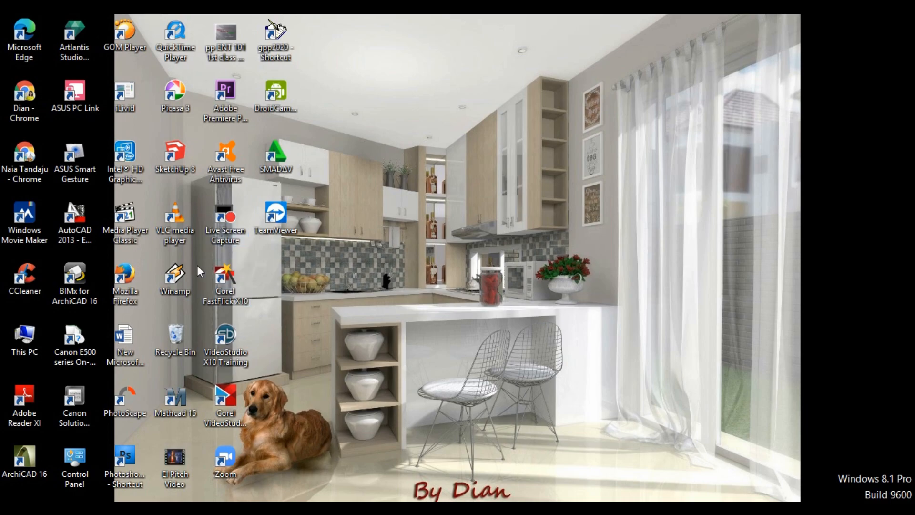
Open AutoCAD 2013 and configure the drawing units with length precision 0 and insertion scale in Centimeters.
double_click(70, 219)
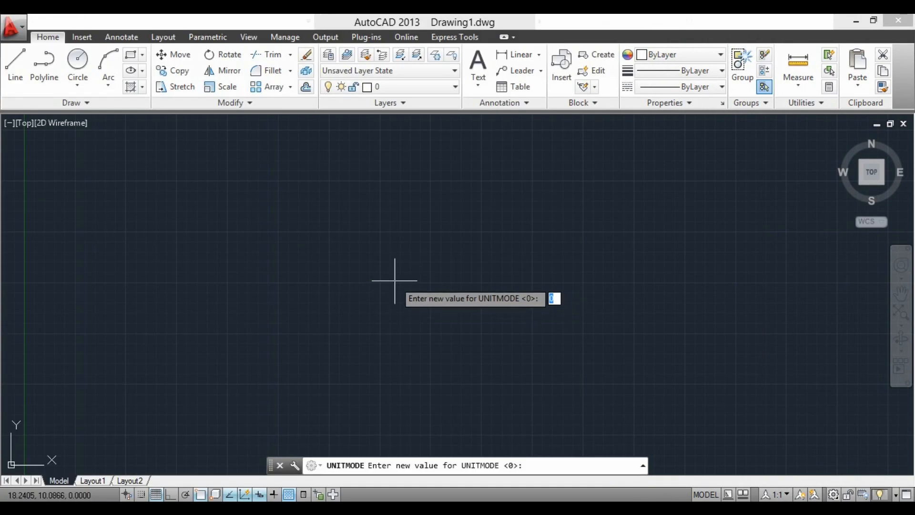
key(Escape)
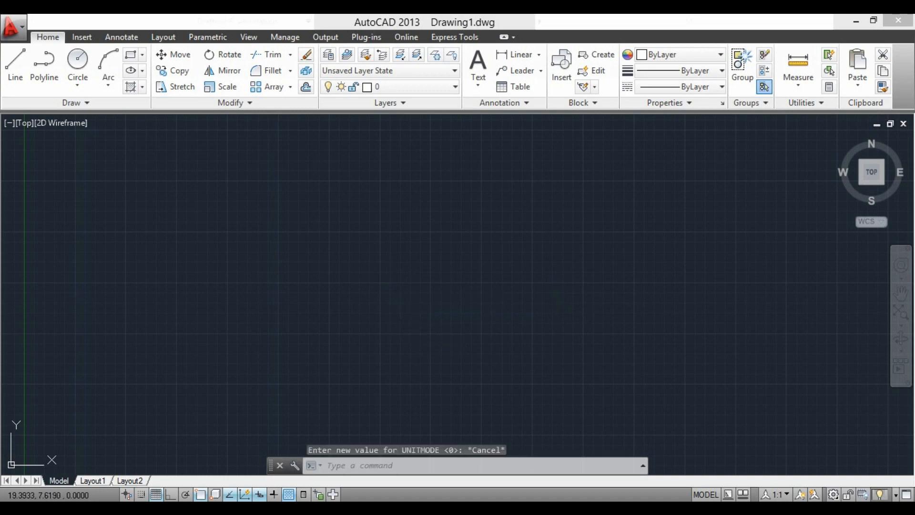
text(un)
key(Return)
click(394, 195)
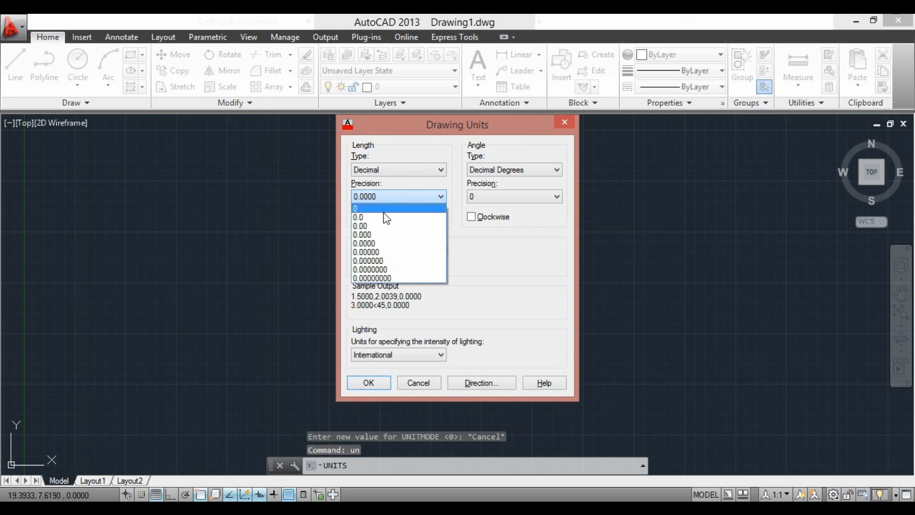
click(388, 206)
click(397, 263)
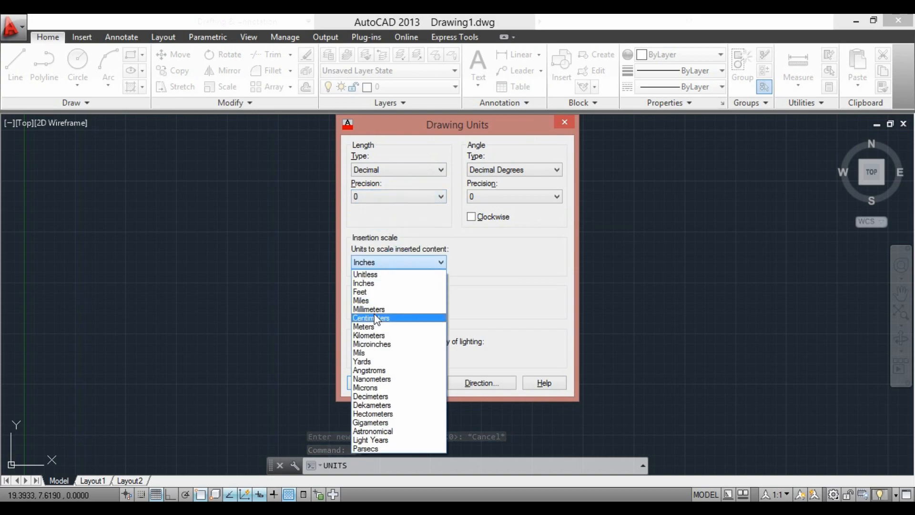
click(379, 316)
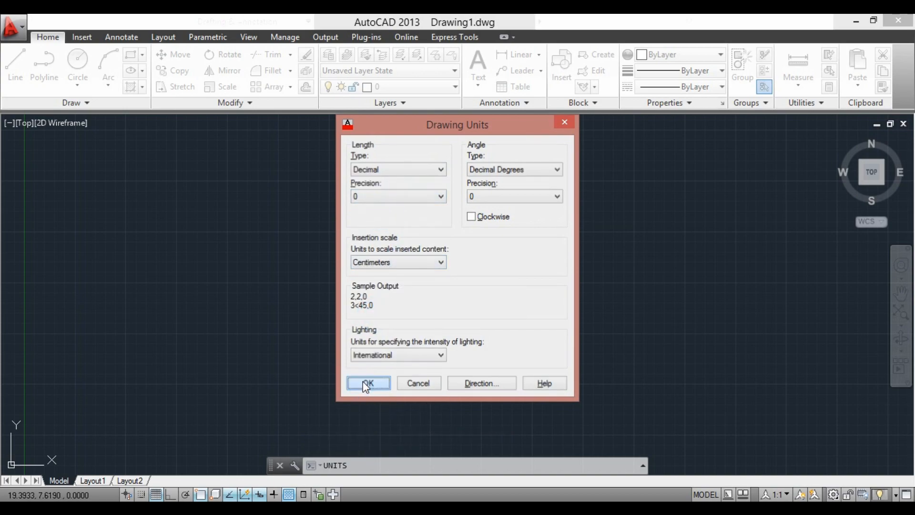
click(364, 382)
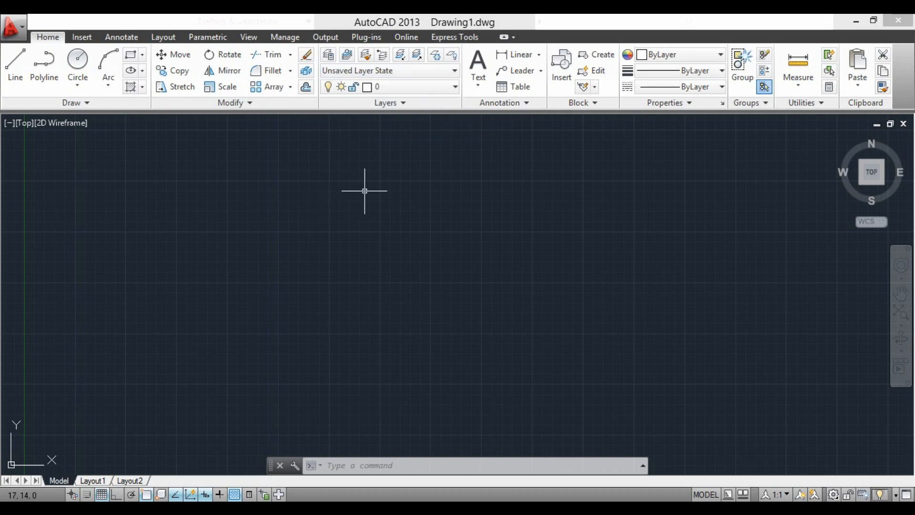
Create a layer named "garis batas lahan" with a 0.20 mm lineweight.
text(L)
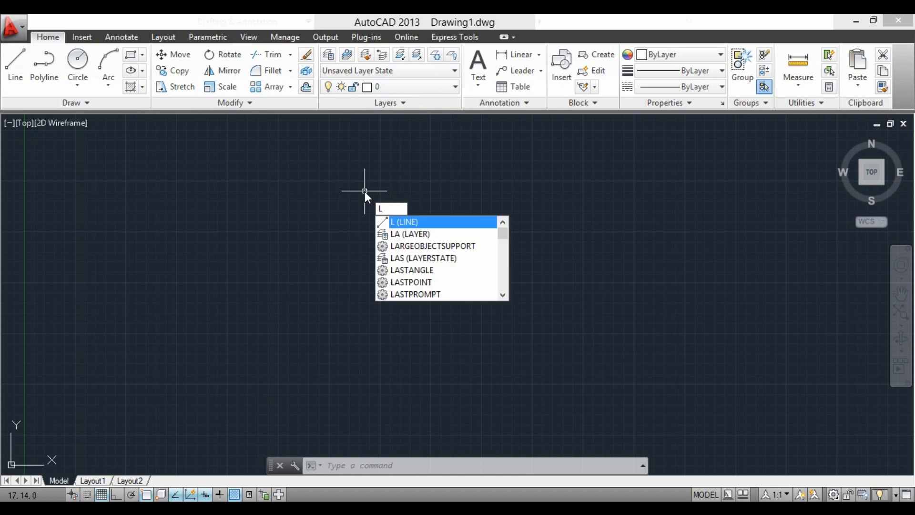
text(A)
key(Return)
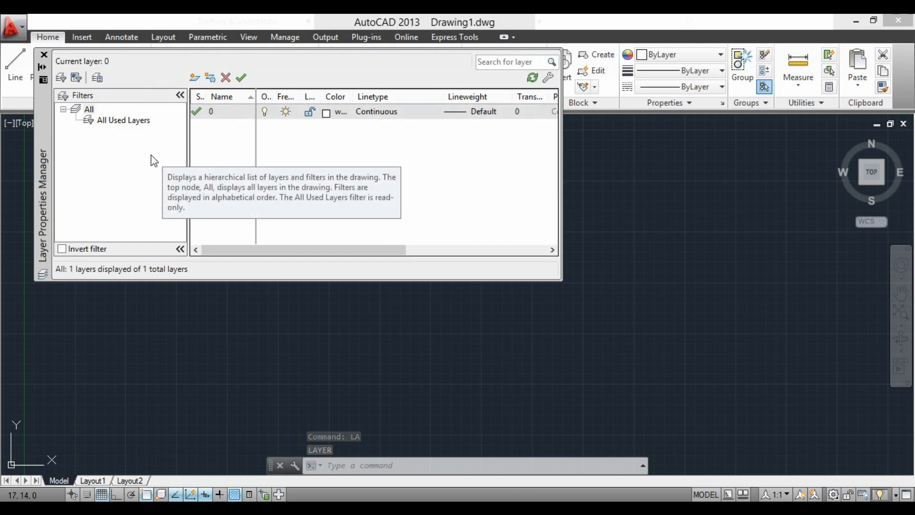
click(197, 79)
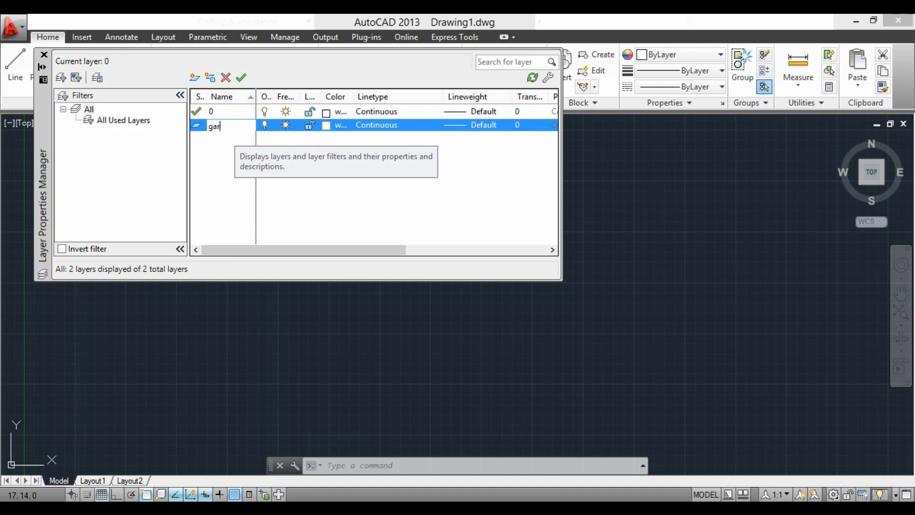
key(Return)
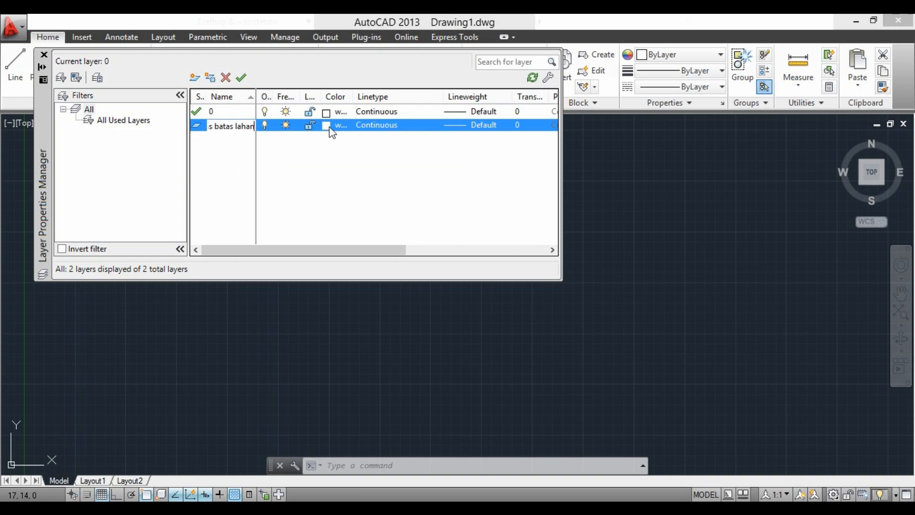
click(468, 125)
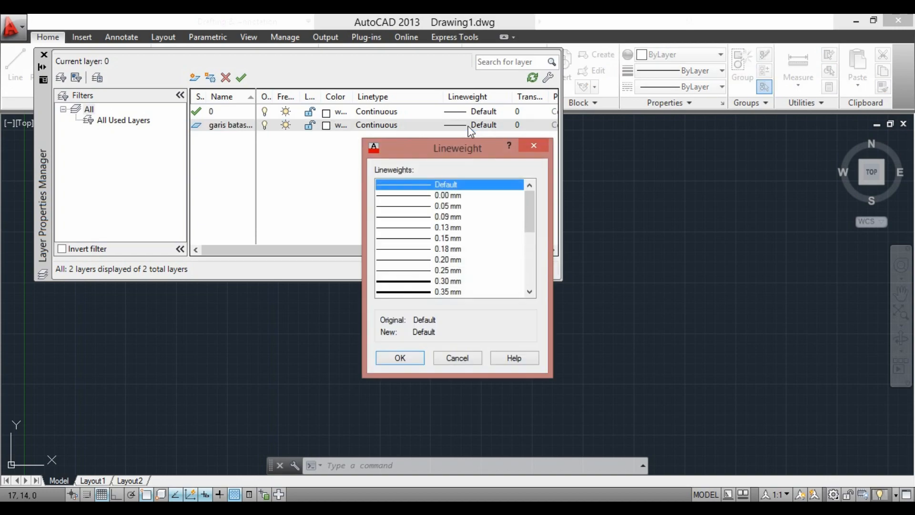
click(420, 260)
click(417, 359)
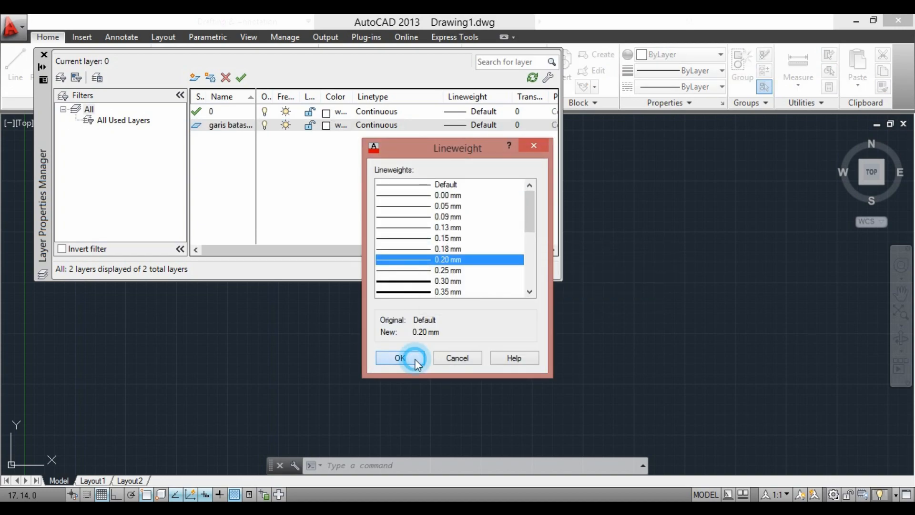
Add a layer "AS" with a 0.00 mm lineweight and a layer "dinding" with a 0.13 mm lineweight.
click(195, 78)
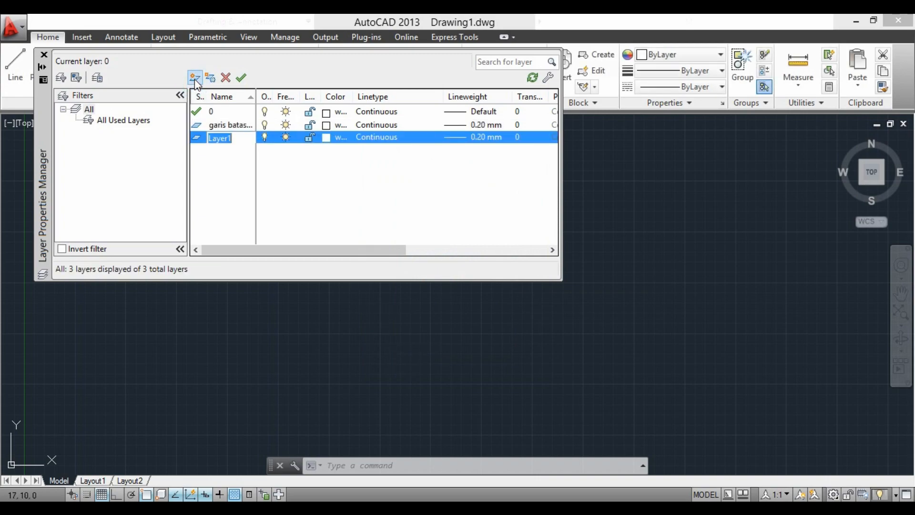
text(AS)
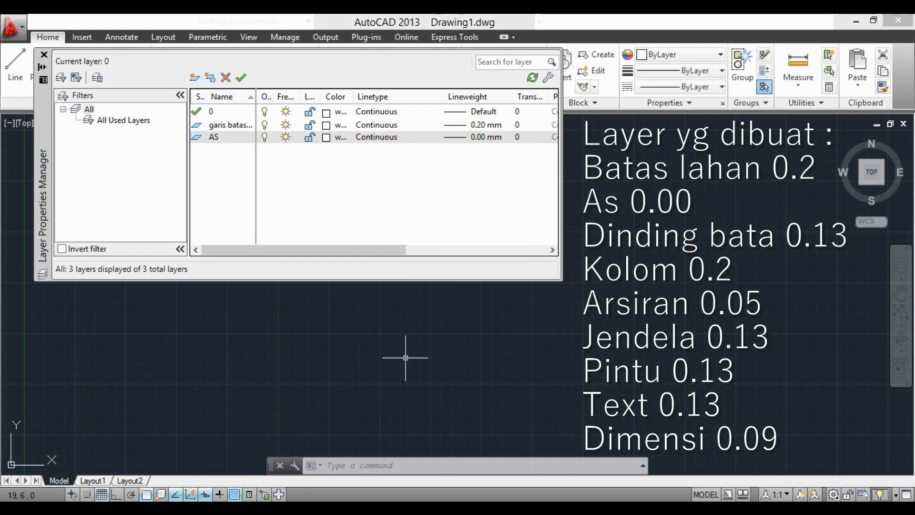
click(194, 79)
text(dinding)
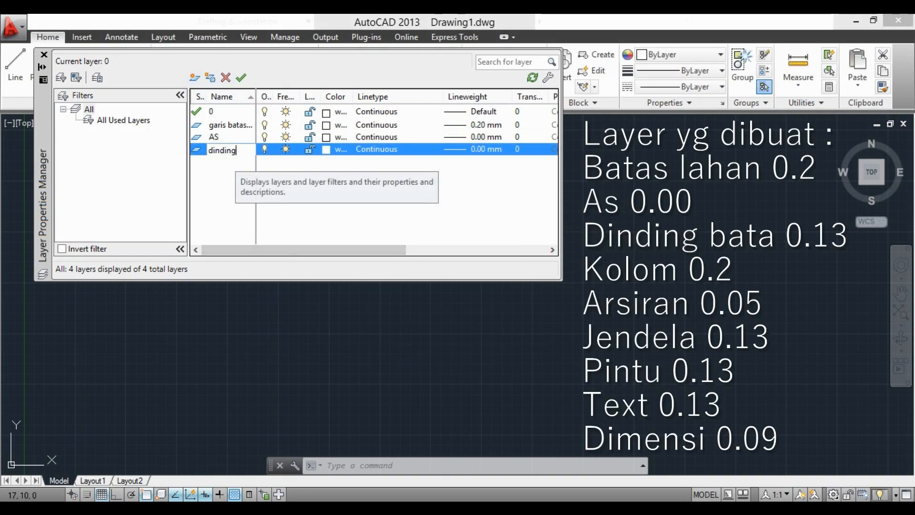
click(462, 149)
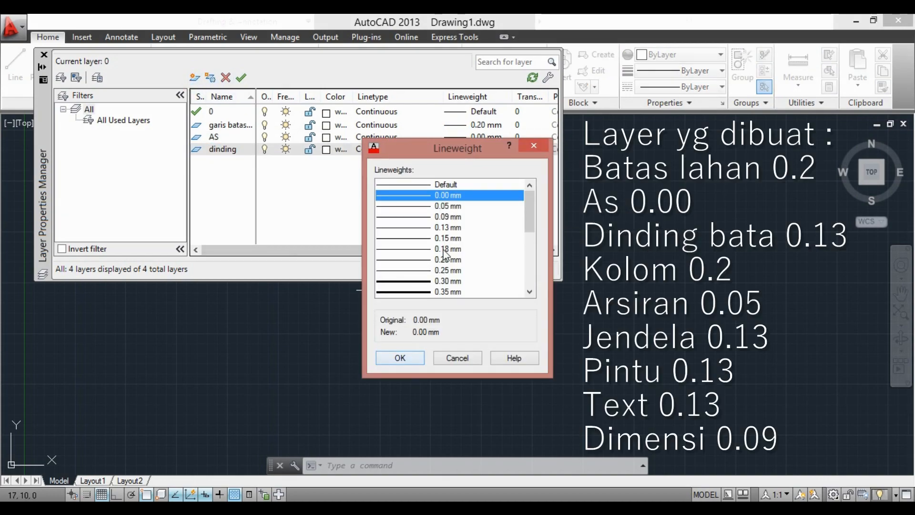
click(448, 227)
click(408, 362)
Add a layer named "kolom" with a 0.20 mm lineweight.
key(alt+n)
text(kolom)
click(462, 161)
click(448, 260)
click(401, 358)
Add a layer named "pintu" with a 0.13 mm lineweight.
click(196, 78)
text(pintu)
click(461, 173)
click(448, 228)
click(401, 358)
Add two layers named "jendela" and "text", both with a 0.13 mm lineweight.
click(196, 79)
text(jendela)
click(457, 186)
click(400, 358)
click(196, 78)
text(text)
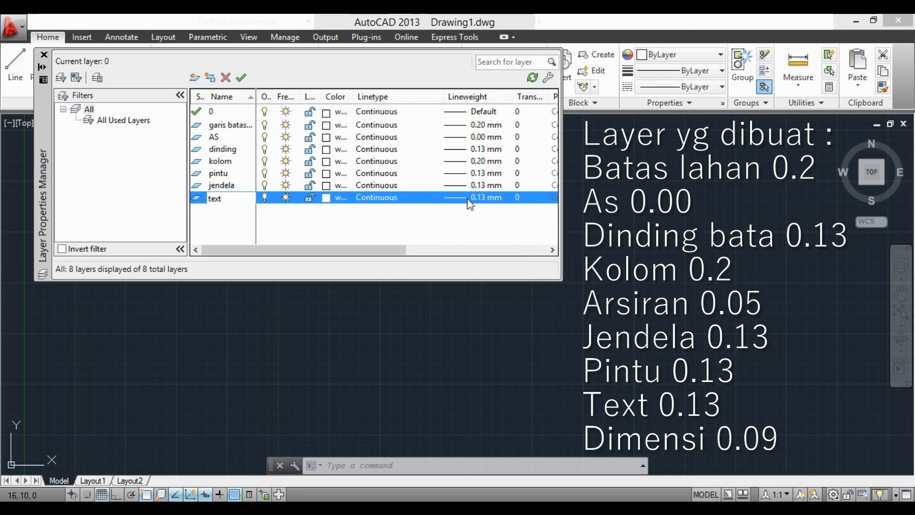
Add a layer named "dimensi" with a 0.09 mm lineweight.
click(196, 79)
text(dimensi)
click(481, 182)
click(448, 217)
click(400, 358)
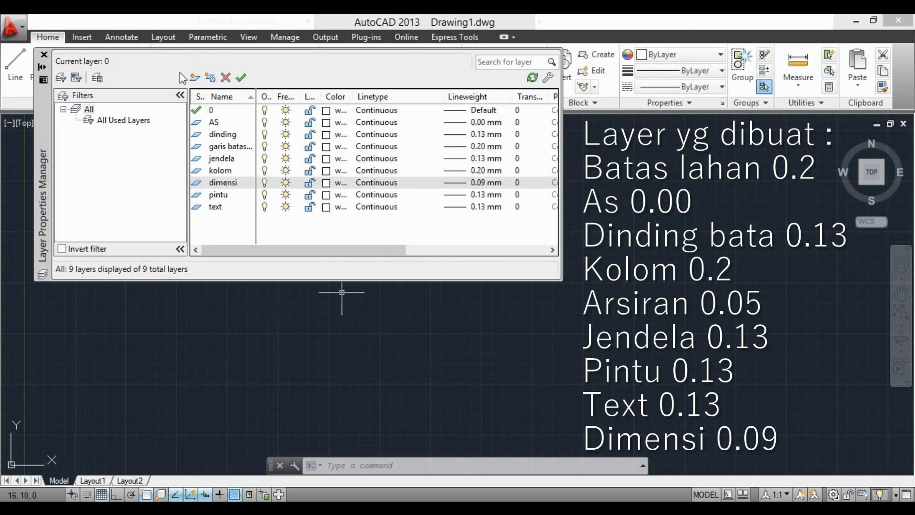
Add a layer named "Arsiran" with a 0.05 mm lineweight.
key(alt+n)
text(Arsire)
click(465, 225)
click(448, 206)
click(409, 358)
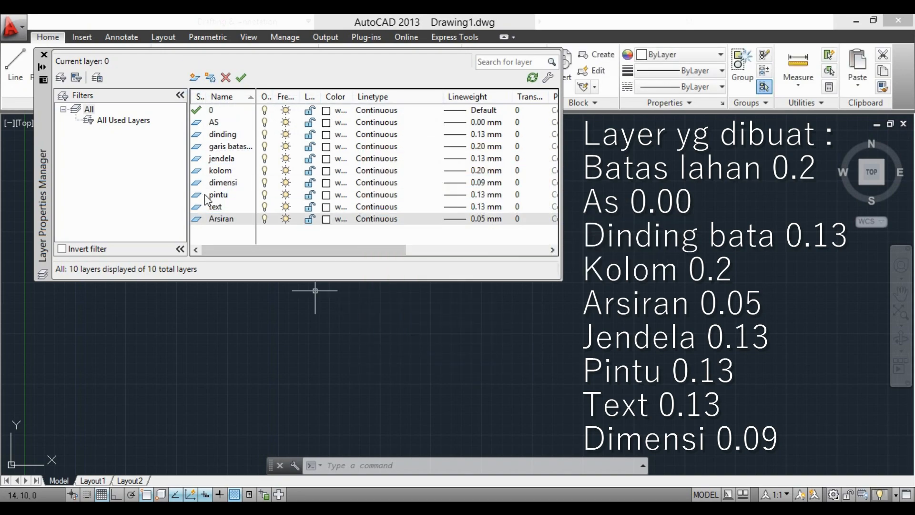
Set the AS layer's color to red, index color 10.
click(327, 124)
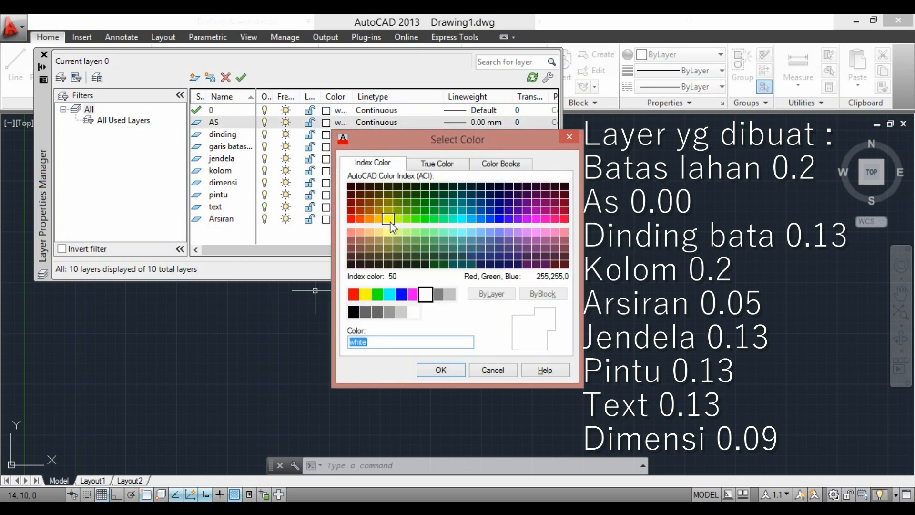
click(351, 219)
click(437, 370)
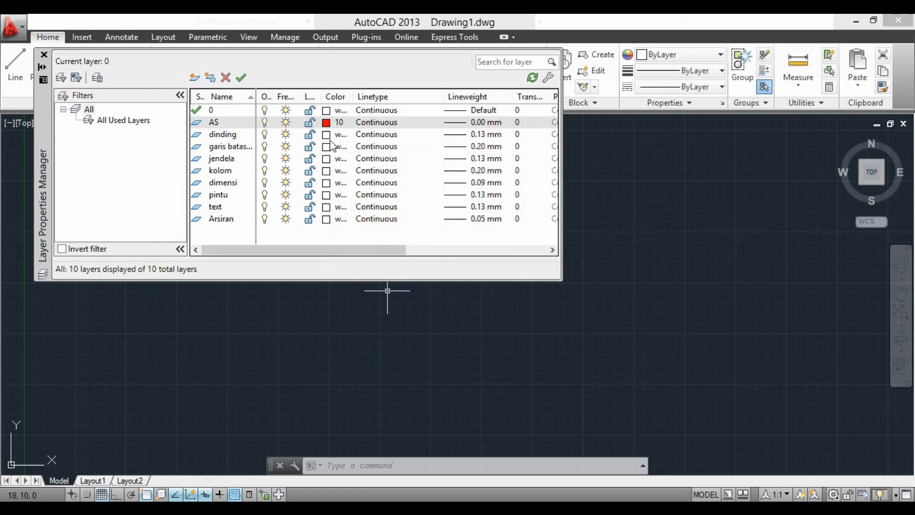
click(328, 138)
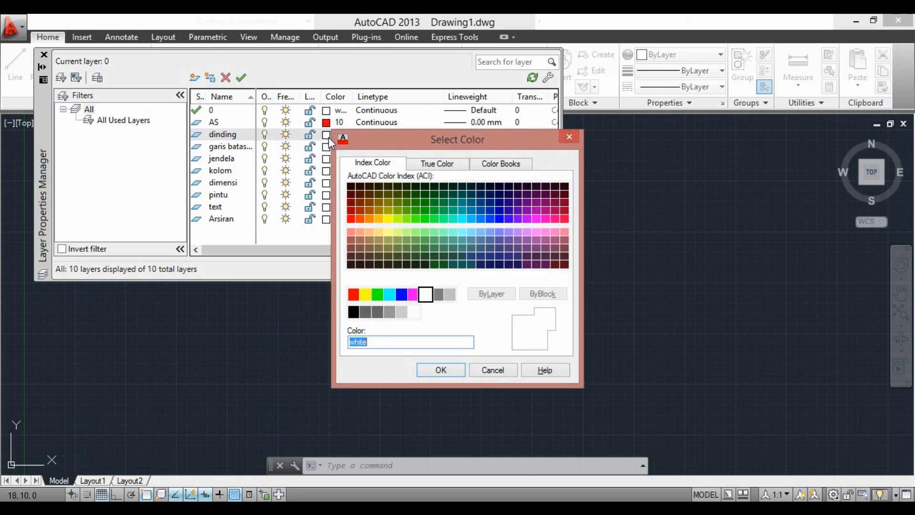
click(505, 370)
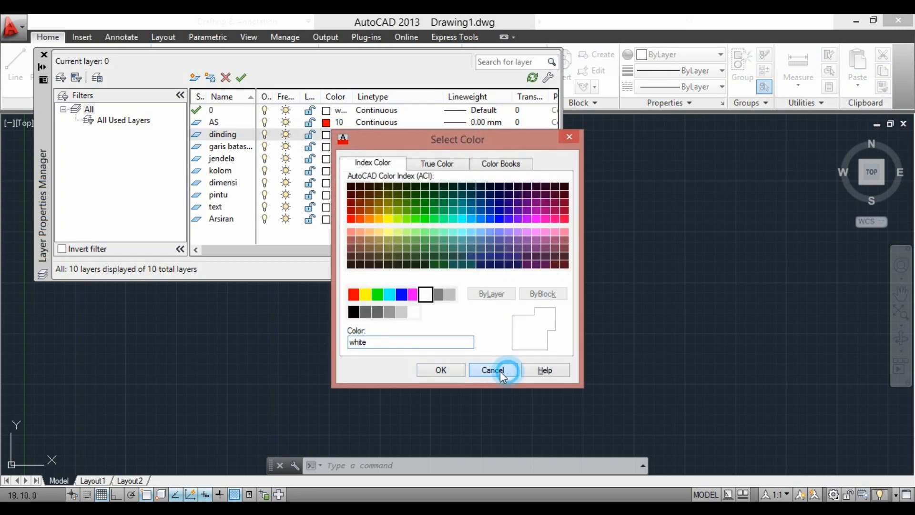
Set the layer color of garis batas lahan to green index 80 and of jendela to light blue index 140.
click(327, 148)
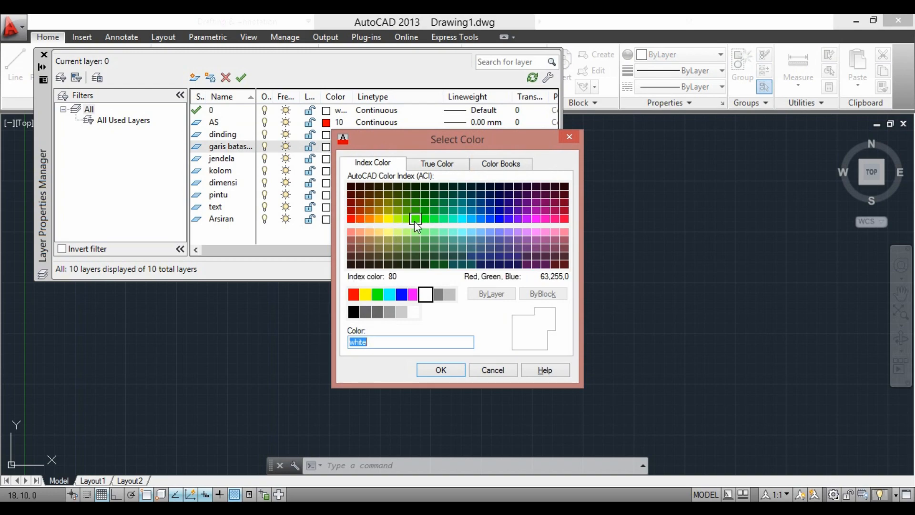
click(415, 221)
click(441, 369)
click(327, 159)
click(472, 220)
click(441, 369)
Set the kolom layer's color to yellow index 50 and the dimensi layer's color to blue index 160.
click(326, 172)
click(389, 219)
click(441, 370)
click(326, 183)
click(490, 220)
click(451, 370)
Set the pintu layer's color to light purple index 201 and the Arsiran layer's color to light gray index 254.
click(326, 195)
click(527, 233)
click(446, 370)
click(327, 208)
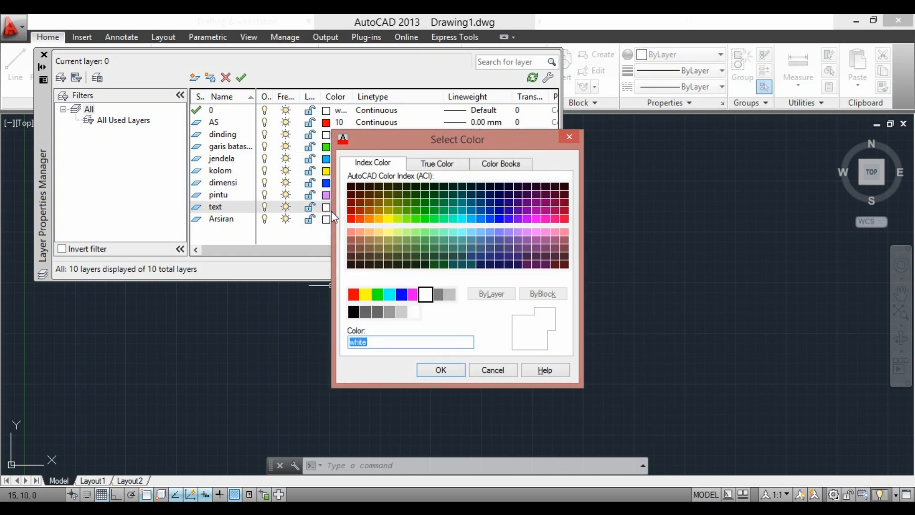
click(327, 219)
click(402, 312)
click(441, 370)
Make AS the current layer and close the layer manager.
click(241, 78)
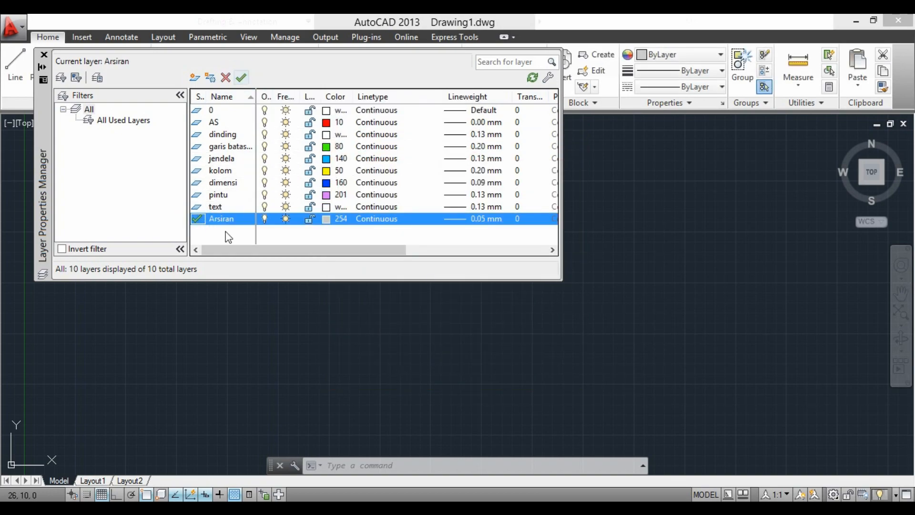
click(200, 128)
double_click(199, 123)
click(44, 55)
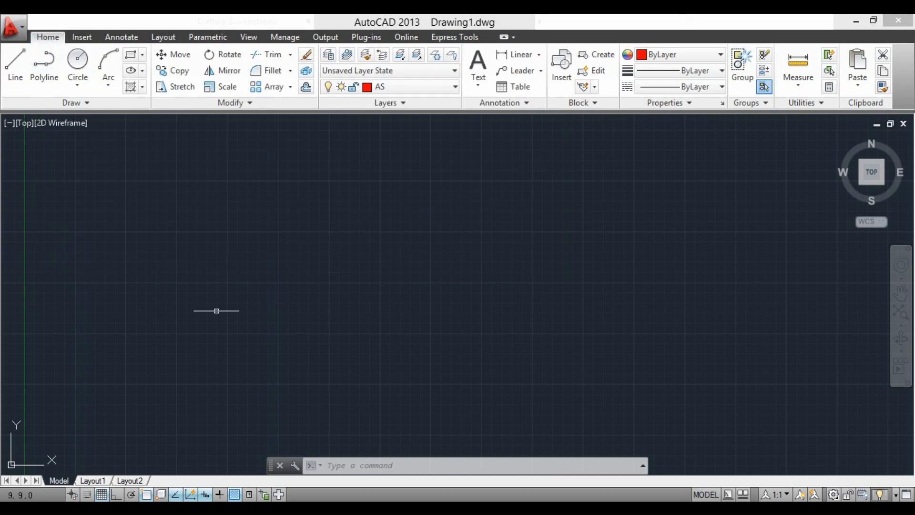
Draw the site boundary on the garis batas lahan layer as a rectangle 1000 wide and about twice as tall.
click(392, 90)
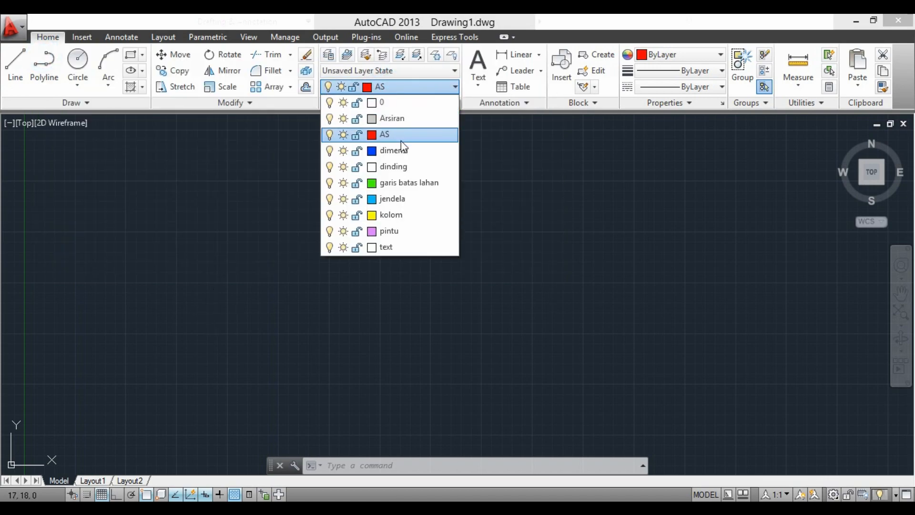
click(406, 185)
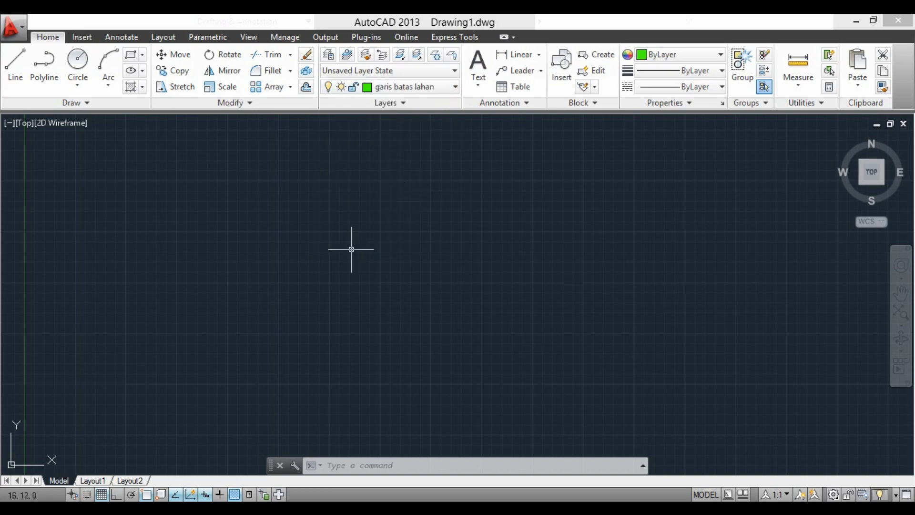
text(rec)
key(Return)
click(342, 420)
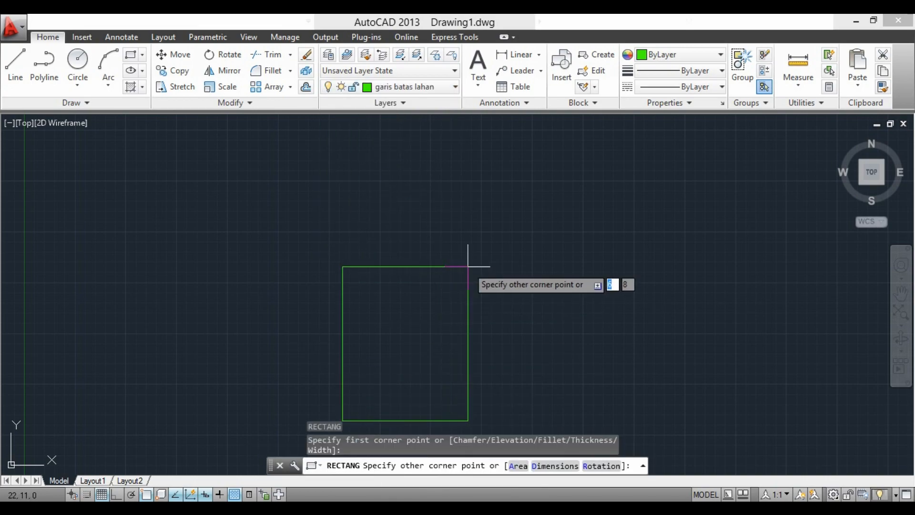
text(@1000)
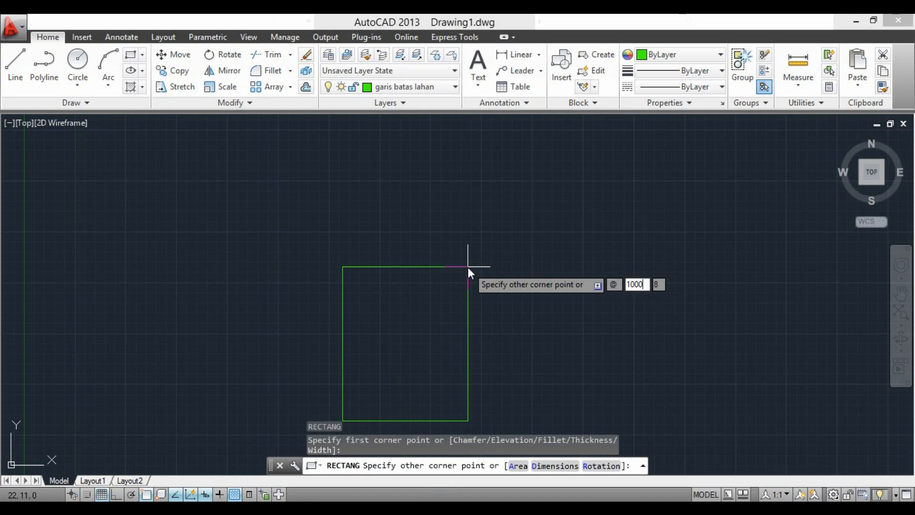
key(Tab)
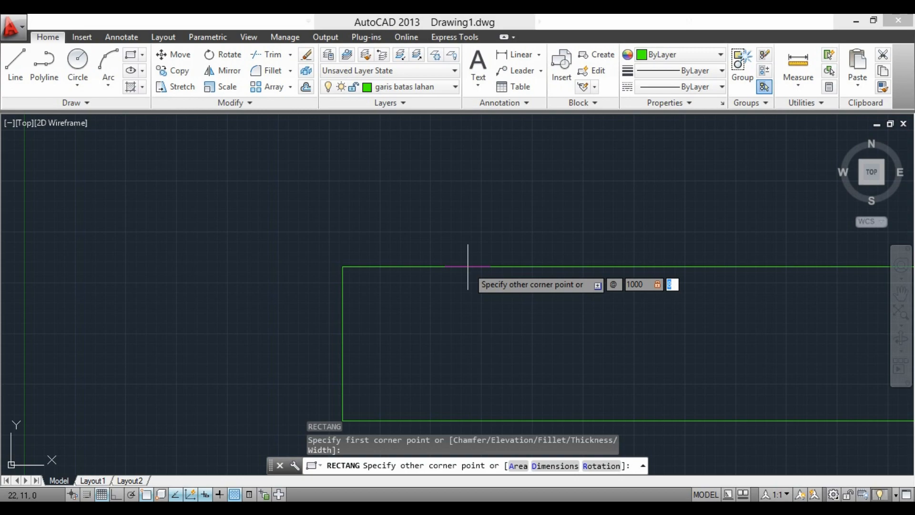
key(Return)
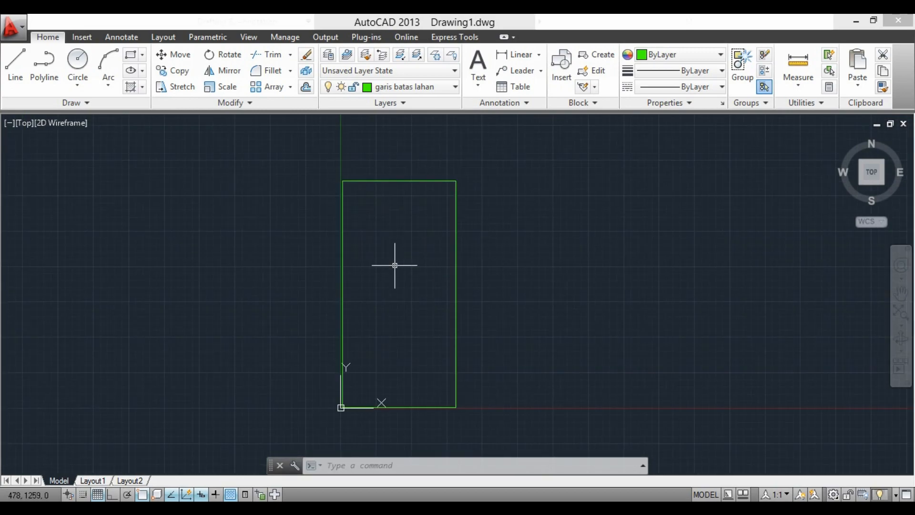
Switch the current layer from garis batas lahan to AS.
click(422, 86)
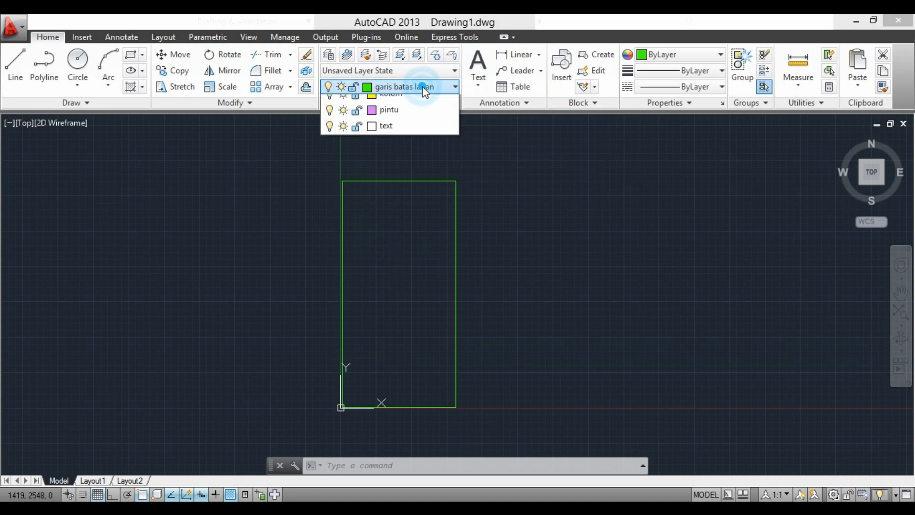
click(386, 135)
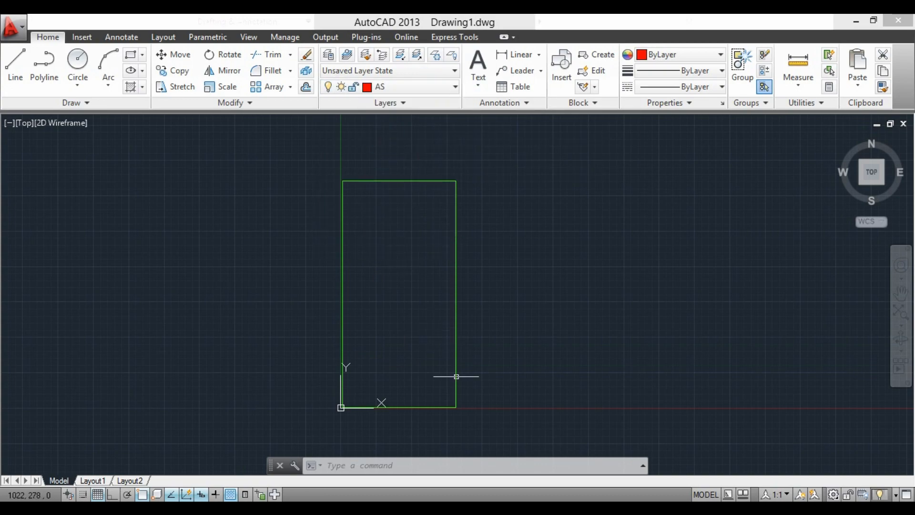
key(l)
key(Return)
click(455, 407)
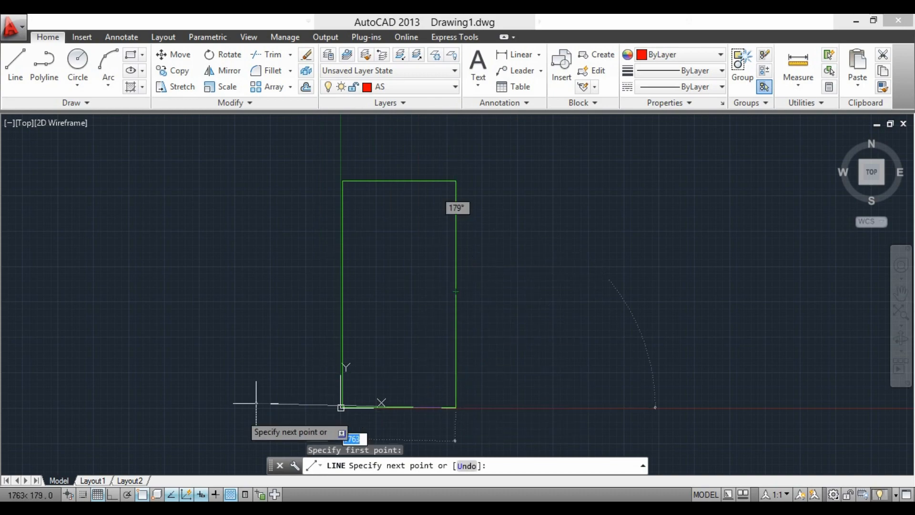
key(Escape)
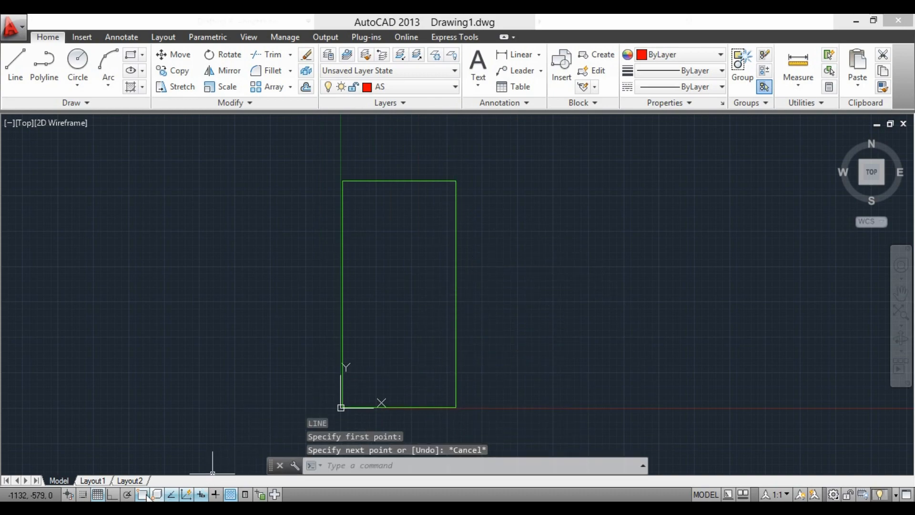
Turn on Ortho mode and draw a vertical axis line along the full right edge of the site boundary.
click(113, 495)
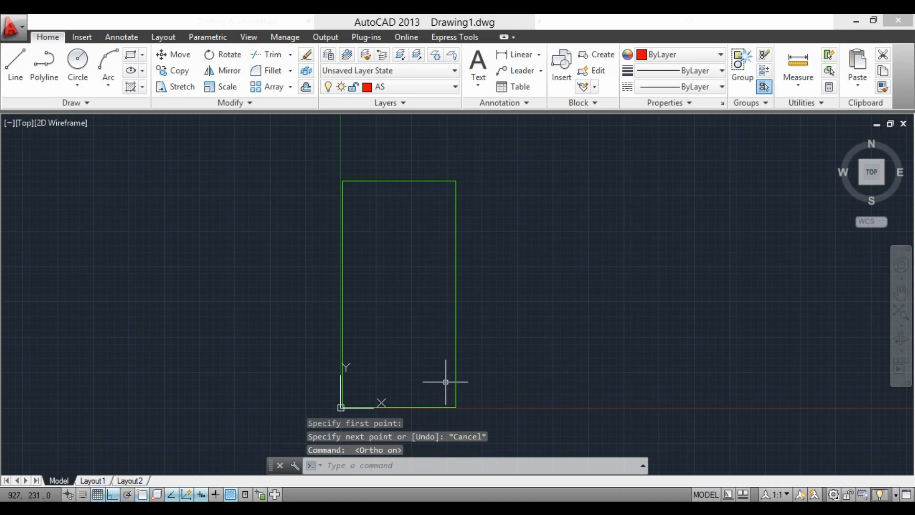
text(l)
key(Return)
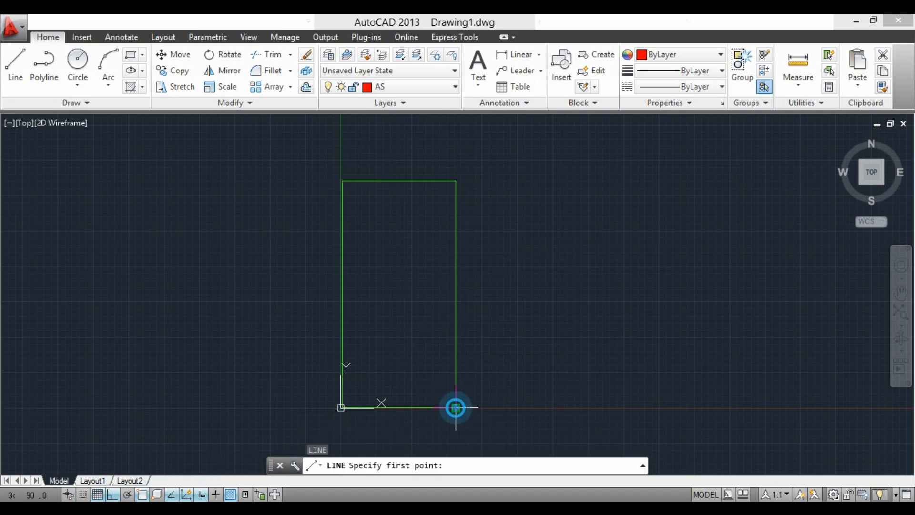
click(456, 408)
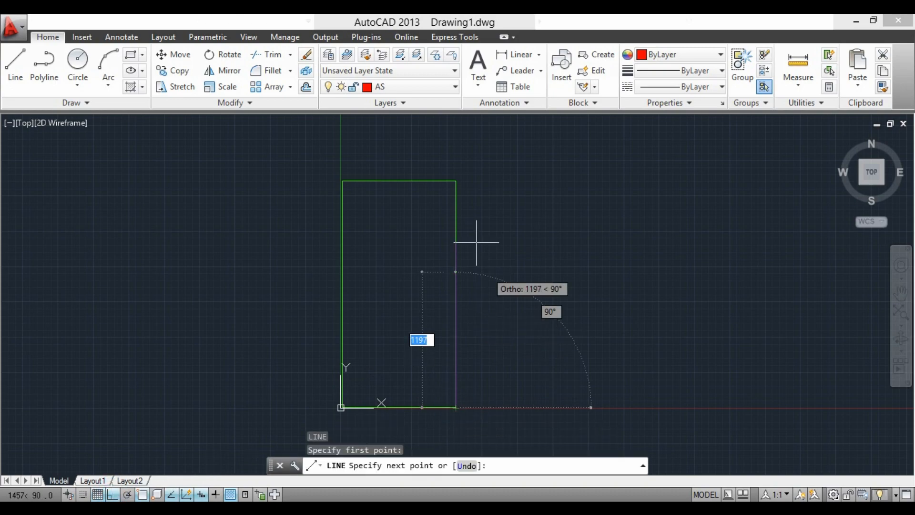
click(456, 180)
key(Escape)
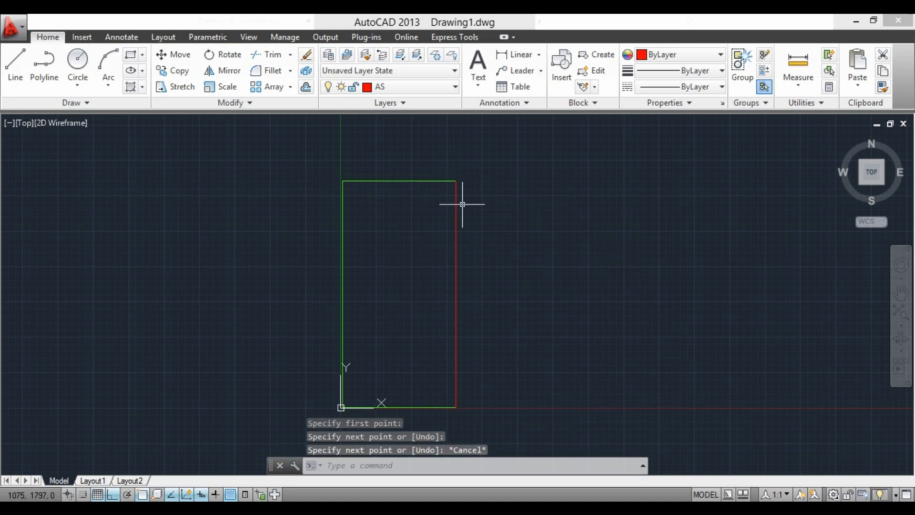
Copy the axis line on the right boundary edge 150 to the left, into the site.
click(456, 205)
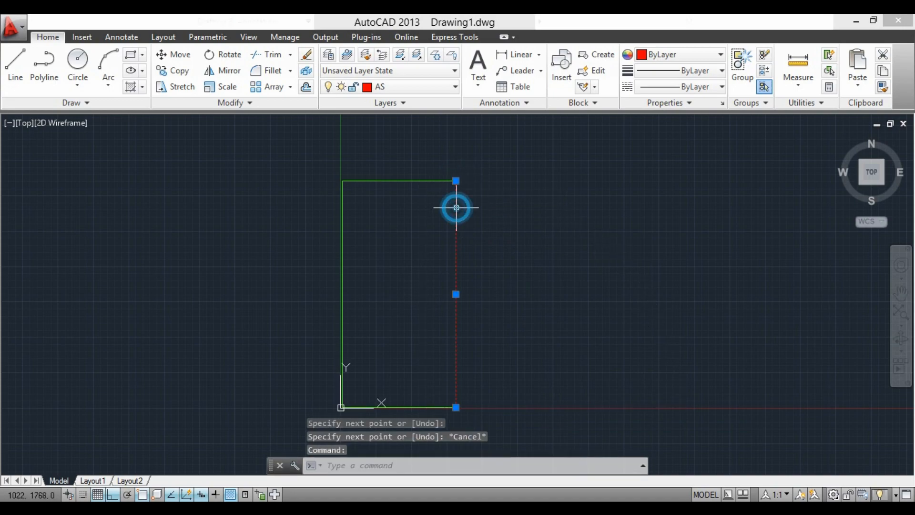
click(164, 67)
click(603, 235)
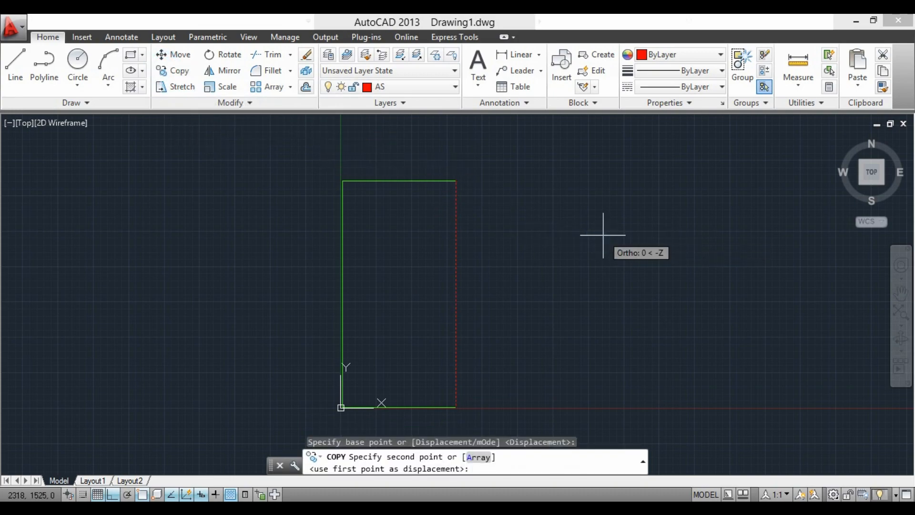
text(1)
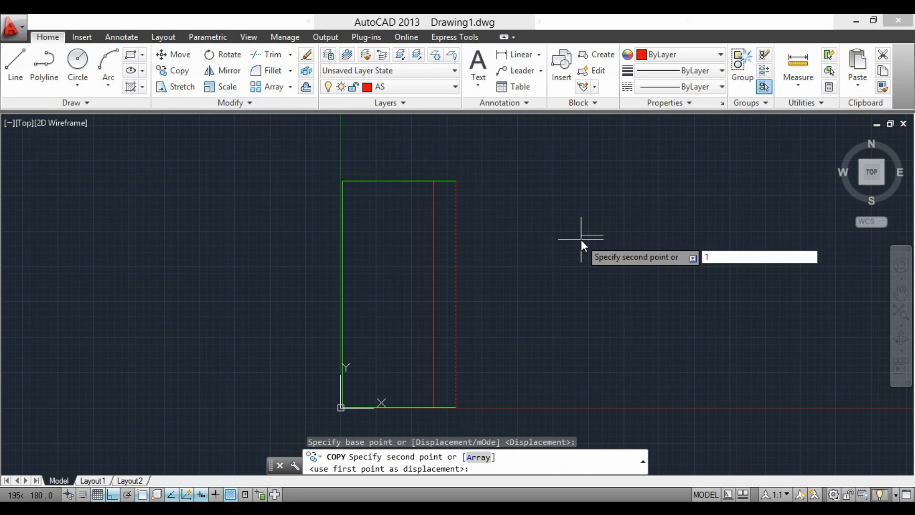
text(50)
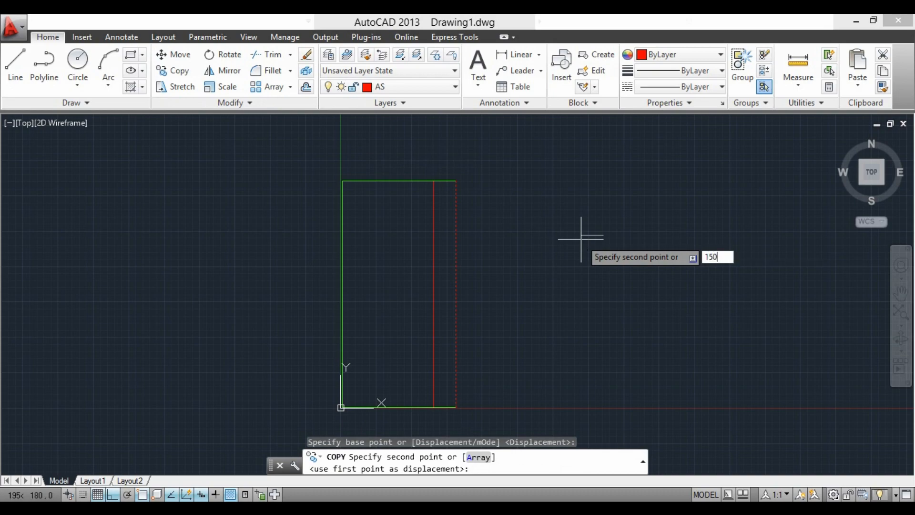
key(Return)
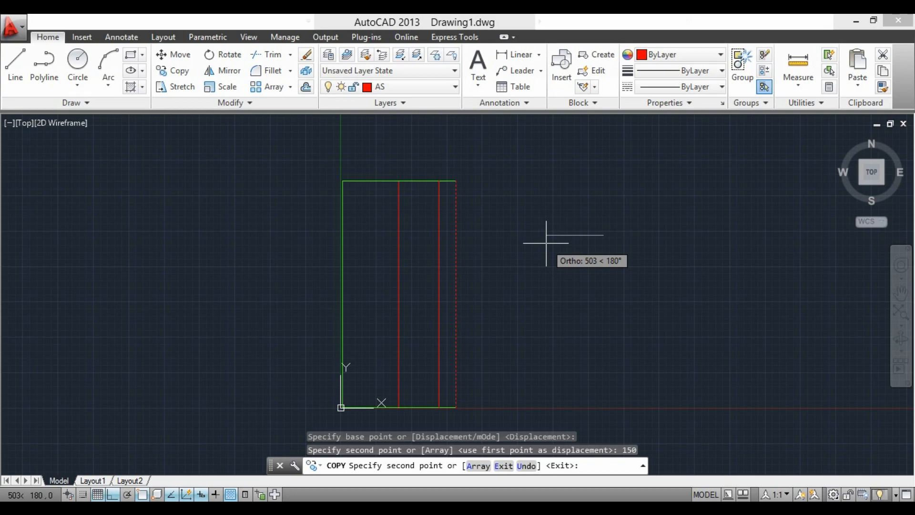
key(Escape)
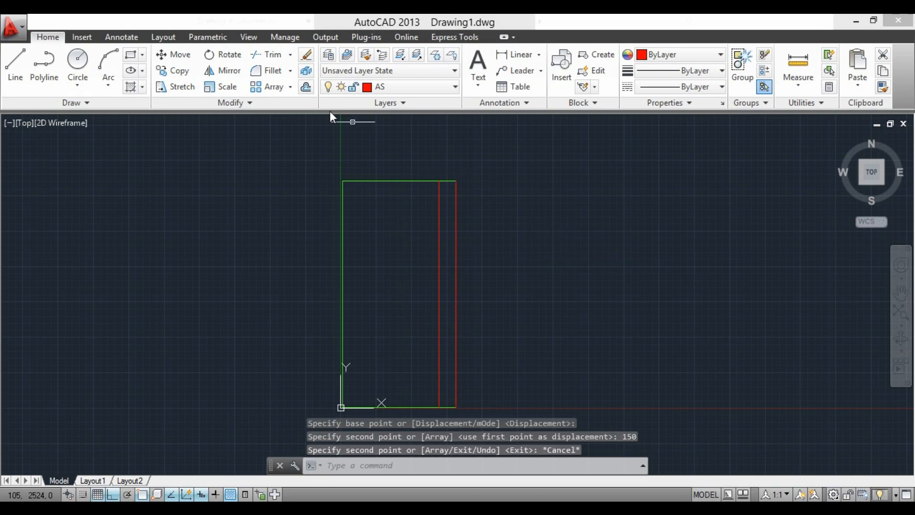
Offset the copied vertical axis line by 400 to the left.
click(307, 88)
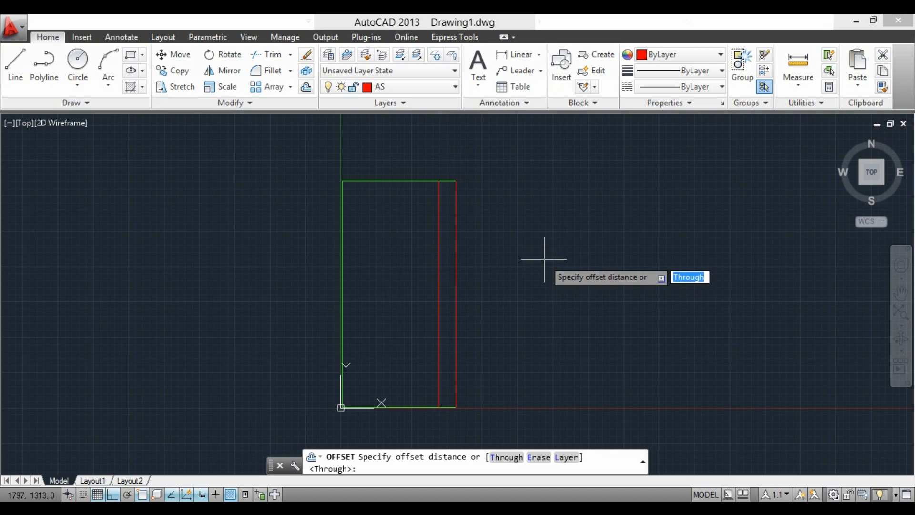
text(400)
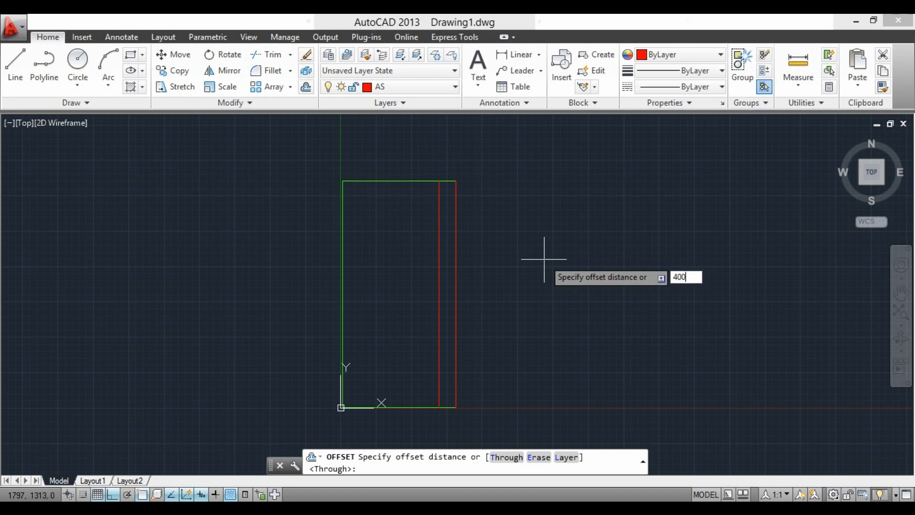
key(Return)
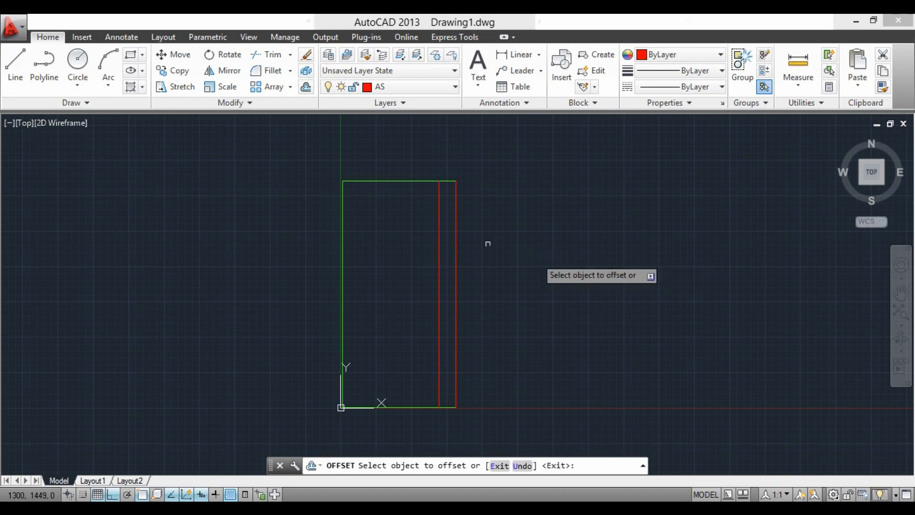
click(439, 217)
click(426, 221)
key(Escape)
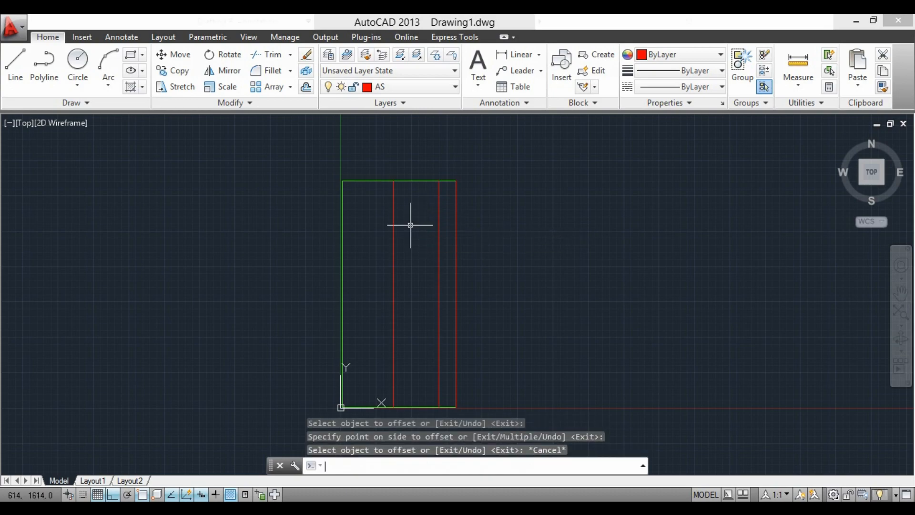
Offset the leftmost vertical axis line by 200 to the left.
click(307, 88)
text(200)
key(Return)
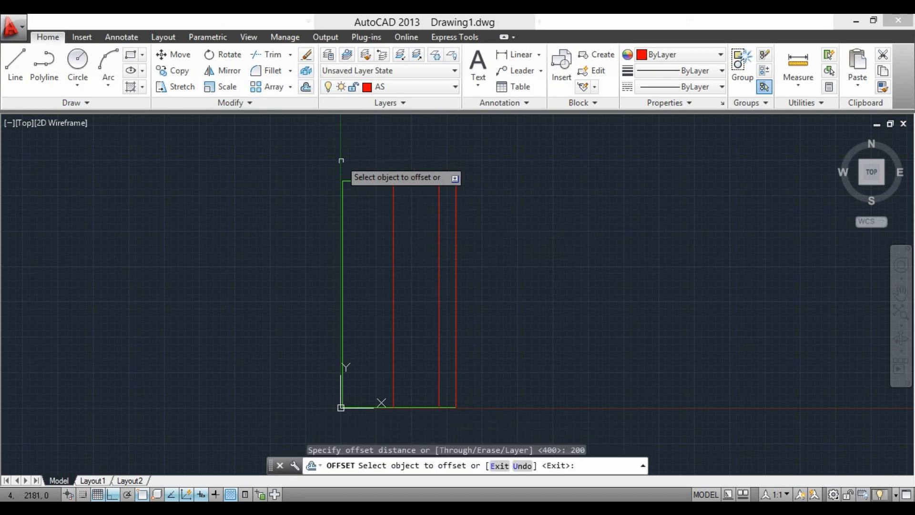
click(393, 231)
click(365, 228)
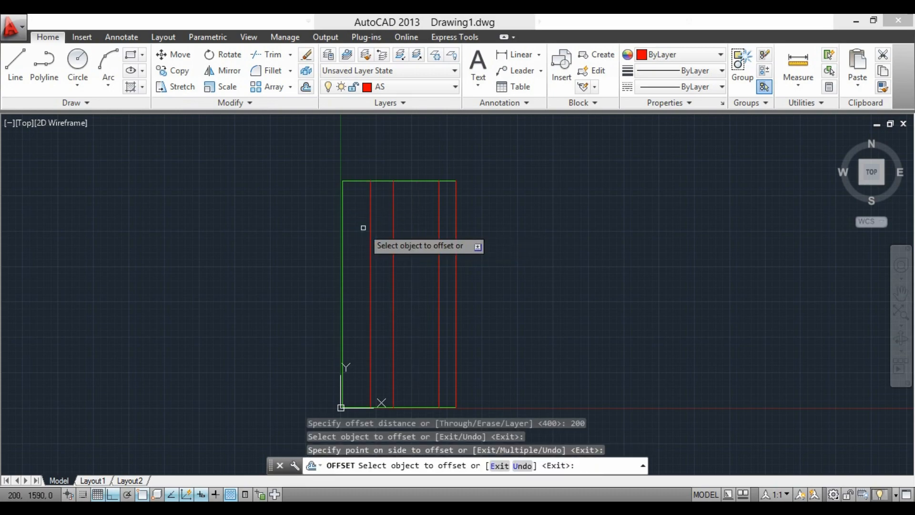
key(Escape)
Erase the axis line on the right boundary edge and draw a horizontal one along the full bottom edge.
click(455, 212)
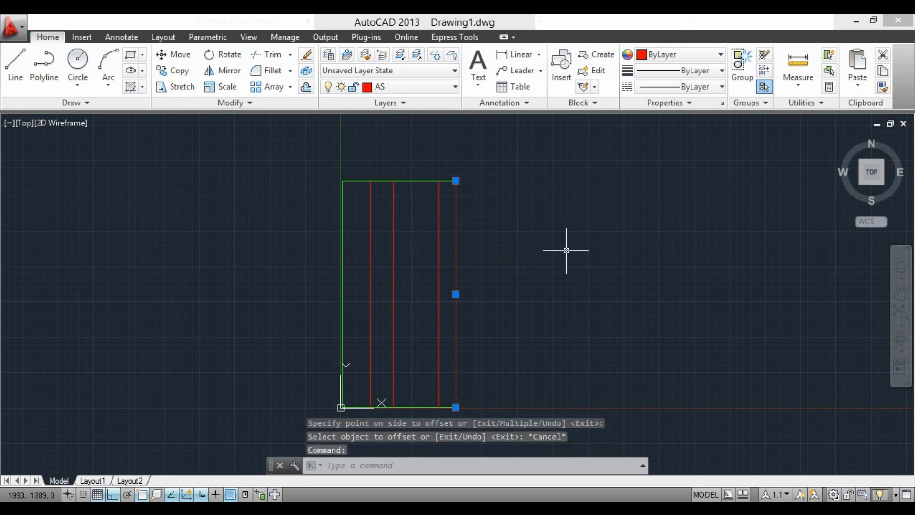
key(Delete)
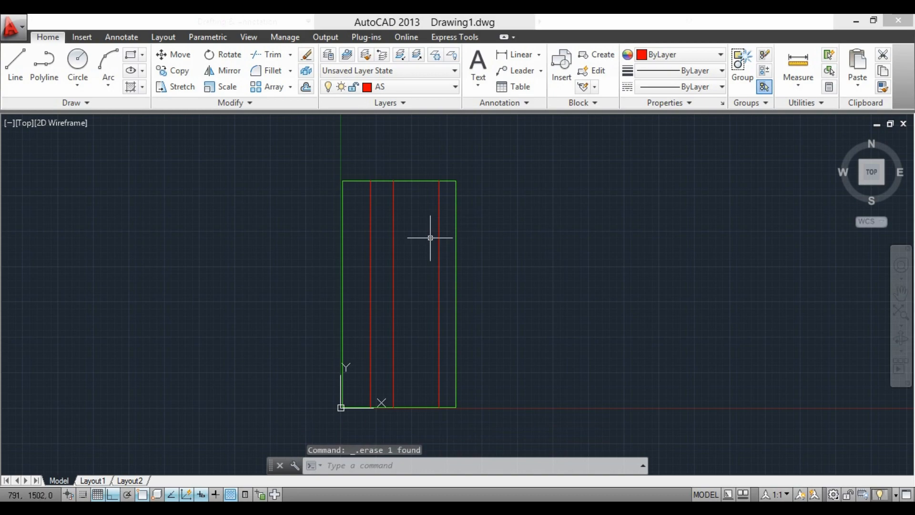
text(l)
key(Return)
scroll(343, 409, up, 5)
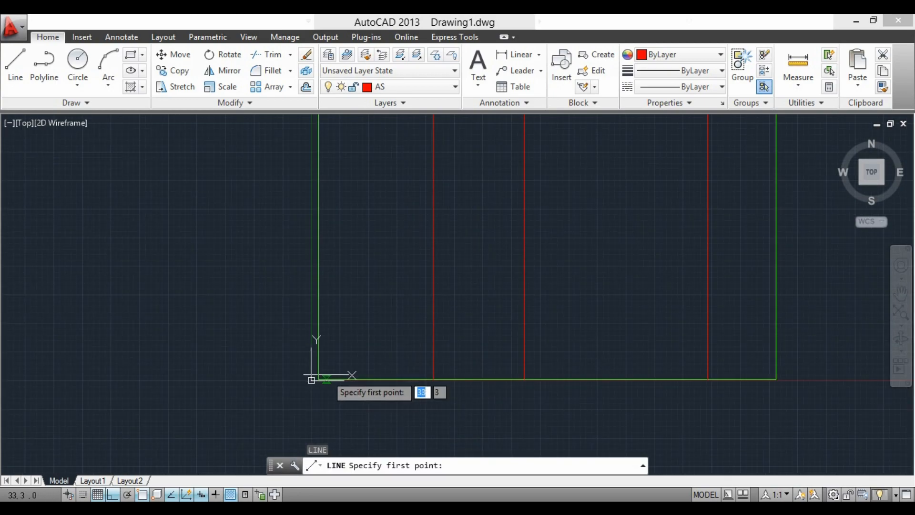
click(318, 380)
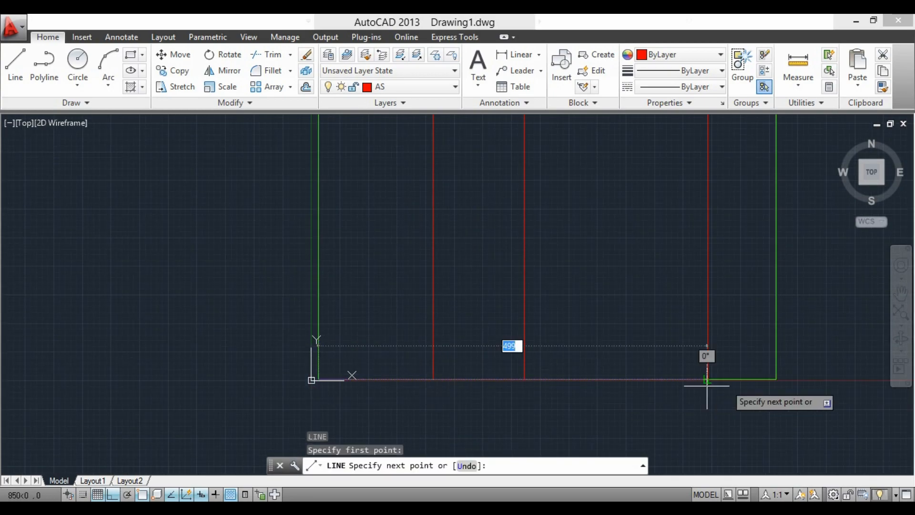
click(776, 379)
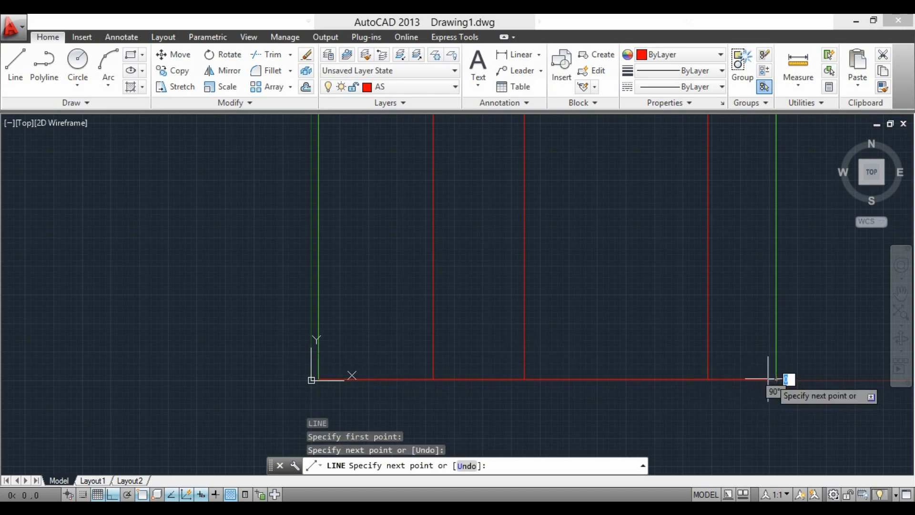
key(Escape)
Move the horizontal axis line up 500 from the bottom boundary edge.
click(643, 380)
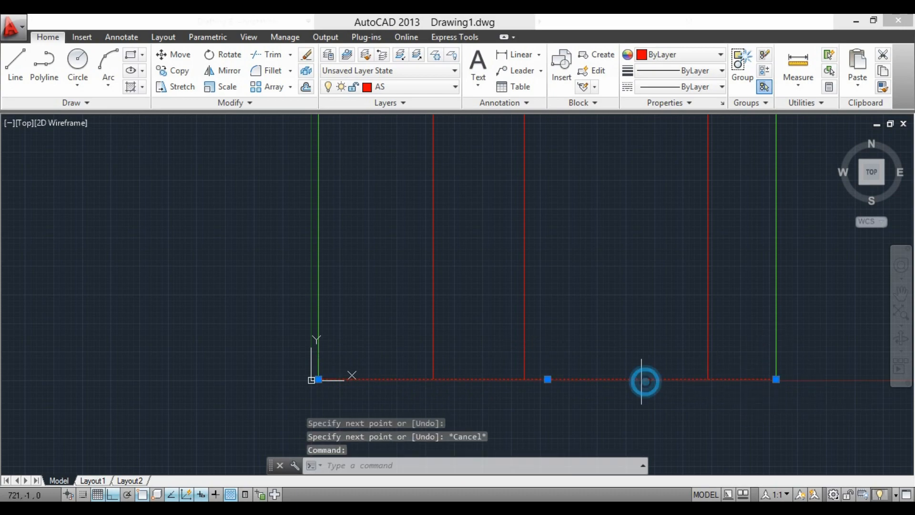
scroll(262, 387, down, 2)
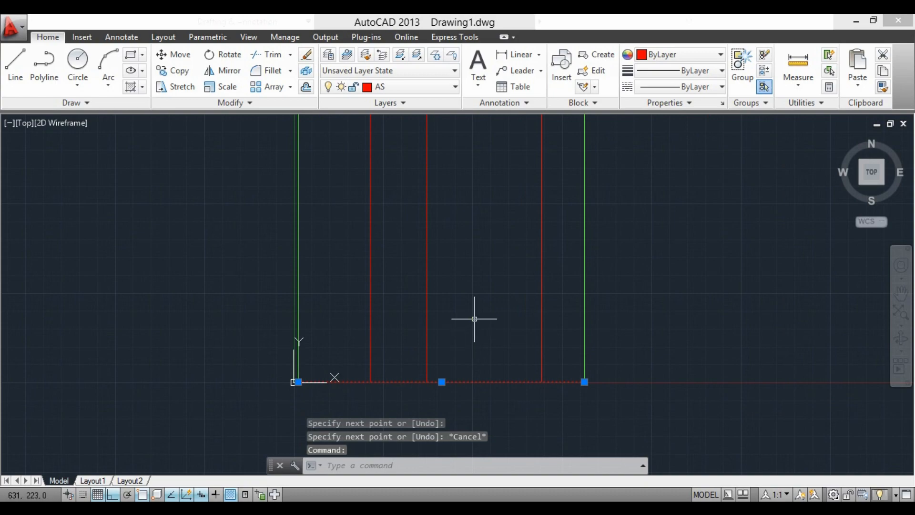
text(M)
click(472, 335)
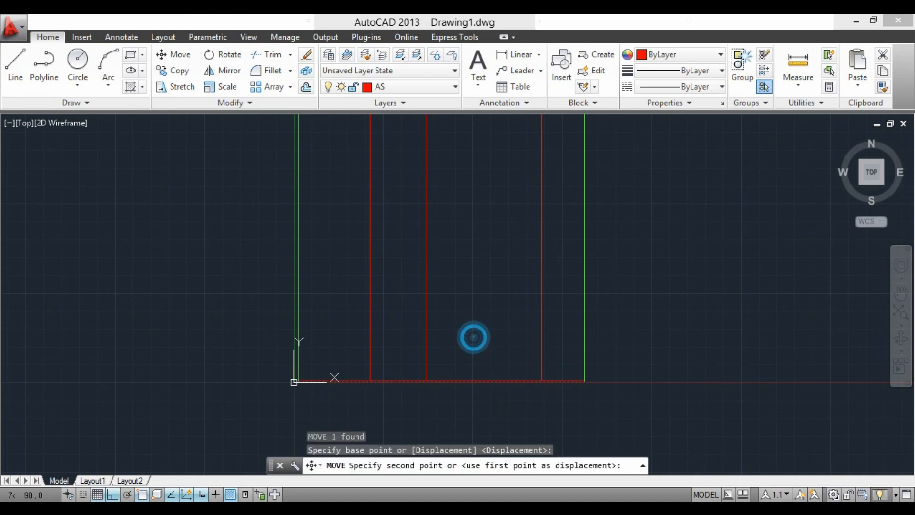
text(500)
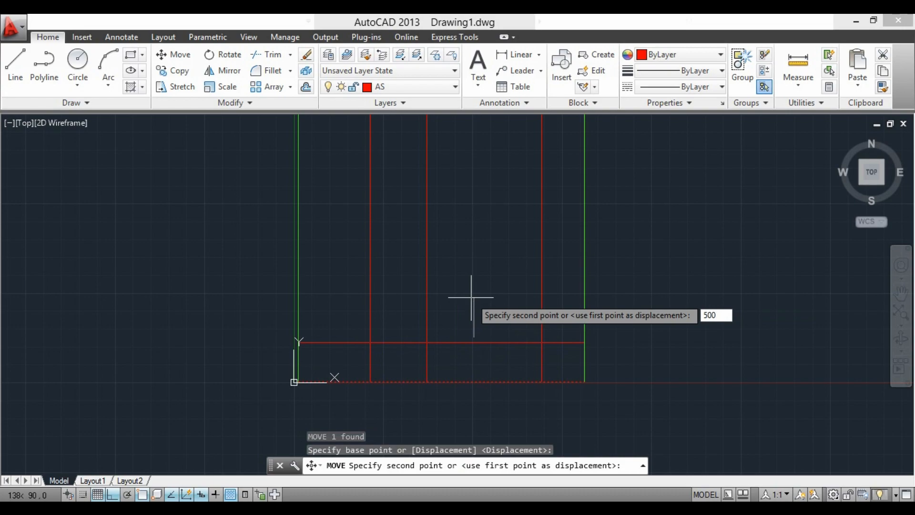
key(Return)
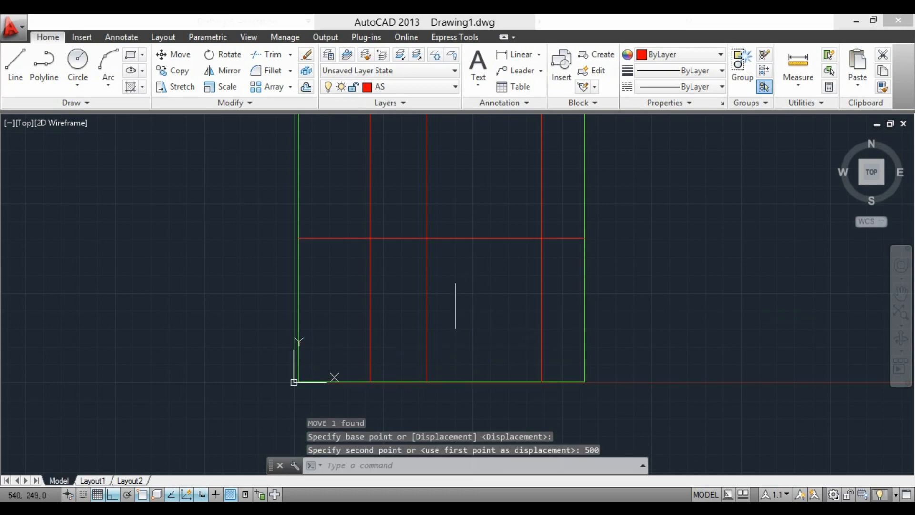
Offset the horizontal axis line by 200 upward.
click(306, 87)
scroll(459, 372, down, 1)
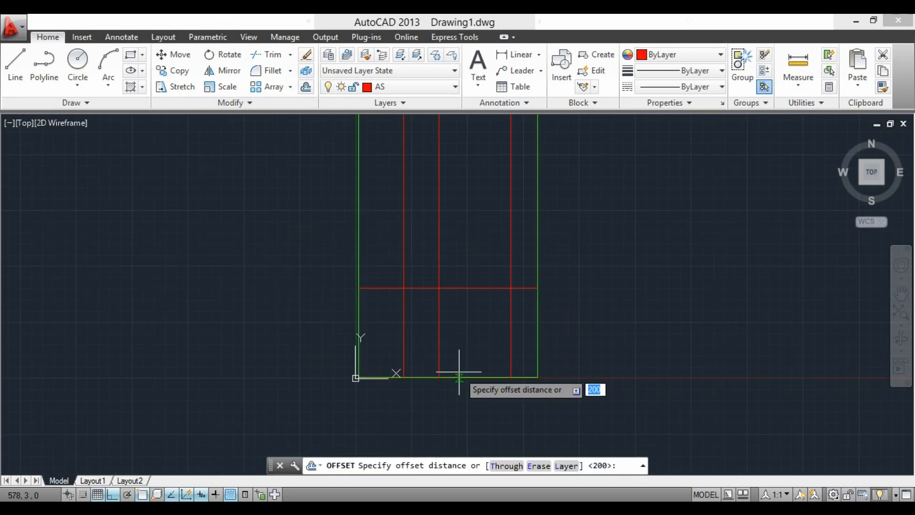
scroll(479, 226, up, 1)
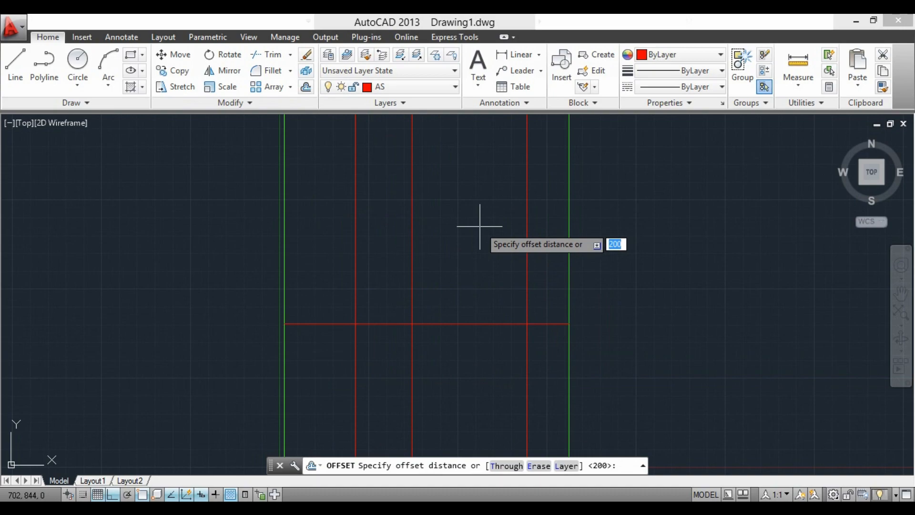
key(Return)
click(491, 323)
click(492, 243)
key(Escape)
scroll(394, 324, down, 2)
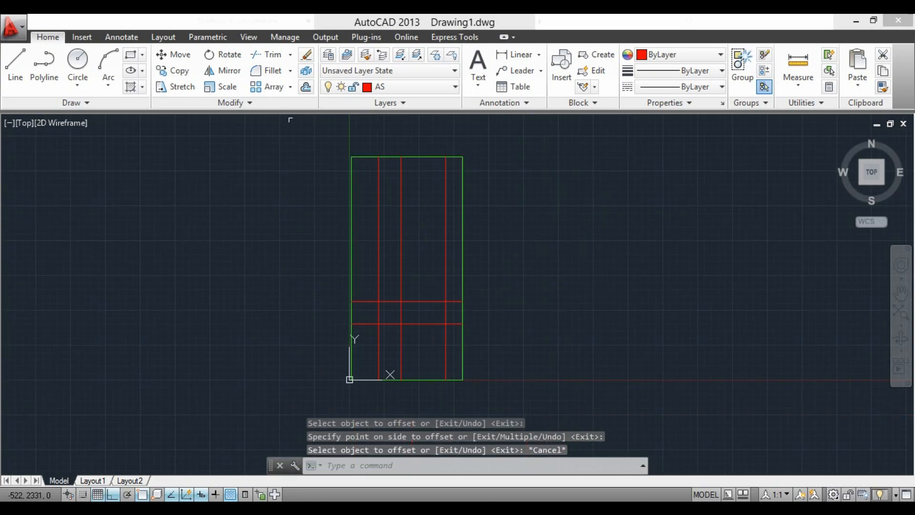
Copy the upper horizontal axis line 300 upward.
click(423, 301)
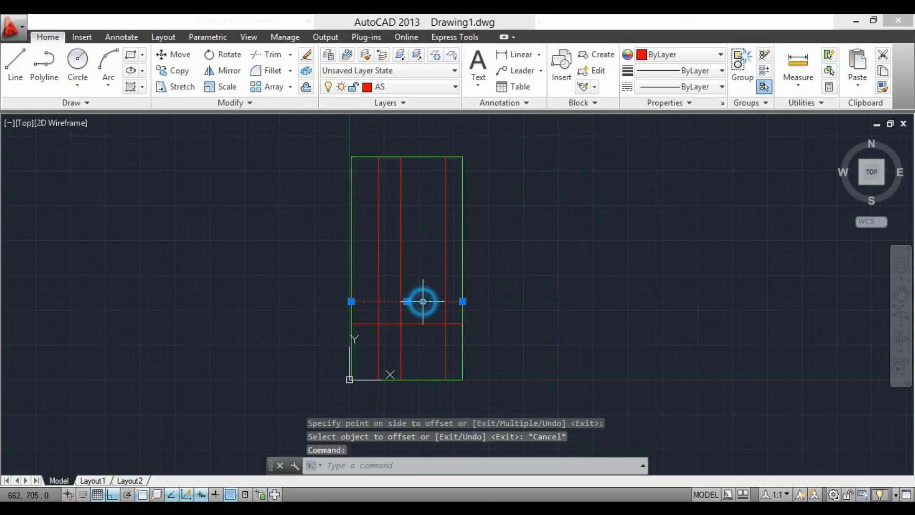
click(172, 71)
click(521, 311)
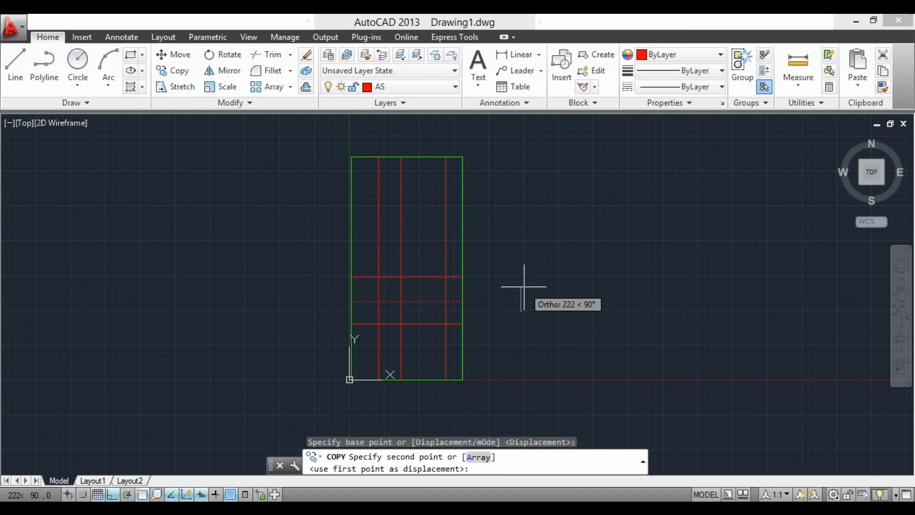
text(300)
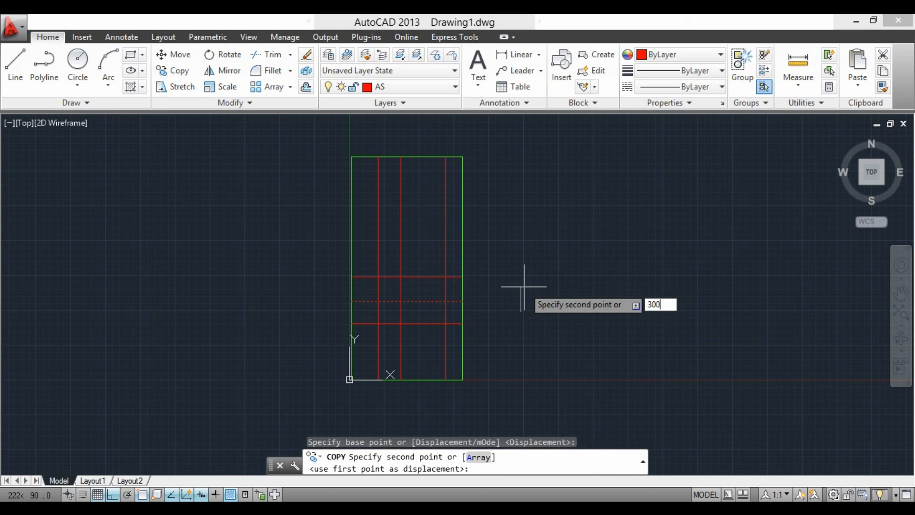
key(Return)
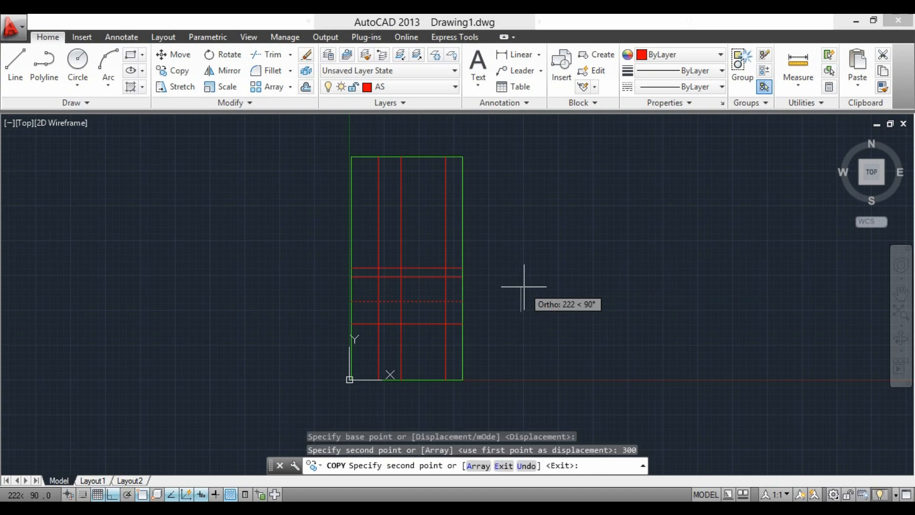
Place further copies of the horizontal axis line at 600, 900 and 1200 above the original.
text(6600)
key(Return)
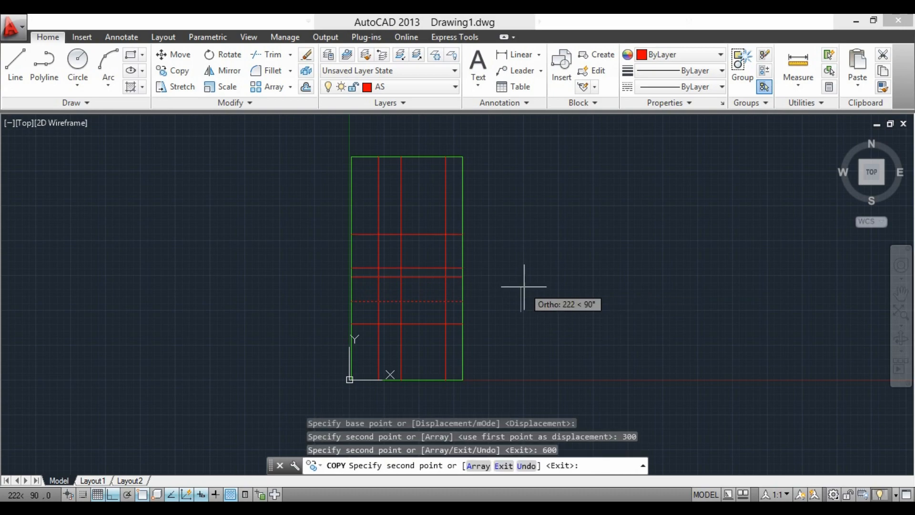
text(900)
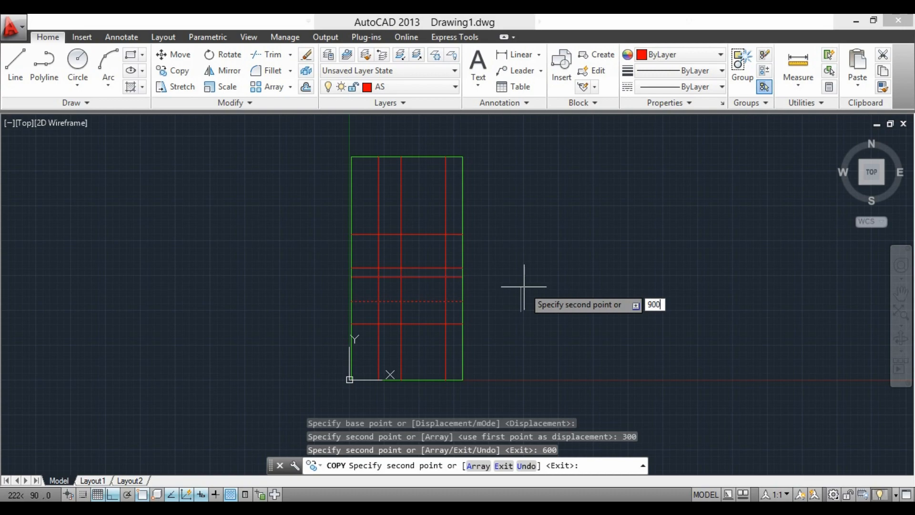
key(Return)
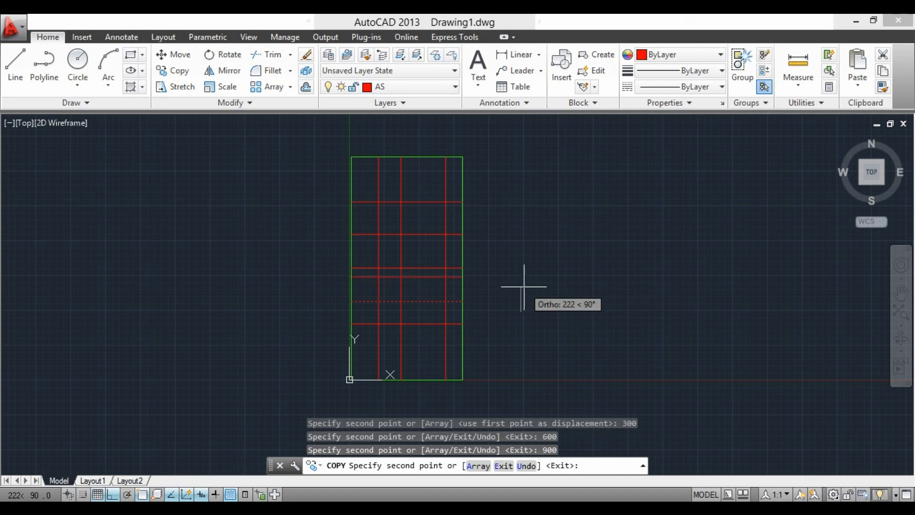
text(1200)
key(Return)
key(Escape)
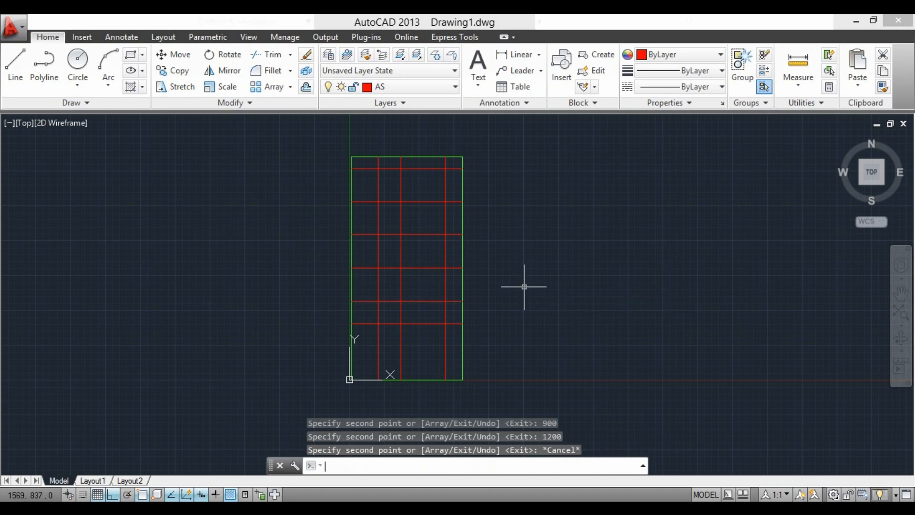
Make kolom the current layer.
scroll(412, 214, up, 2)
scroll(404, 222, down, 2)
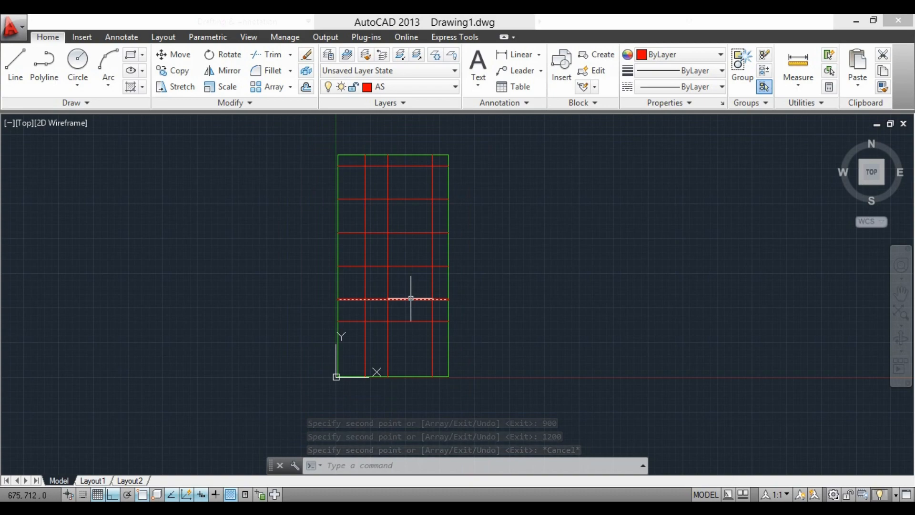
scroll(475, 317, up, 2)
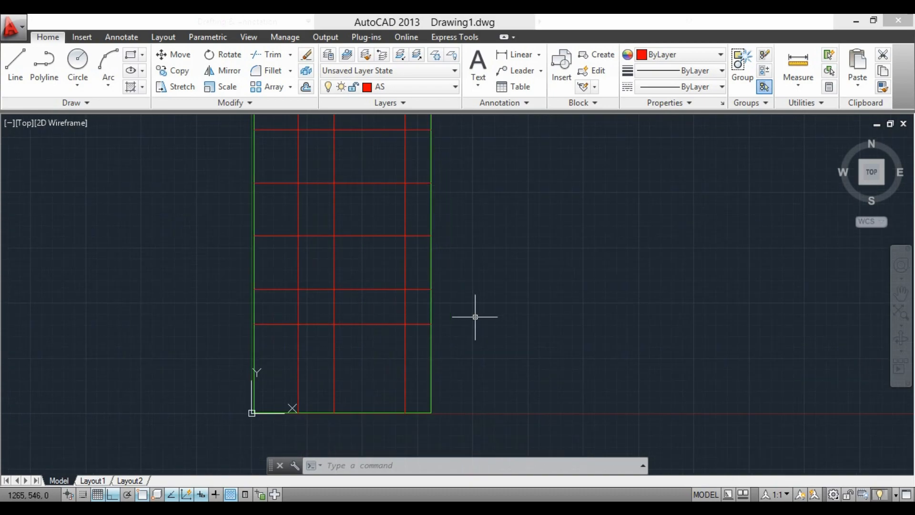
click(405, 85)
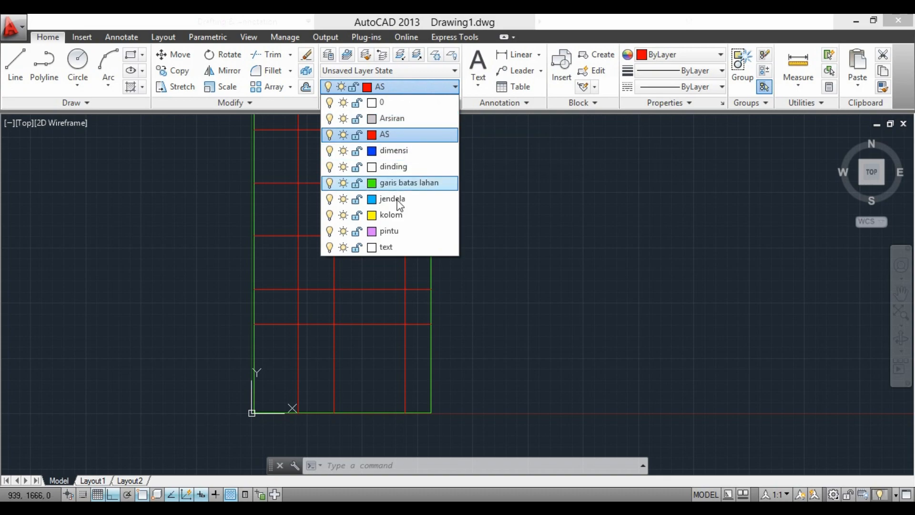
click(393, 215)
Draw a 30 by 30 column square in the empty area right of the site boundary.
scroll(280, 215, down, 2)
scroll(432, 237, up, 5)
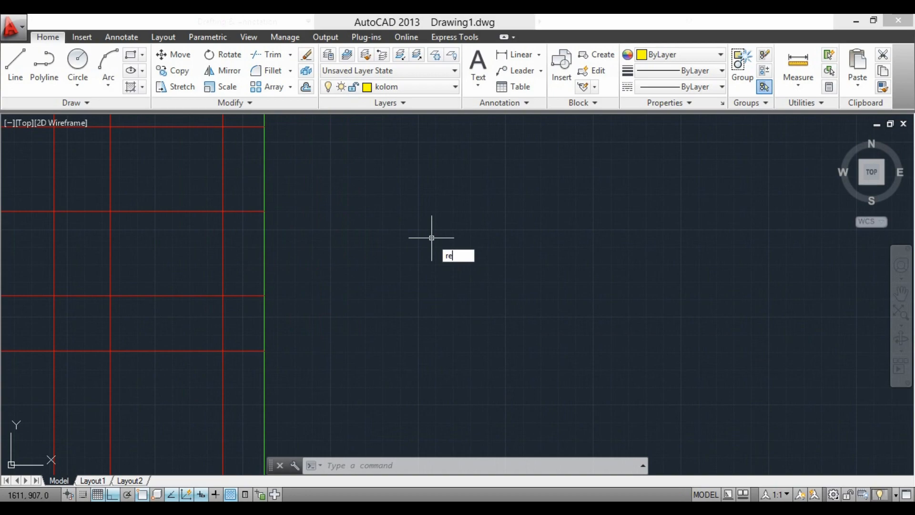
text(c)
key(Return)
click(414, 278)
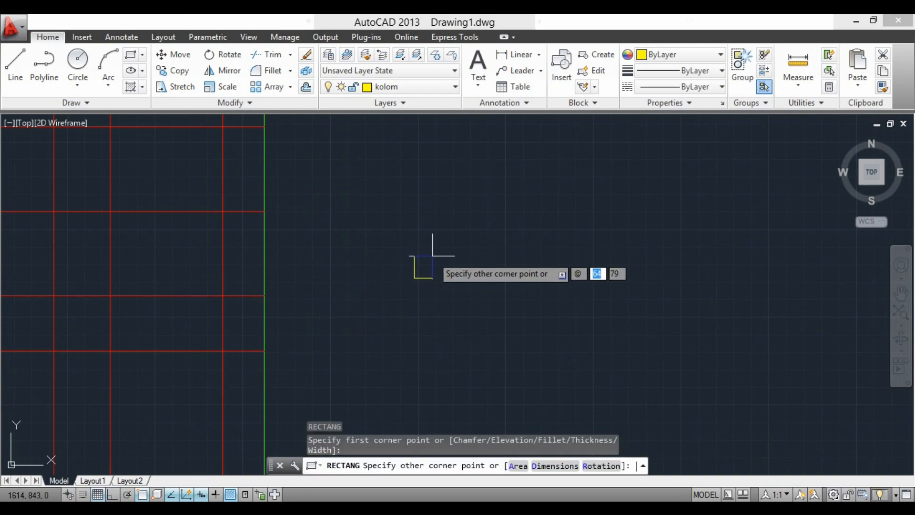
text(30)
key(Tab)
text(3)
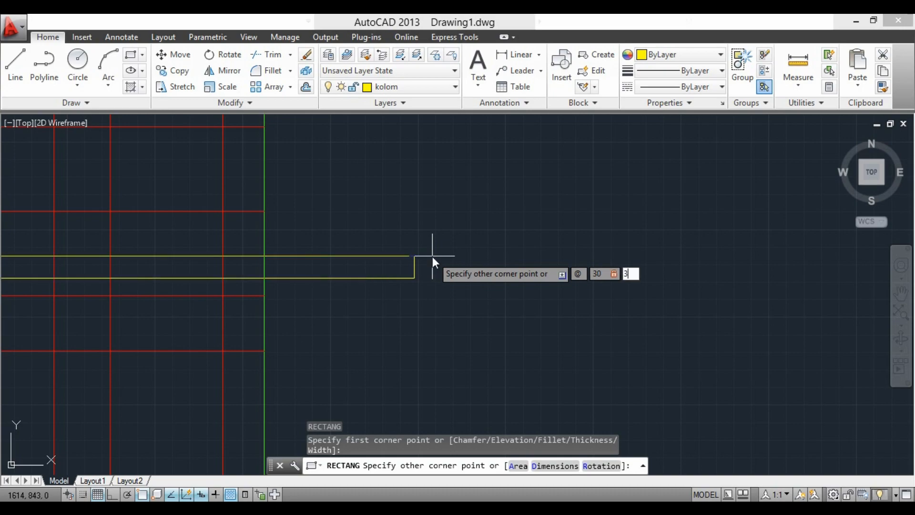
key(Return)
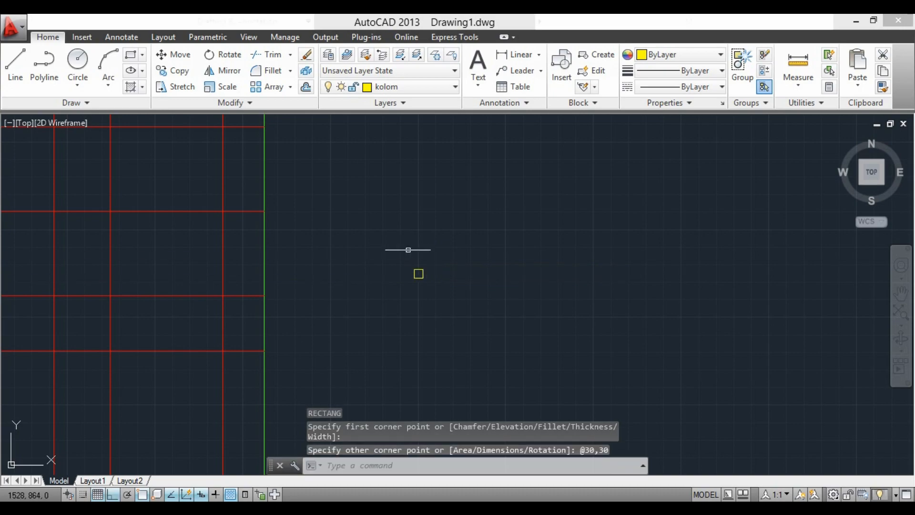
Draw a diagonal line across the column square from its upper-left to its lower-right corner.
scroll(420, 274, up, 5)
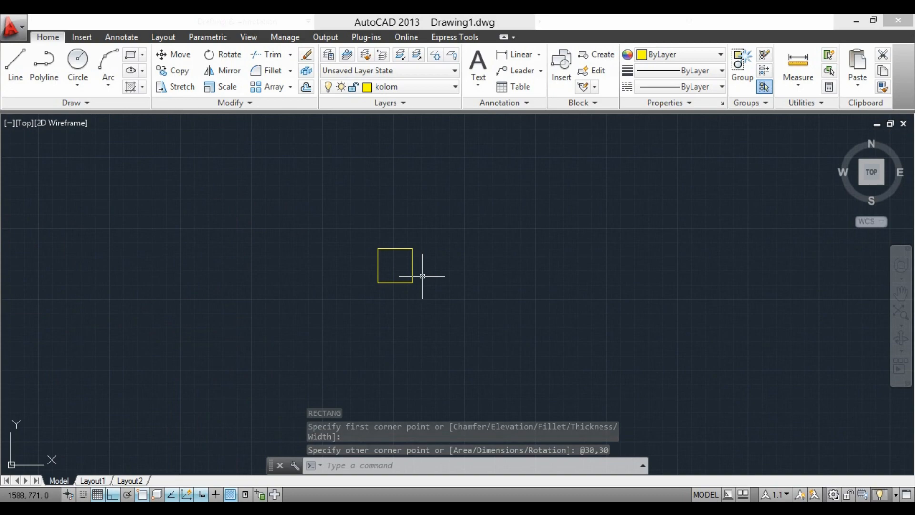
text(l)
key(Return)
click(379, 249)
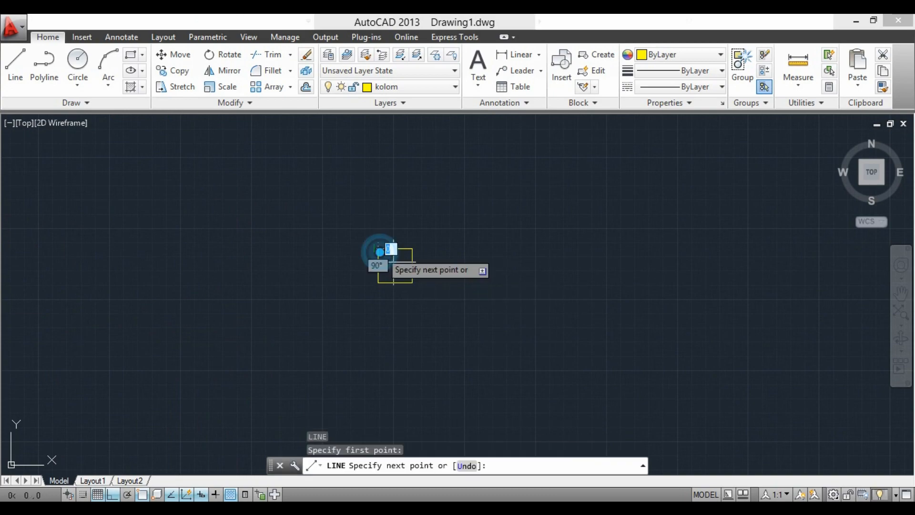
click(412, 282)
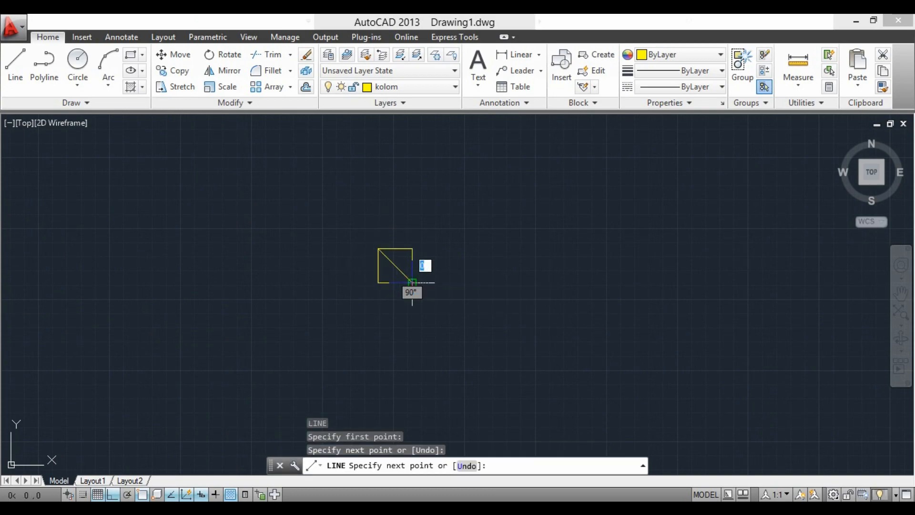
key(Escape)
Copy the column square by its centre onto the intersection of the rightmost vertical and lowest horizontal axis lines.
scroll(486, 224, down, 4)
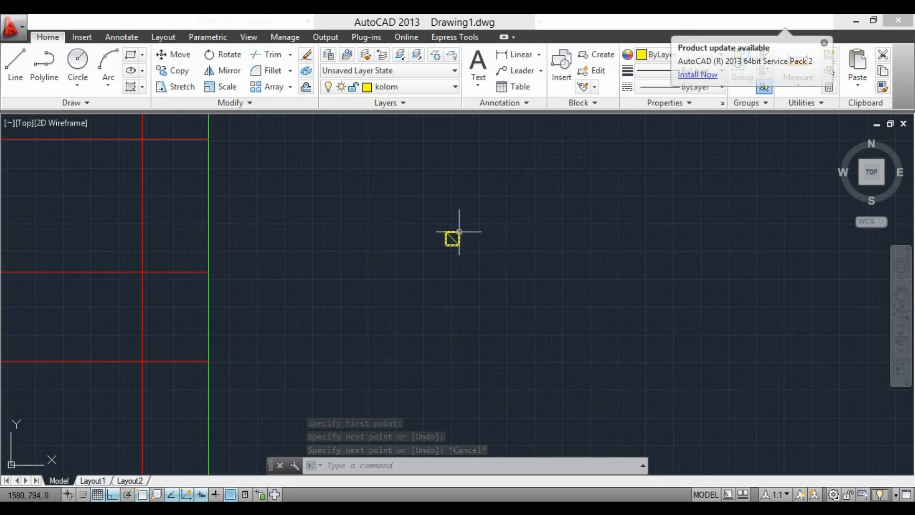
click(459, 233)
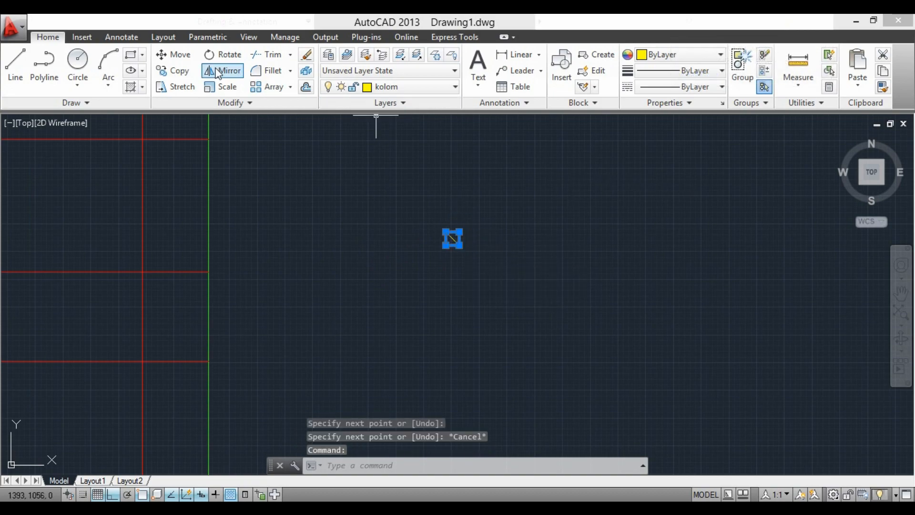
click(173, 71)
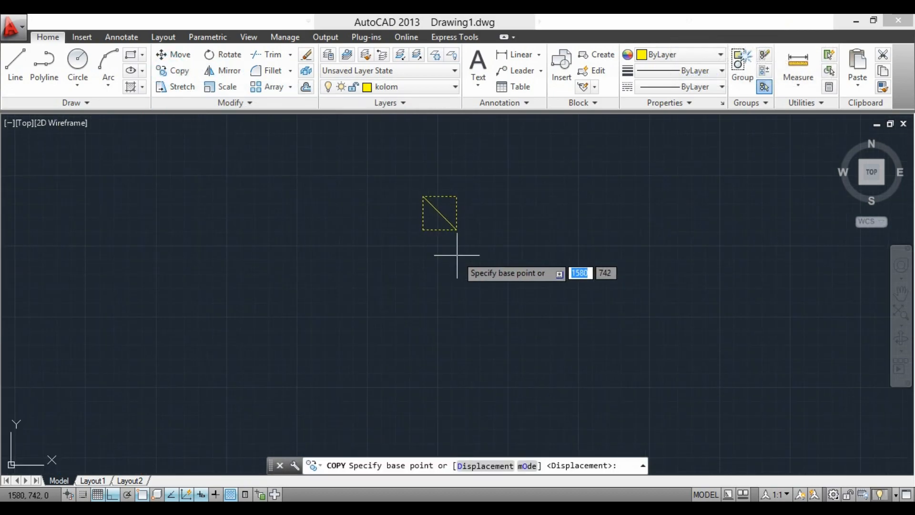
click(439, 213)
scroll(589, 202, down, 6)
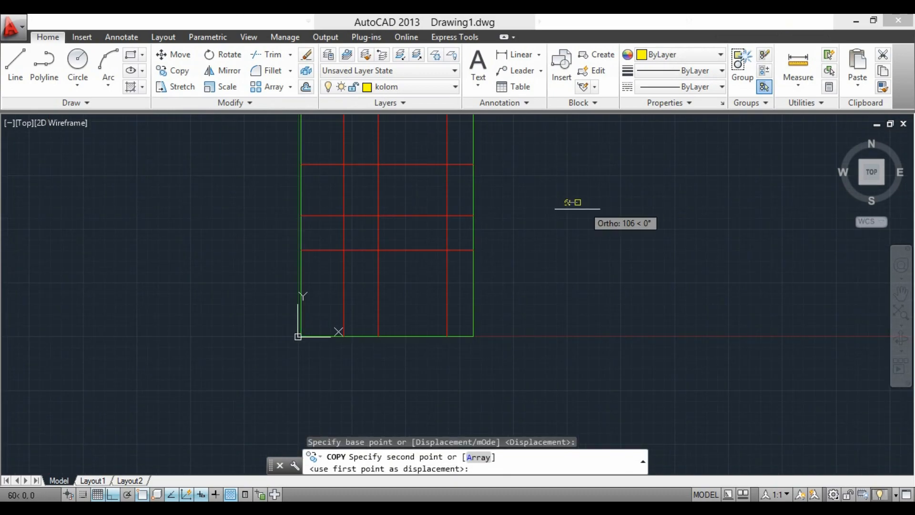
scroll(451, 258, up, 3)
click(423, 225)
scroll(453, 302, down, 1)
key(Escape)
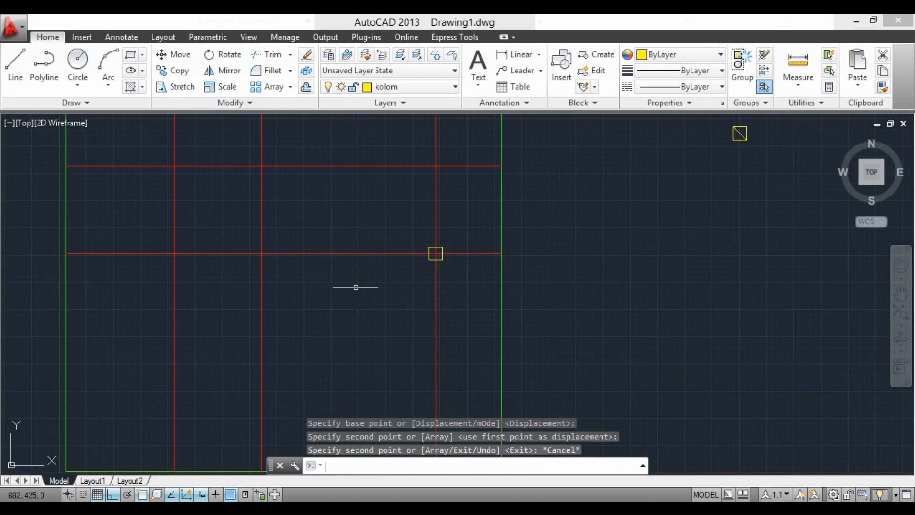
Copy the placed column onto the other two vertical axis intersections along the lowest horizontal axis line.
scroll(436, 253, up, 4)
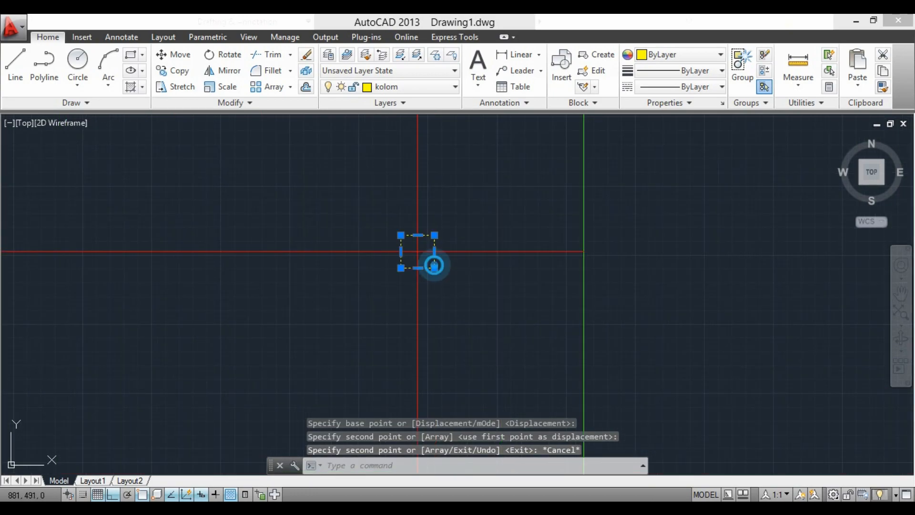
click(434, 265)
click(179, 71)
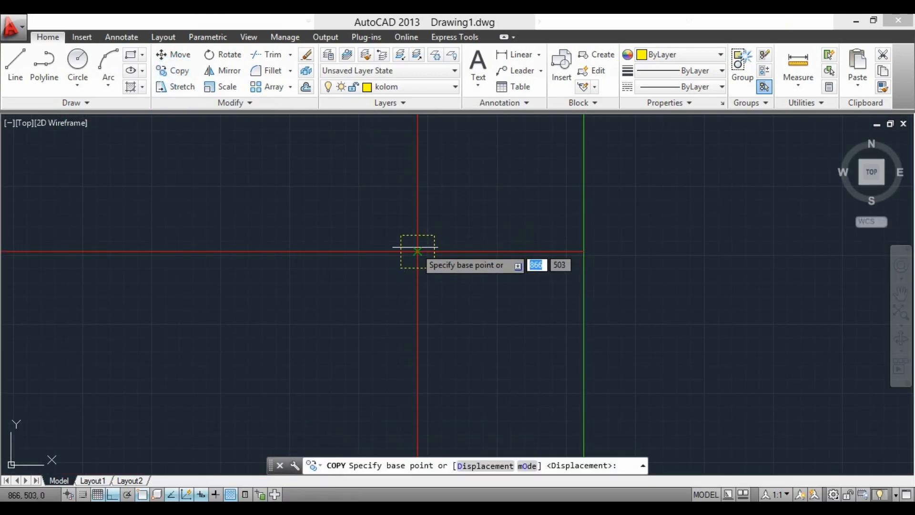
click(417, 251)
scroll(551, 248, down, 4)
click(327, 250)
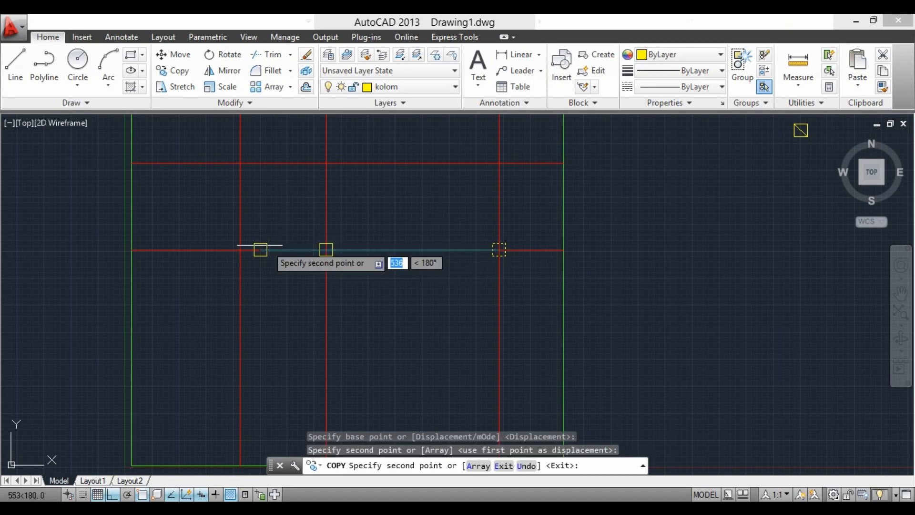
click(240, 249)
key(Escape)
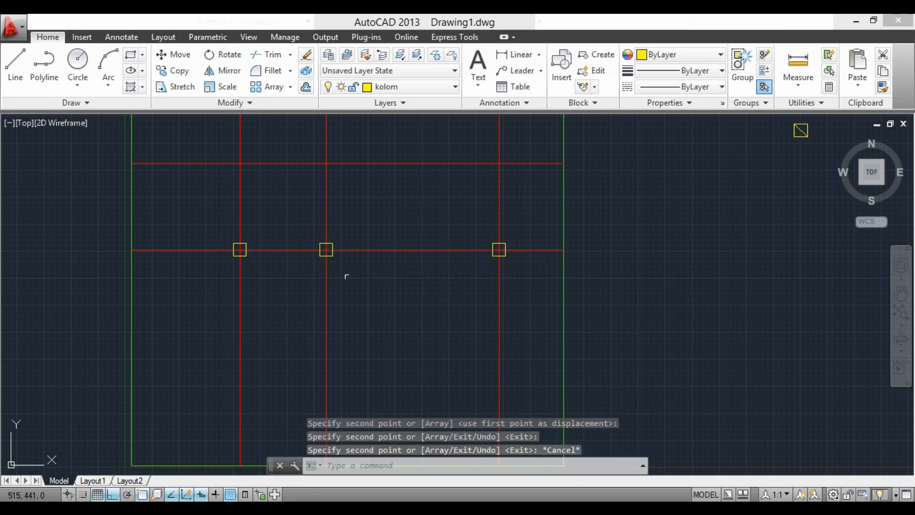
Copy the bottom row of three columns up to the second and third horizontal axis lines.
click(494, 253)
click(329, 257)
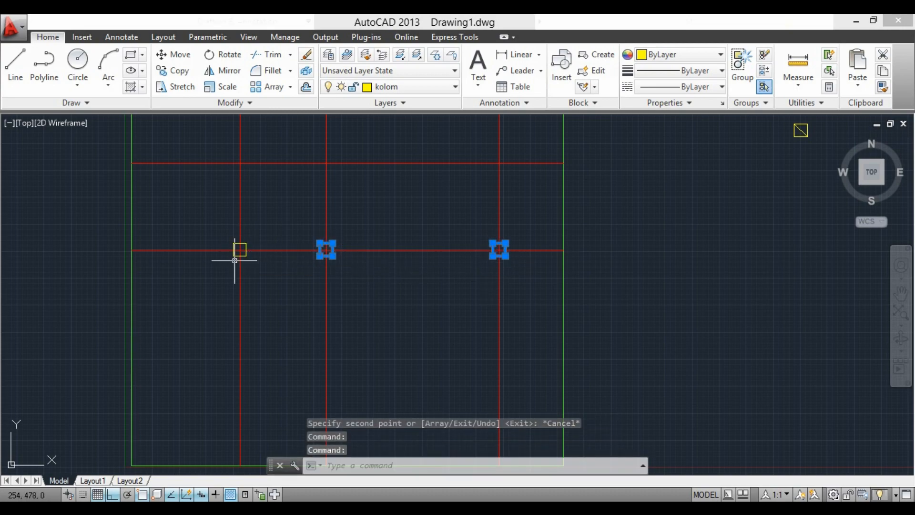
click(180, 72)
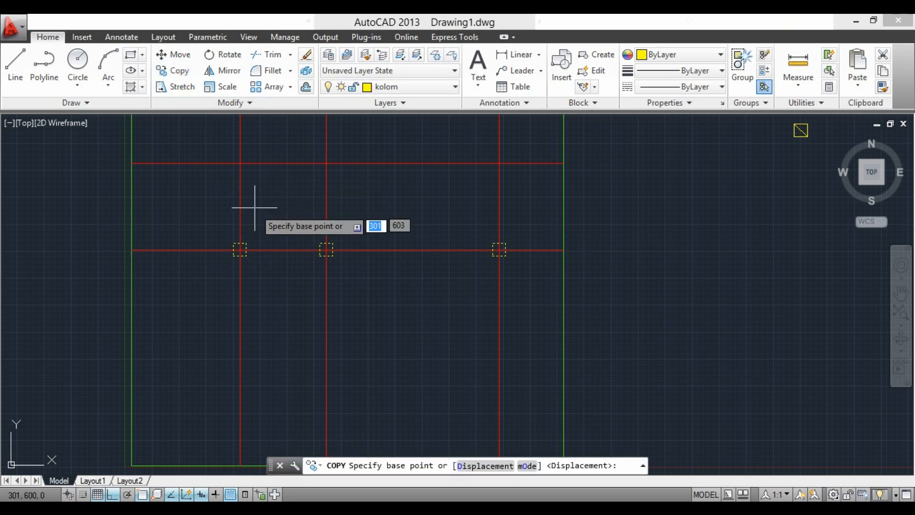
scroll(241, 250, up, 5)
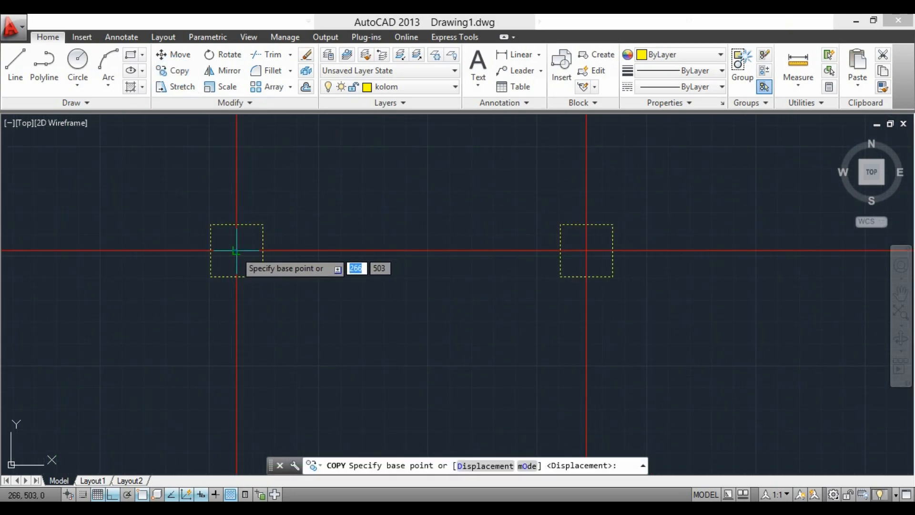
click(237, 250)
scroll(262, 273, down, 3)
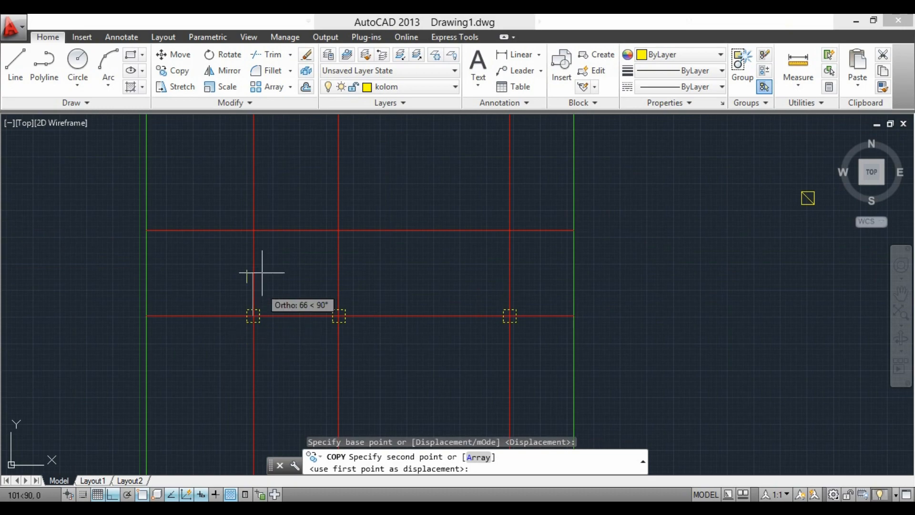
click(251, 230)
scroll(259, 307, down, 5)
click(263, 227)
click(264, 178)
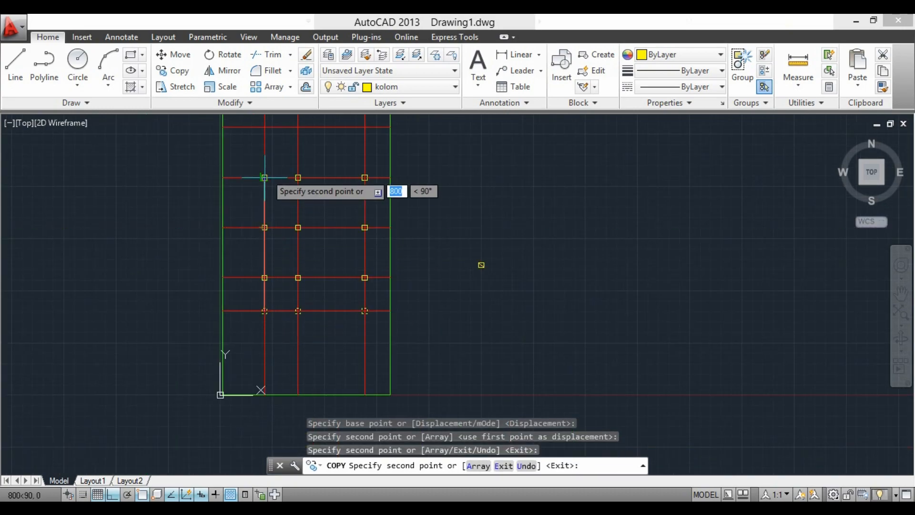
Copy the same three columns onto the fourth, fifth and topmost horizontal axis lines.
scroll(265, 179, up, 5)
scroll(266, 179, down, 3)
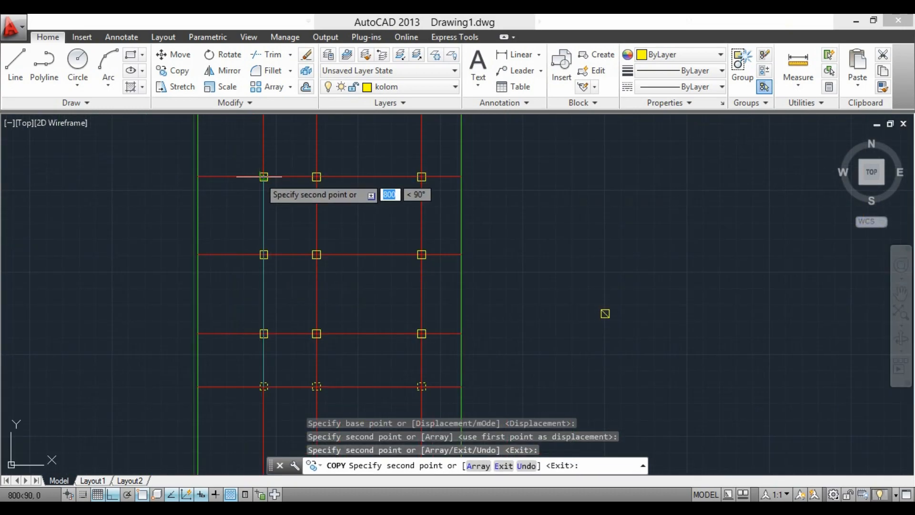
click(263, 177)
scroll(270, 188, down, 4)
scroll(268, 188, up, 6)
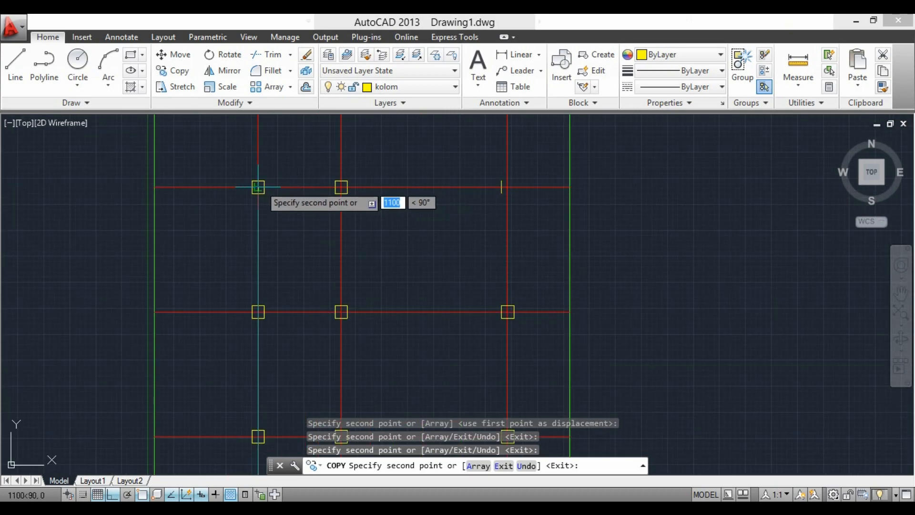
click(268, 185)
scroll(271, 189, down, 5)
scroll(270, 184, up, 1)
click(268, 179)
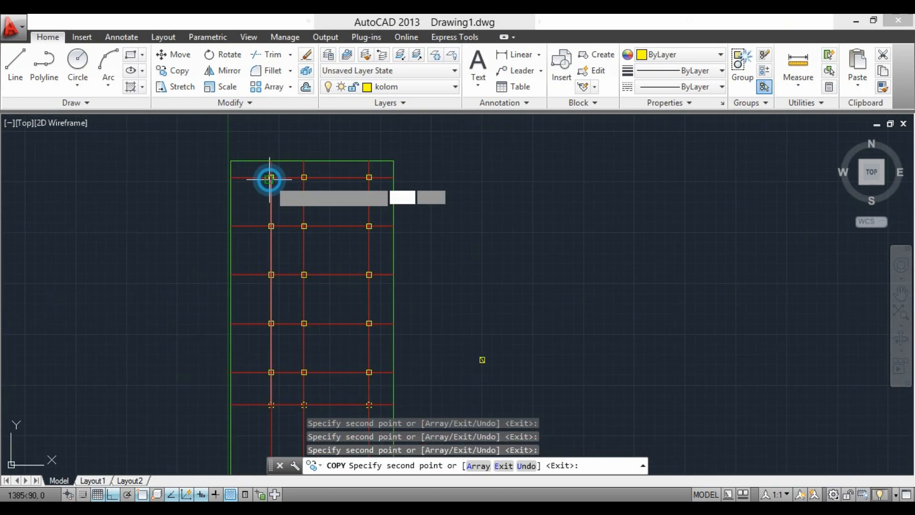
key(Escape)
scroll(432, 213, down, 2)
middle_drag(438, 237, 435, 226)
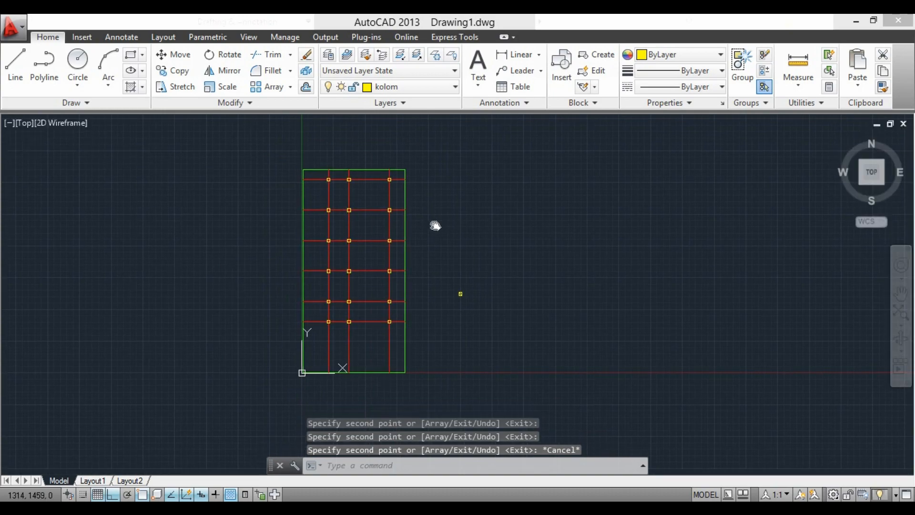
scroll(375, 189, up, 4)
scroll(290, 199, down, 2)
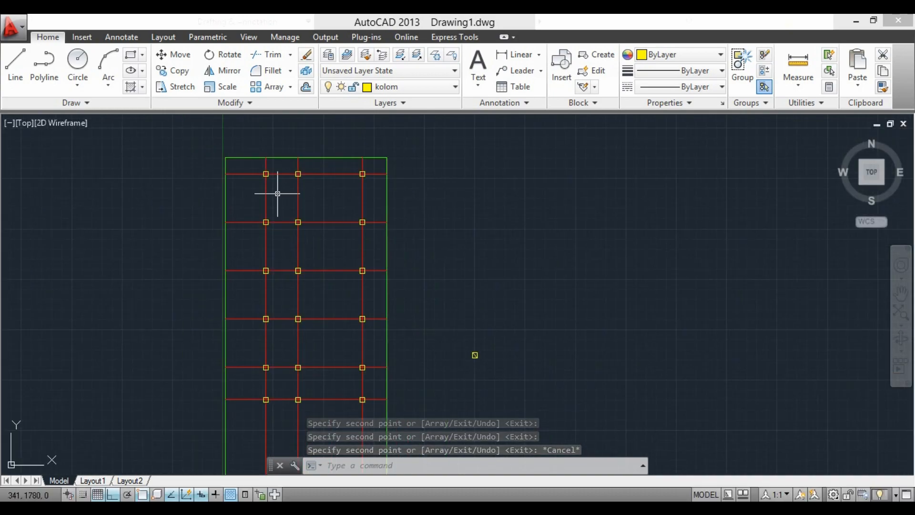
scroll(296, 213, up, 4)
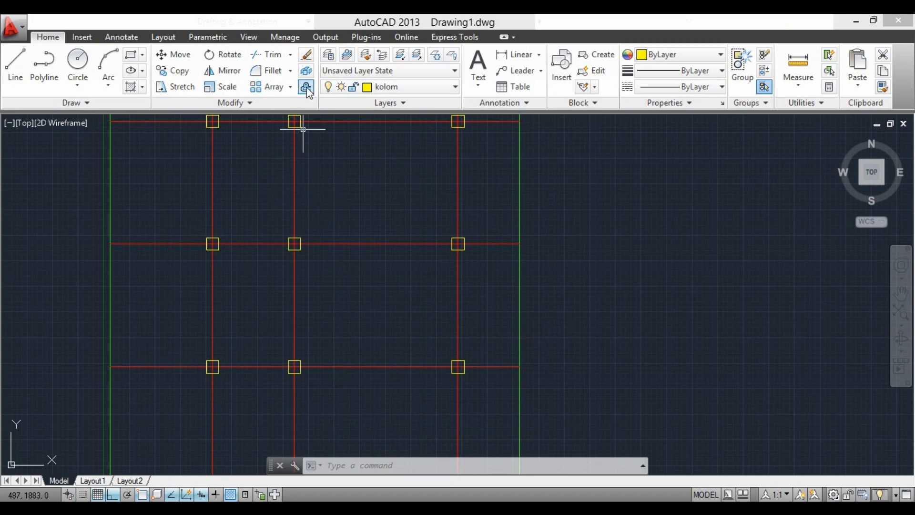
scroll(258, 116, down, 2)
scroll(303, 116, up, 2)
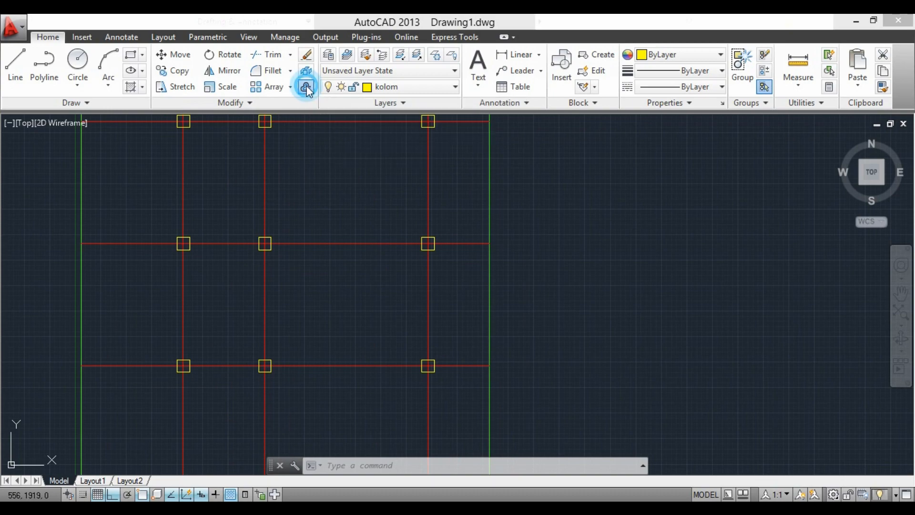
Offset the second horizontal axis line from the top by 7.5 to both sides.
click(306, 87)
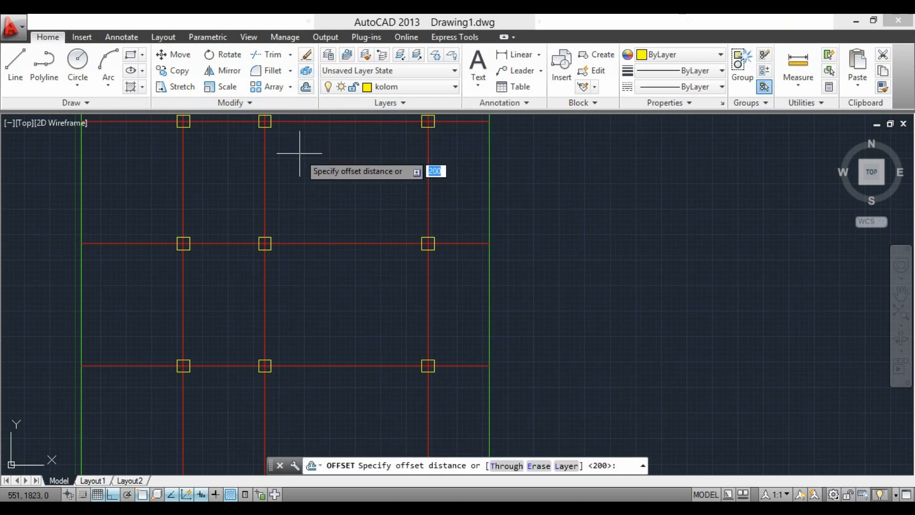
text(7.5)
key(Return)
scroll(333, 191, down, 3)
scroll(366, 212, up, 3)
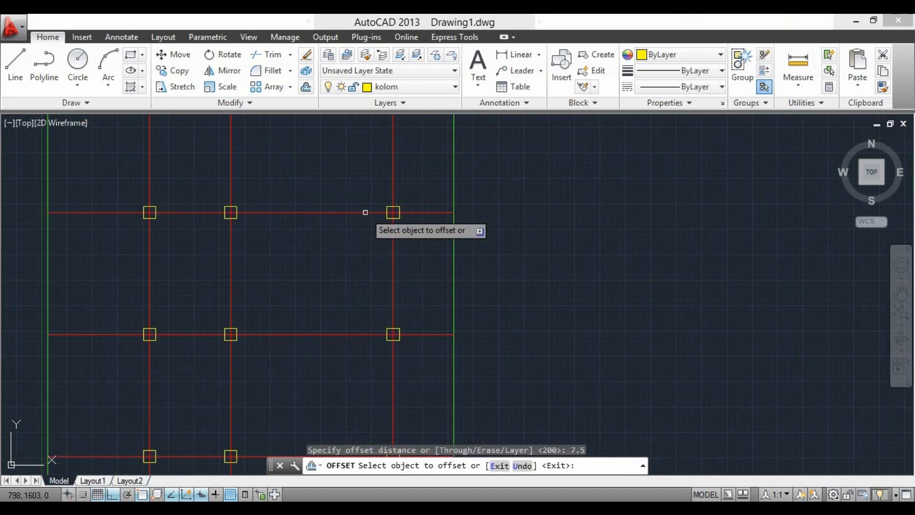
click(366, 212)
click(351, 189)
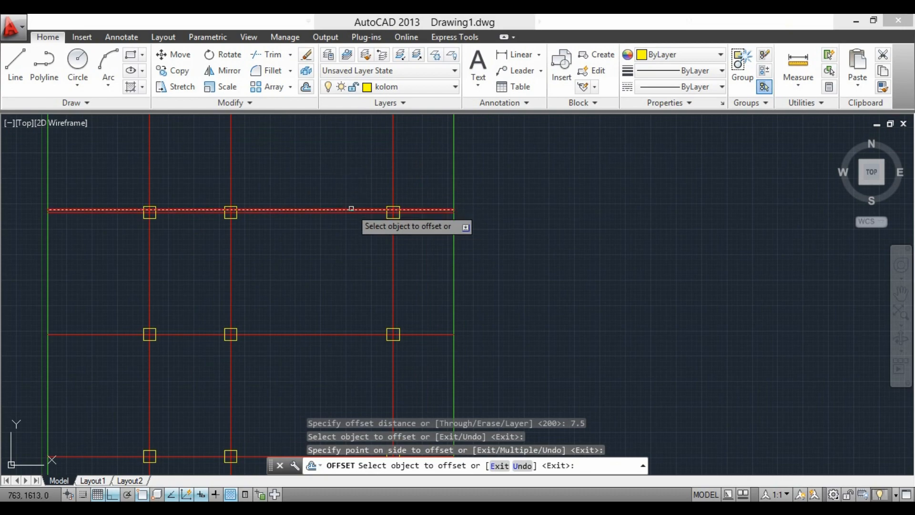
scroll(351, 213, up, 4)
click(351, 214)
click(351, 220)
scroll(352, 229, down, 3)
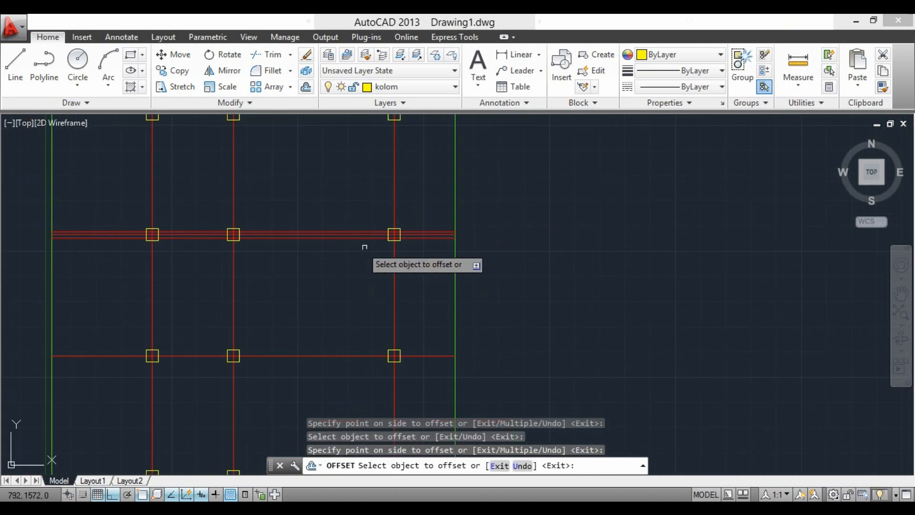
Offset the rightmost vertical axis line by 7.5 to both sides.
click(395, 270)
click(356, 261)
scroll(399, 271, up, 3)
click(387, 261)
click(453, 250)
scroll(429, 249, down, 3)
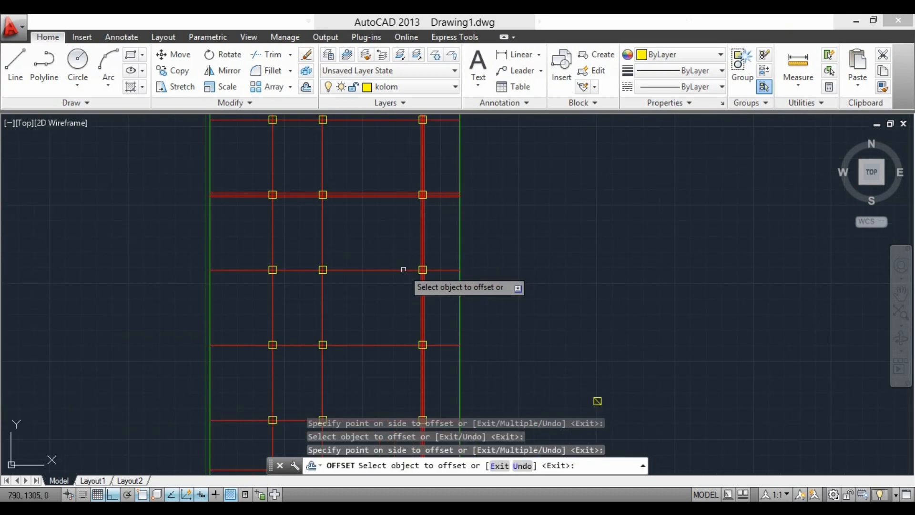
Offset the third horizontal axis line from the top by 7.5, once above and once below.
click(403, 270)
click(394, 245)
scroll(396, 271, up, 2)
click(394, 269)
click(392, 306)
scroll(392, 267, down, 2)
Offset the fourth horizontal axis line from the top by 7.5 to both sides.
click(394, 334)
click(399, 304)
scroll(391, 341, up, 4)
click(382, 318)
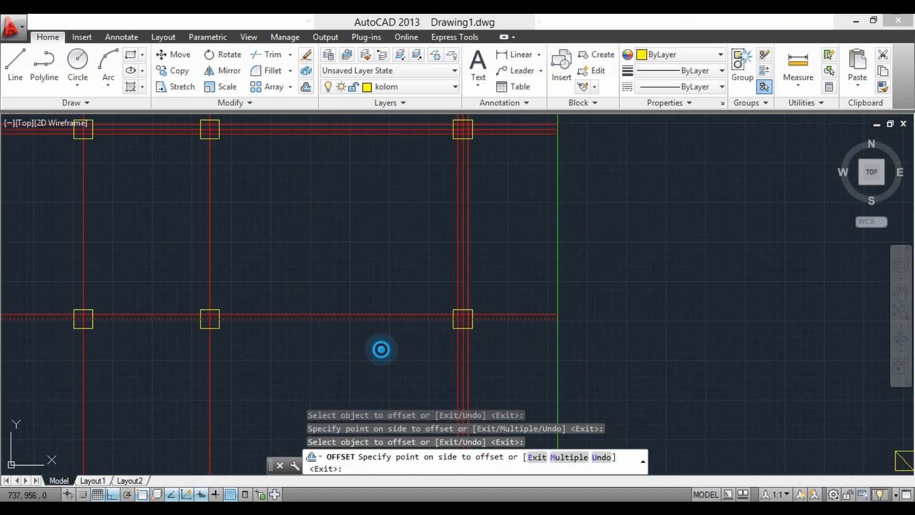
click(389, 286)
scroll(390, 306, down, 4)
Offset the fifth horizontal axis line from the top by 7.5 to both sides.
scroll(384, 329, up, 2)
click(381, 347)
click(380, 312)
scroll(379, 346, up, 2)
click(380, 343)
click(370, 370)
scroll(382, 305, down, 4)
Offset the lowest horizontal axis line by 7.5, once above and once below.
click(383, 326)
click(380, 322)
scroll(380, 326, up, 2)
click(380, 325)
click(379, 358)
scroll(380, 362, down, 4)
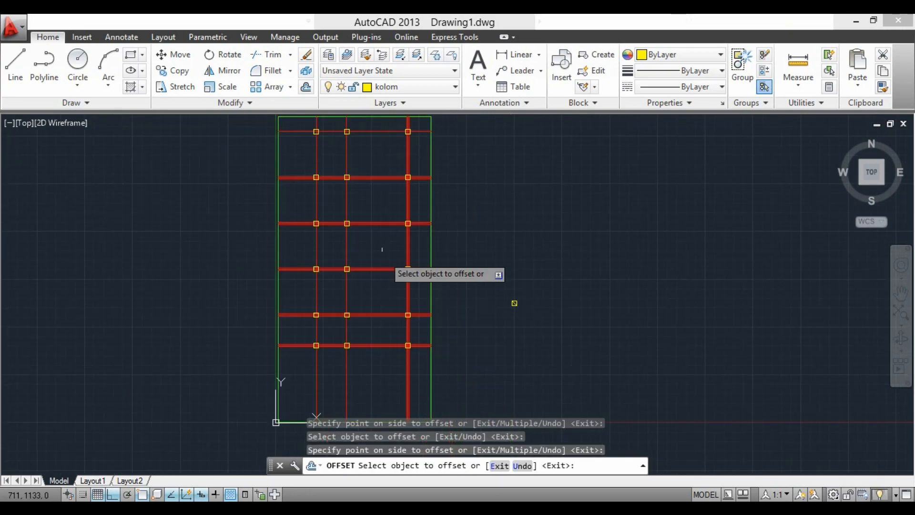
Offset the topmost horizontal axis line by 7.5 to both sides.
scroll(360, 120, up, 3)
click(374, 164)
click(375, 165)
click(374, 162)
click(367, 213)
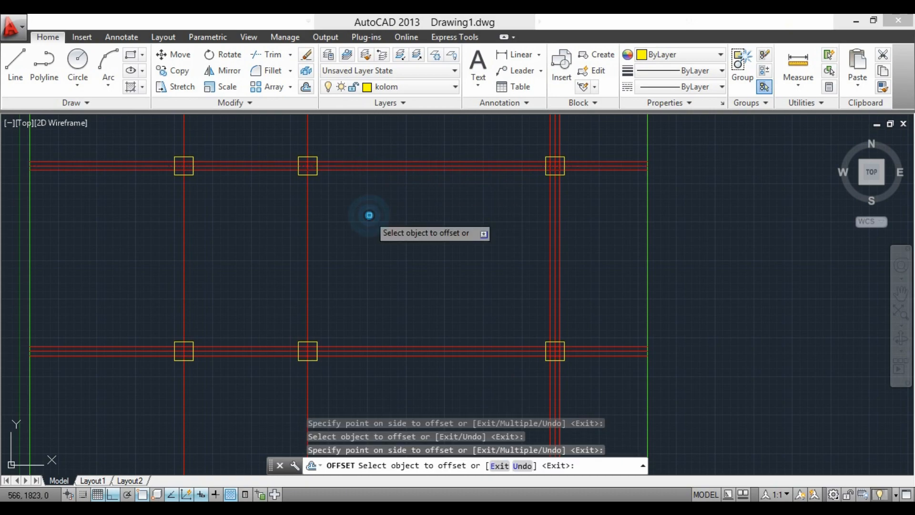
Offset the middle vertical axis line by 7.5 to both sides.
click(306, 205)
click(280, 206)
click(308, 211)
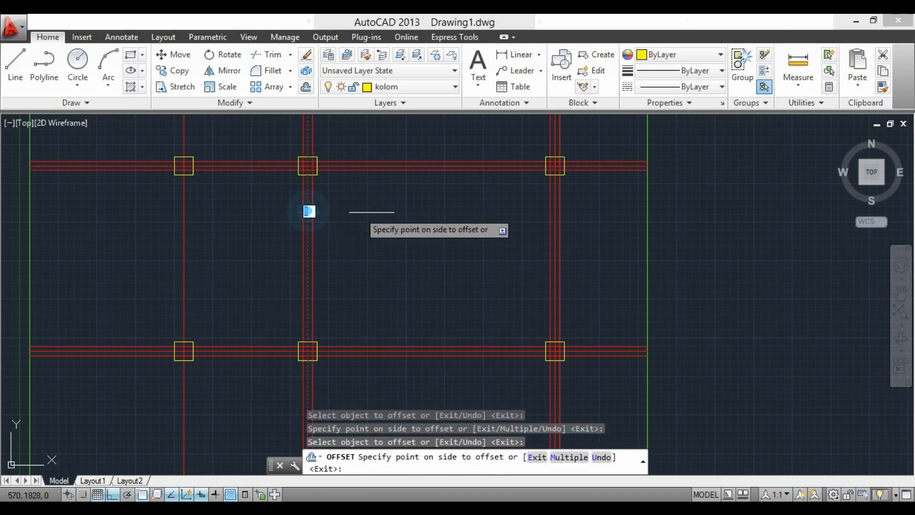
click(374, 216)
scroll(375, 216, down, 2)
Offset the leftmost vertical axis line by 7.5 to its left and end the Offset command.
click(255, 211)
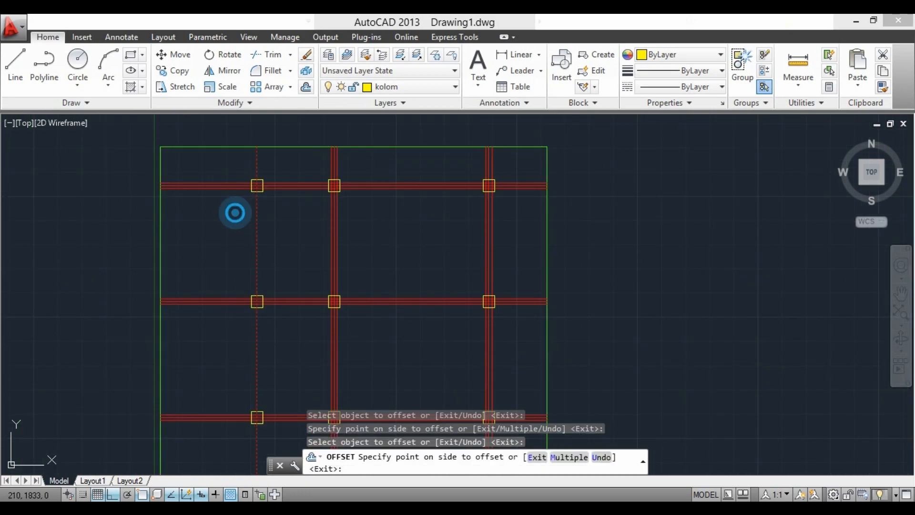
click(235, 212)
scroll(253, 204, up, 2)
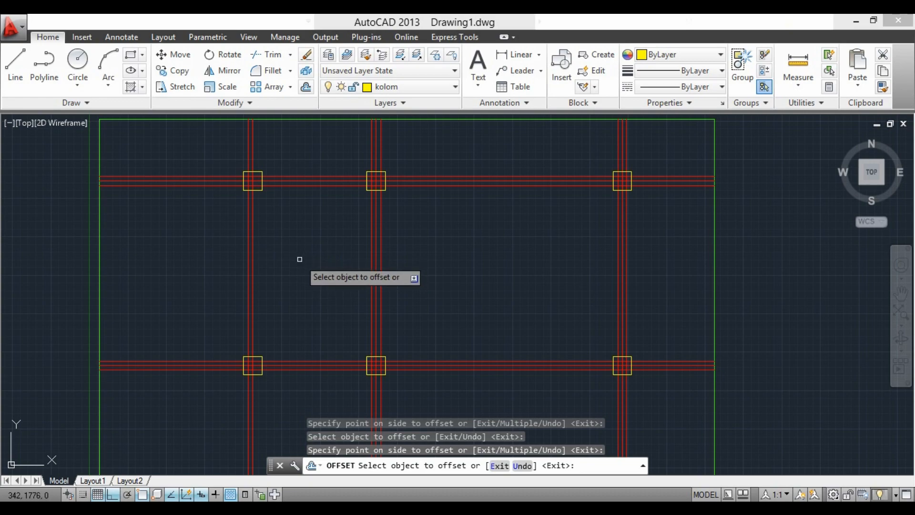
key(Escape)
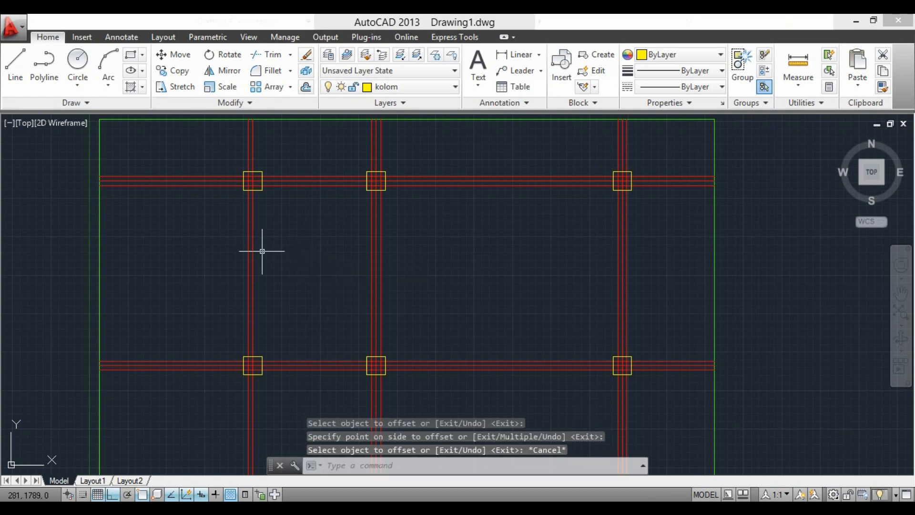
Delete the offset line just left of the leftmost vertical axis line.
click(248, 228)
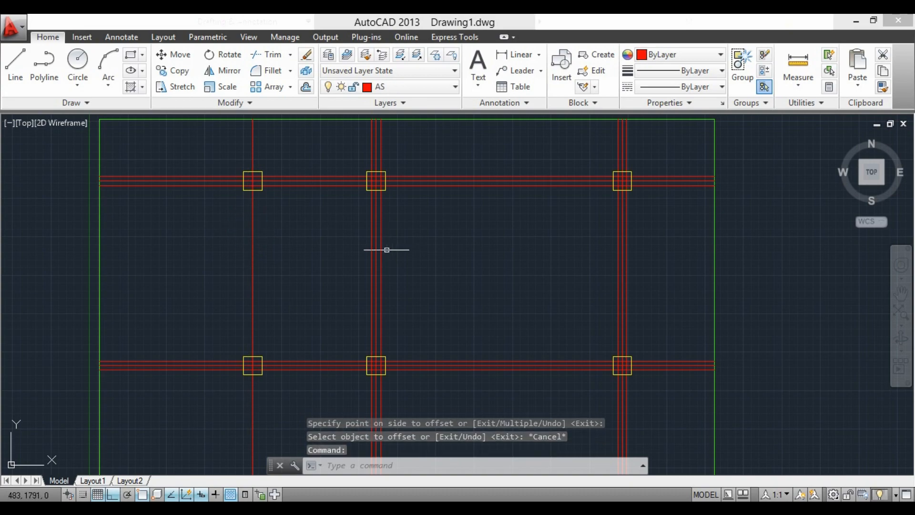
key(Delete)
scroll(305, 216, down, 2)
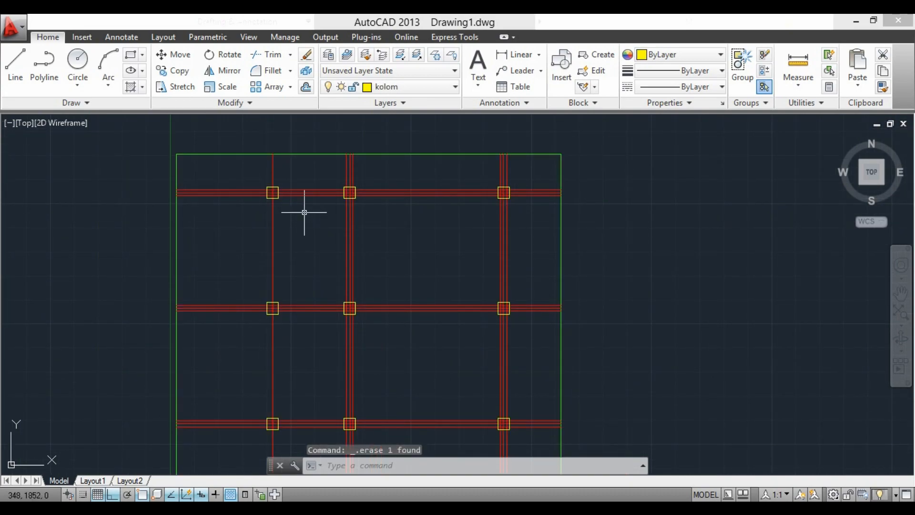
Move the offset lines flanking all six horizontal axes and the middle and rightmost vertical axes to the dinding layer.
scroll(399, 186, up, 2)
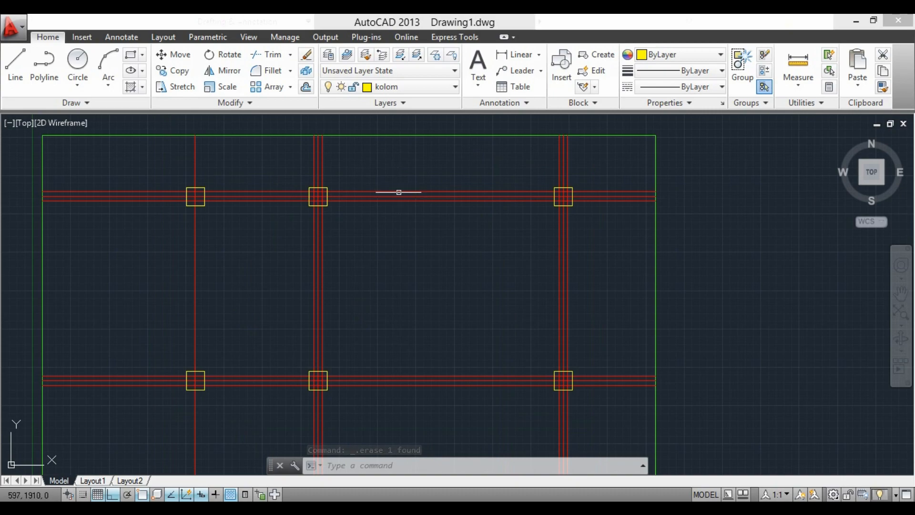
click(399, 191)
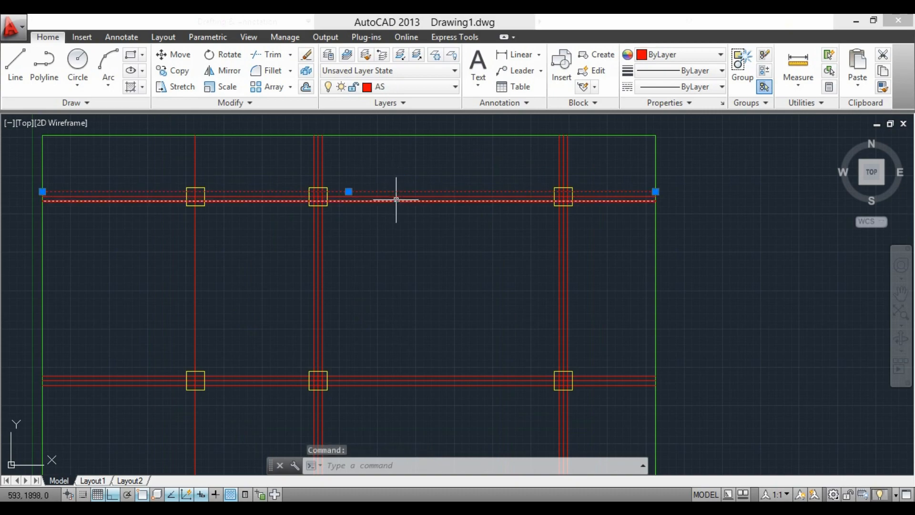
click(399, 200)
click(322, 161)
click(314, 158)
click(560, 152)
click(568, 156)
click(467, 376)
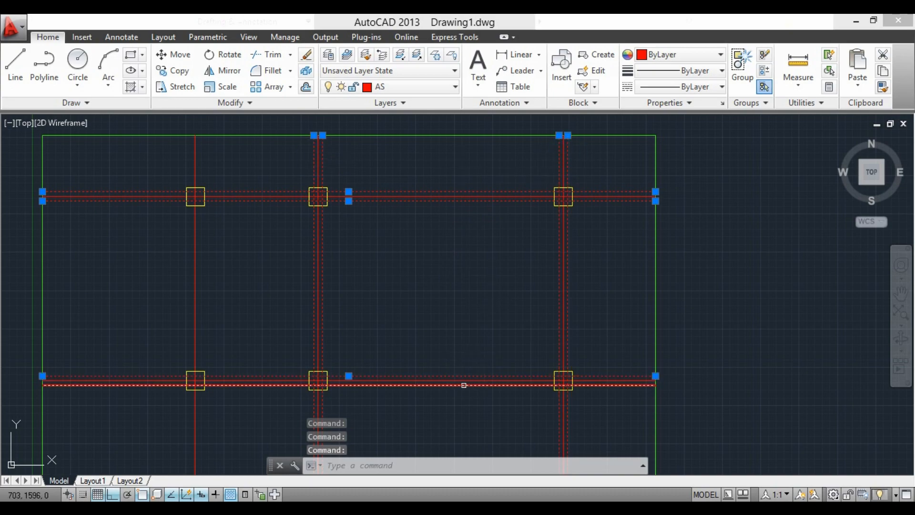
click(465, 384)
scroll(411, 261, down, 2)
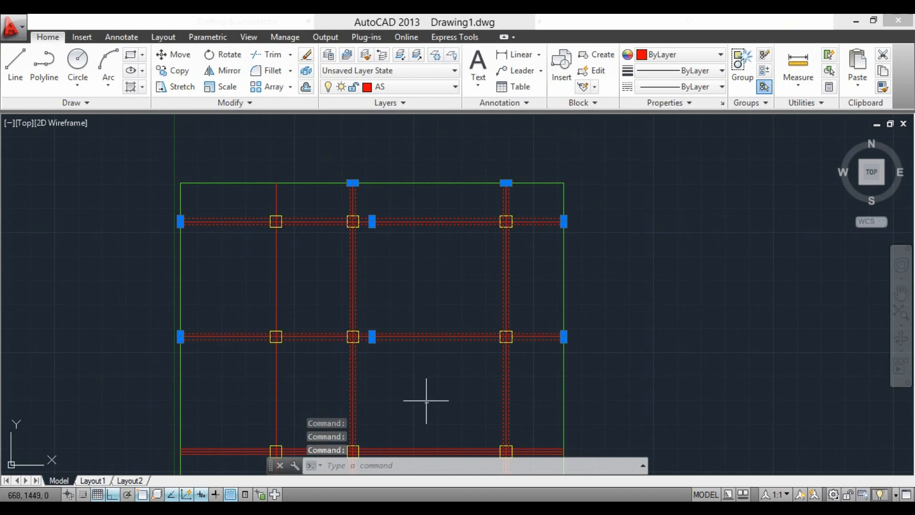
key(Escape)
scroll(411, 329, up, 4)
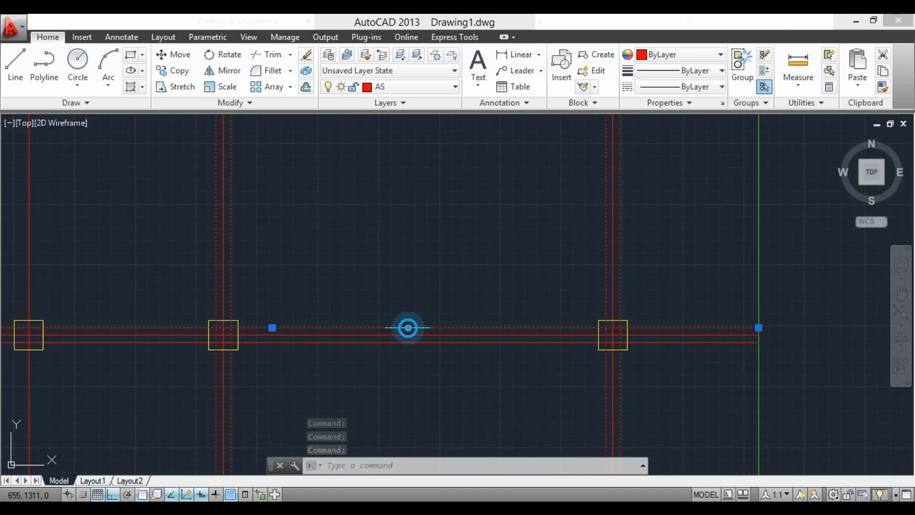
click(403, 341)
scroll(429, 224, down, 4)
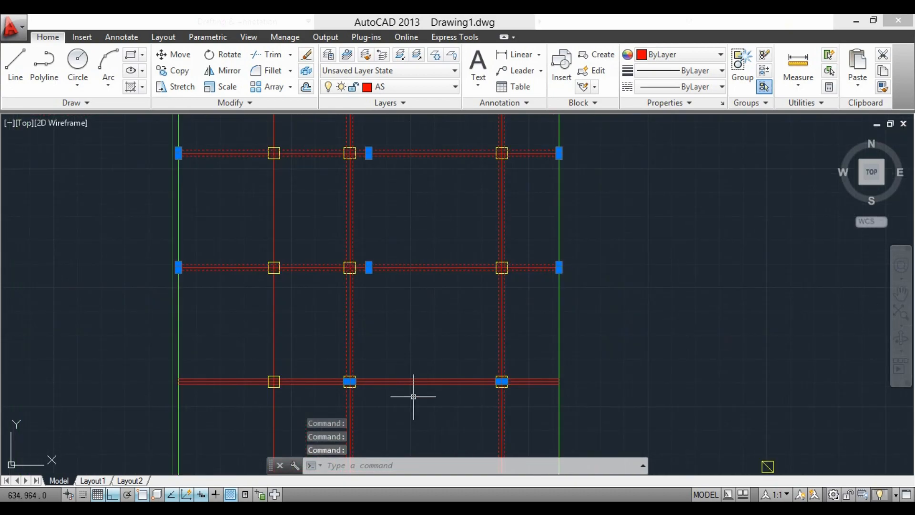
scroll(413, 396, up, 6)
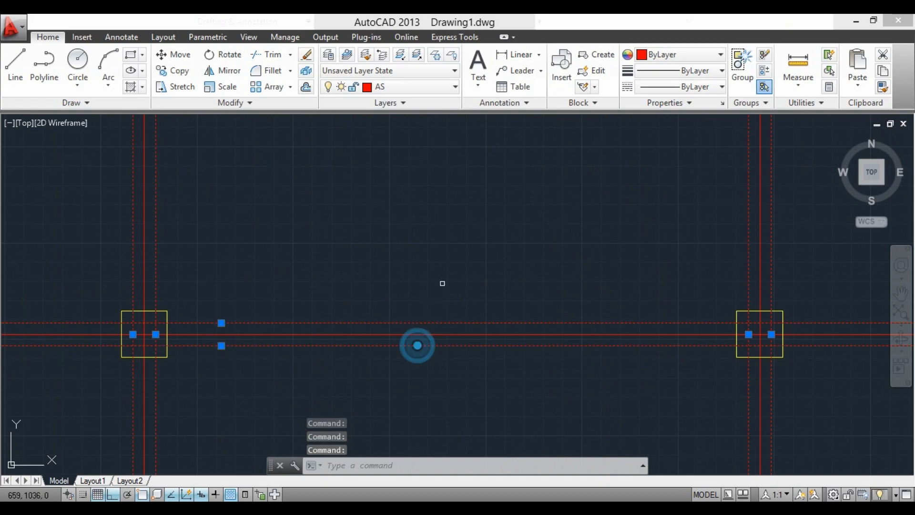
scroll(443, 283, down, 6)
scroll(434, 387, up, 6)
click(425, 324)
click(418, 348)
scroll(421, 330, down, 6)
scroll(431, 307, up, 5)
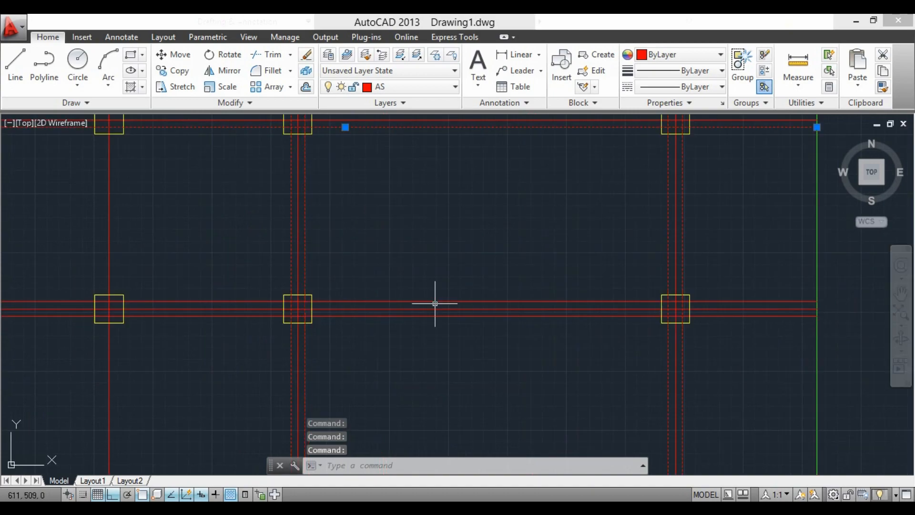
click(434, 314)
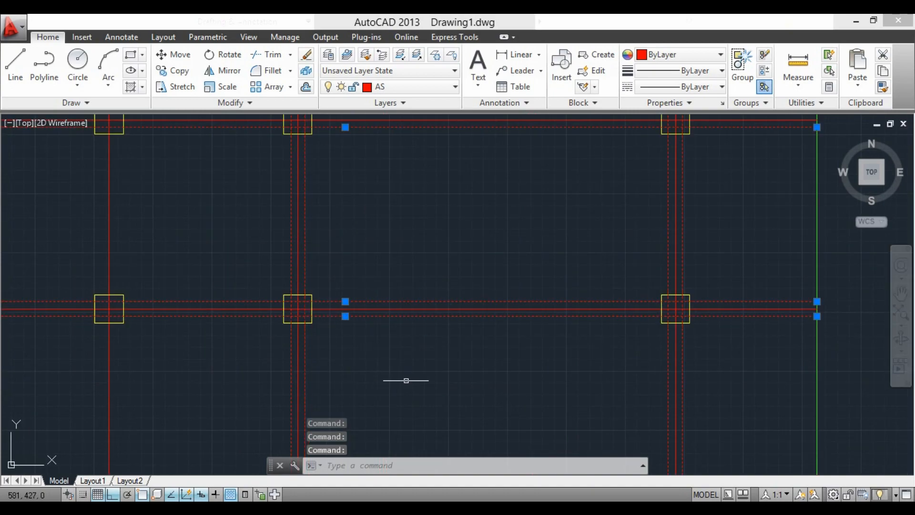
scroll(405, 384, down, 2)
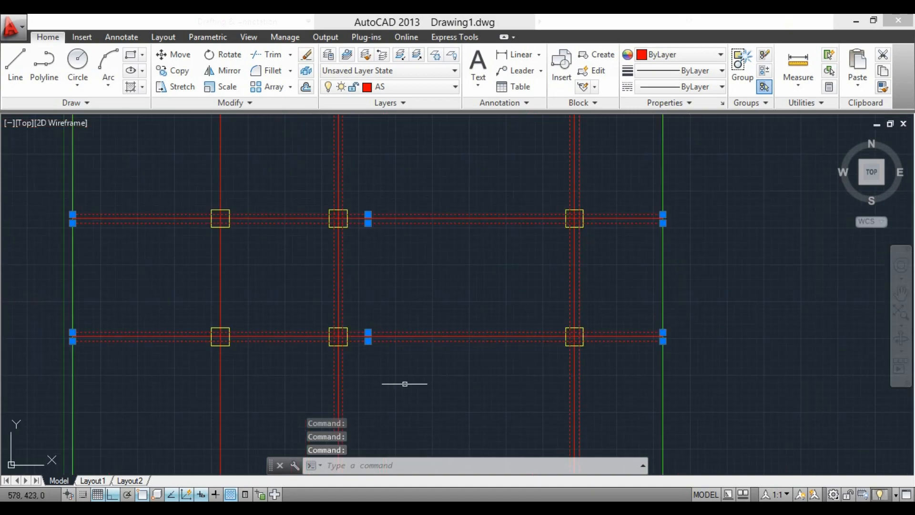
click(418, 89)
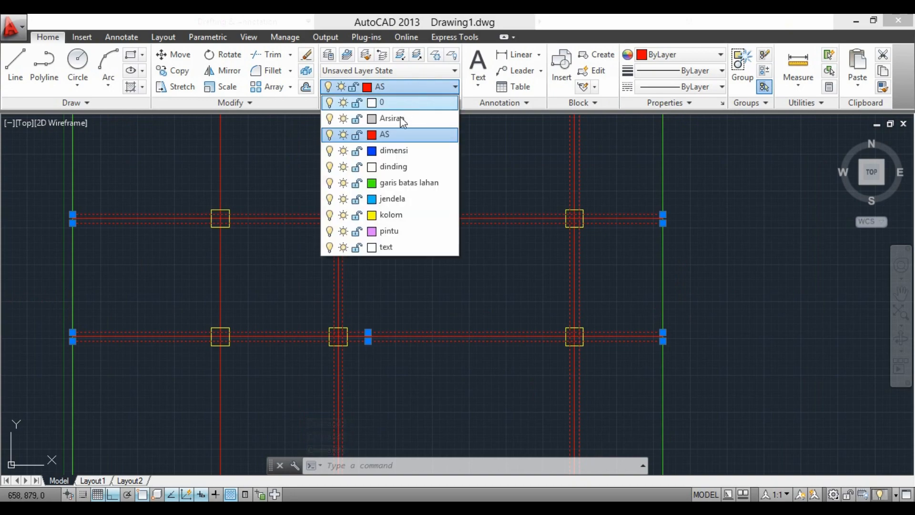
click(391, 166)
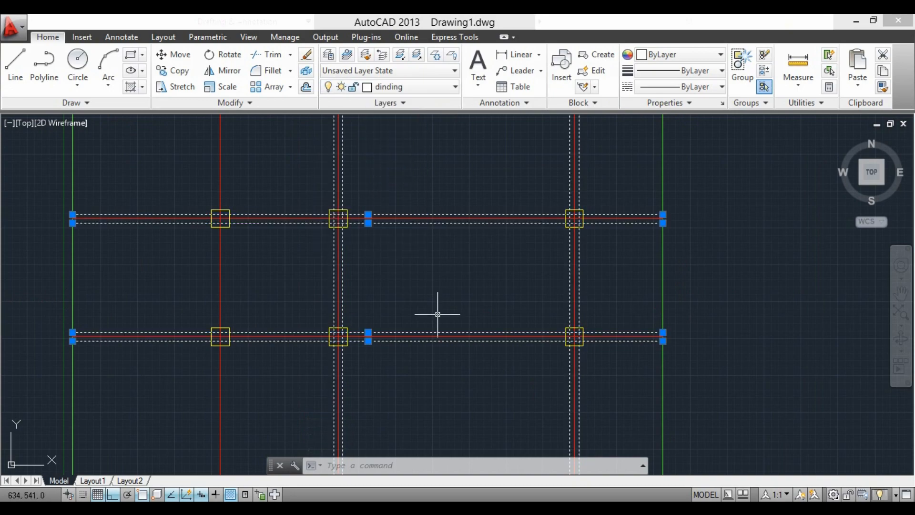
key(Escape)
Set dinding as the current layer and cancel the started Erase command.
scroll(438, 314, up, 2)
scroll(429, 303, down, 2)
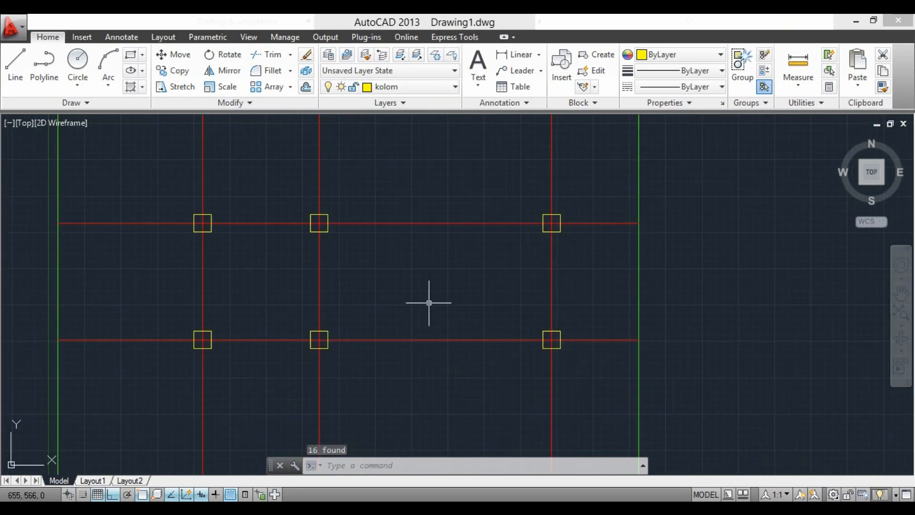
click(421, 87)
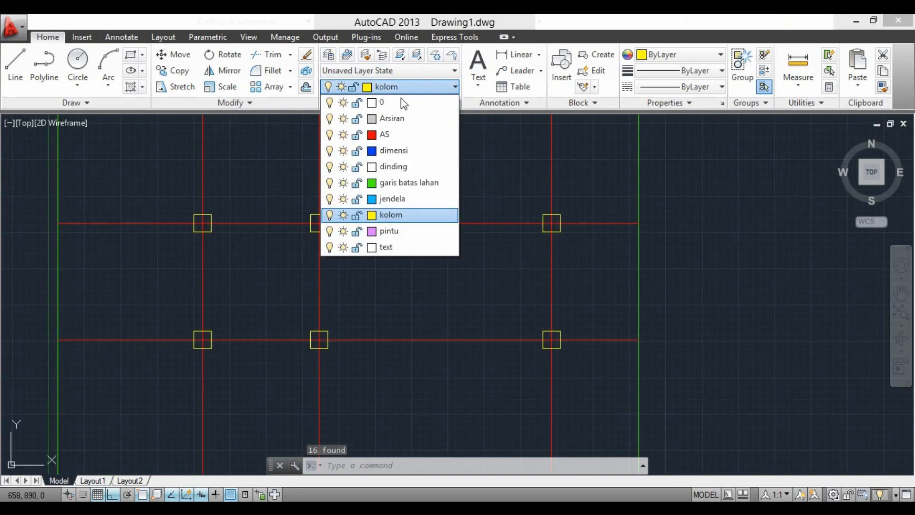
click(388, 170)
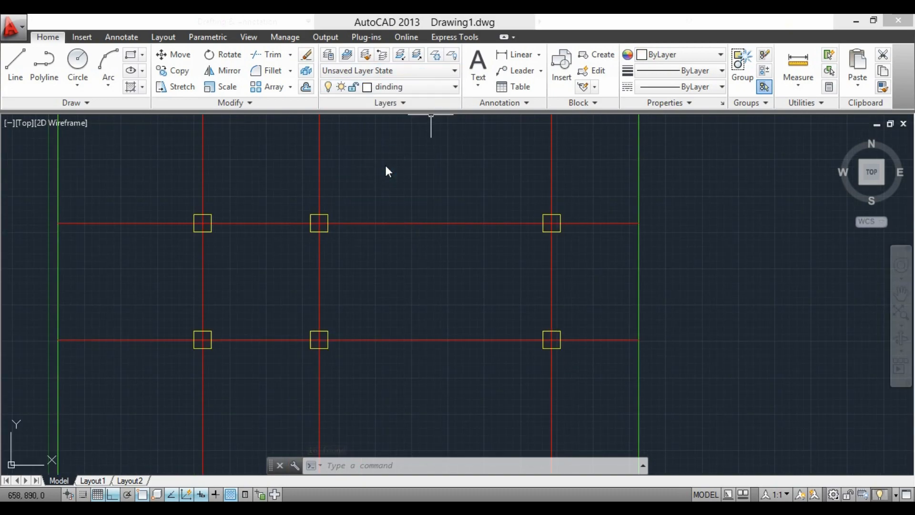
text(e)
key(Return)
key(Escape)
scroll(451, 234, down, 8)
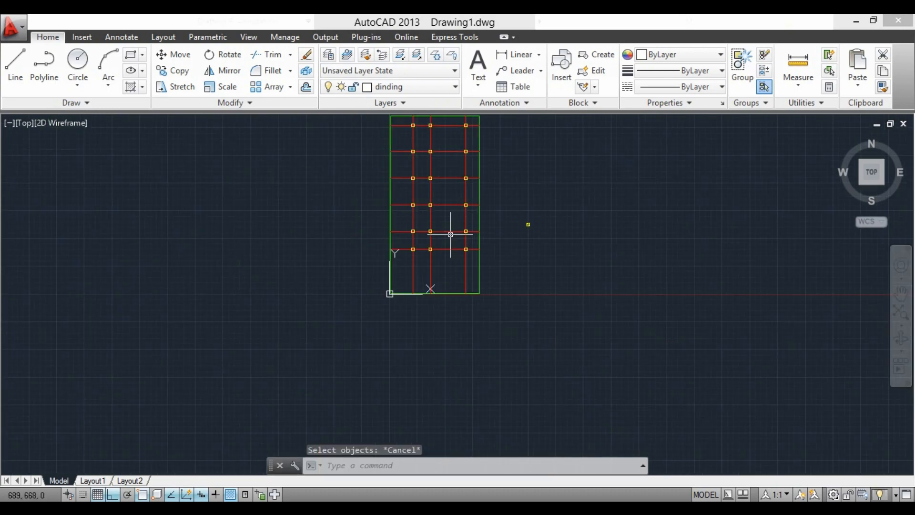
click(399, 87)
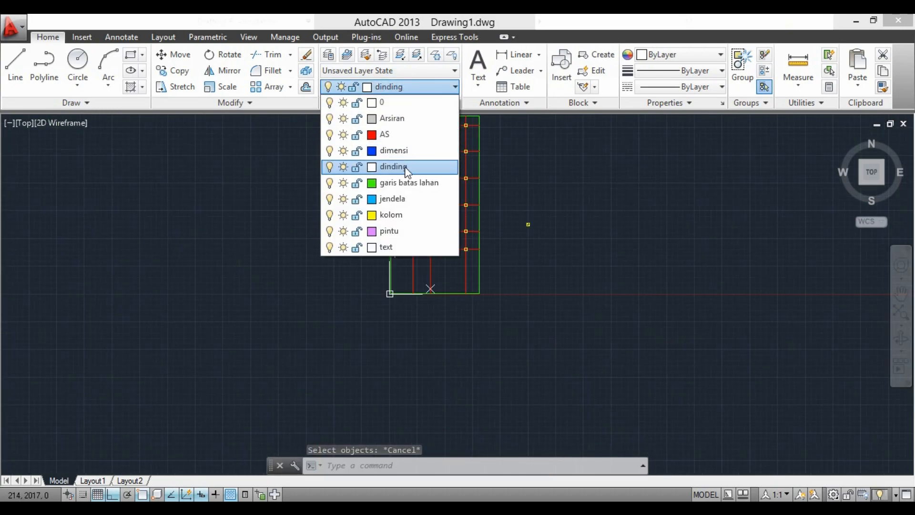
click(404, 165)
click(398, 89)
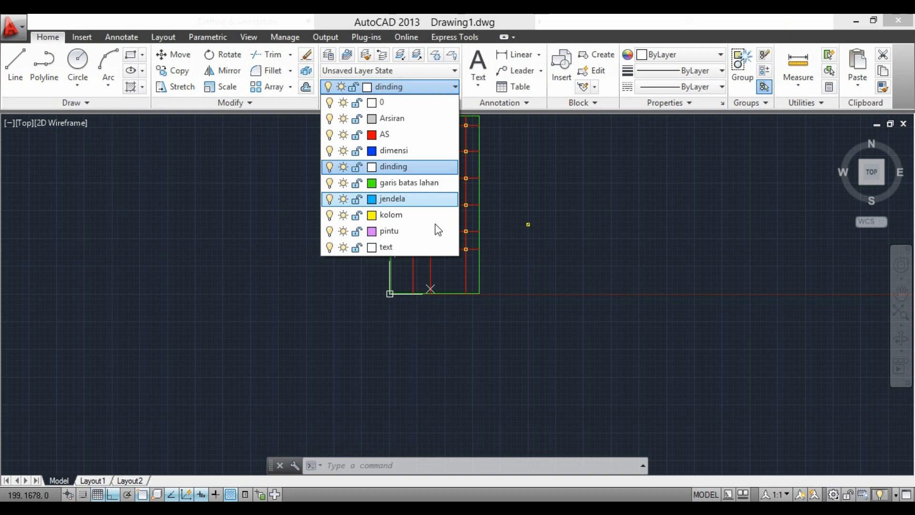
click(486, 200)
Undo the last layer switch and the erasing of the wall lines.
scroll(458, 210, up, 6)
key(ctrl+z)
key(ctrl+z)
key(ctrl+z)
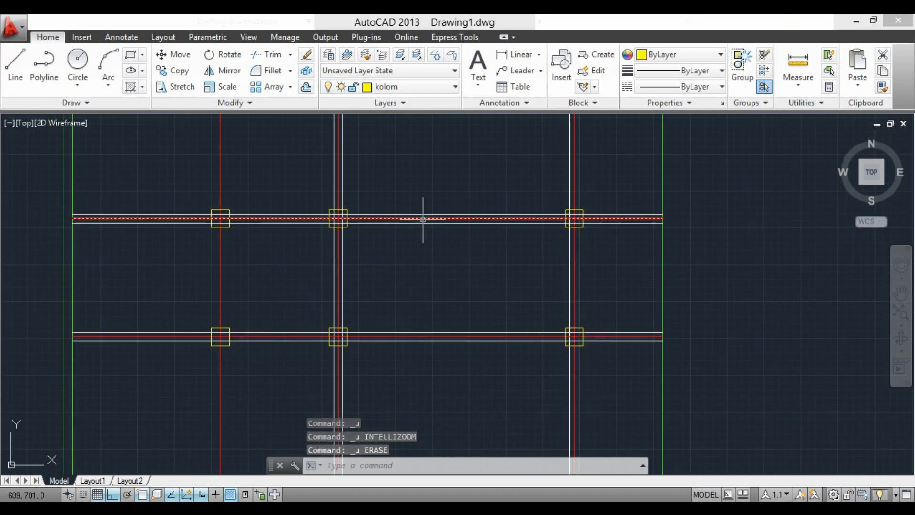
scroll(416, 244, down, 4)
scroll(406, 221, up, 2)
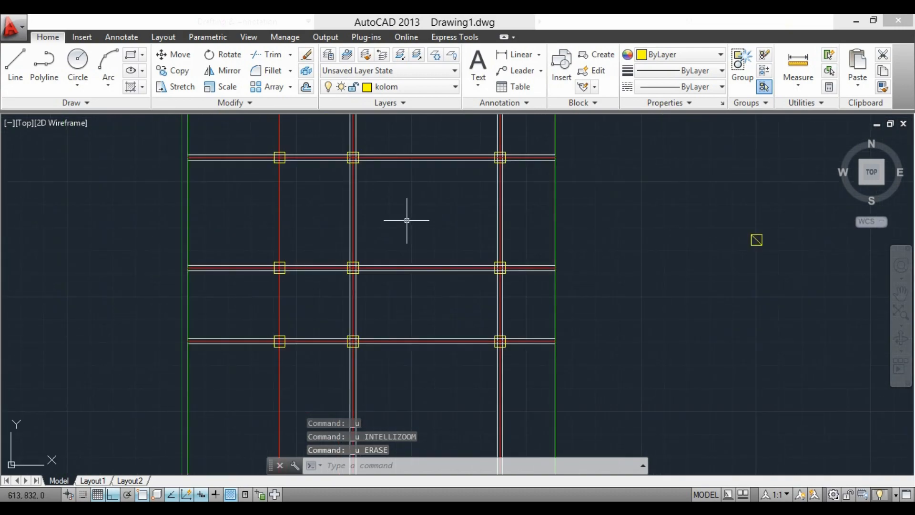
Make dinding the current layer with no objects selected.
click(393, 93)
click(388, 200)
key(Escape)
scroll(410, 225, down, 3)
scroll(417, 185, up, 2)
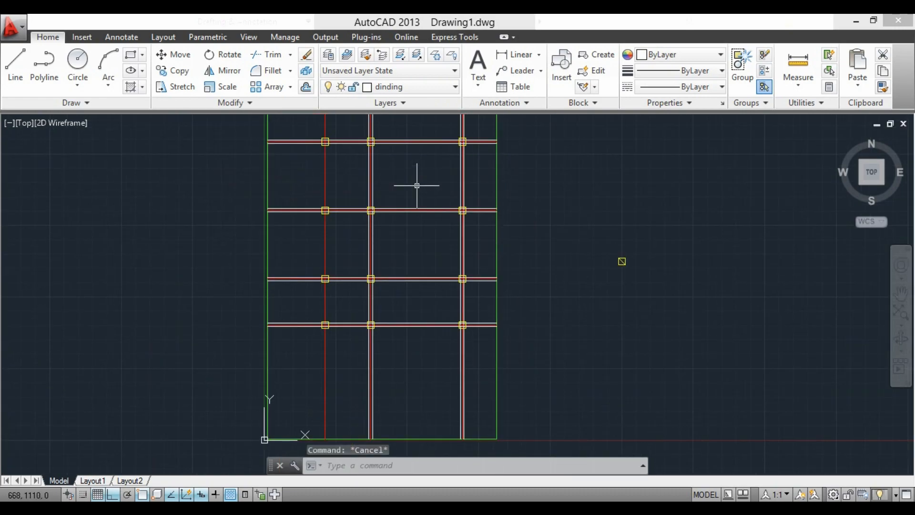
Turn off the AS layer to hide the red axis lines and dismiss the low-battery notice.
scroll(340, 210, up, 4)
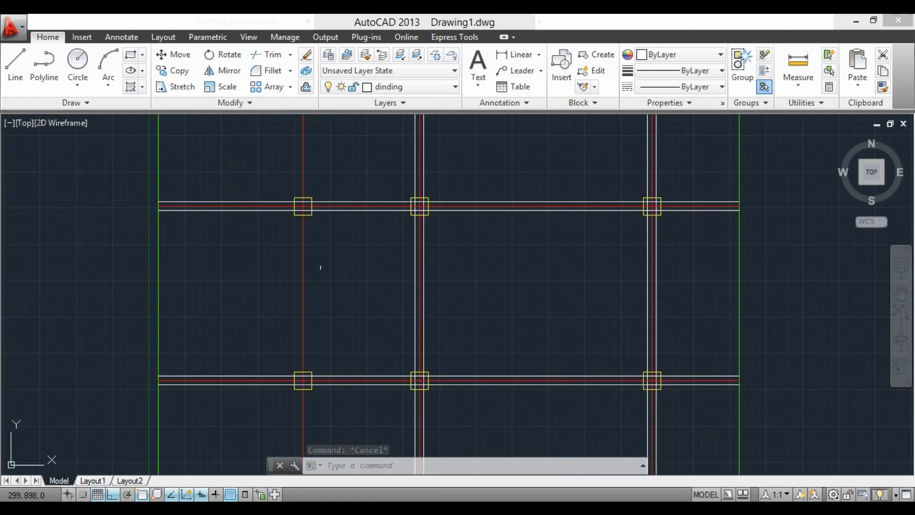
scroll(302, 274, down, 2)
scroll(442, 223, up, 3)
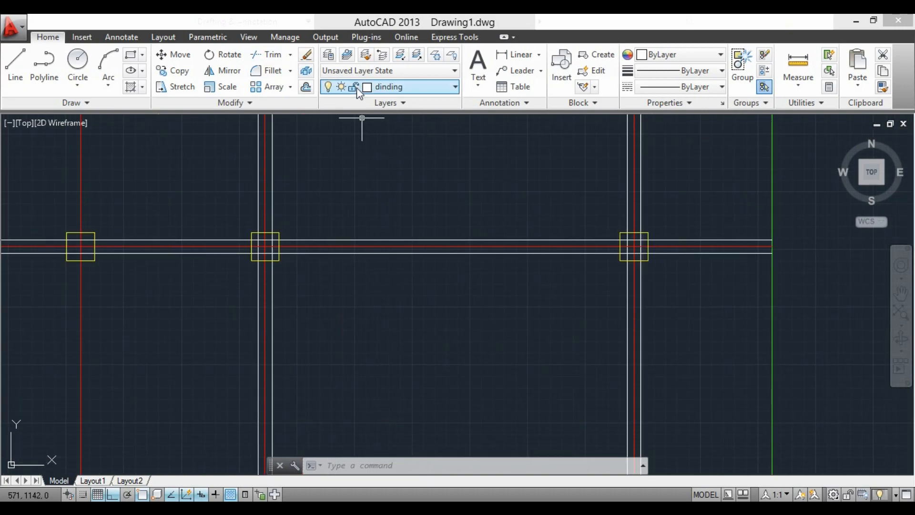
click(390, 86)
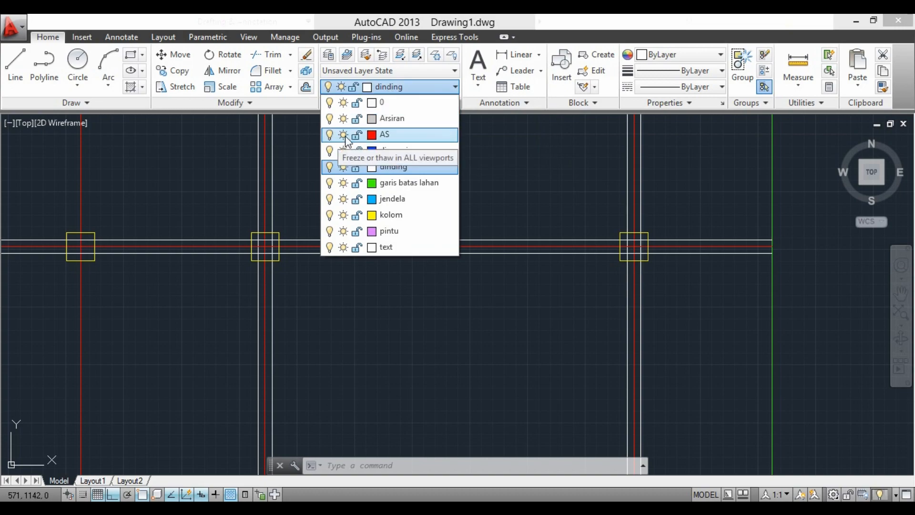
click(330, 134)
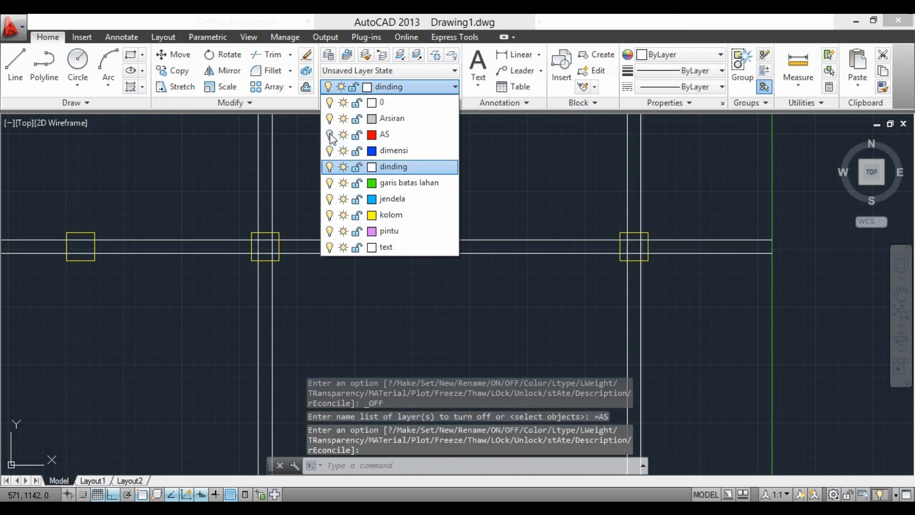
click(374, 284)
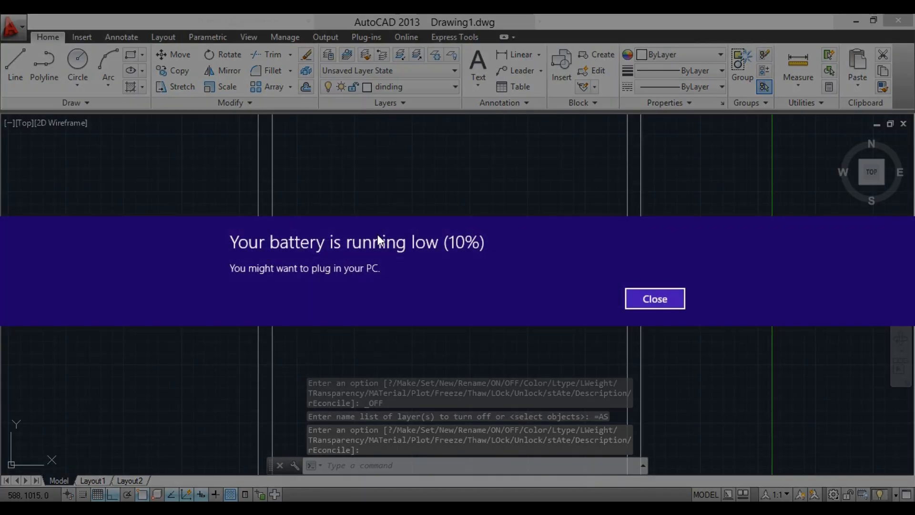
click(652, 300)
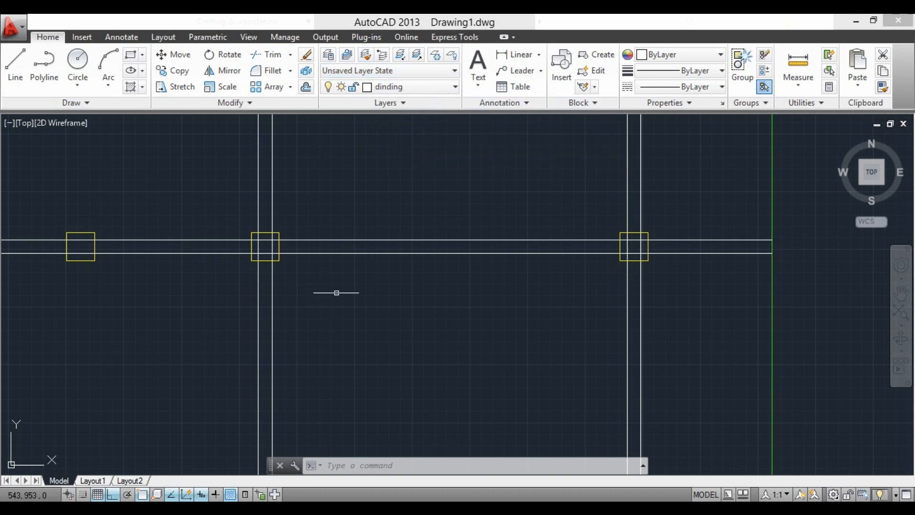
scroll(312, 283, down, 2)
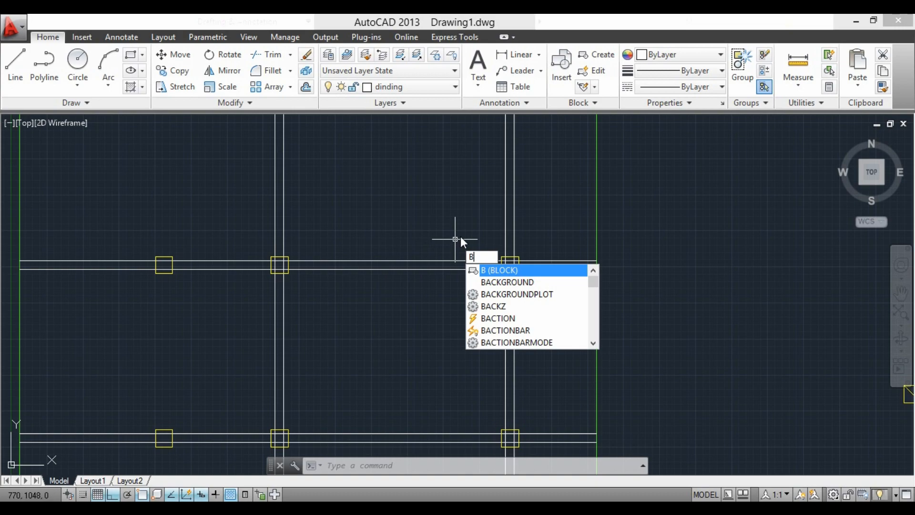
text(o)
key(Return)
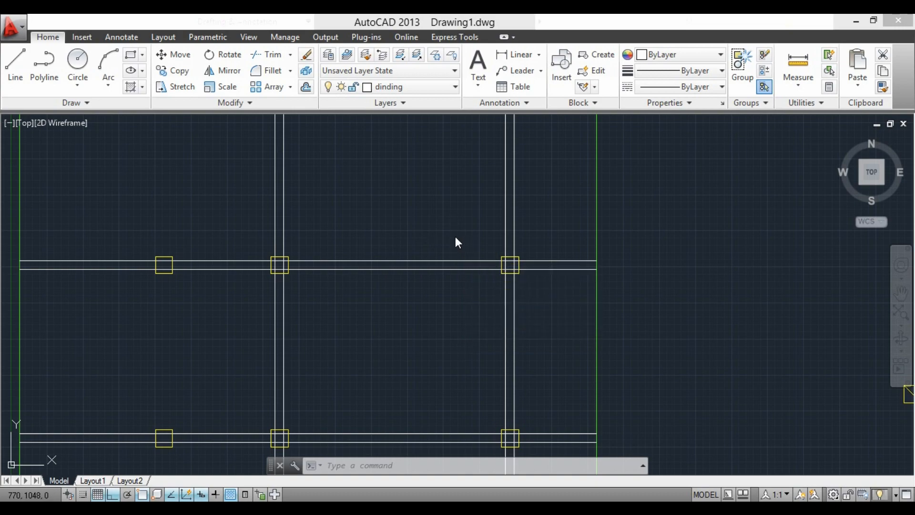
click(398, 345)
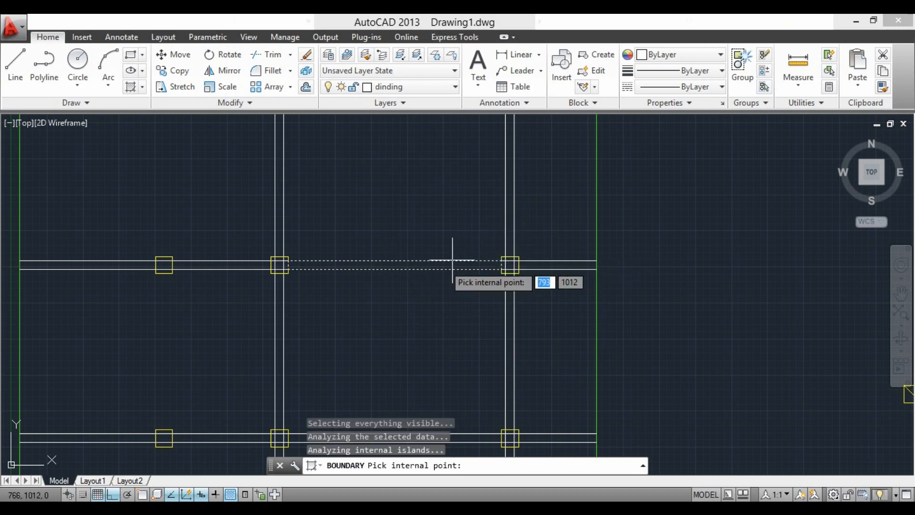
scroll(334, 320, down, 1)
click(299, 230)
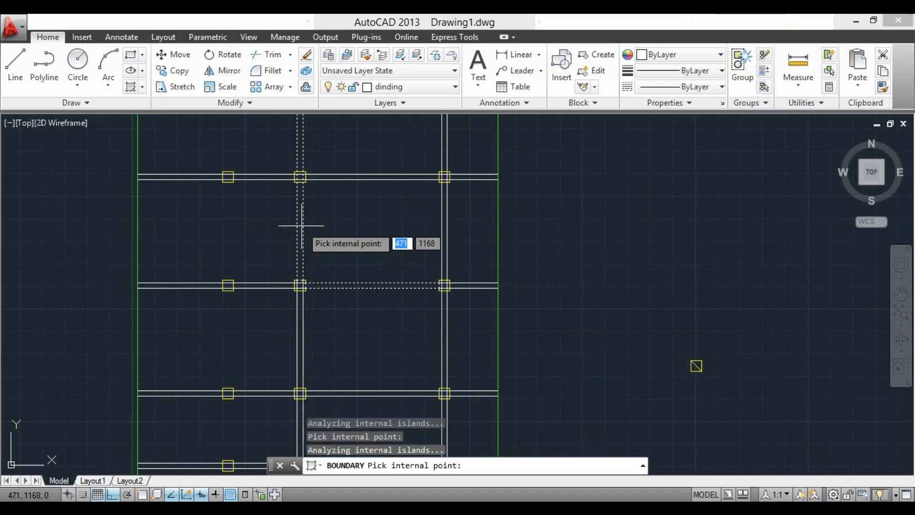
key(Escape)
Trim the wall lines inside the middle column on the third horizontal wall from the bottom and erase the leftover segments.
scroll(362, 283, up, 4)
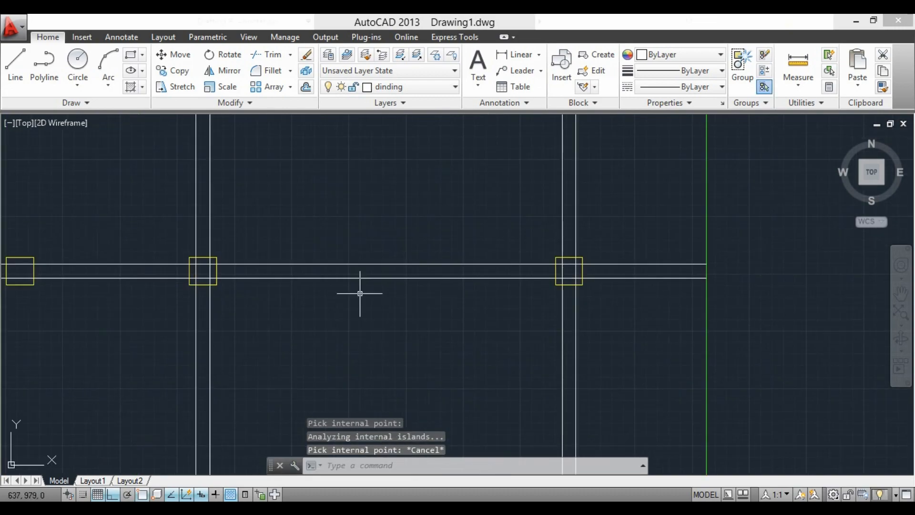
click(266, 54)
scroll(215, 286, up, 4)
key(Return)
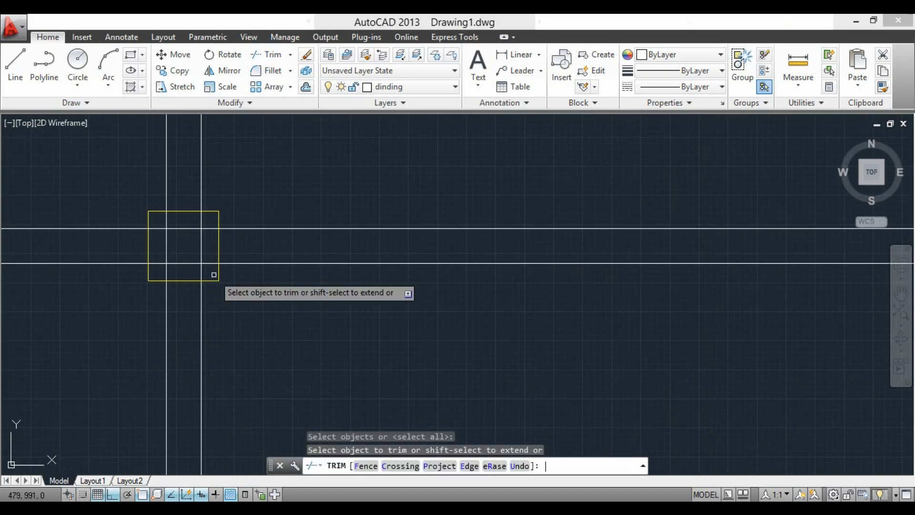
click(187, 249)
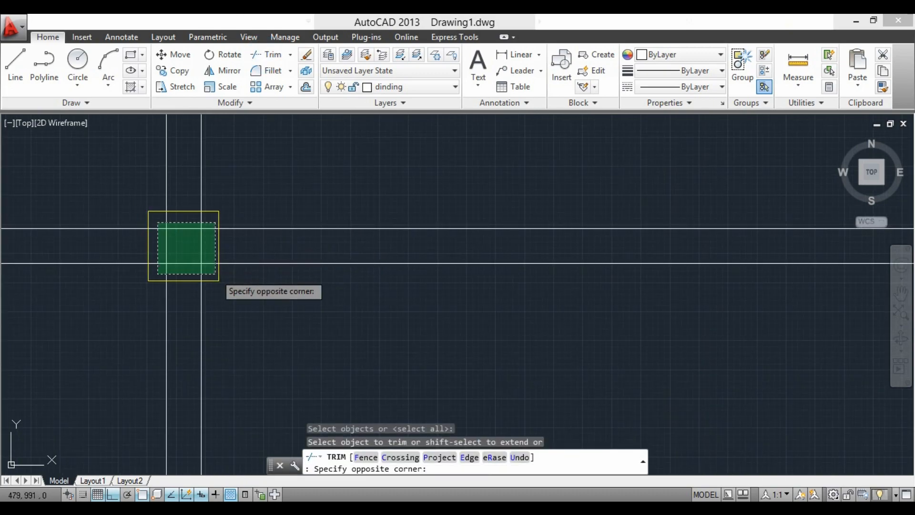
click(210, 272)
key(Escape)
click(210, 273)
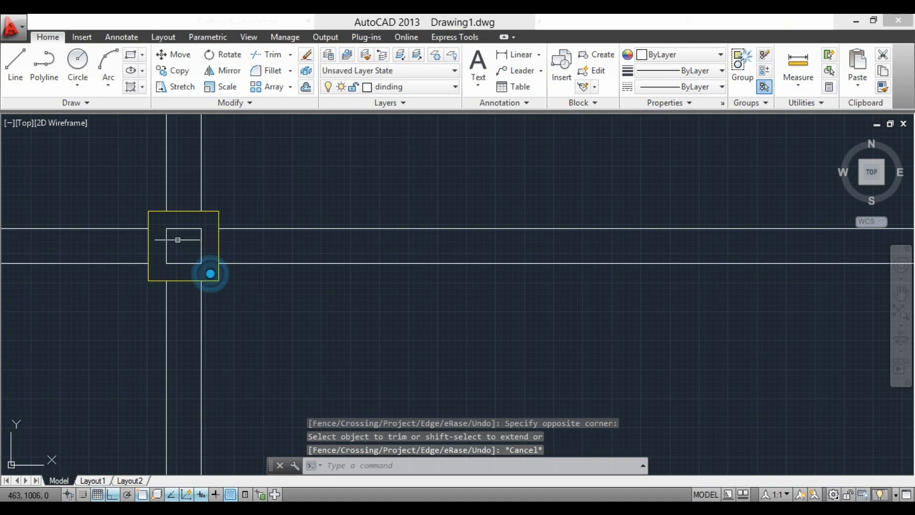
click(162, 228)
click(209, 271)
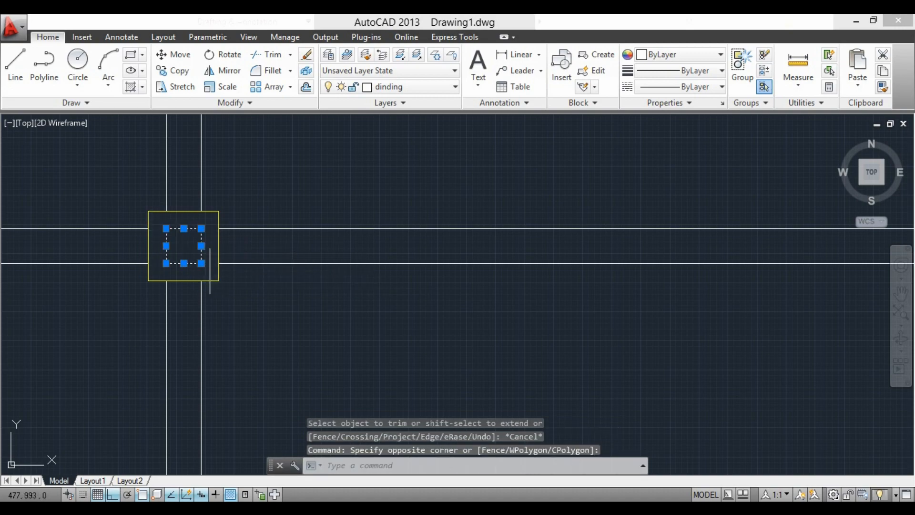
key(Delete)
Trim the crossing wall lines inside the rightmost column on the third horizontal wall from the bottom.
scroll(202, 264, down, 4)
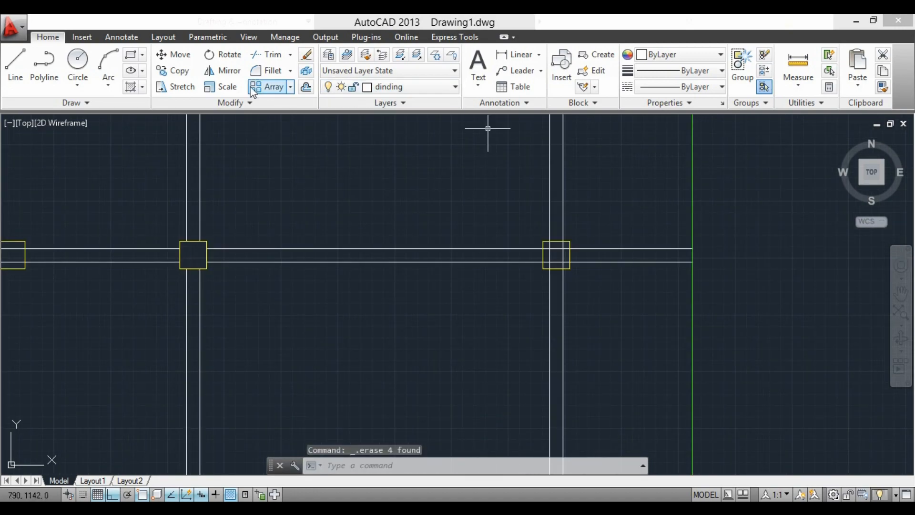
click(251, 64)
key(Return)
scroll(562, 255, up, 5)
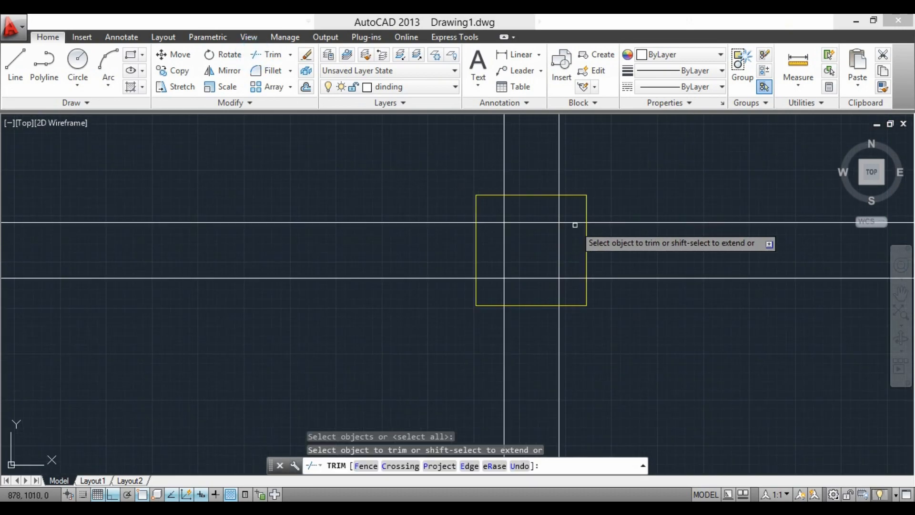
click(575, 223)
click(567, 277)
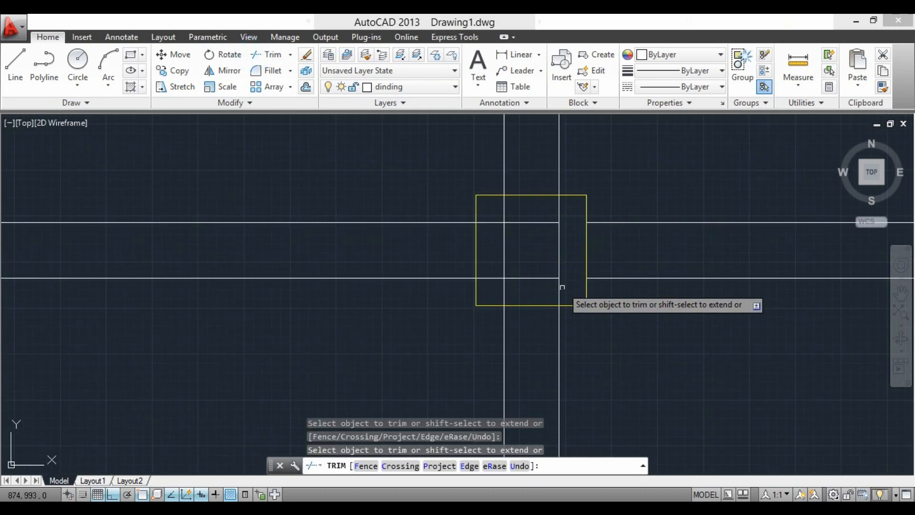
click(559, 270)
click(554, 276)
click(507, 282)
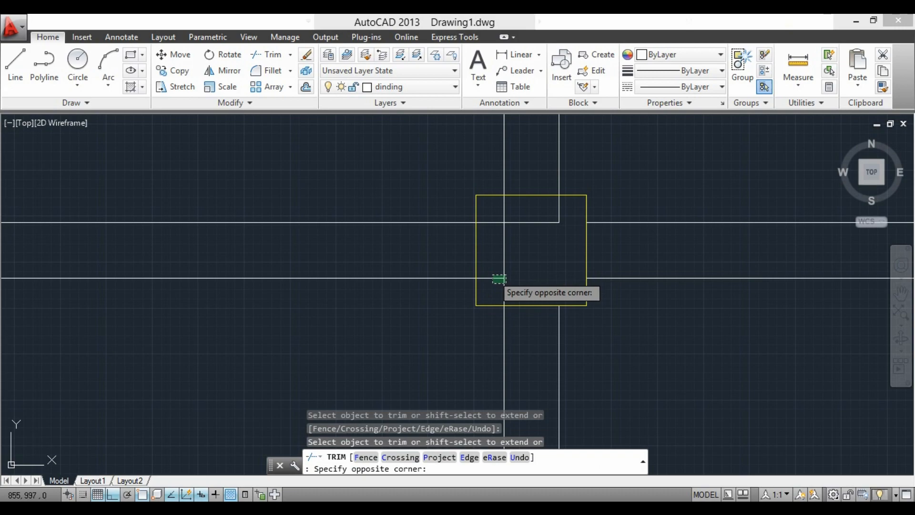
click(493, 274)
click(508, 228)
click(498, 217)
click(574, 230)
click(552, 219)
key(Escape)
Erase the leftover segment inside that rightmost column and the two wall lines running from it to the green boundary.
click(549, 224)
click(546, 220)
key(Delete)
scroll(480, 224, down, 8)
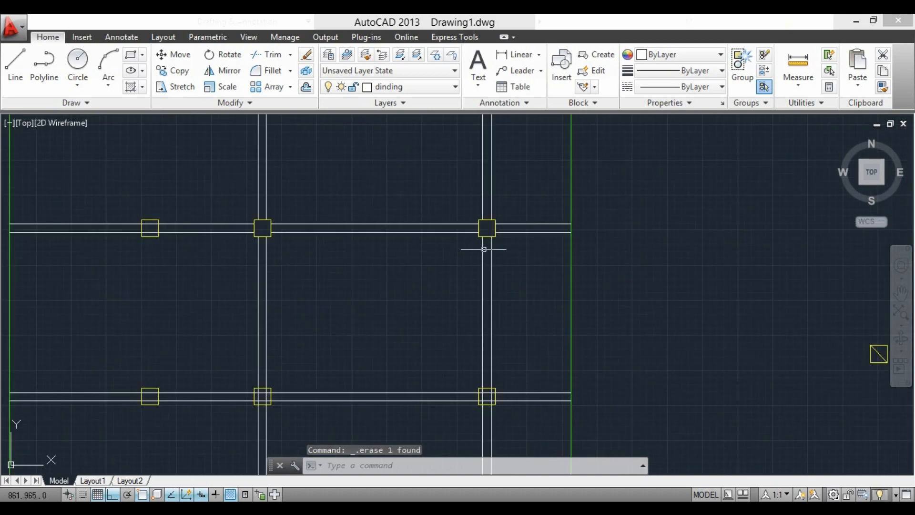
click(553, 241)
click(536, 198)
key(Delete)
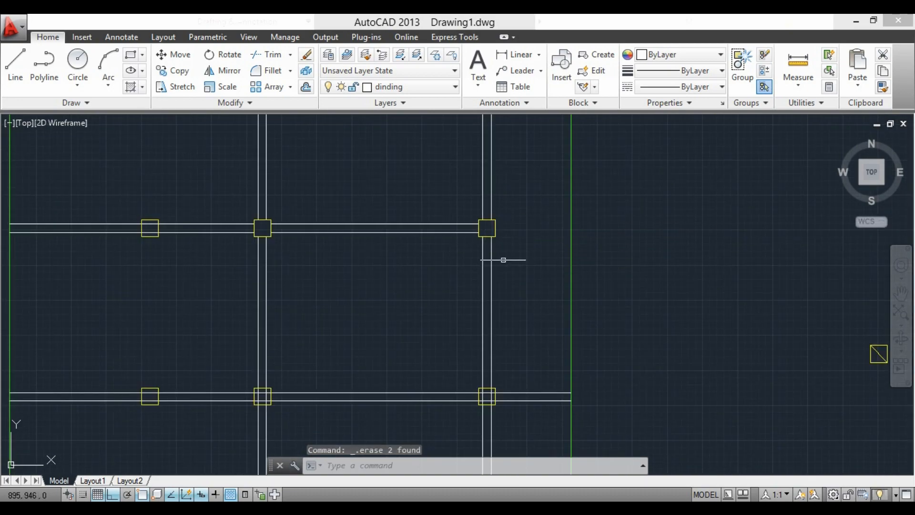
middle_drag(514, 386, 561, 276)
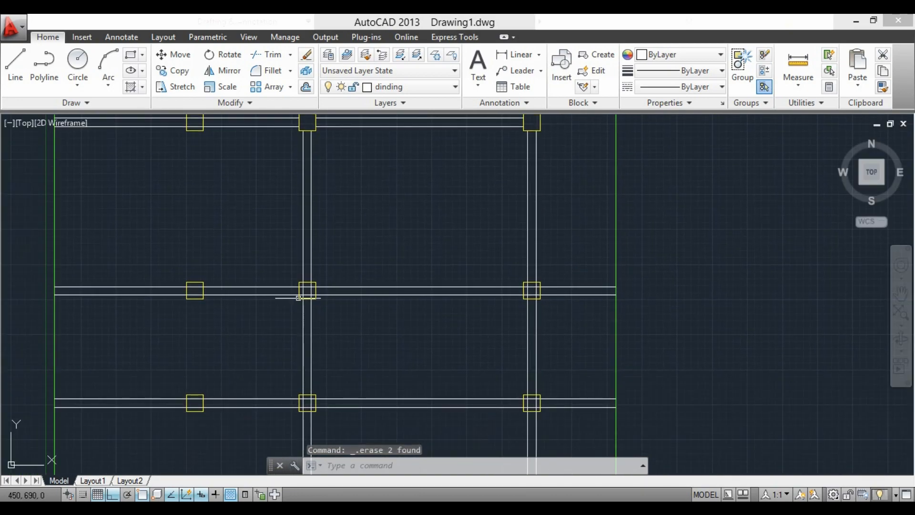
scroll(300, 298, up, 4)
key(Return)
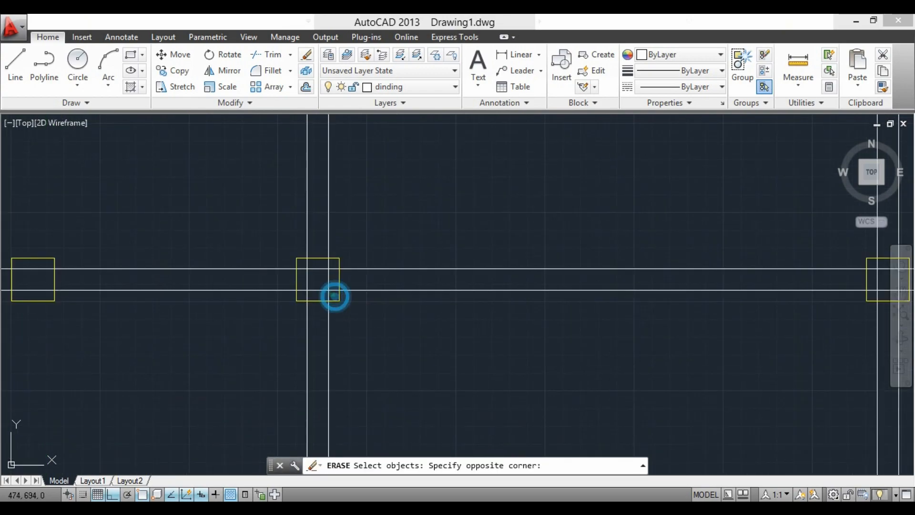
click(329, 266)
key(Escape)
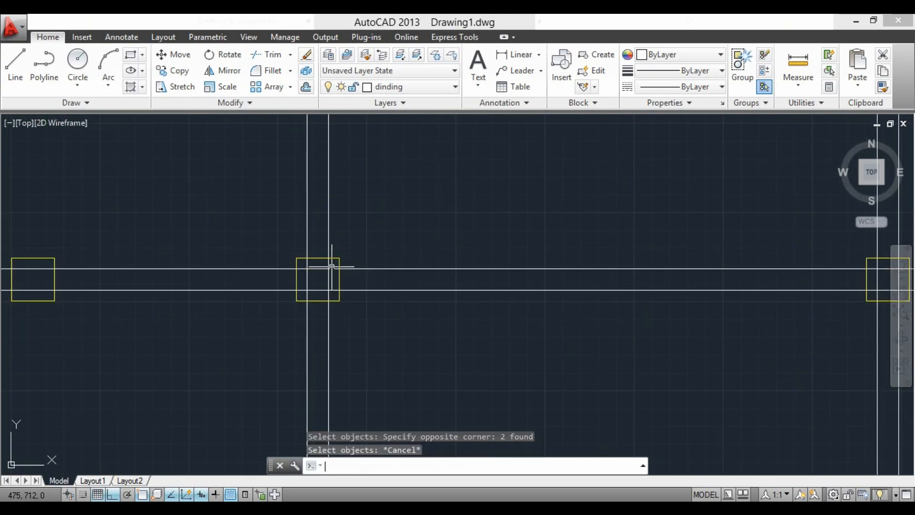
Trim the wall lines inside the middle column on the second horizontal wall from the bottom and erase the leftover segment.
click(278, 58)
key(Return)
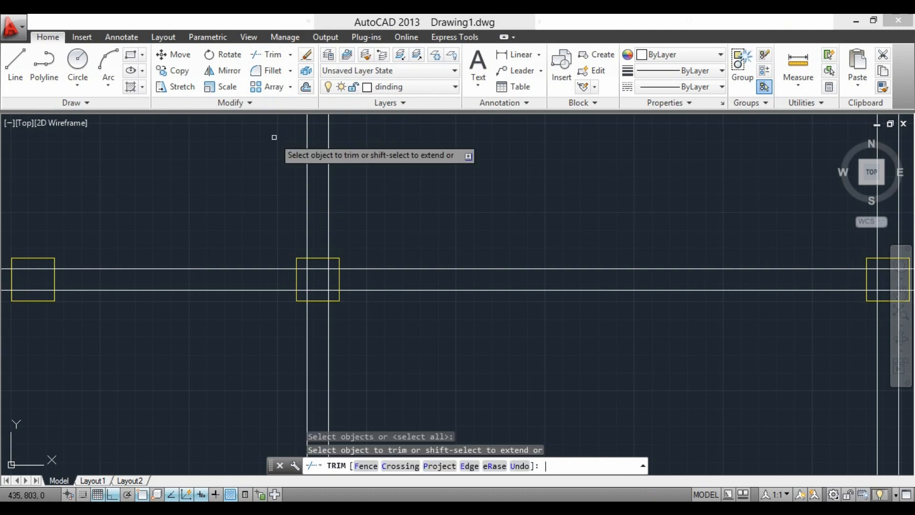
click(327, 268)
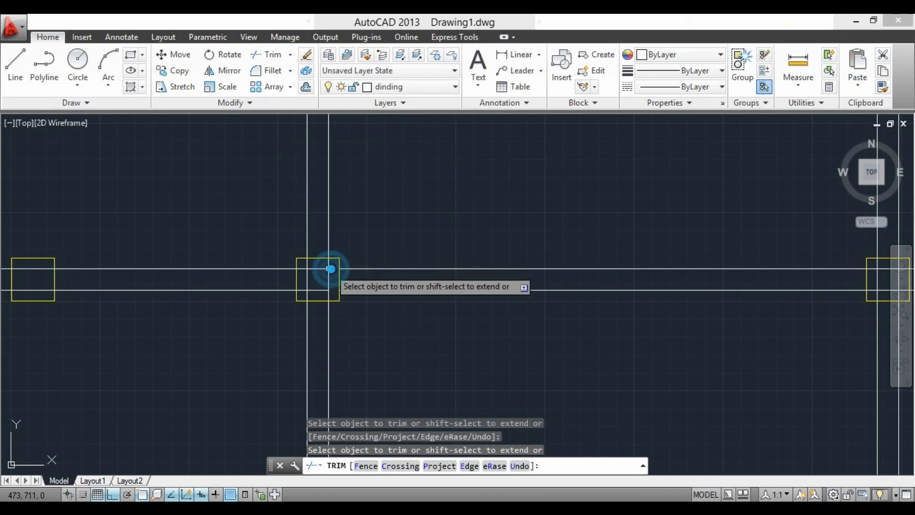
click(332, 297)
click(301, 264)
key(Escape)
click(318, 291)
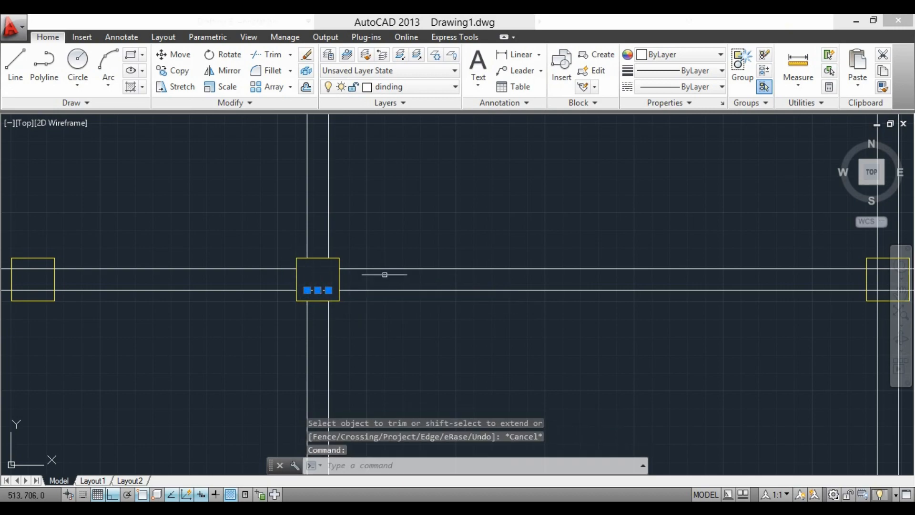
key(Delete)
scroll(321, 293, down, 4)
scroll(336, 268, up, 3)
scroll(336, 268, up, 5)
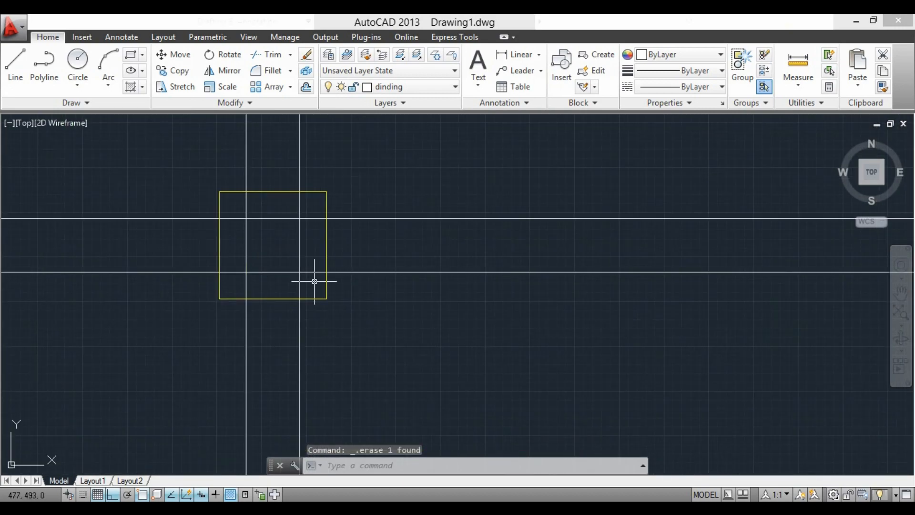
text(e)
key(Return)
key(Escape)
Trim the wall lines inside the middle column on the lowest horizontal wall and erase the four leftover segments.
click(267, 54)
key(Return)
click(316, 283)
click(233, 202)
key(Escape)
click(306, 282)
click(242, 214)
key(Delete)
Trim the wall lines inside the rightmost column on the lowest horizontal wall and erase the four leftover segments.
scroll(184, 237, down, 4)
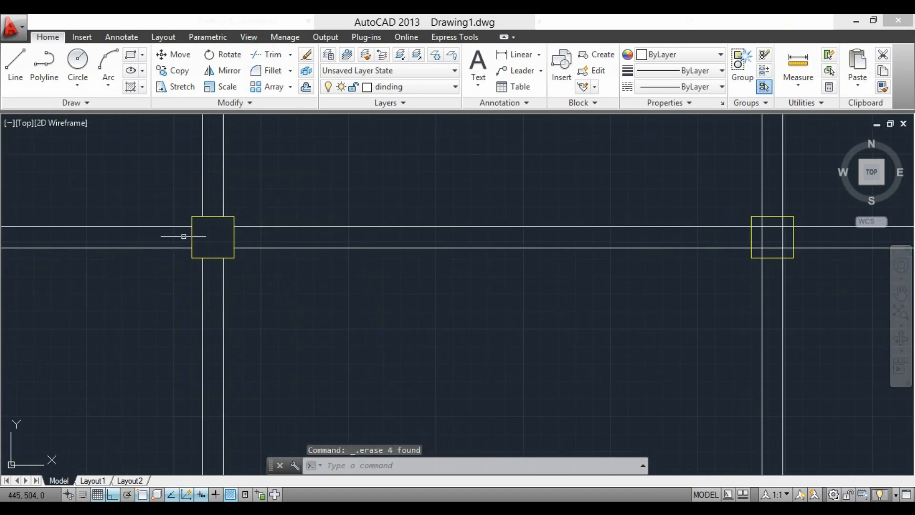
scroll(775, 213, down, 2)
middle_drag(775, 220, 433, 241)
scroll(442, 249, up, 8)
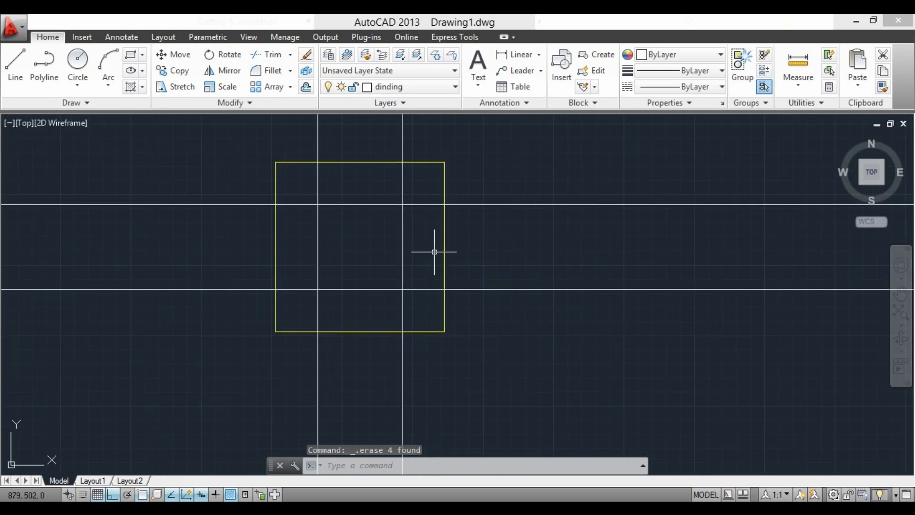
key(Return)
click(417, 300)
click(303, 189)
key(Escape)
click(409, 296)
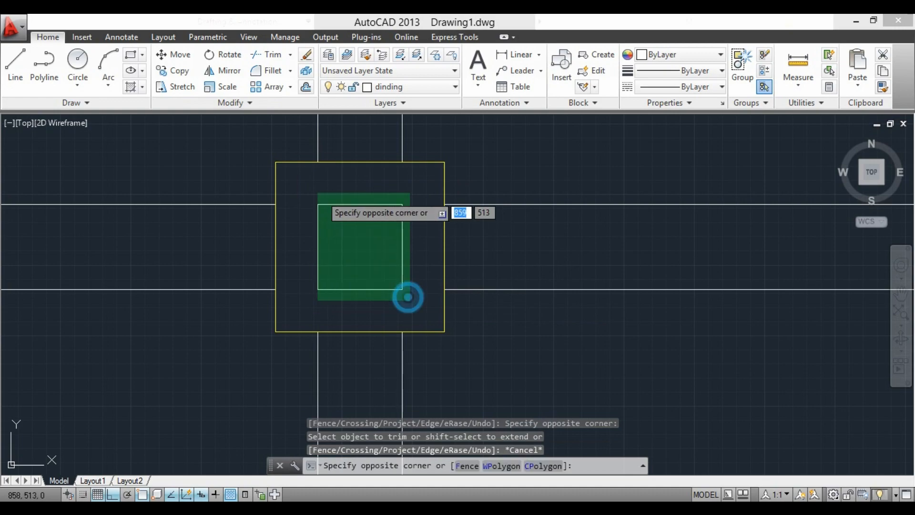
click(316, 191)
key(Delete)
Trim the wall lines inside the rightmost column on the second horizontal wall from the bottom and erase the four leftover segments.
scroll(417, 309, down, 4)
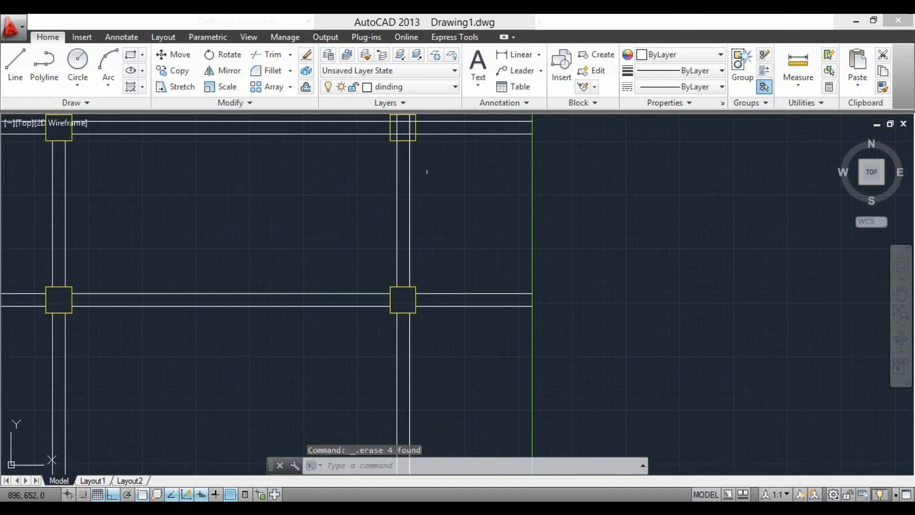
middle_drag(415, 181, 388, 278)
scroll(362, 219, up, 3)
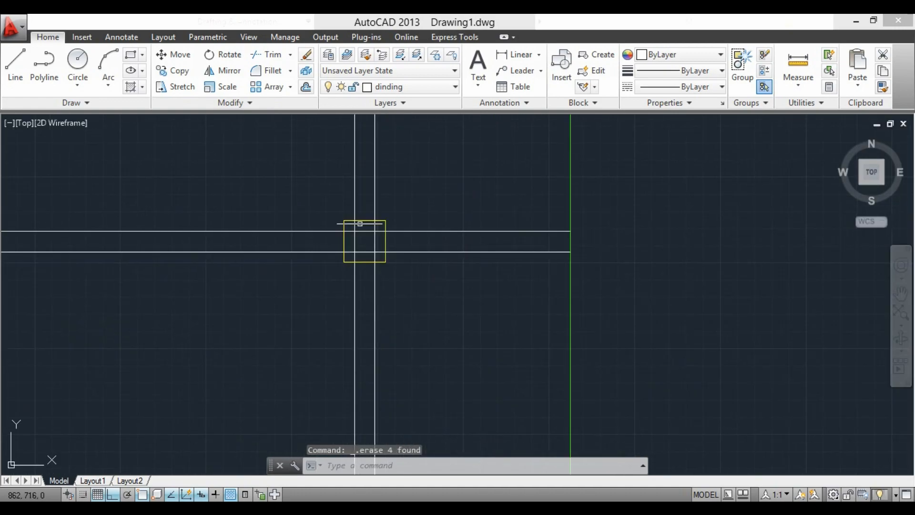
click(274, 56)
key(Return)
click(408, 307)
click(337, 230)
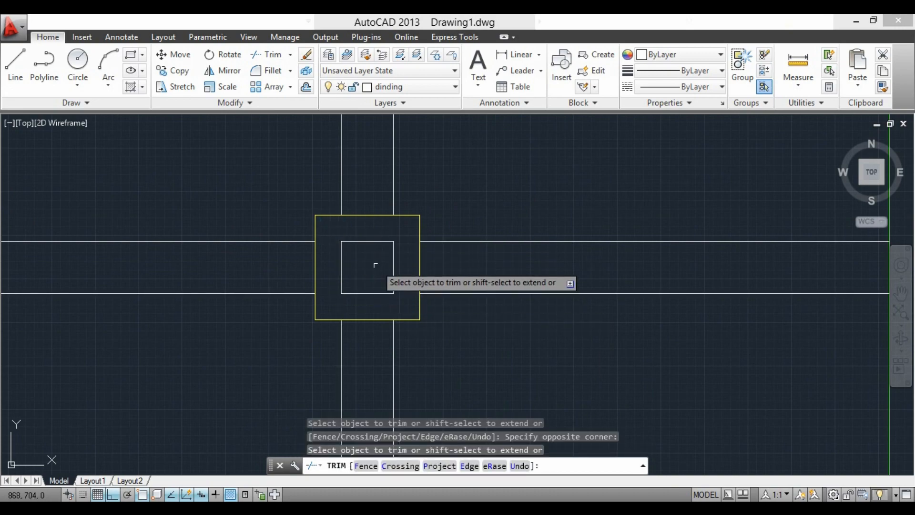
key(Escape)
click(395, 314)
click(327, 223)
key(Delete)
scroll(420, 348, down, 5)
scroll(427, 314, down, 4)
middle_drag(425, 278, 348, 275)
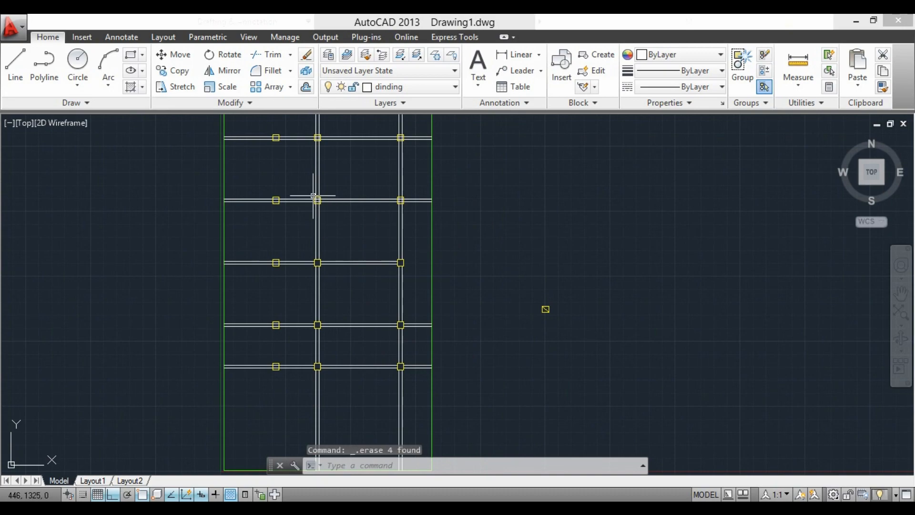
Trim the wall lines inside the middle and rightmost columns on the third horizontal wall from the top.
scroll(313, 195, up, 5)
click(265, 56)
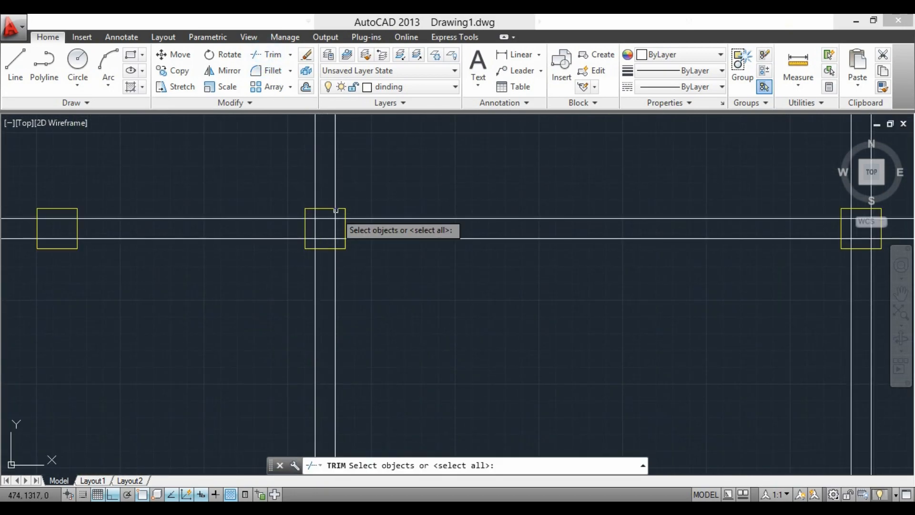
key(Return)
scroll(337, 235, up, 4)
click(341, 254)
click(270, 183)
scroll(578, 253, down, 7)
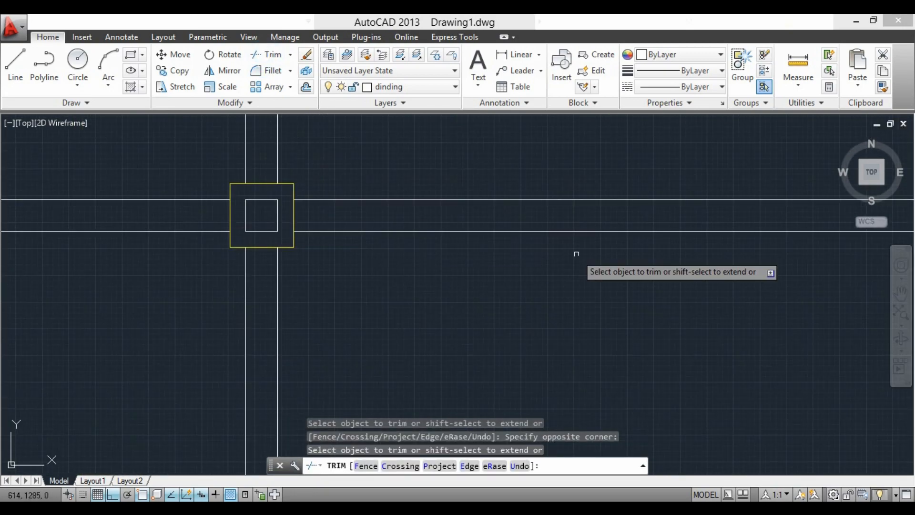
scroll(604, 268, up, 5)
click(591, 273)
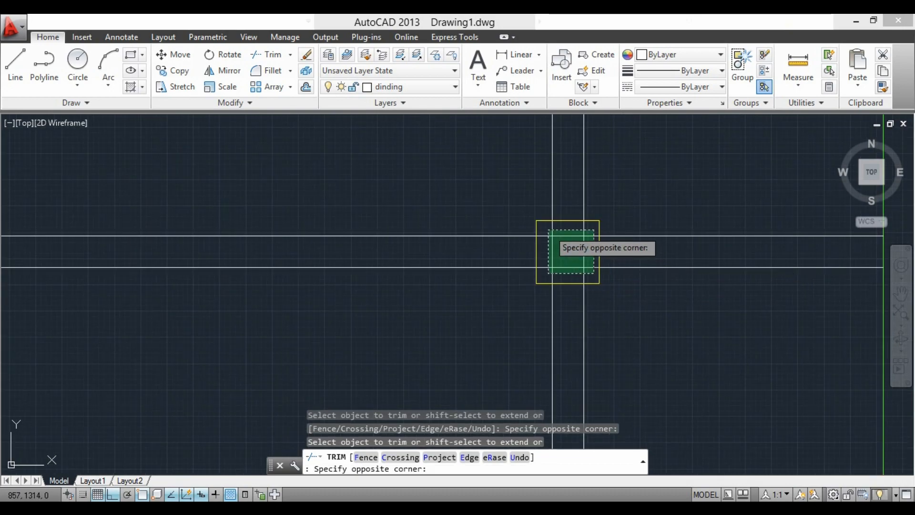
click(536, 223)
Trim the wall lines inside the rightmost and middle columns on the second horizontal wall from the top.
scroll(592, 333, down, 5)
scroll(574, 193, up, 5)
click(574, 193)
click(551, 169)
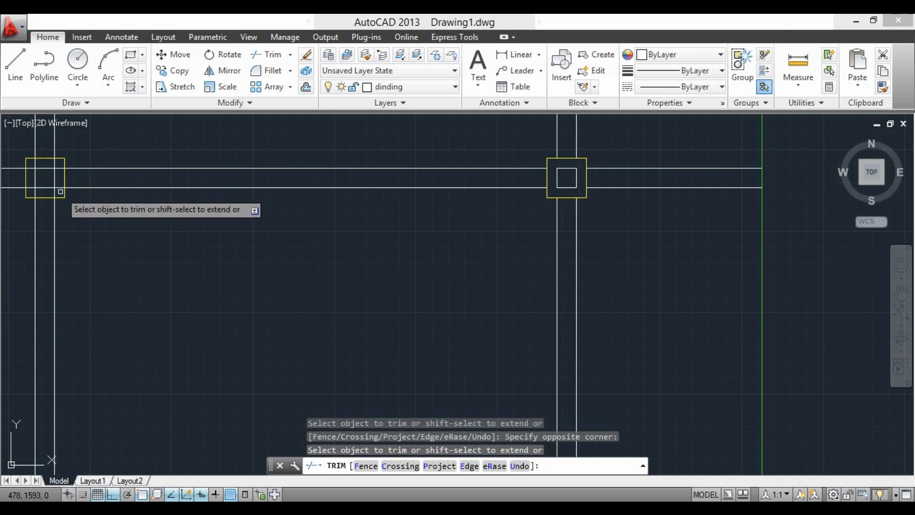
click(61, 191)
click(32, 168)
scroll(150, 265, down, 5)
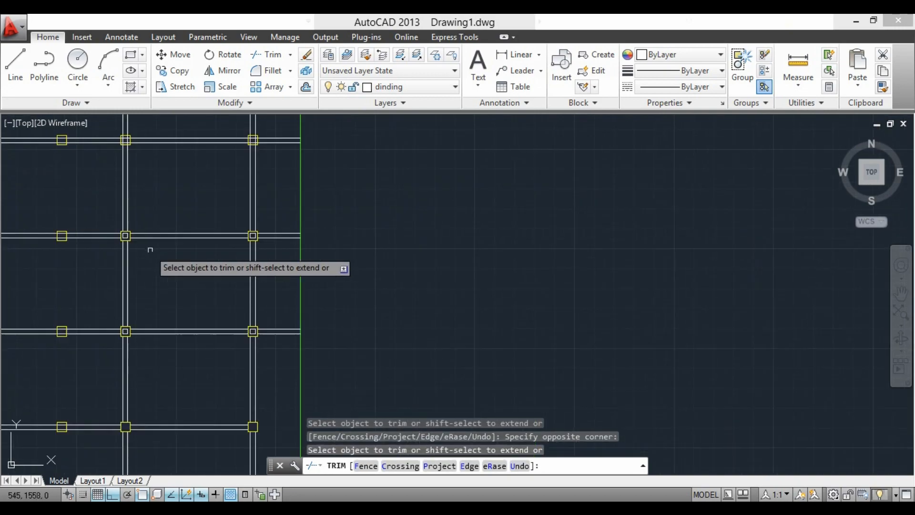
Trim the wall lines inside the middle and rightmost columns on the topmost horizontal wall.
scroll(129, 147, up, 5)
click(157, 222)
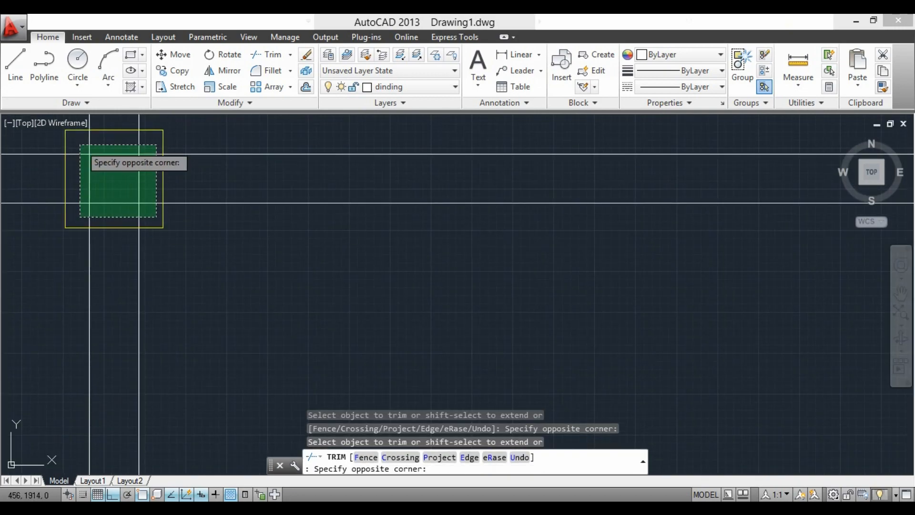
click(84, 146)
scroll(119, 274, down, 4)
scroll(437, 241, up, 4)
click(454, 268)
click(370, 195)
scroll(331, 239, down, 5)
key(Escape)
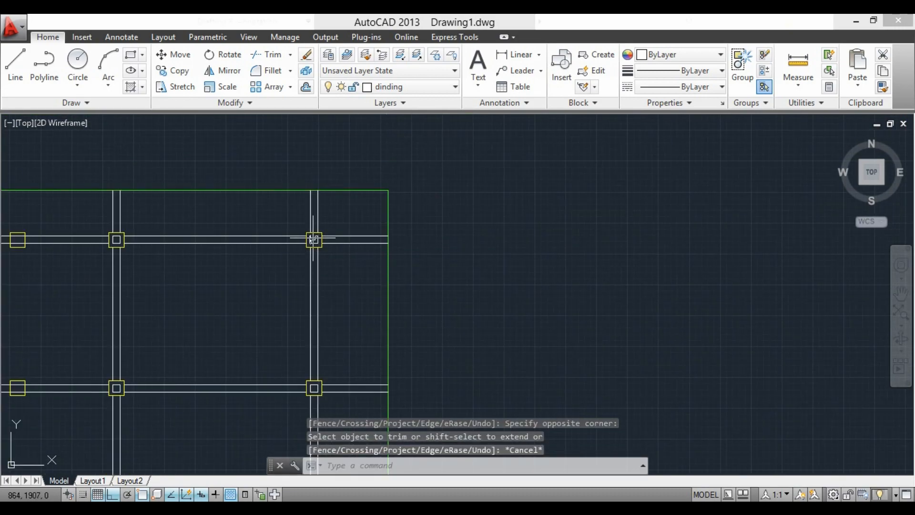
Erase the leftover wall segments inside the rightmost and middle columns on the topmost horizontal wall.
scroll(313, 240, up, 4)
click(324, 252)
click(296, 230)
scroll(432, 243, down, 4)
scroll(160, 229, up, 4)
click(226, 263)
click(199, 245)
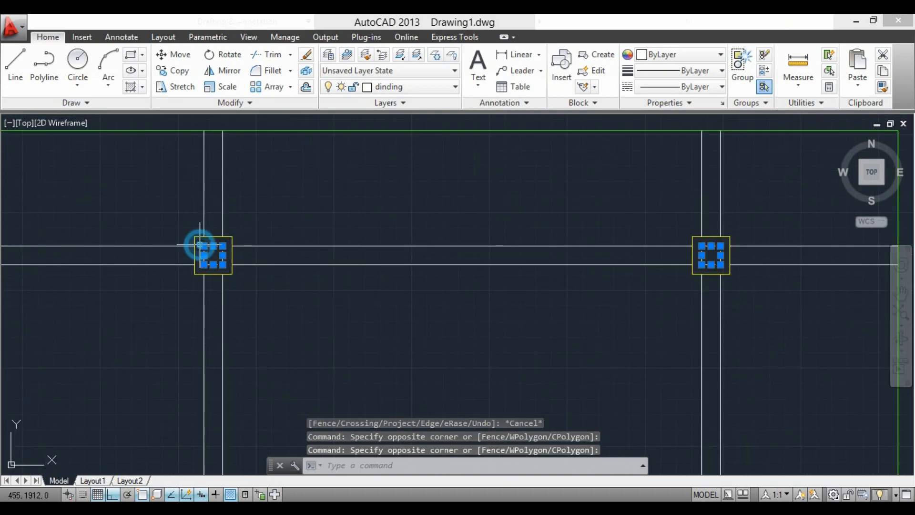
key(Delete)
Erase the leftover wall segments inside the rightmost and middle columns on the second horizontal wall from the top.
scroll(298, 185, down, 4)
scroll(457, 376, up, 8)
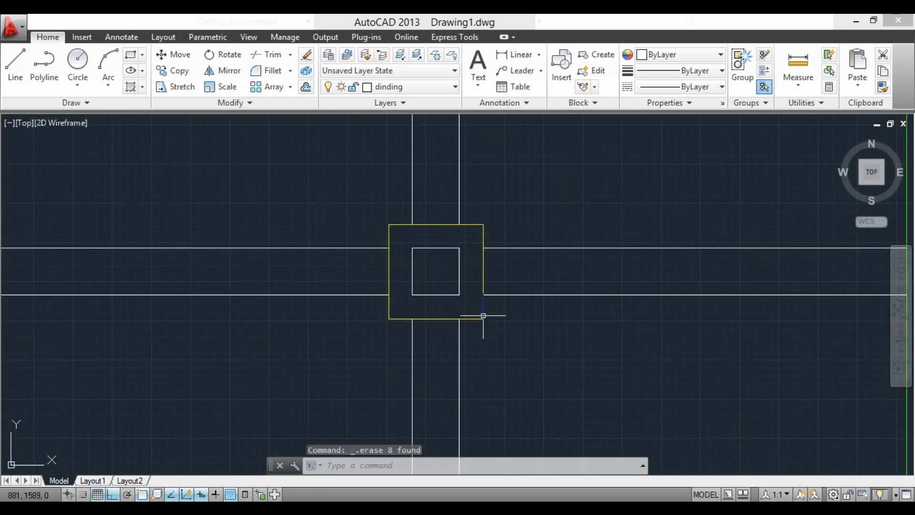
click(479, 310)
click(396, 243)
scroll(563, 272, down, 4)
scroll(563, 272, down, 2)
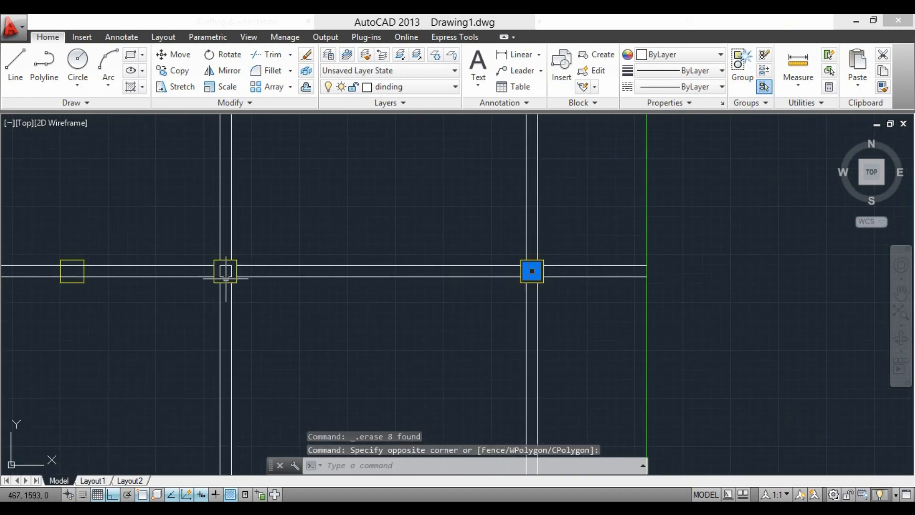
scroll(238, 277, up, 4)
click(197, 238)
key(Escape)
Erase the leftover wall segments inside the middle and rightmost columns on the third horizontal wall from the top.
scroll(307, 199, down, 4)
scroll(281, 319, up, 3)
click(282, 329)
click(255, 306)
key(Delete)
scroll(756, 326, up, 3)
click(776, 348)
click(711, 286)
key(Delete)
scroll(483, 210, down, 3)
scroll(320, 288, down, 2)
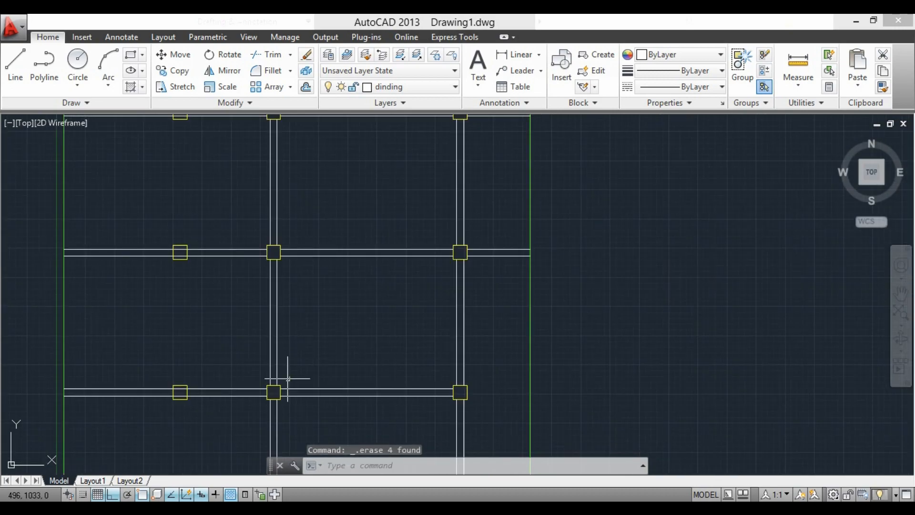
Erase the wall stubs right of the rightmost columns on the upper three horizontal walls and the vertical stubs above the topmost wall.
middle_drag(376, 361, 426, 207)
scroll(394, 251, down, 1)
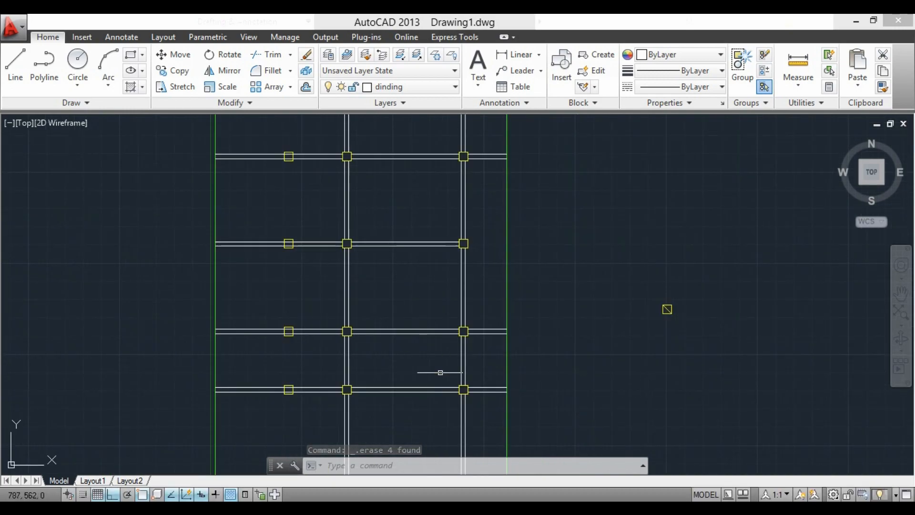
scroll(431, 390, down, 1)
scroll(470, 211, up, 2)
click(477, 330)
click(460, 138)
key(Delete)
click(460, 139)
click(317, 124)
key(Delete)
scroll(445, 148, down, 2)
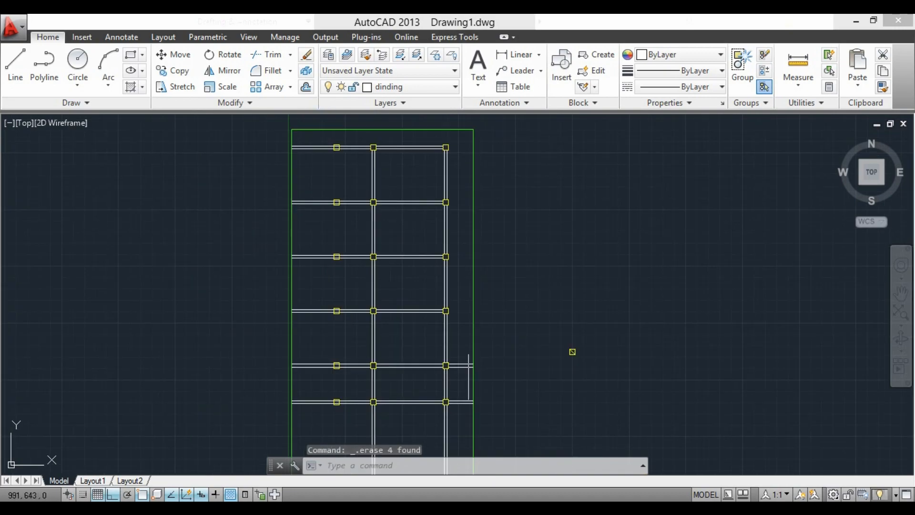
Erase the wall stubs right of the rightmost columns on the lowest two horizontal walls and the vertical walls below the lowest wall.
click(465, 411)
click(464, 355)
key(Delete)
click(452, 432)
click(353, 420)
key(Delete)
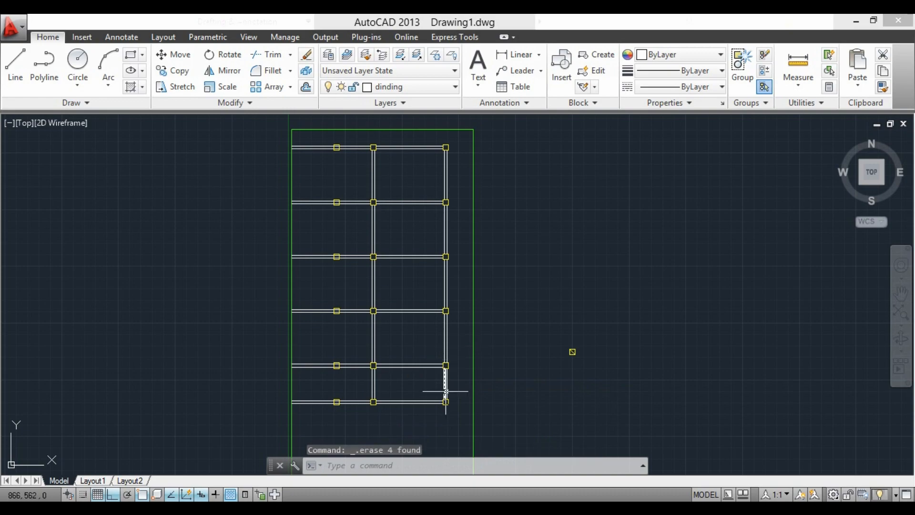
scroll(445, 391, up, 2)
scroll(369, 388, down, 2)
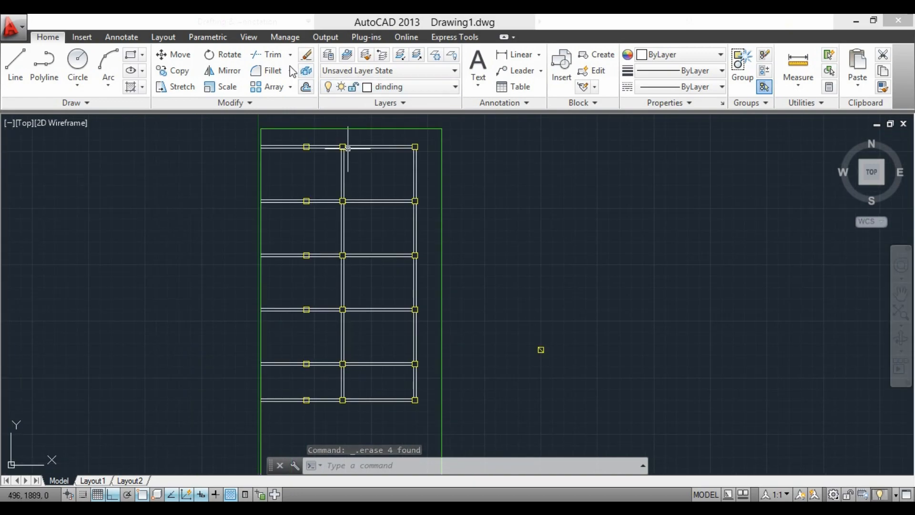
click(274, 55)
key(Return)
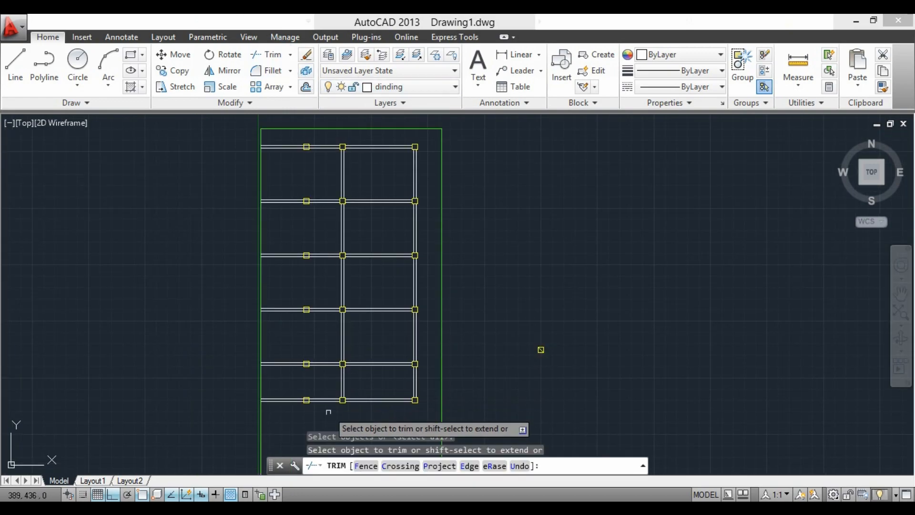
key(Escape)
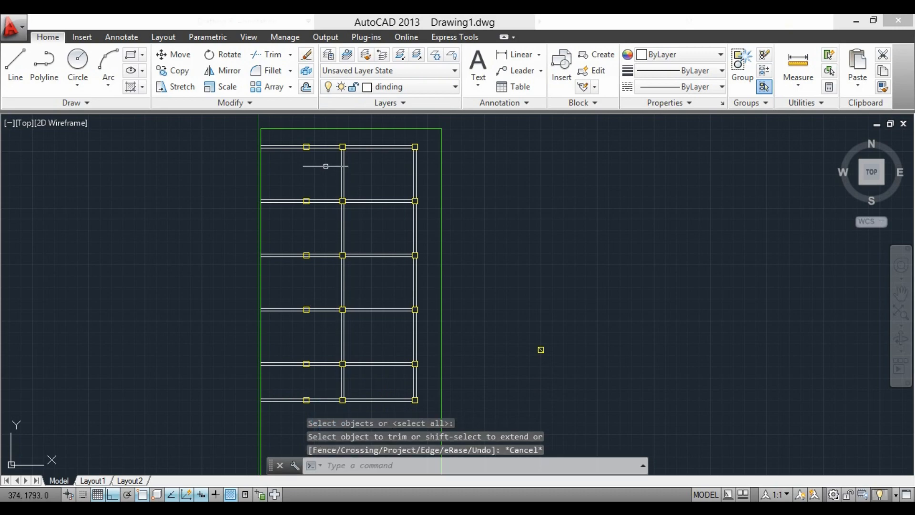
Erase all horizontal wall lines between the left site boundary and the middle column row.
click(285, 417)
click(272, 142)
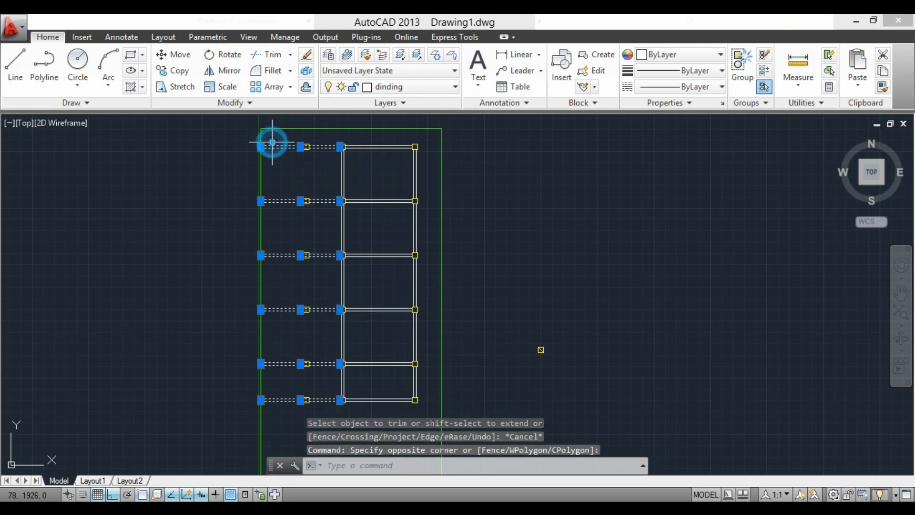
key(Delete)
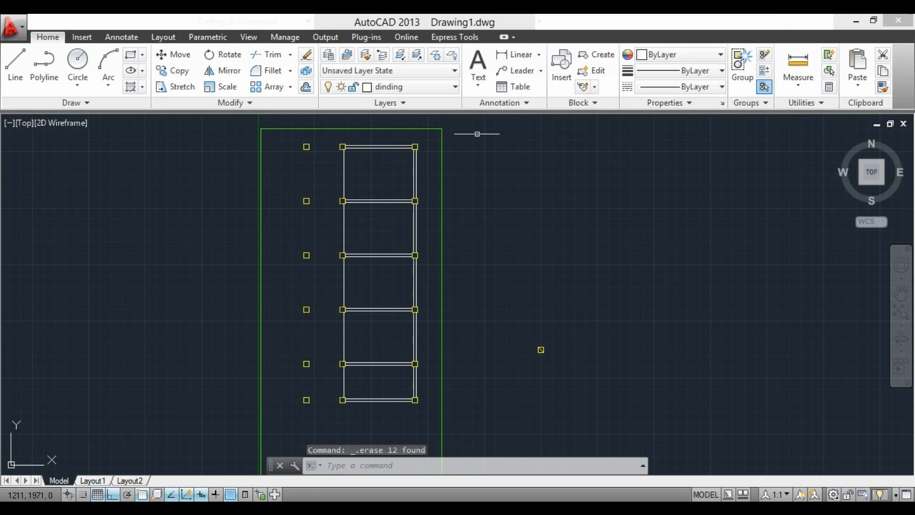
Turn on the AS layer and keep dinding as the current layer.
click(433, 87)
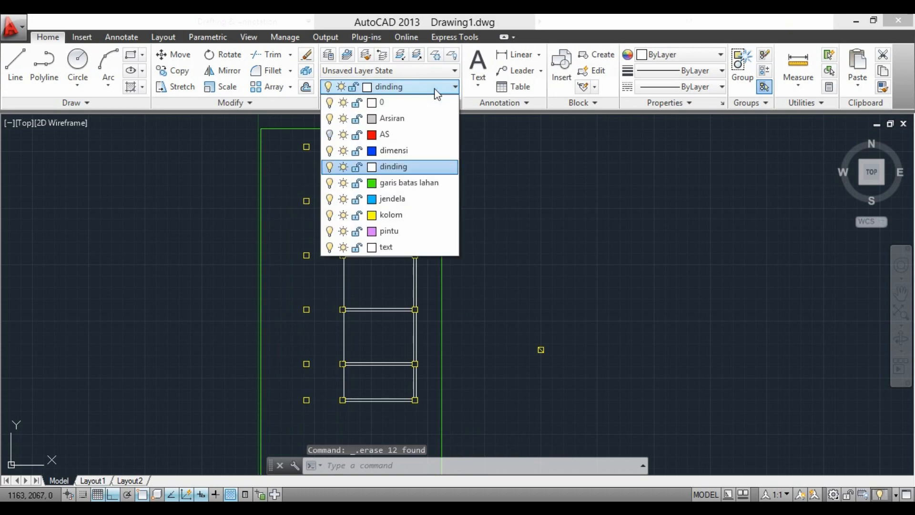
click(329, 133)
click(501, 222)
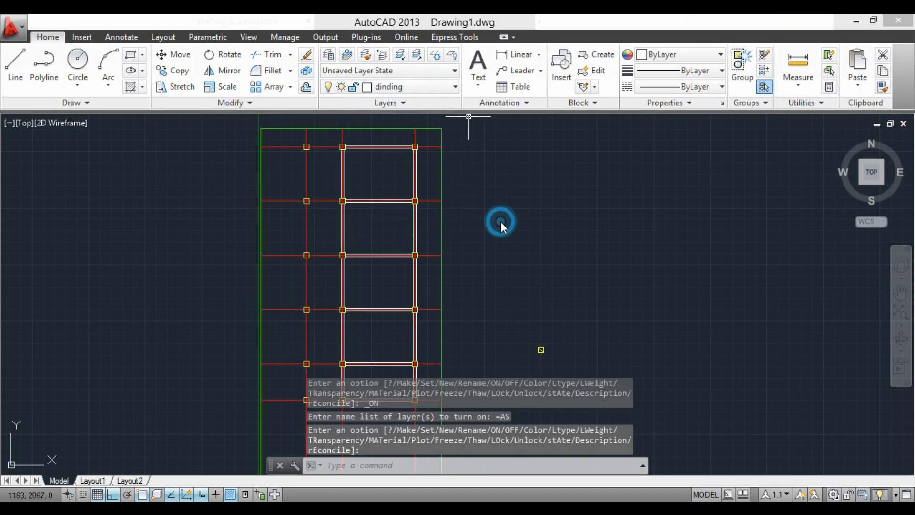
click(413, 89)
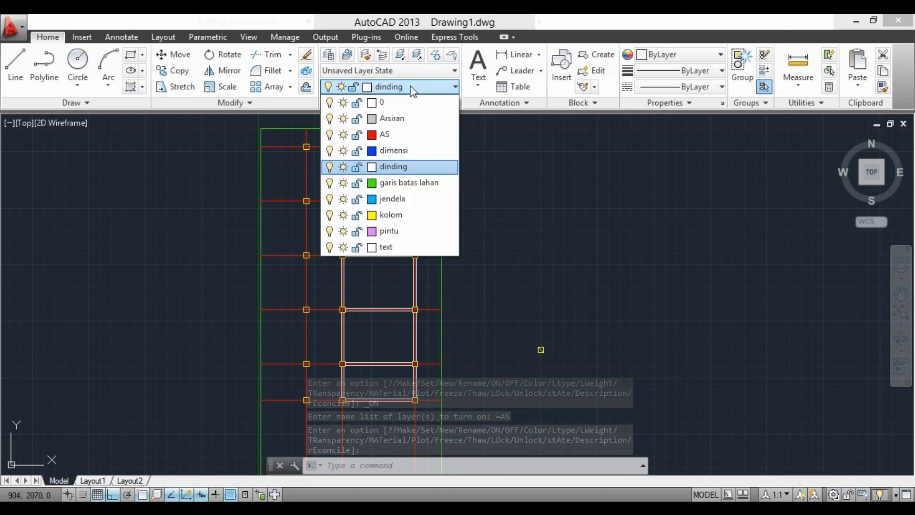
click(404, 169)
scroll(309, 144, up, 4)
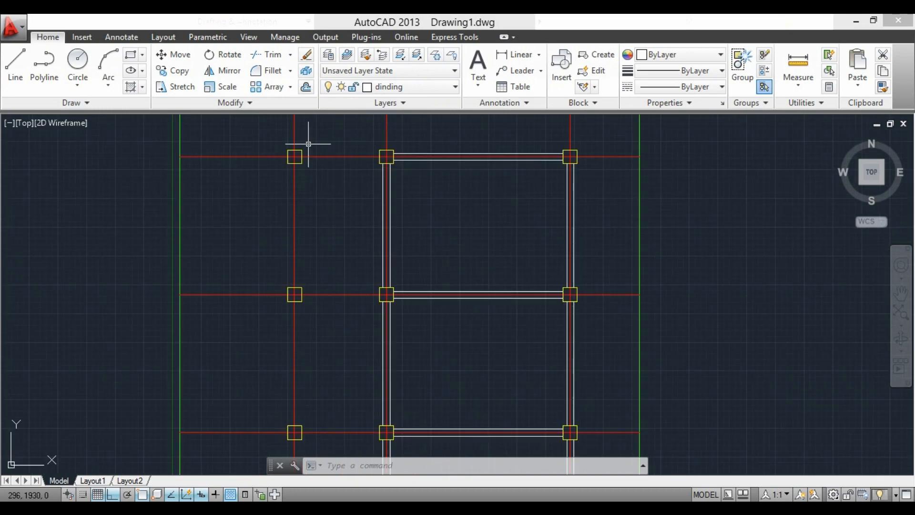
scroll(295, 157, up, 4)
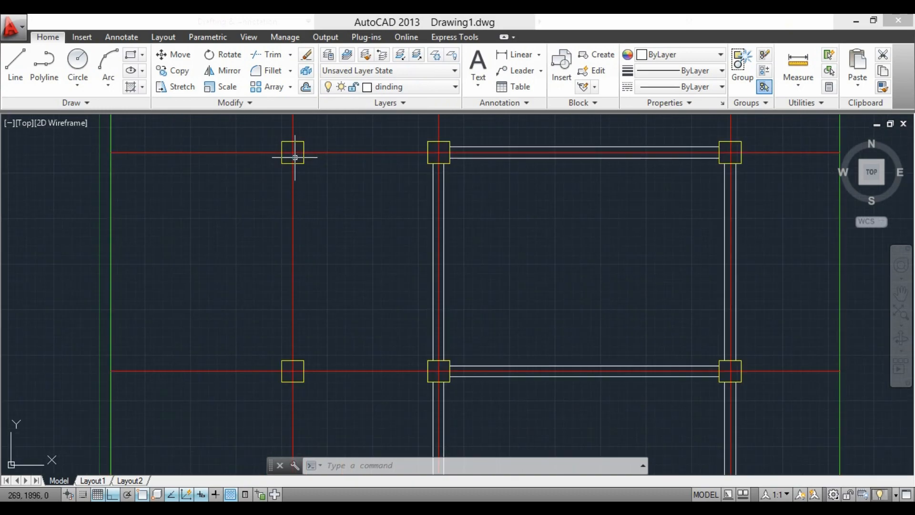
text(l)
key(Return)
click(428, 143)
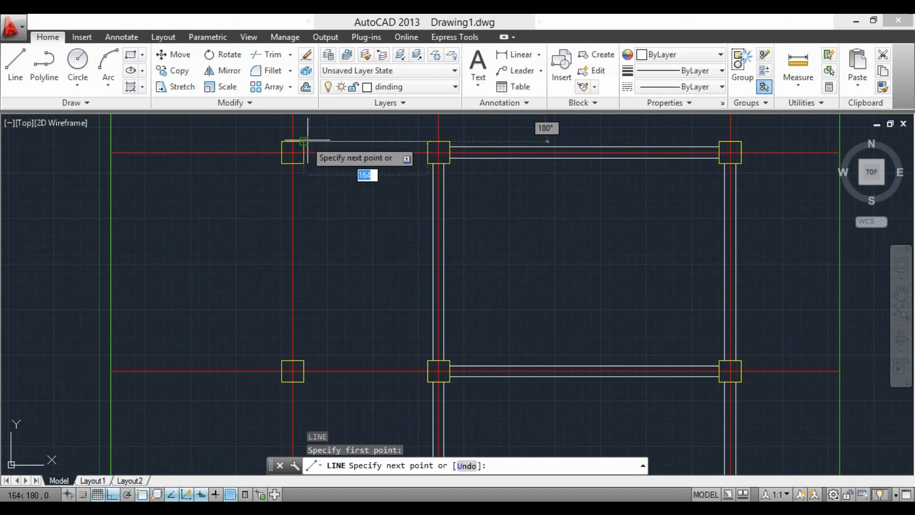
key(Escape)
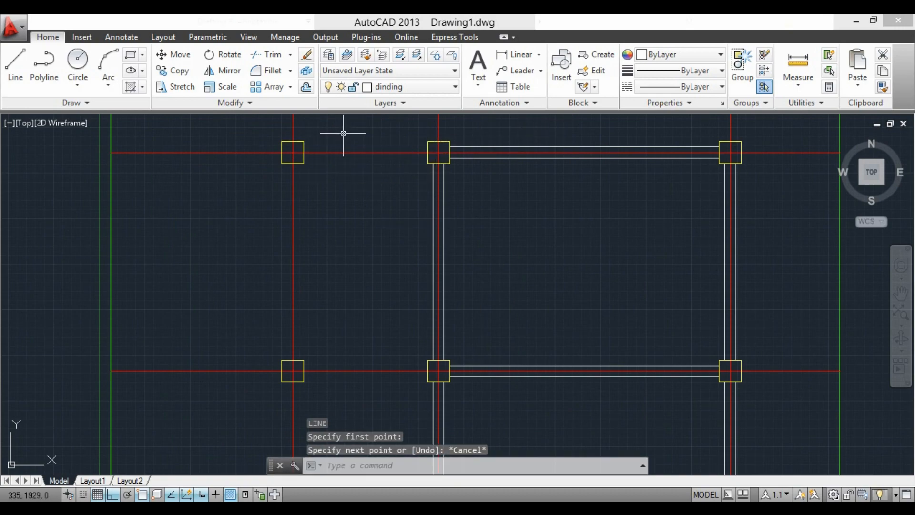
Offset the topmost horizontal axis line 7.5 cm upward and the leftmost column axis line 7.5 cm to the left.
click(306, 86)
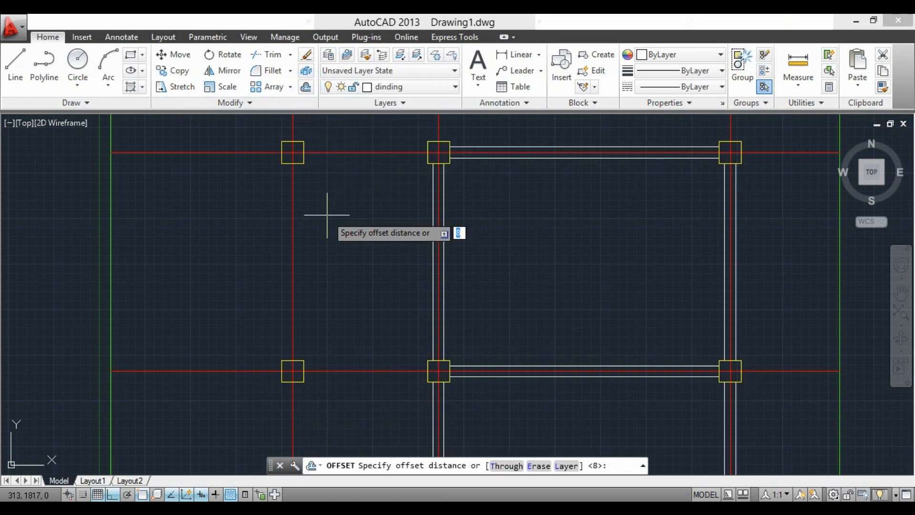
text(7.5)
key(Return)
click(350, 153)
click(349, 139)
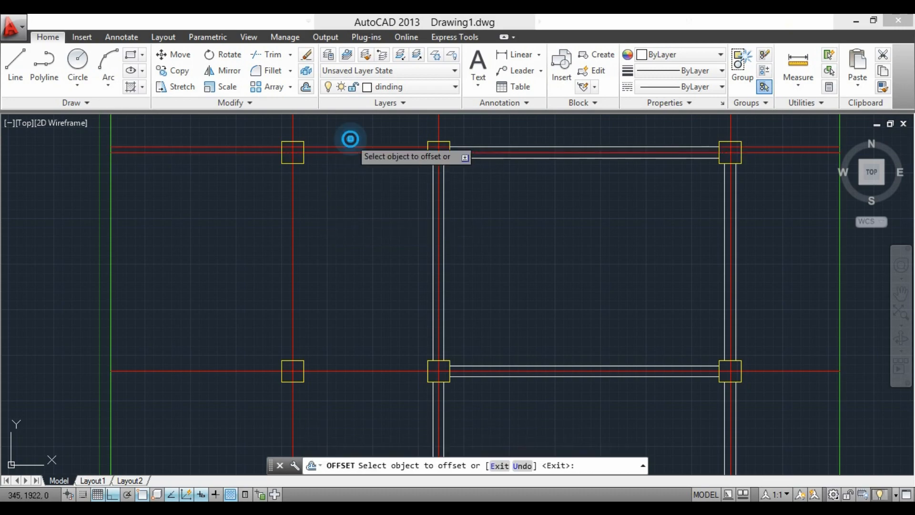
click(292, 184)
click(273, 193)
Offset the lowest horizontal axis line 7.5 cm downward and end the Offset command.
scroll(318, 153, down, 6)
scroll(332, 409, up, 4)
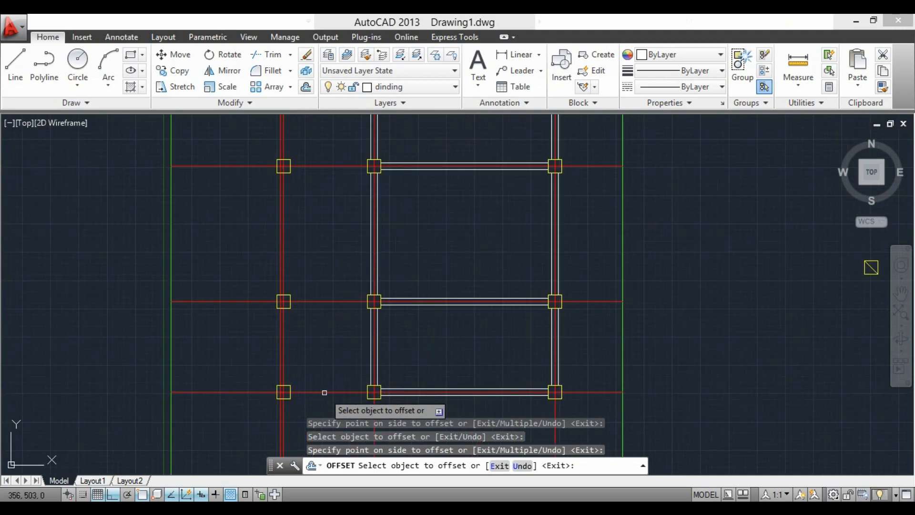
click(320, 392)
click(299, 413)
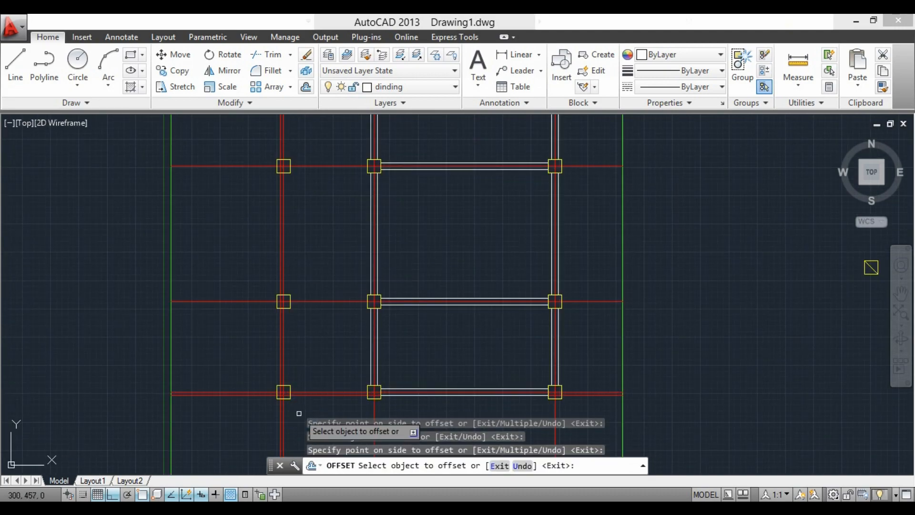
key(Escape)
scroll(323, 383, down, 2)
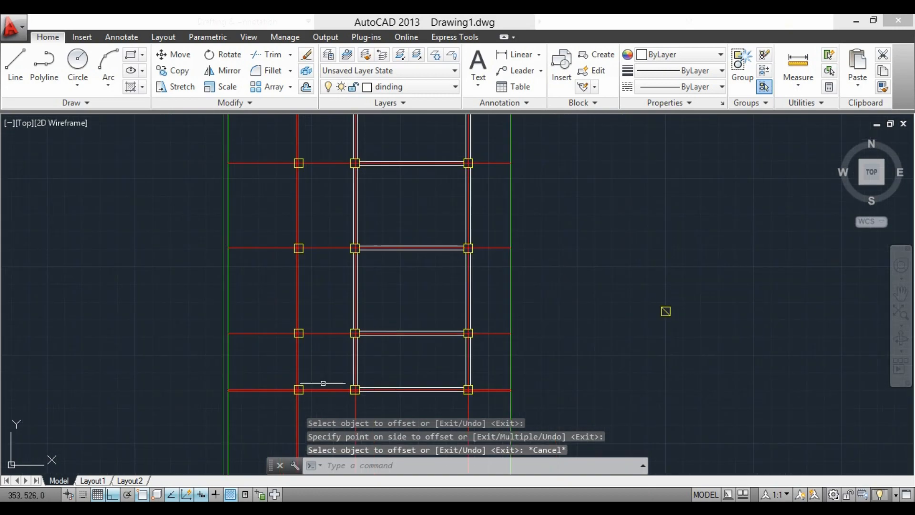
click(306, 88)
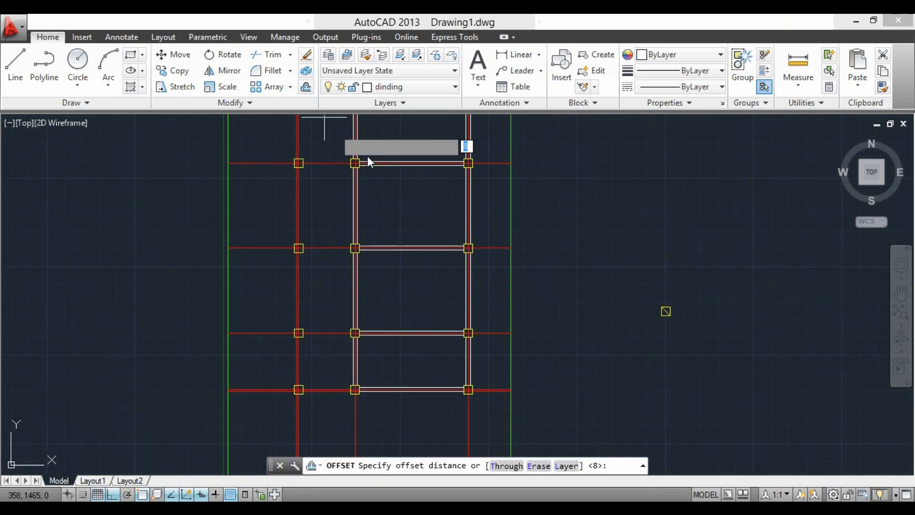
key(Escape)
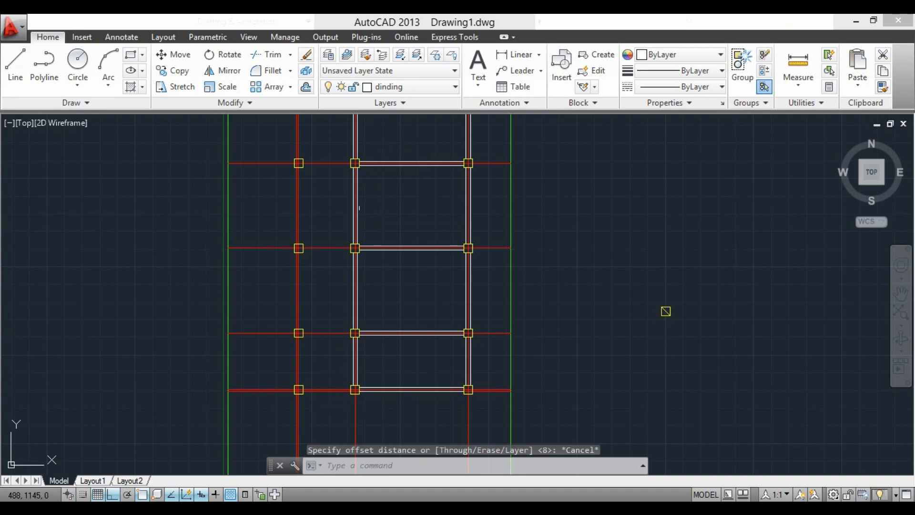
click(389, 87)
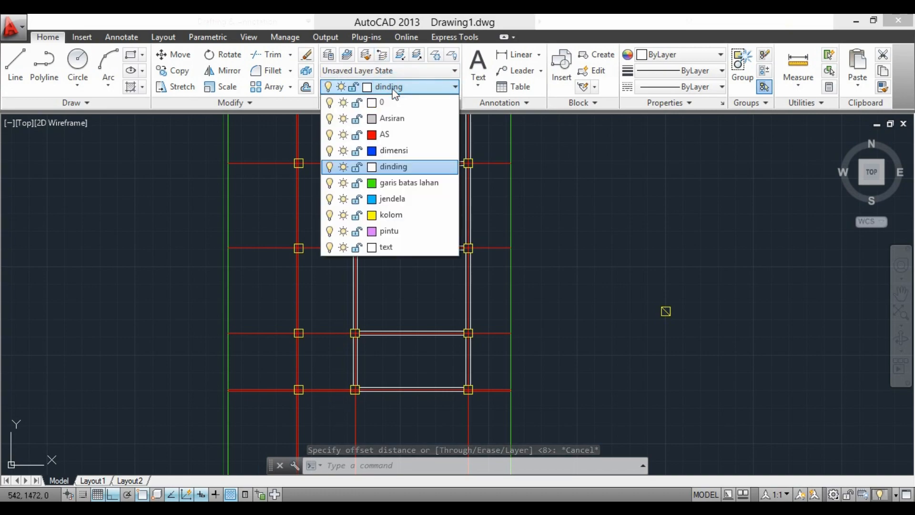
click(394, 166)
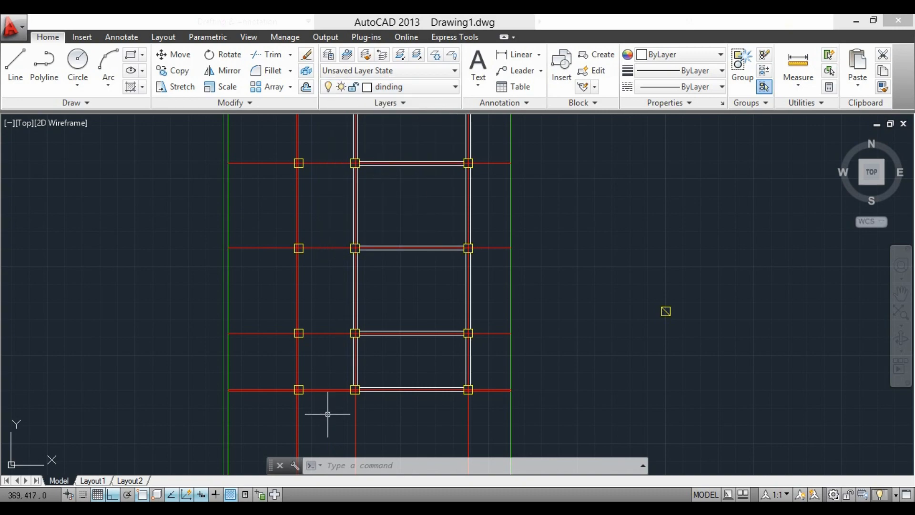
scroll(328, 413, up, 4)
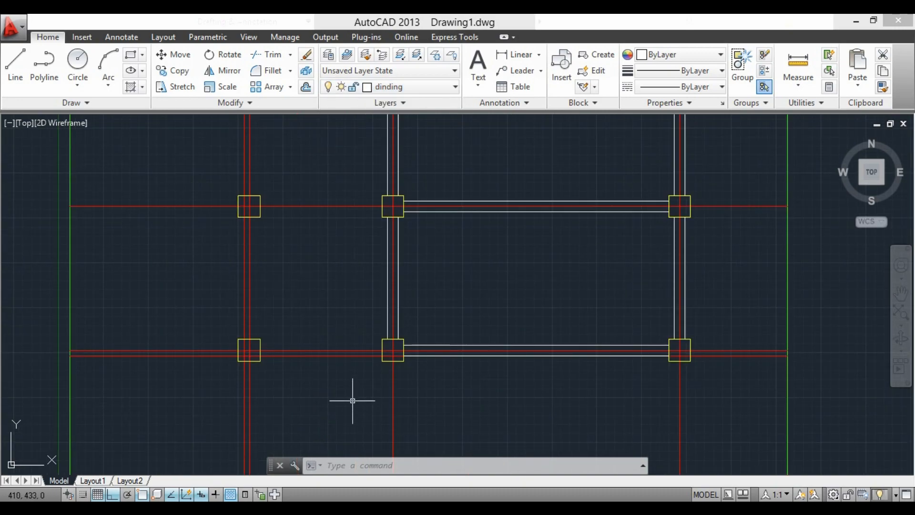
key(Escape)
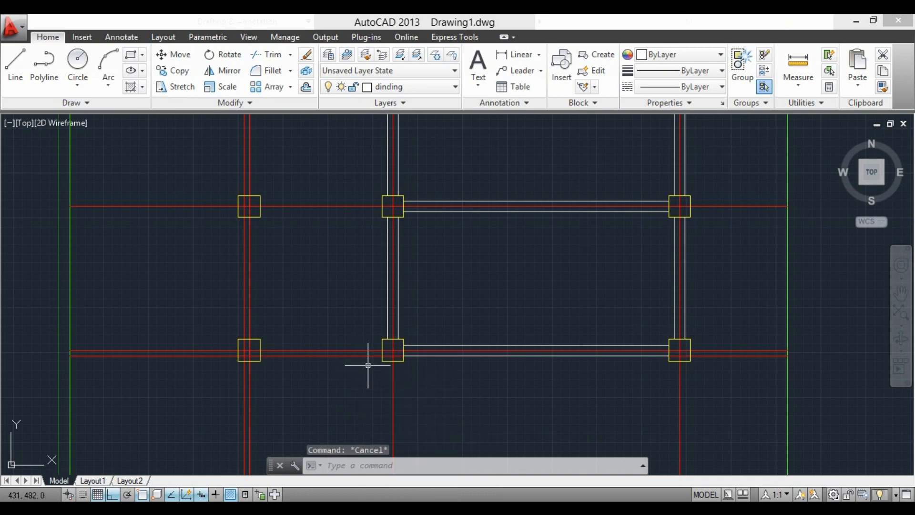
click(362, 356)
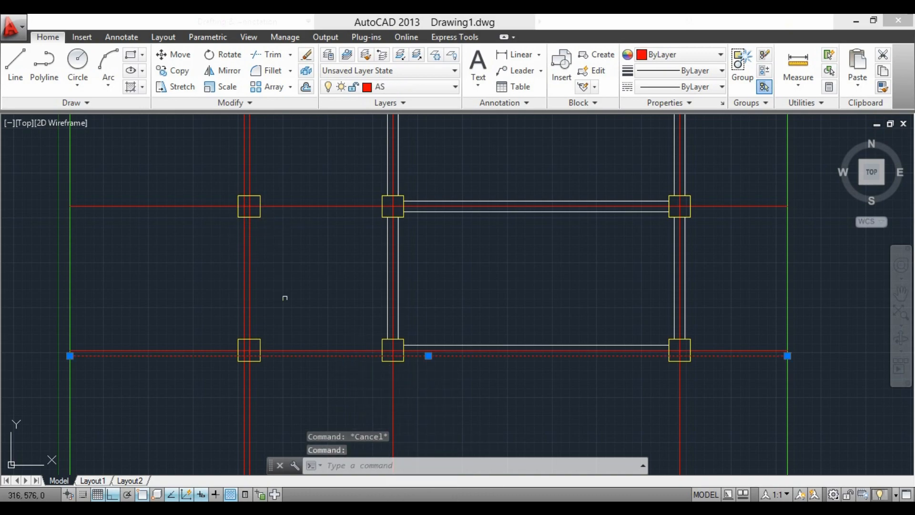
key(Escape)
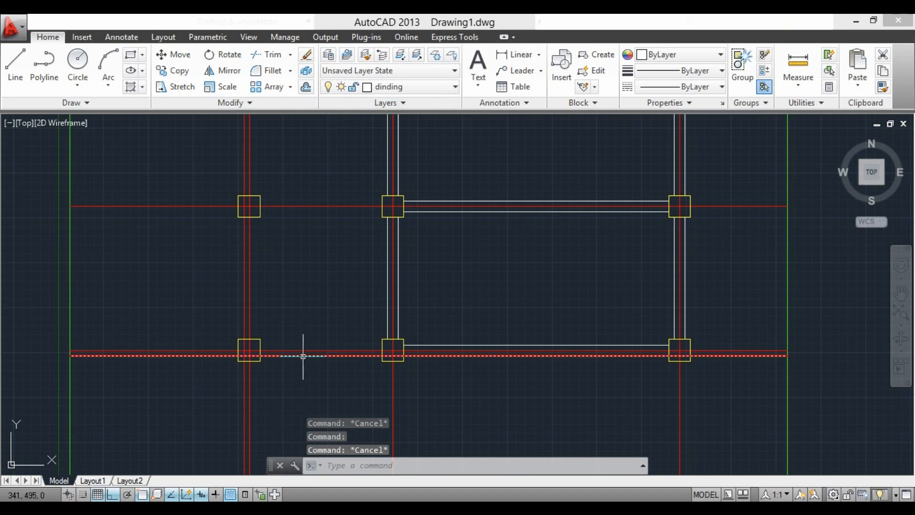
click(303, 357)
scroll(321, 318, down, 4)
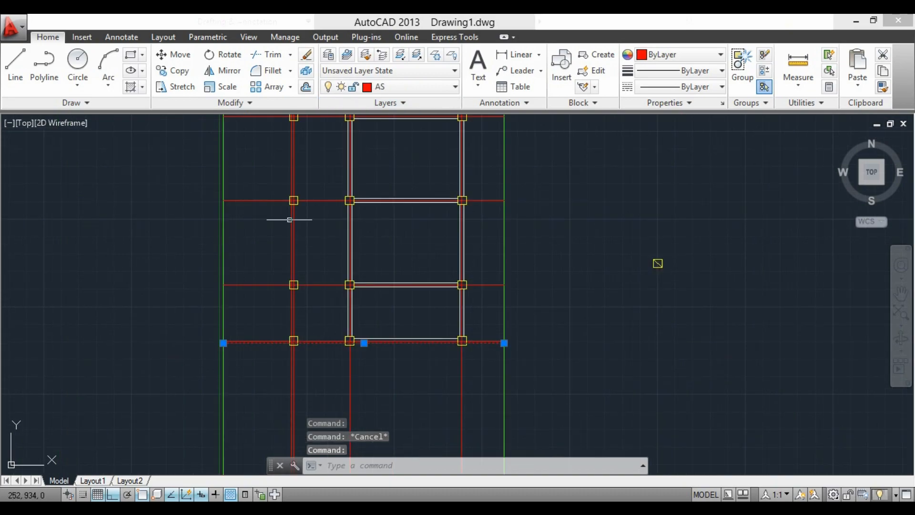
Move the 7.5 cm offset line beside the leftmost column axis onto the dinding layer.
click(291, 174)
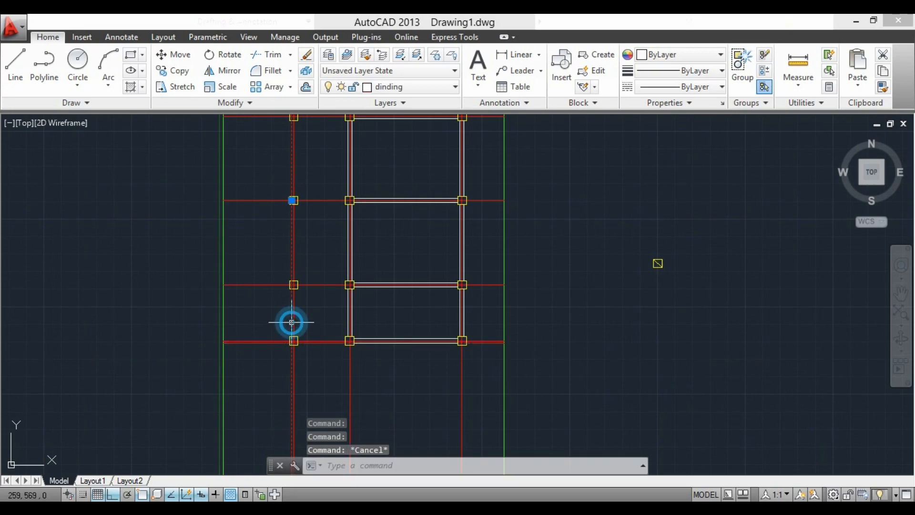
click(411, 88)
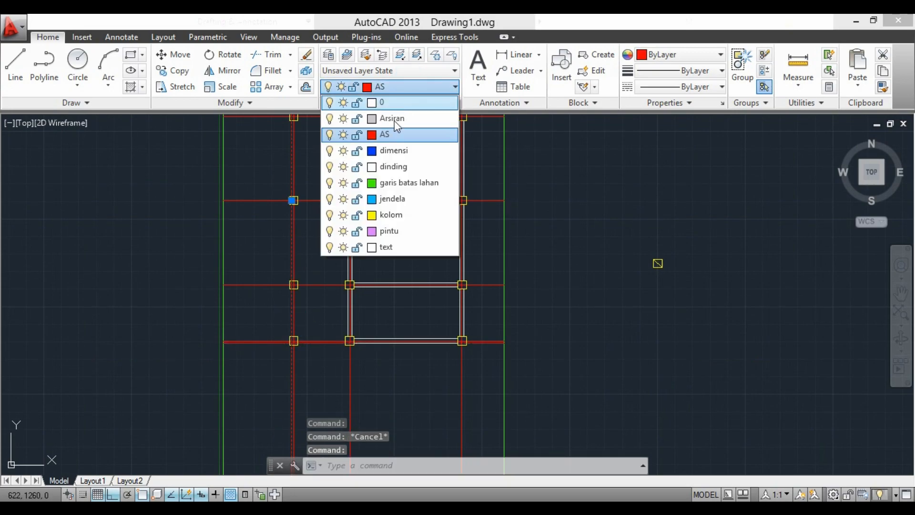
click(382, 167)
Draw the outer wall line along the lowest offset axis line, between the leftmost and middle columns of the bottom row.
scroll(306, 327, up, 4)
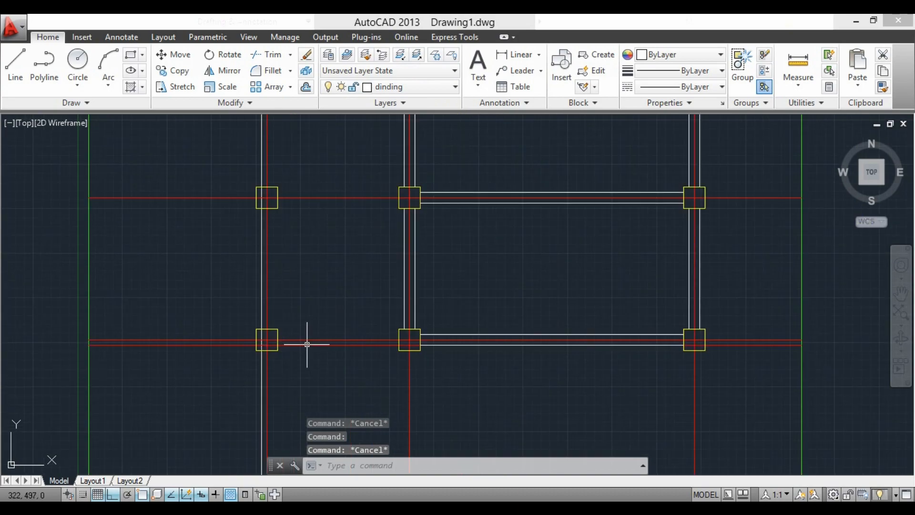
text(l)
key(Return)
scroll(298, 350, up, 4)
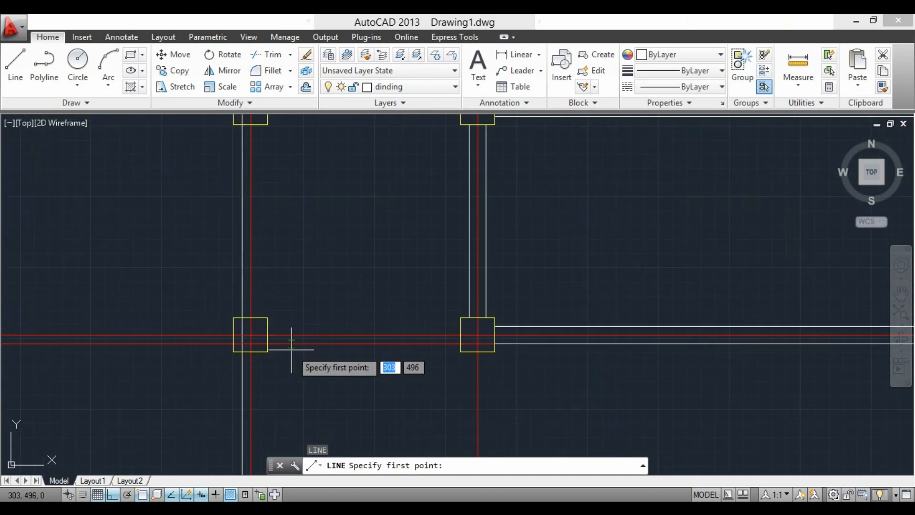
click(252, 340)
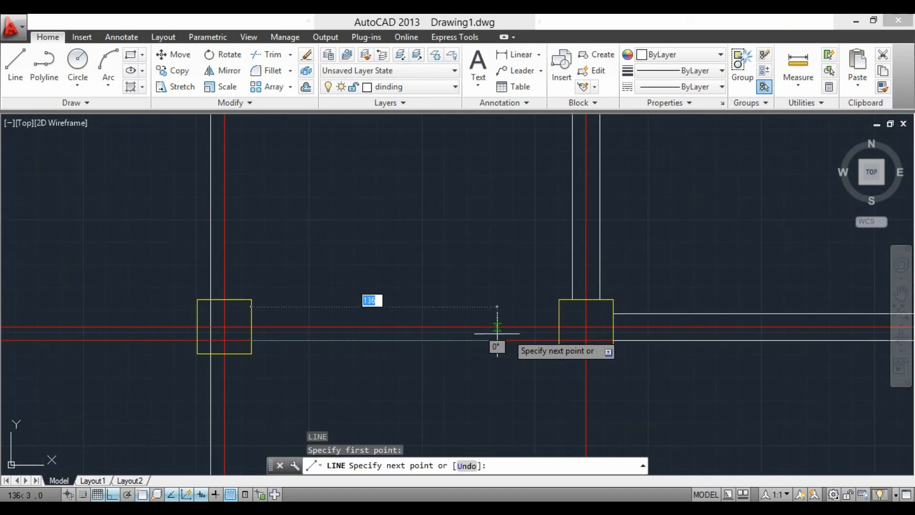
key(Escape)
Draw the outer wall line along the topmost offset axis line, between the leftmost and middle columns of the top row.
scroll(745, 306, down, 5)
scroll(544, 357, down, 4)
scroll(423, 225, up, 7)
scroll(365, 212, up, 6)
text(l)
key(Return)
click(207, 251)
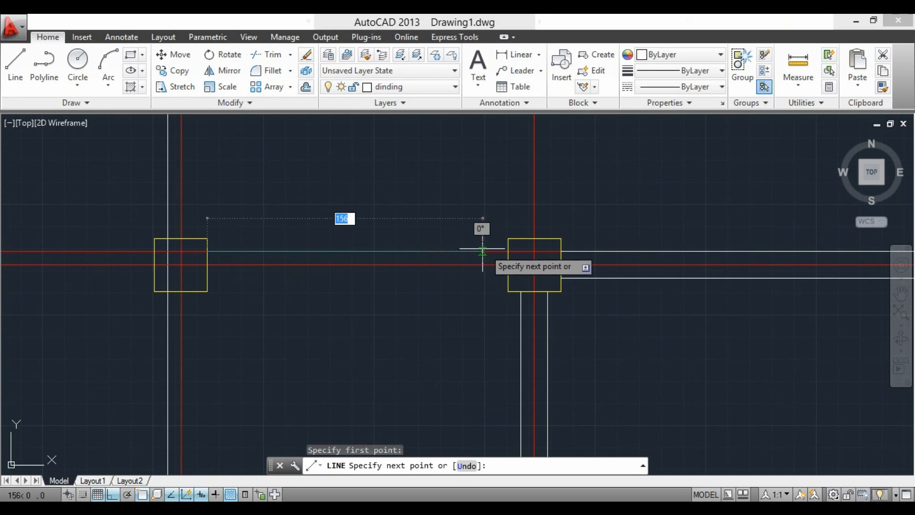
click(502, 251)
key(Escape)
Erase the red horizontal offset lines above the topmost axis and below the lowest axis.
scroll(357, 308, down, 4)
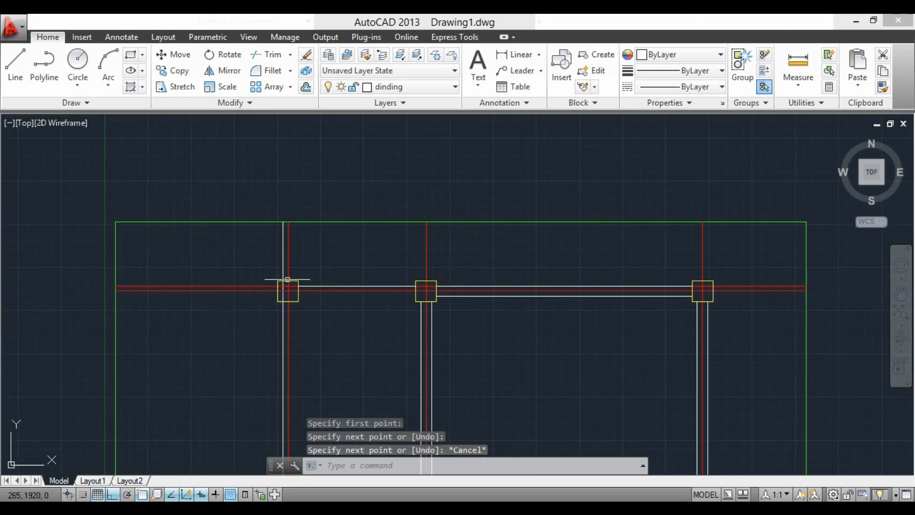
key(Delete)
scroll(293, 337, down, 6)
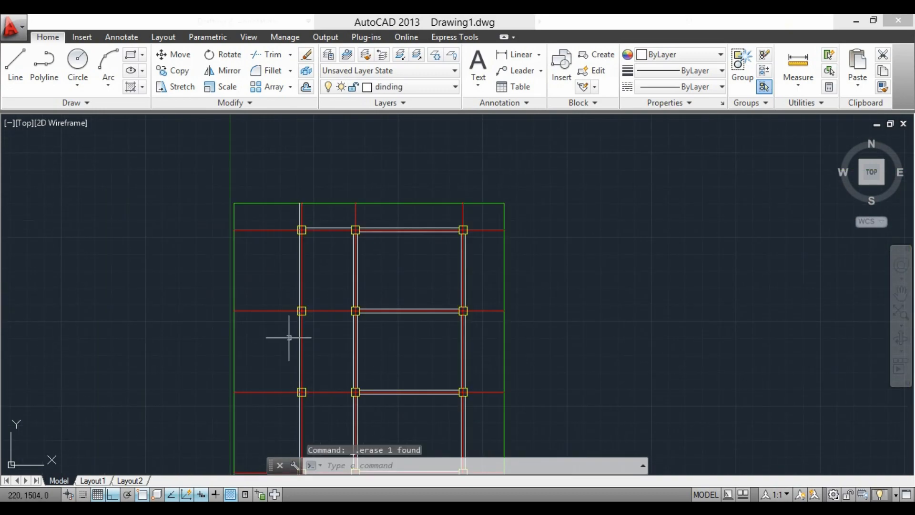
scroll(320, 387, up, 6)
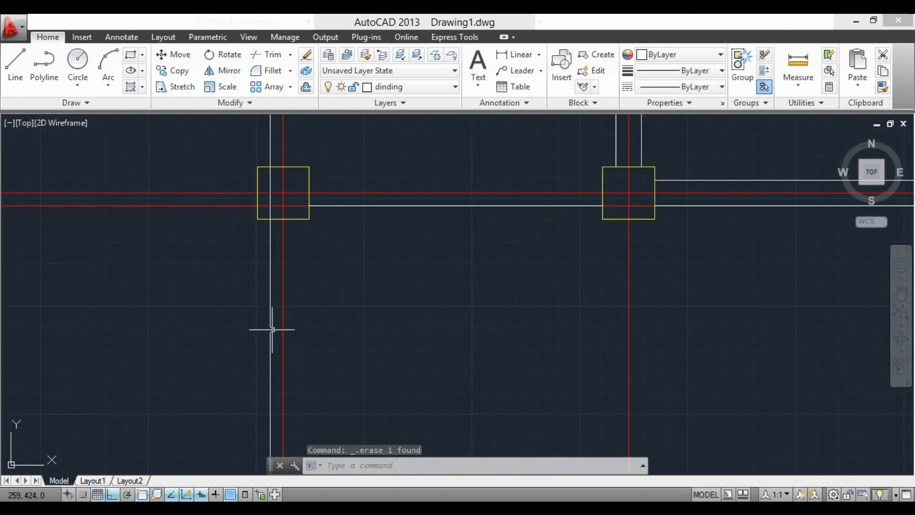
click(232, 206)
key(Delete)
click(270, 291)
key(Escape)
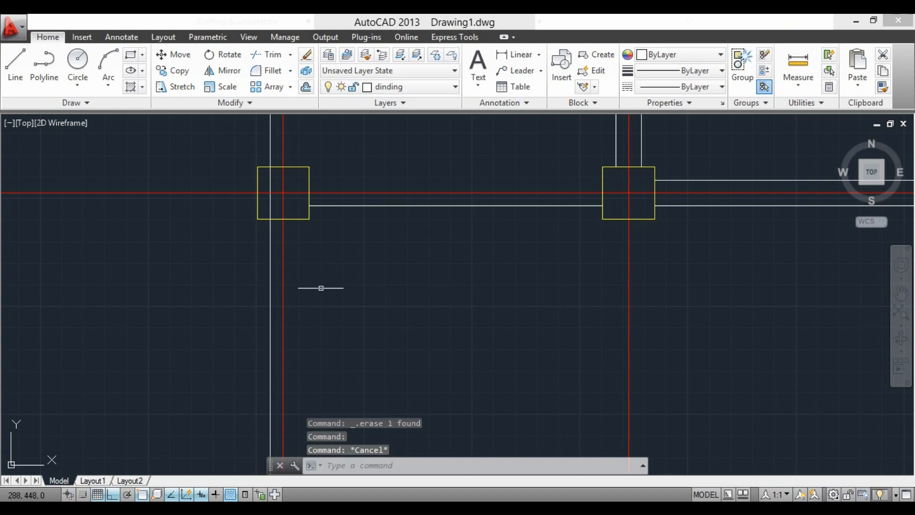
Turn off the AS layer to leave only walls, columns and site boundary displayed.
scroll(322, 302, down, 4)
click(360, 87)
click(329, 135)
click(364, 300)
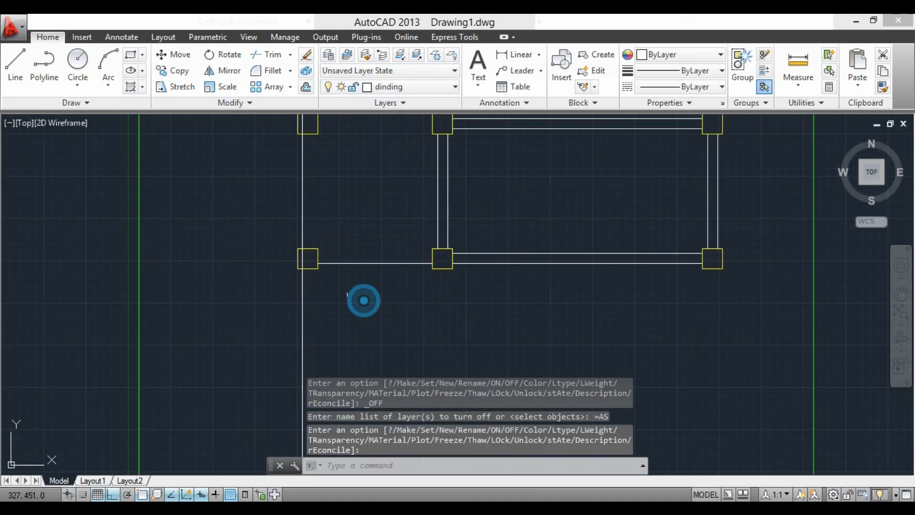
Trim the leftmost vertical wall line below the lowest column and inside each column it crosses.
click(266, 56)
key(Return)
click(302, 284)
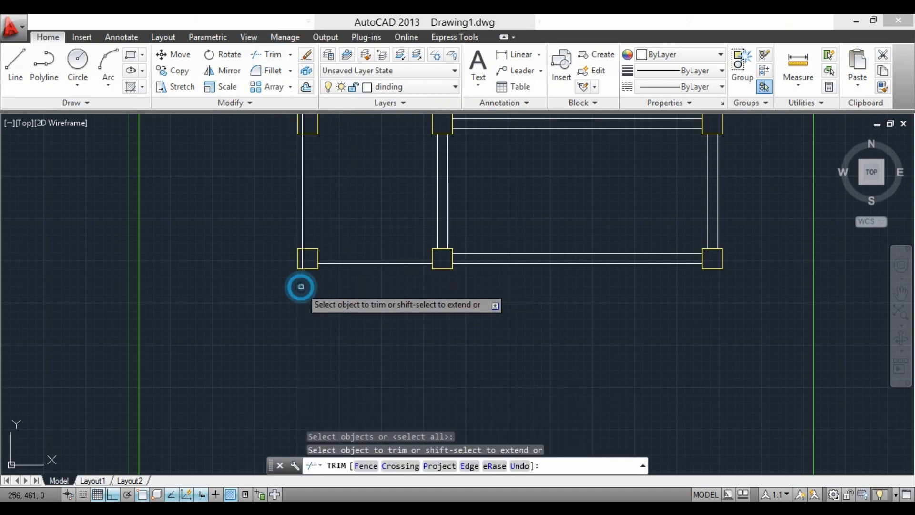
click(303, 257)
scroll(302, 298, down, 2)
scroll(305, 231, up, 2)
click(294, 229)
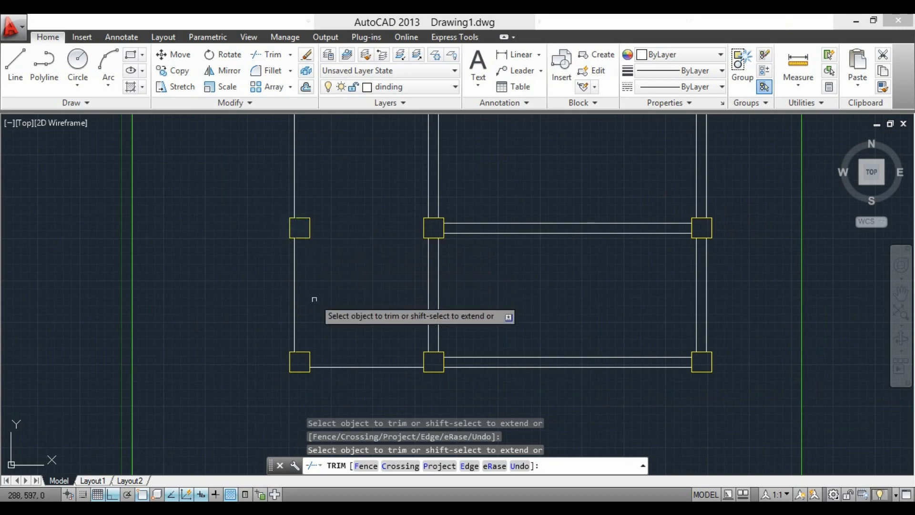
scroll(314, 299, down, 2)
scroll(306, 190, up, 2)
click(305, 196)
scroll(324, 275, down, 1)
scroll(323, 272, down, 2)
scroll(300, 155, up, 4)
scroll(321, 272, down, 2)
scroll(337, 125, down, 2)
scroll(306, 194, up, 4)
scroll(307, 196, down, 3)
scroll(318, 207, up, 5)
key(Escape)
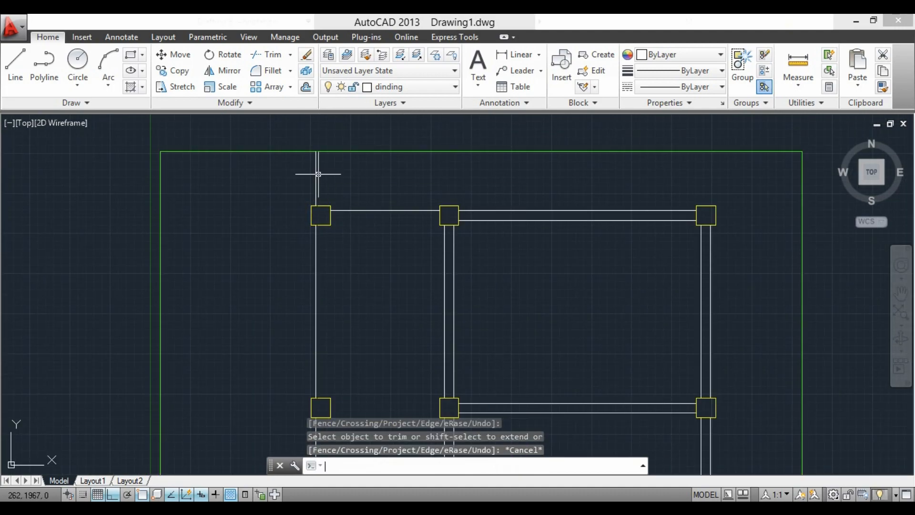
Erase the leftover wall segment between the top-left column and the upper site boundary.
click(313, 171)
click(325, 186)
click(328, 187)
click(294, 173)
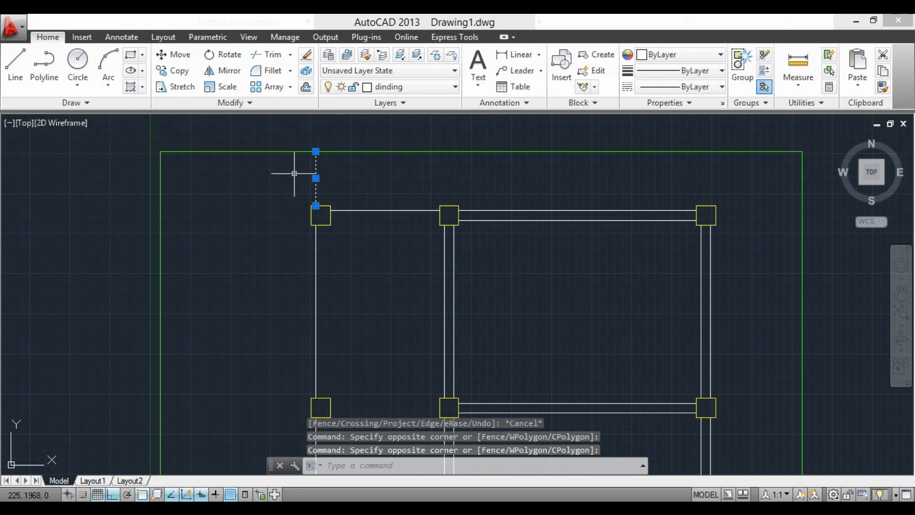
key(Delete)
Make AS the current layer and turn it back on.
scroll(279, 170, down, 4)
middle_drag(388, 307, 390, 206)
scroll(373, 271, down, 2)
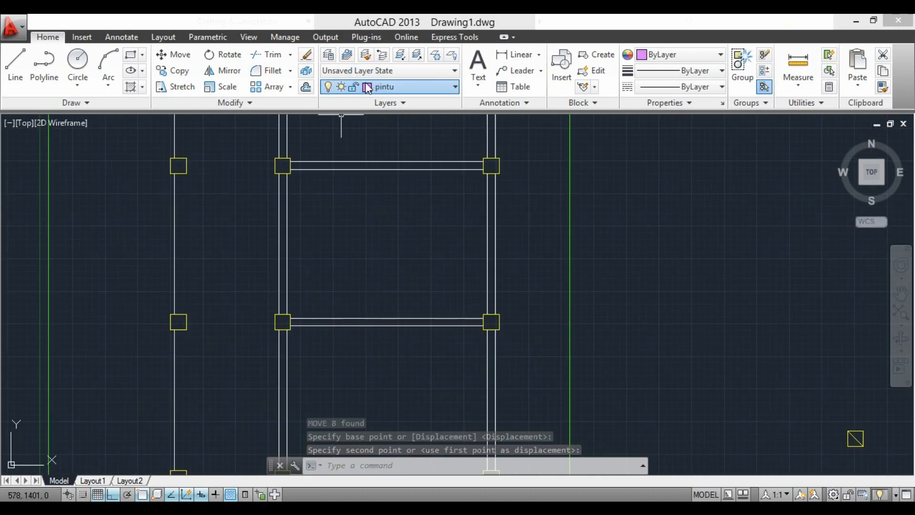
click(368, 88)
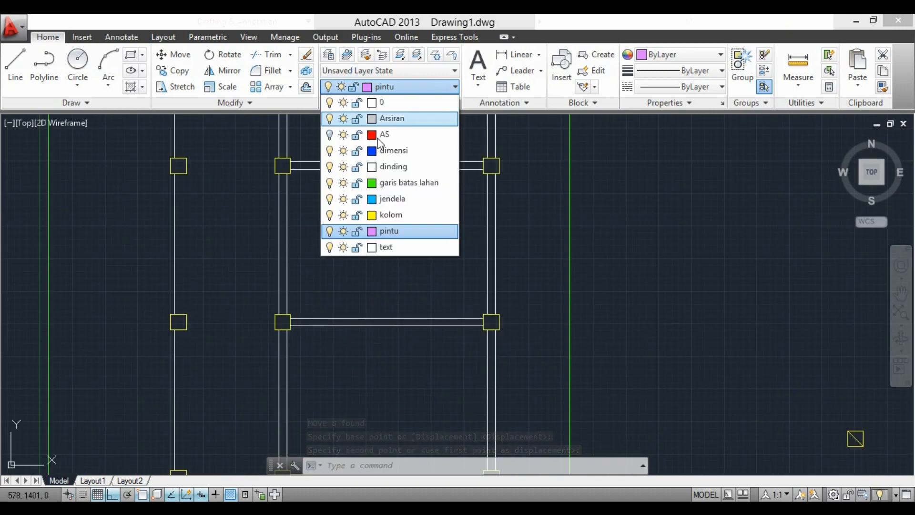
click(381, 139)
click(549, 273)
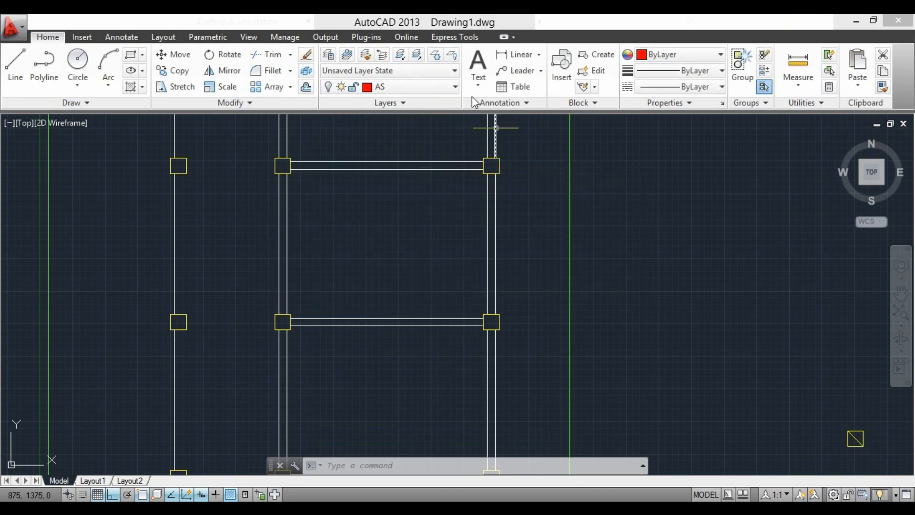
click(328, 86)
click(328, 87)
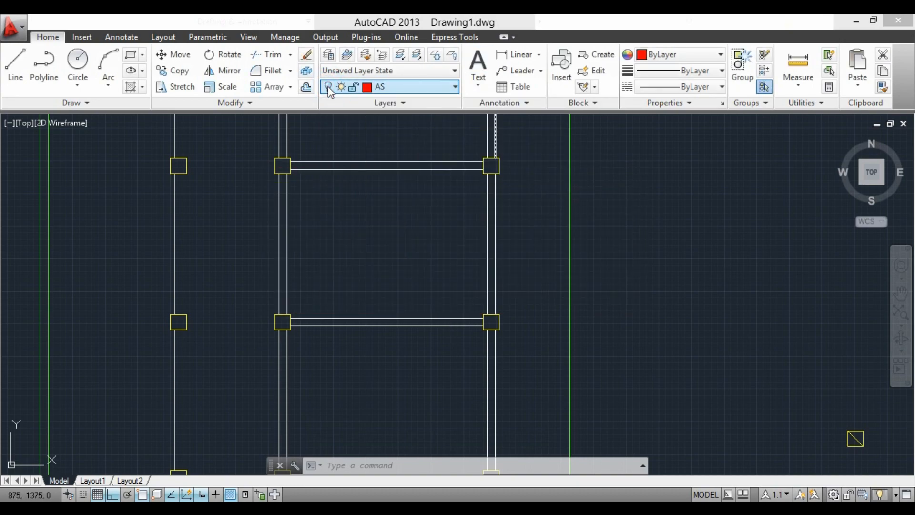
click(329, 88)
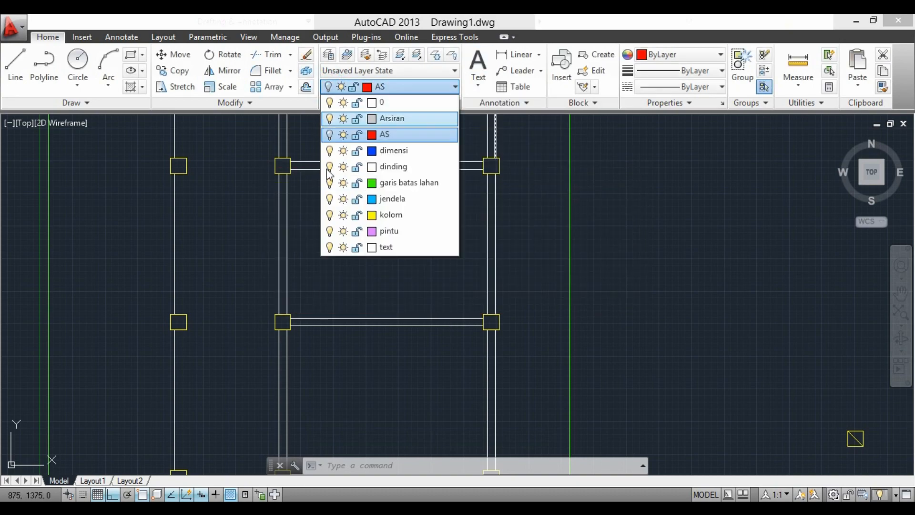
click(329, 135)
click(408, 272)
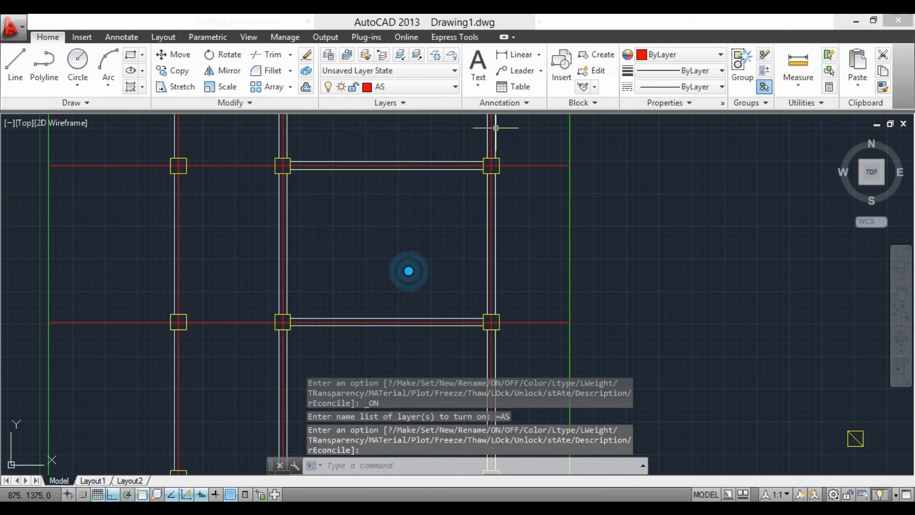
Offset the third horizontal axis line from the bottom 150 cm upward and 150 cm downward, ending the Offset command.
scroll(407, 267, down, 2)
scroll(493, 313, up, 2)
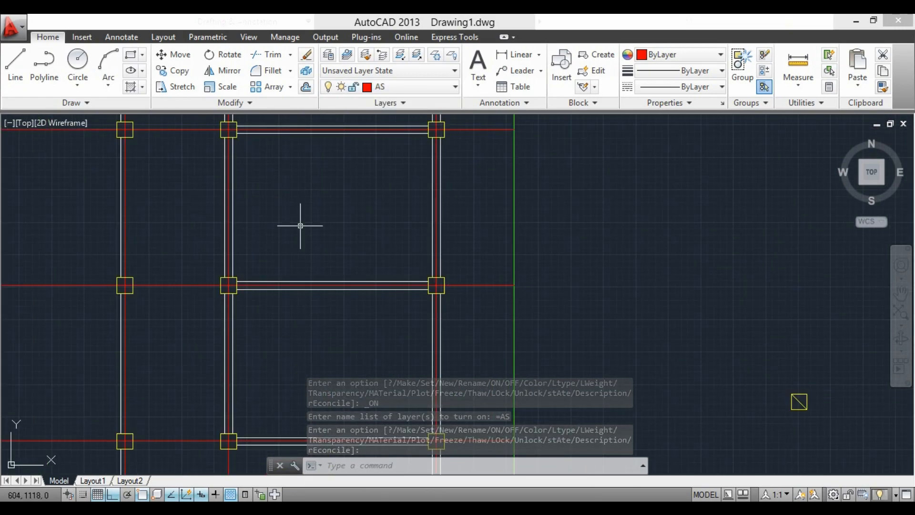
scroll(386, 241, down, 2)
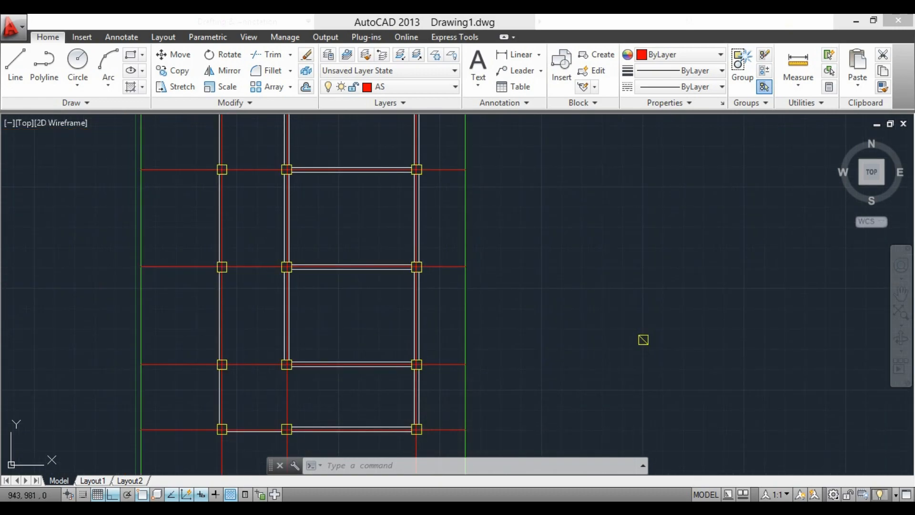
click(306, 88)
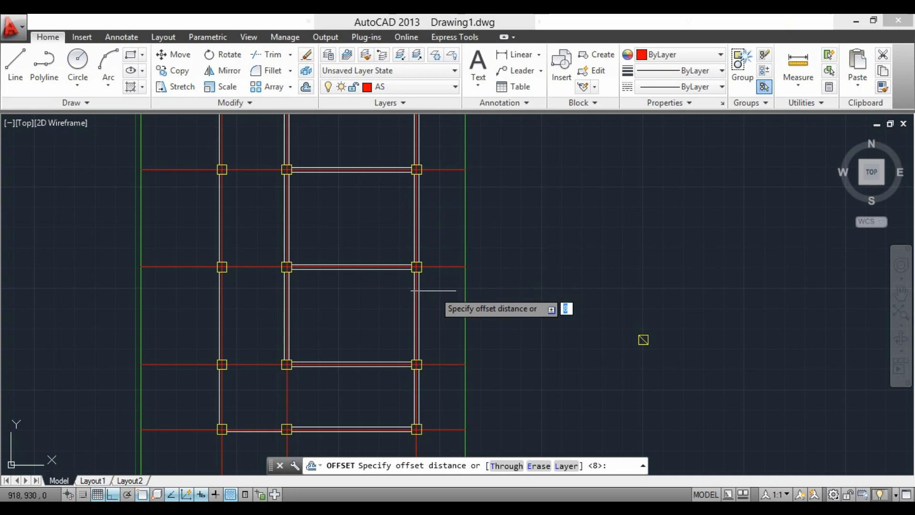
scroll(434, 292, up, 4)
text(150)
key(Return)
click(412, 227)
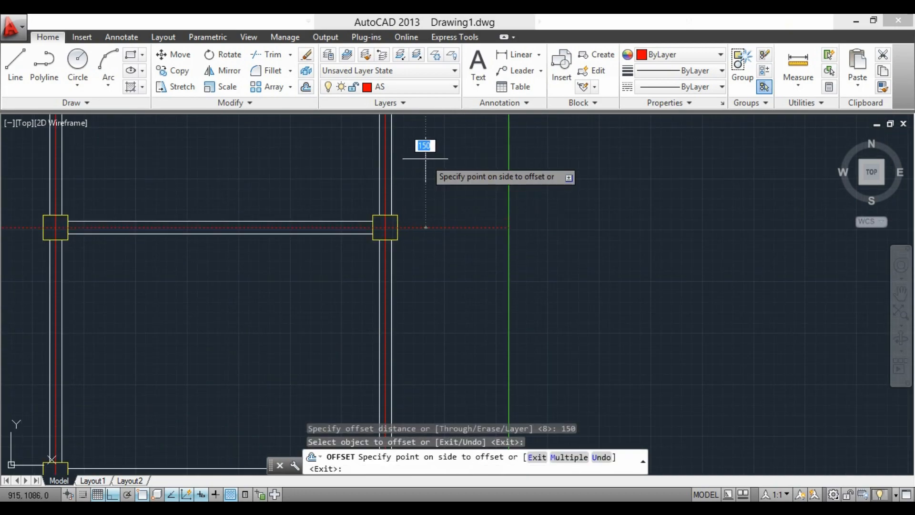
scroll(429, 290, down, 4)
click(430, 237)
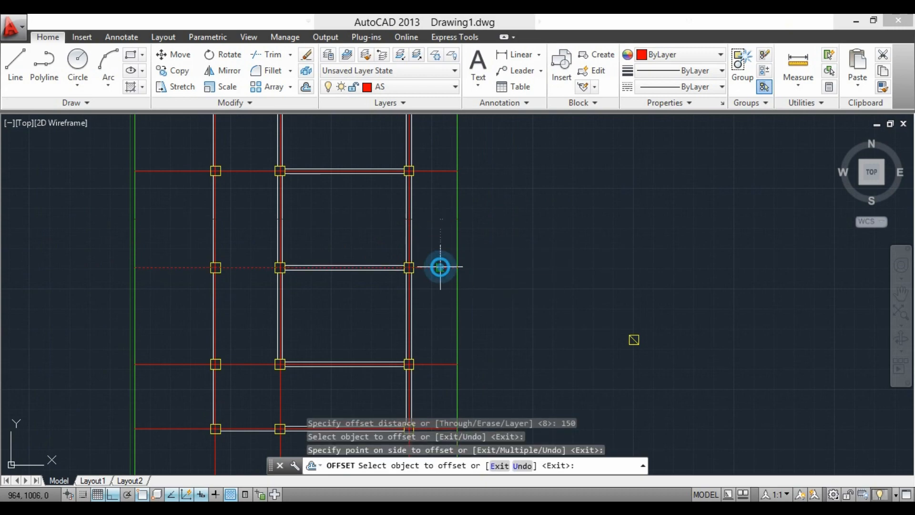
click(439, 267)
click(439, 326)
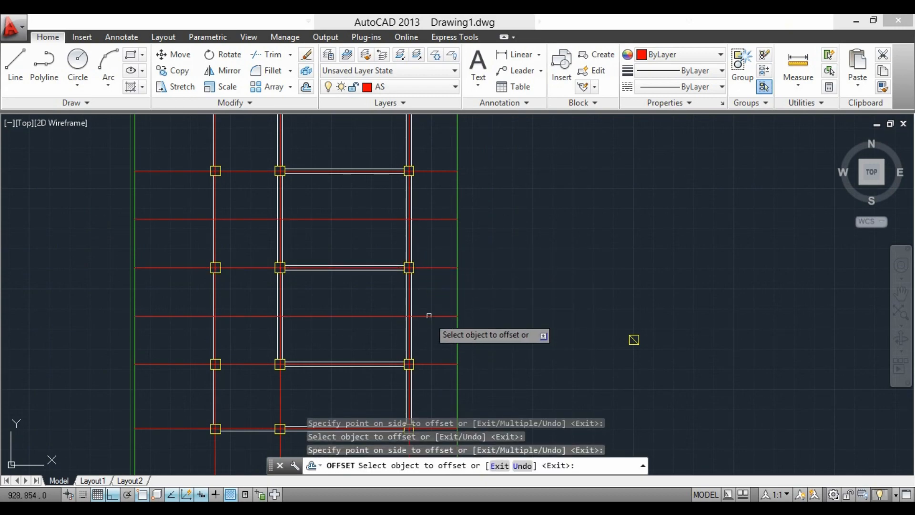
scroll(409, 297, up, 4)
key(Escape)
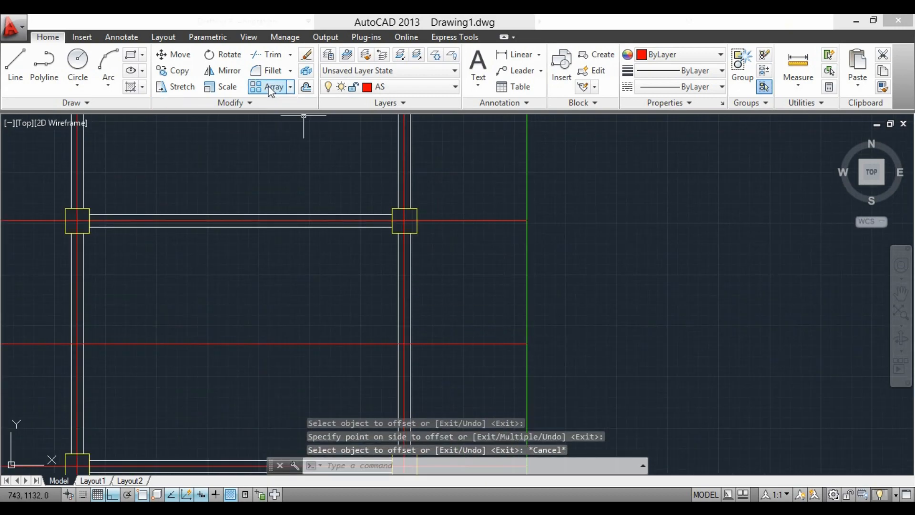
Offset the right wall's vertical axis line 100 cm to the left.
click(306, 87)
text(1)
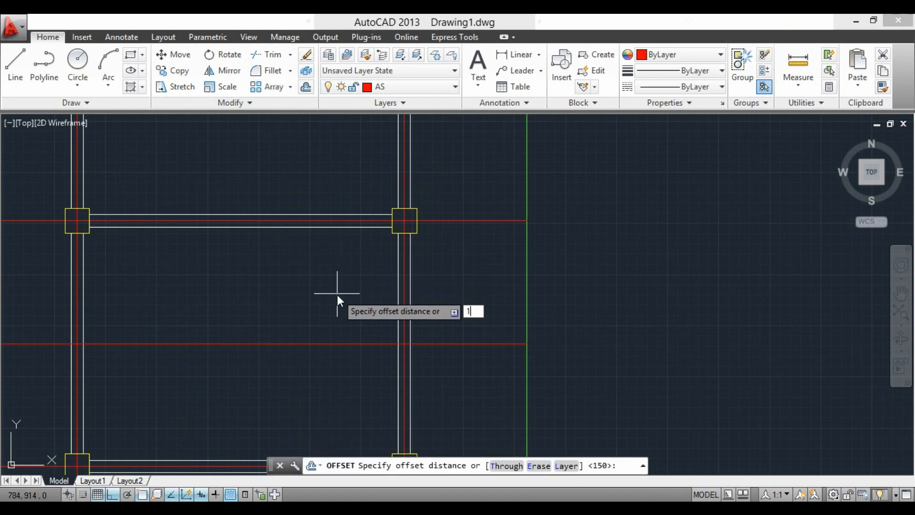
text(00)
key(Return)
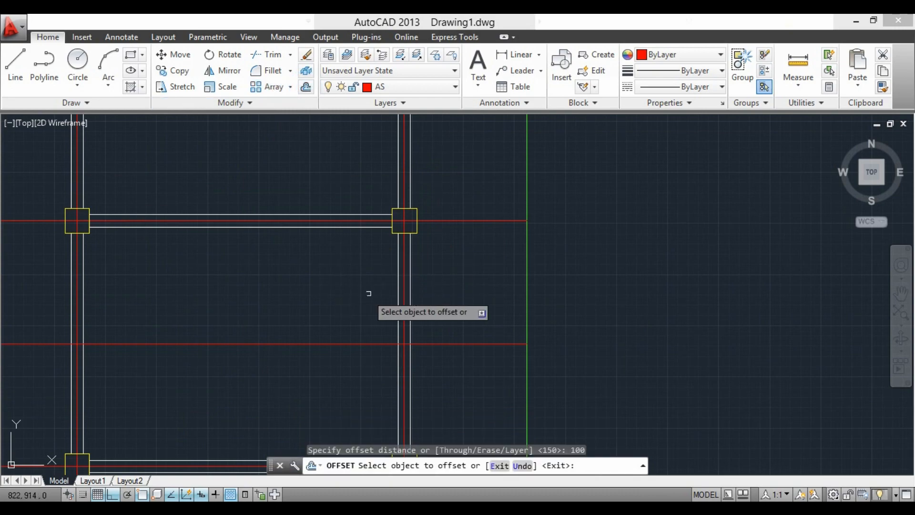
click(405, 286)
click(269, 296)
scroll(293, 259, down, 2)
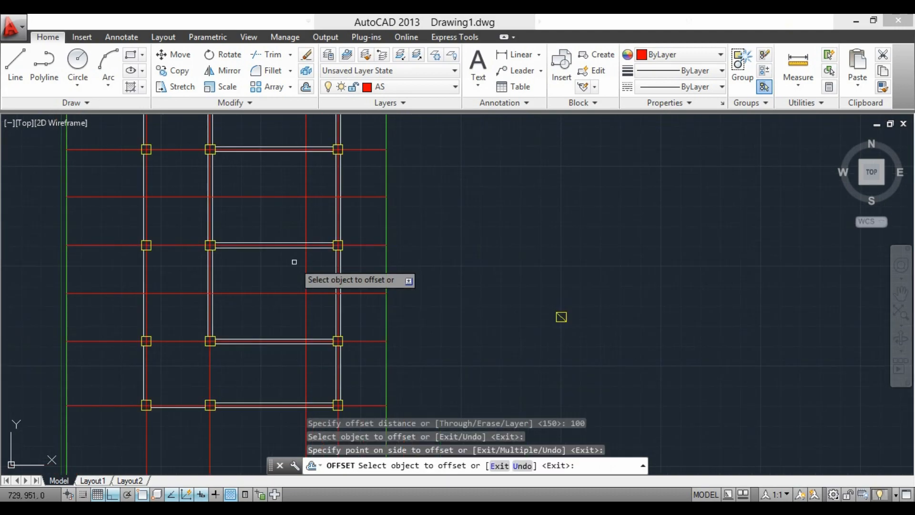
key(Escape)
Make kolom the current layer and draw a 15 by 15 cm square in the empty area right of the site boundary.
scroll(319, 305, up, 2)
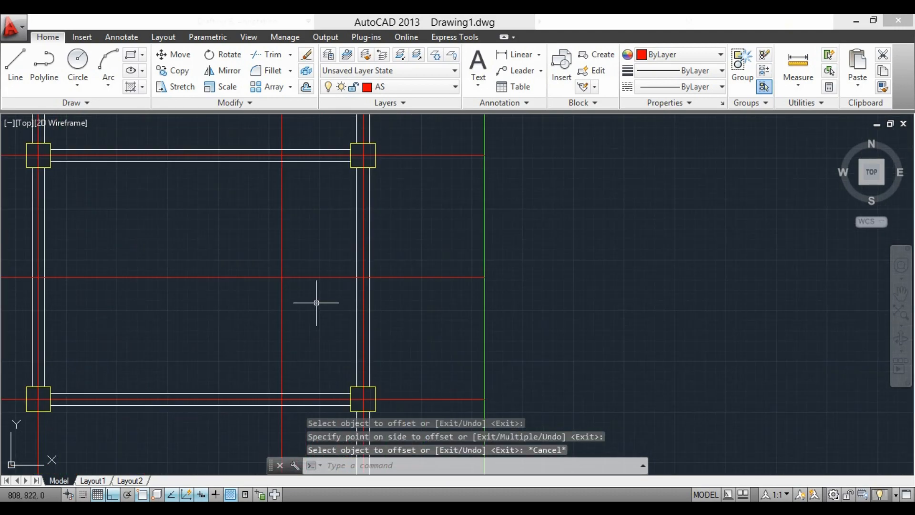
scroll(317, 302, up, 2)
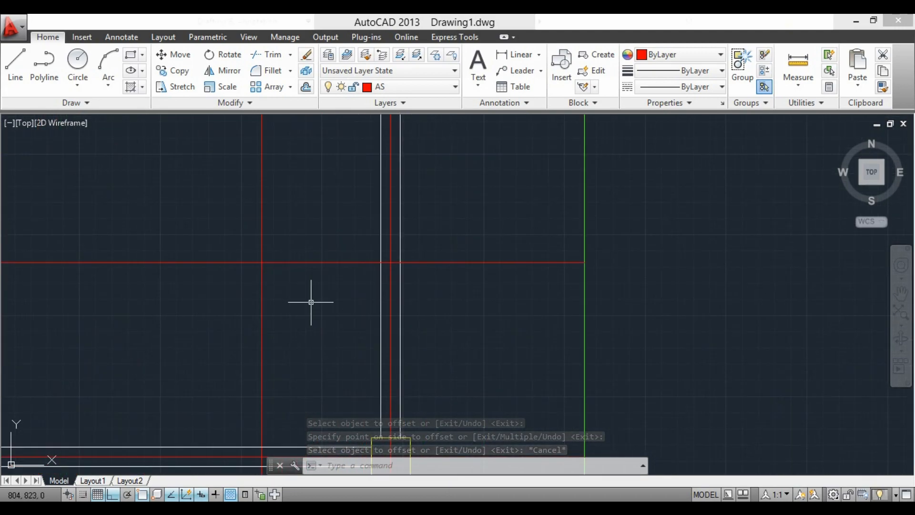
scroll(320, 291, down, 4)
scroll(422, 286, up, 4)
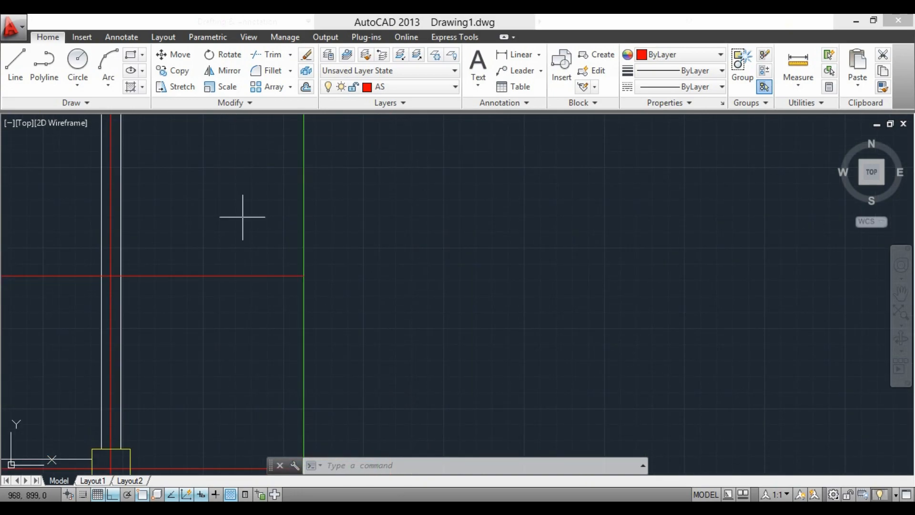
click(404, 87)
click(389, 213)
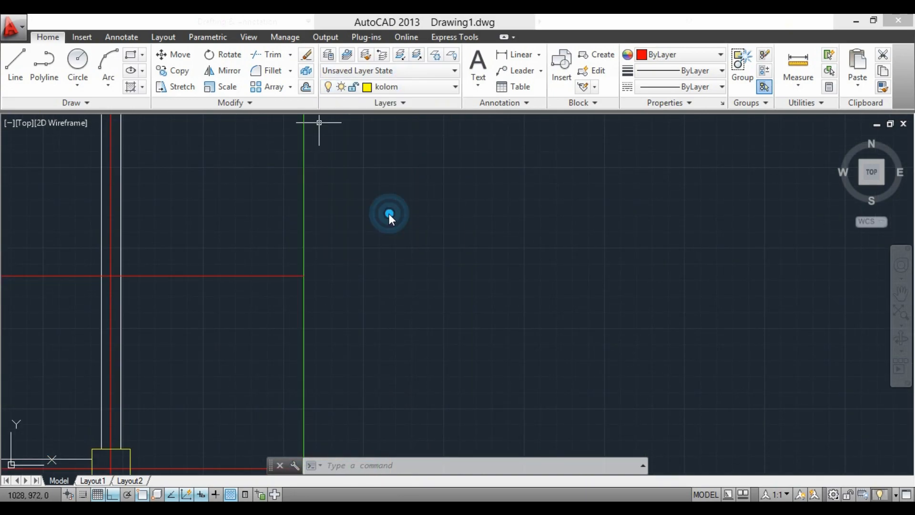
text(rec)
key(Return)
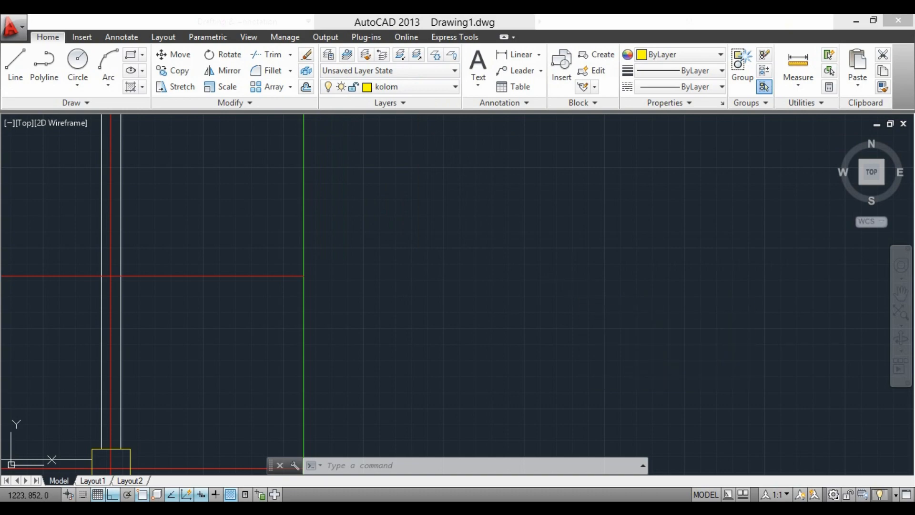
click(571, 278)
key(F8)
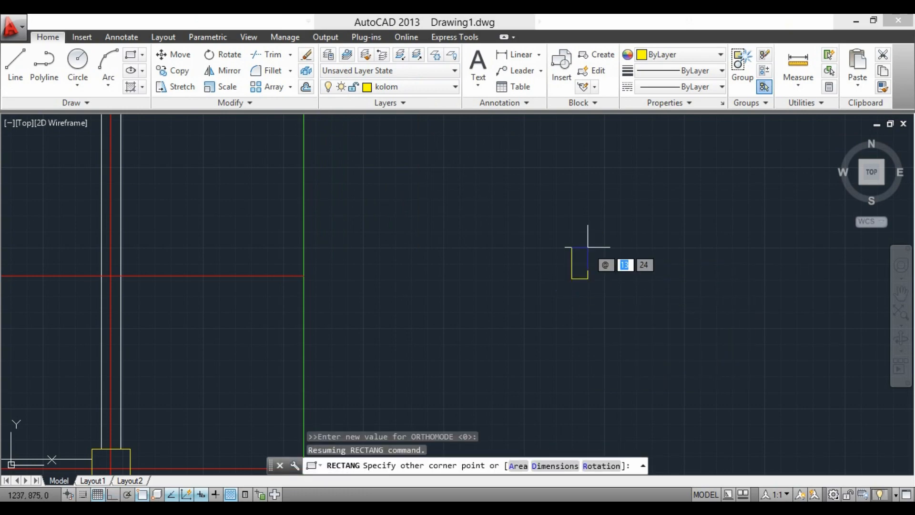
text(1)
text(5)
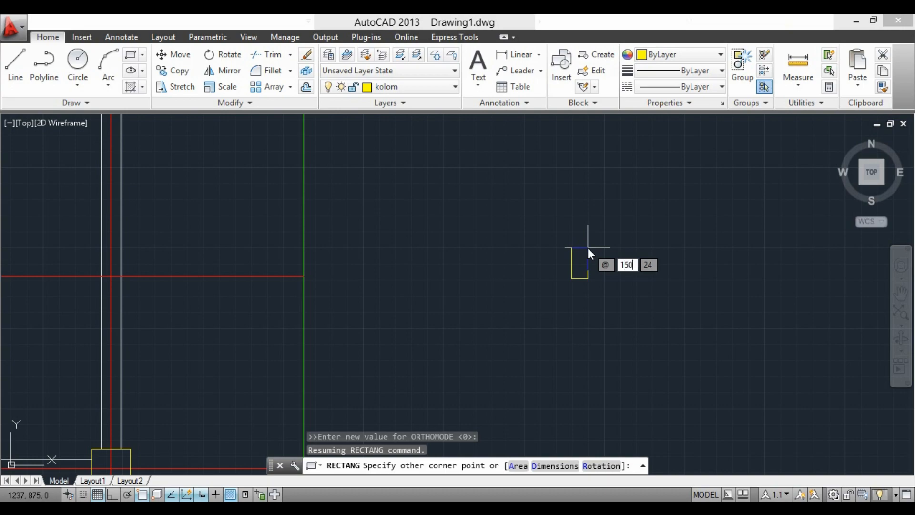
text(0)
key(BackSpace)
key(Tab)
text(15)
key(Return)
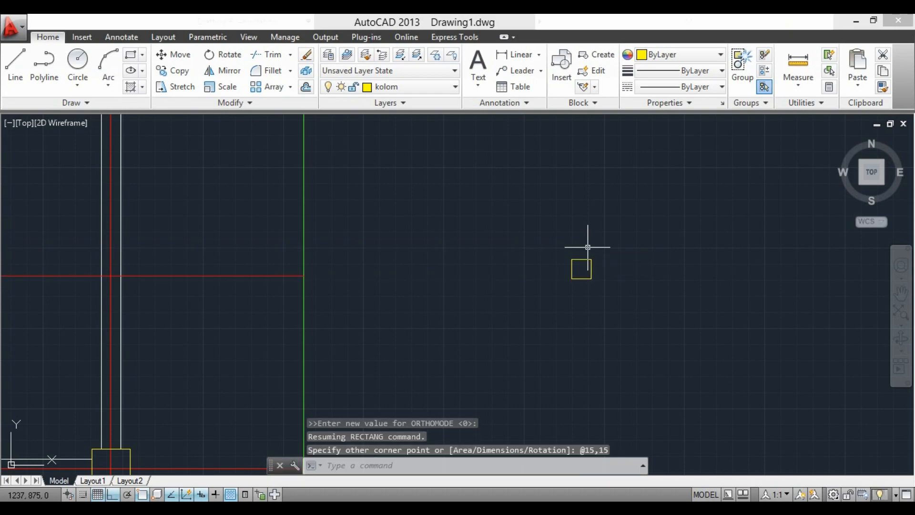
Draw a diagonal line from the small square's upper-left corner to its lower-right corner.
text(l)
key(Return)
scroll(585, 252, up, 2)
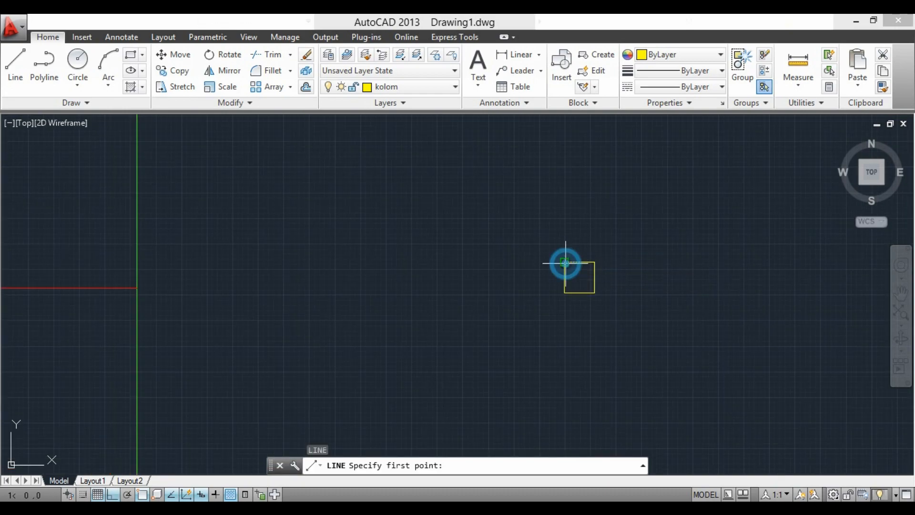
click(565, 263)
click(596, 292)
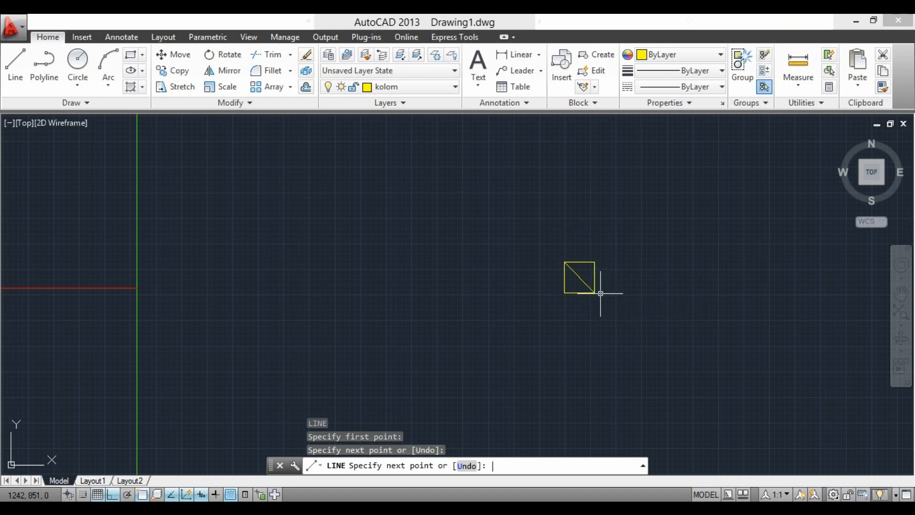
key(Return)
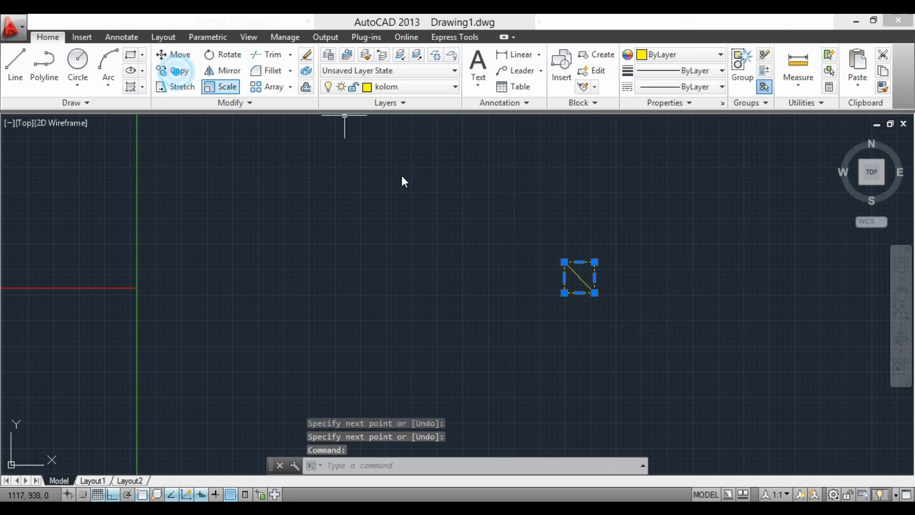
Copy the 15 cm square, by its centre, onto the new vertical axis at both mid-bay axes and onto the right wall at the lower one.
click(579, 277)
scroll(656, 290, down, 6)
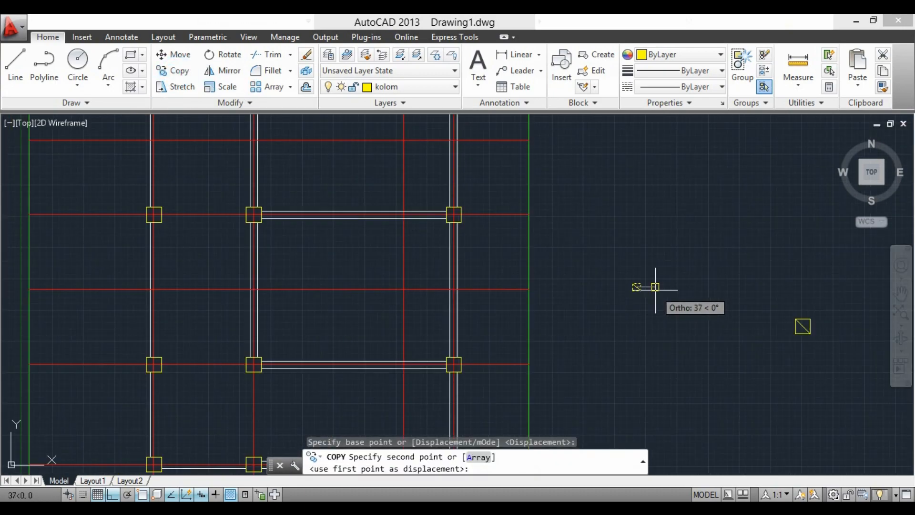
scroll(405, 282, up, 4)
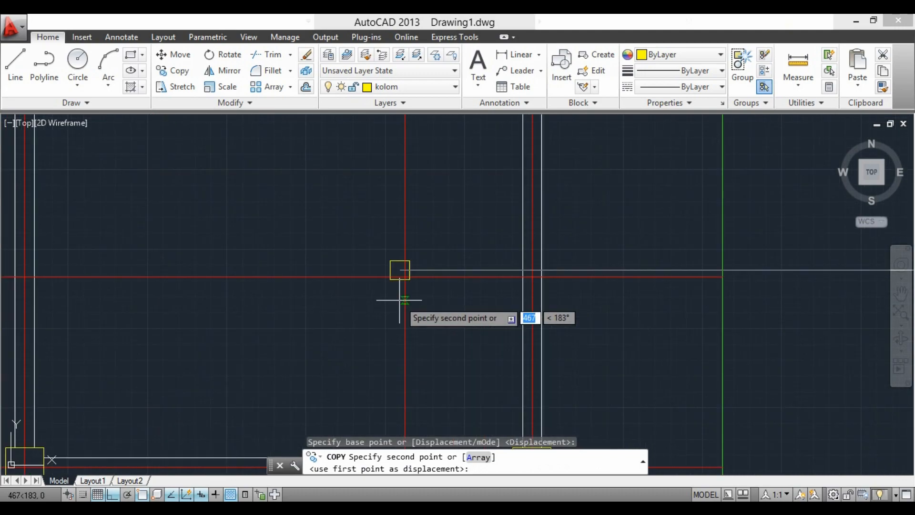
click(406, 276)
scroll(405, 276, down, 3)
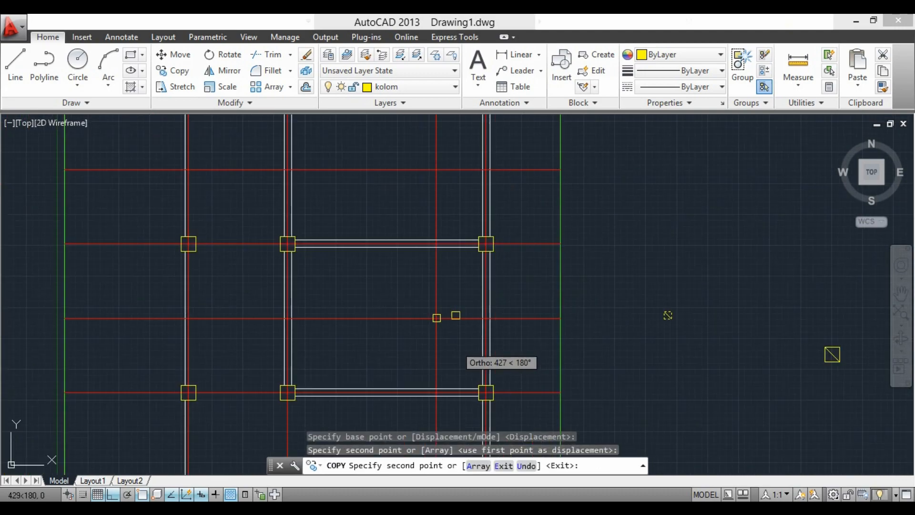
click(436, 177)
scroll(485, 316, up, 5)
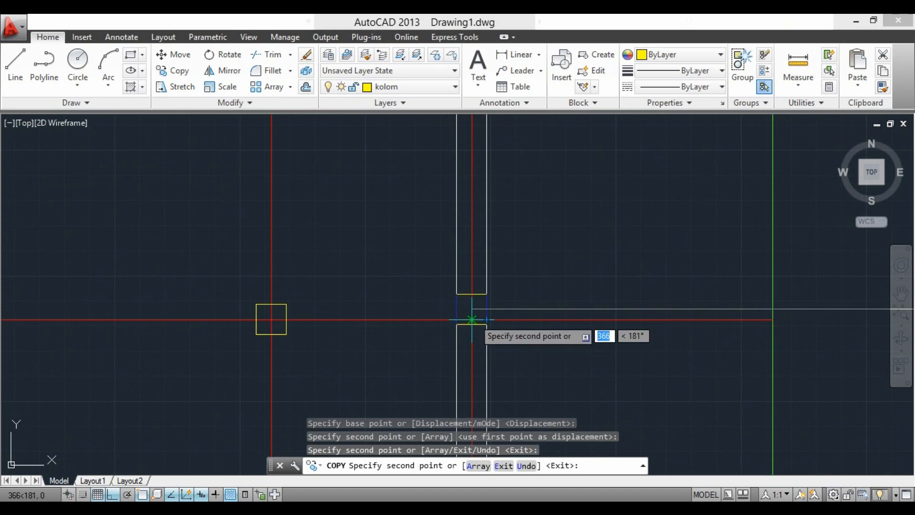
click(474, 319)
scroll(474, 317, down, 4)
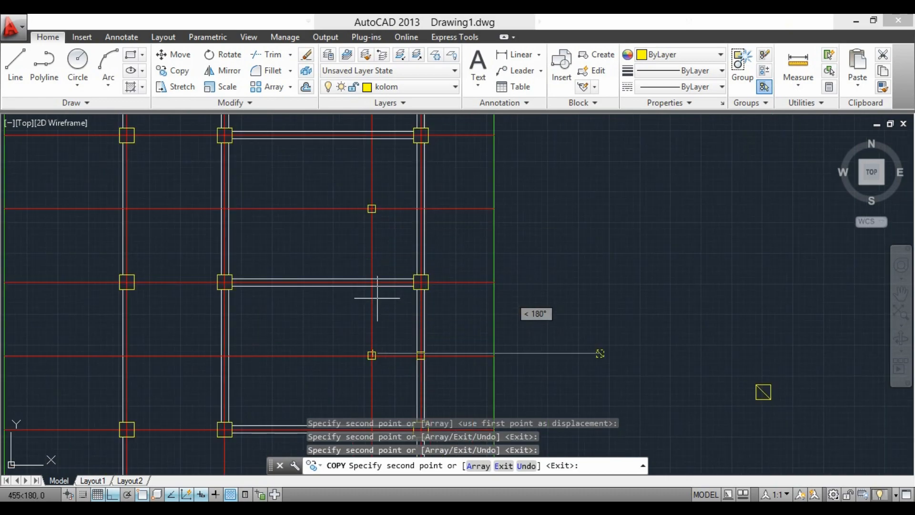
Place two more square copies: where the new vertical axis crosses the wall between the mid-bay axes, and on the right wall at the upper mid-bay axis.
scroll(377, 293, up, 5)
click(357, 261)
scroll(416, 356, down, 5)
scroll(441, 243, up, 5)
click(437, 250)
scroll(400, 315, down, 5)
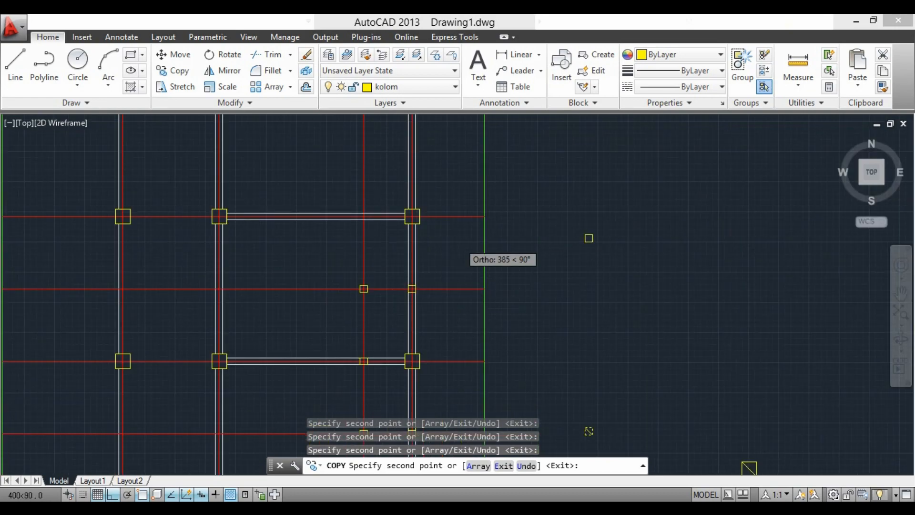
scroll(456, 328, down, 4)
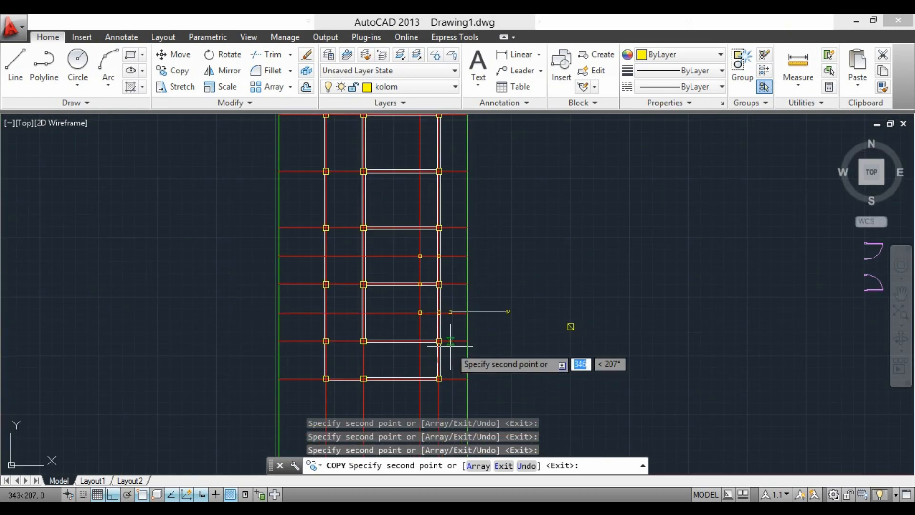
scroll(448, 355, up, 4)
key(Escape)
scroll(503, 316, down, 3)
scroll(430, 225, up, 4)
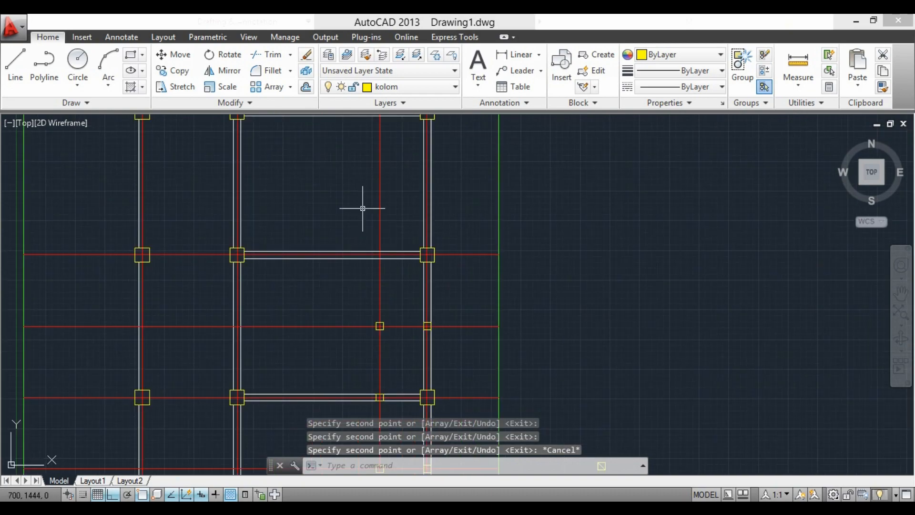
click(306, 87)
key(Return)
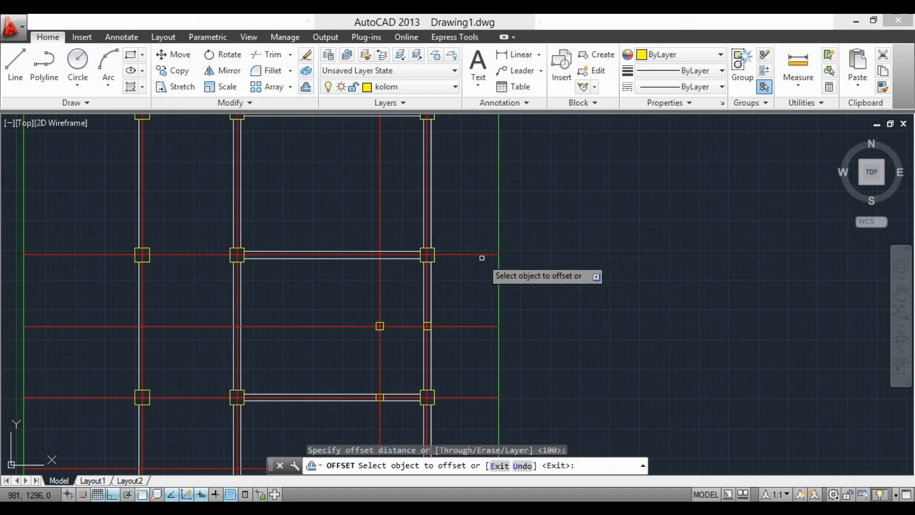
key(Escape)
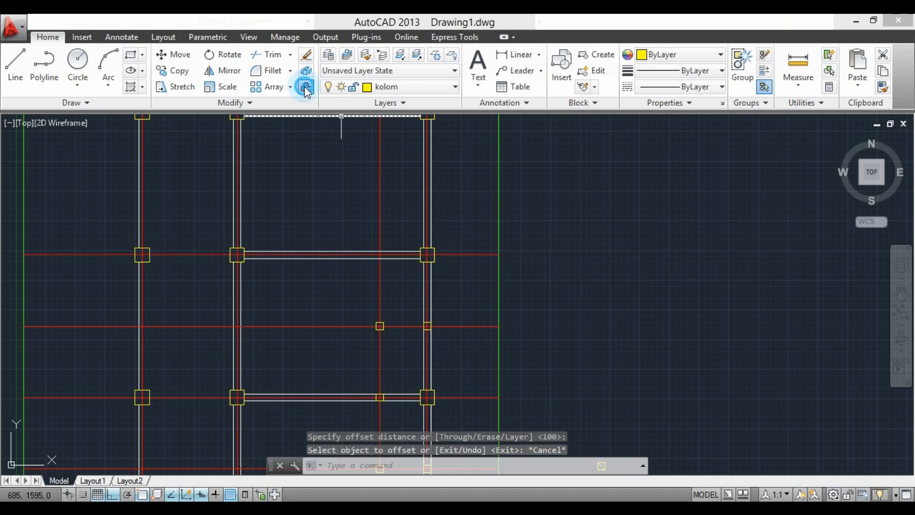
Offset the third and second horizontal column axes from the top of the plan 150 cm upward each.
click(306, 87)
text(150)
key(Return)
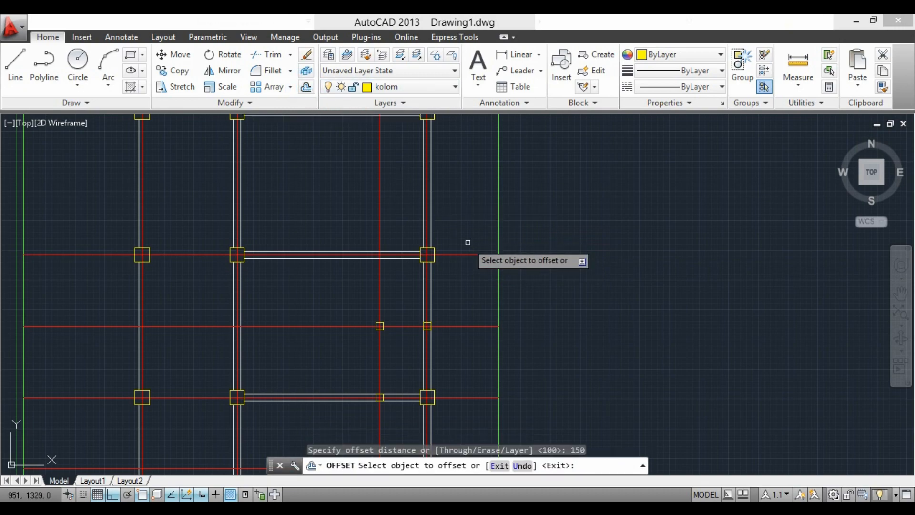
click(454, 254)
click(453, 205)
scroll(432, 296, down, 4)
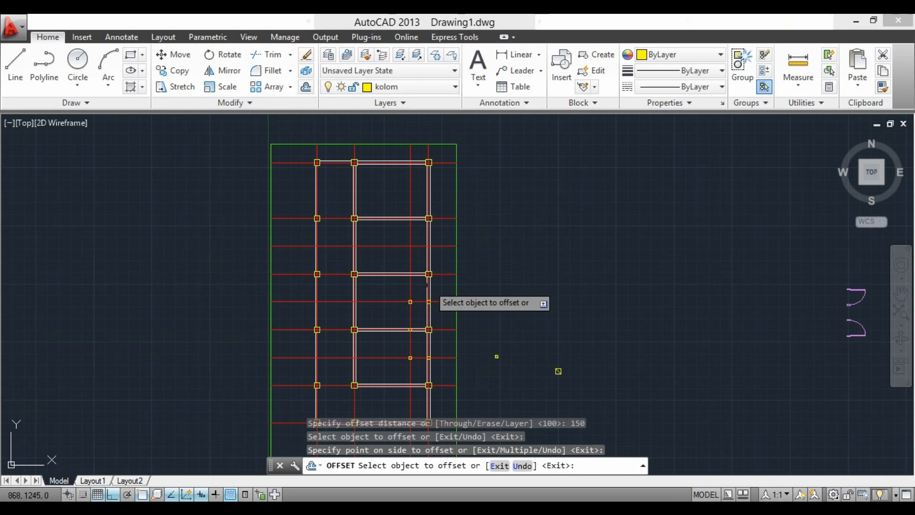
click(449, 217)
click(444, 200)
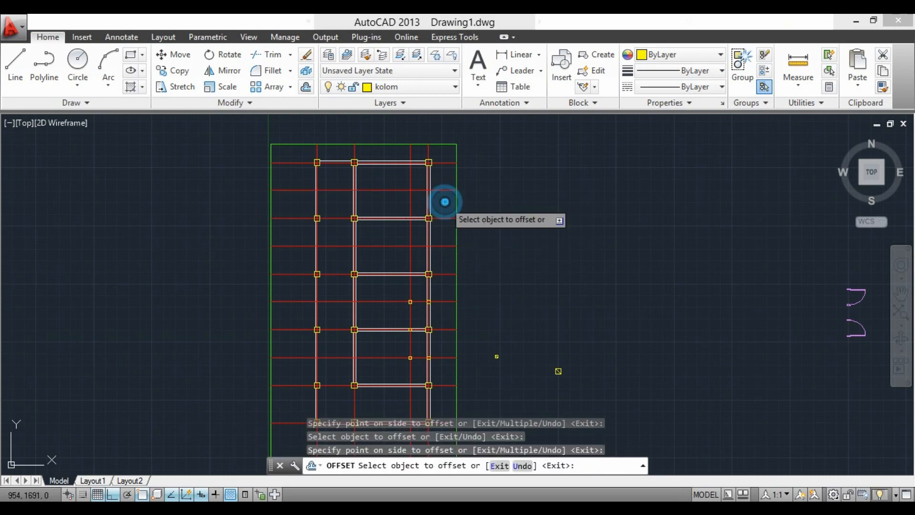
key(Escape)
Copy the 15 cm square onto the second-from-top bay's mid axis at the inner vertical axis and right wall, and onto the horizontal wall above.
scroll(487, 355, up, 4)
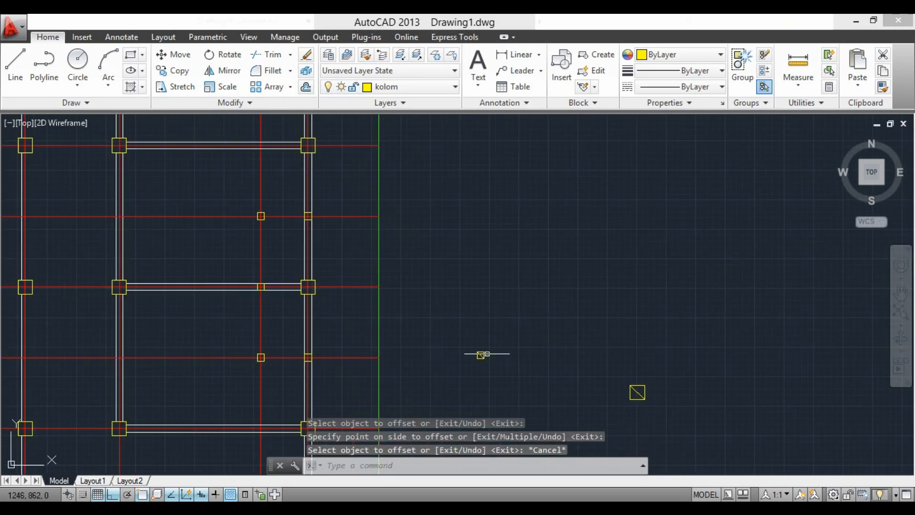
click(180, 71)
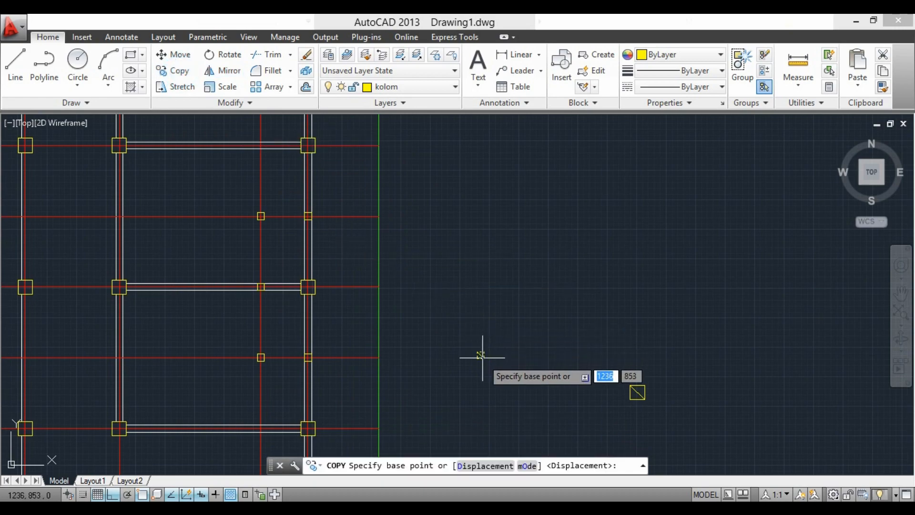
scroll(479, 341, up, 3)
click(477, 328)
scroll(478, 343, down, 5)
scroll(478, 257, up, 5)
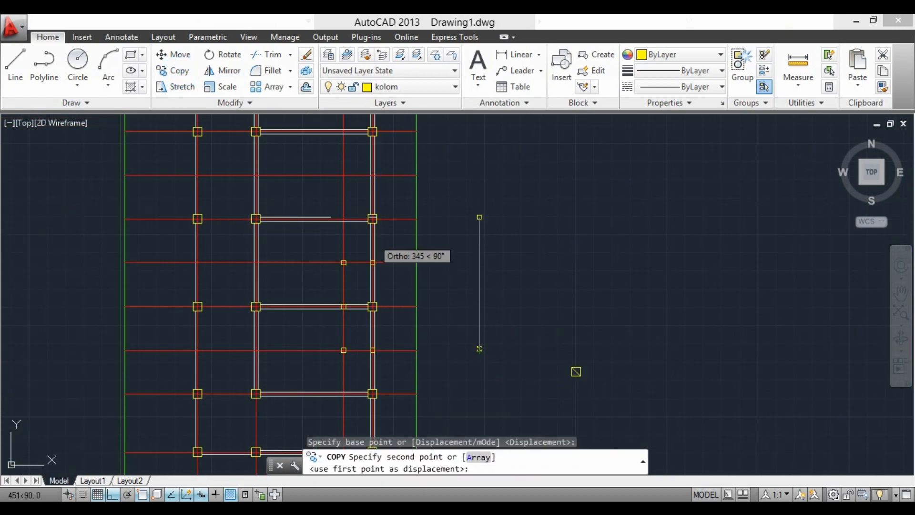
scroll(376, 279, down, 2)
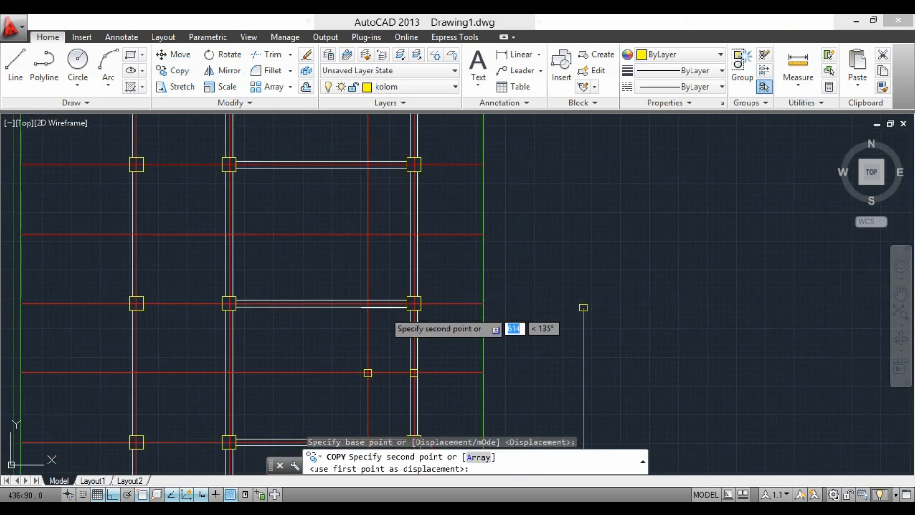
click(378, 158)
scroll(374, 162, up, 4)
click(359, 167)
click(479, 341)
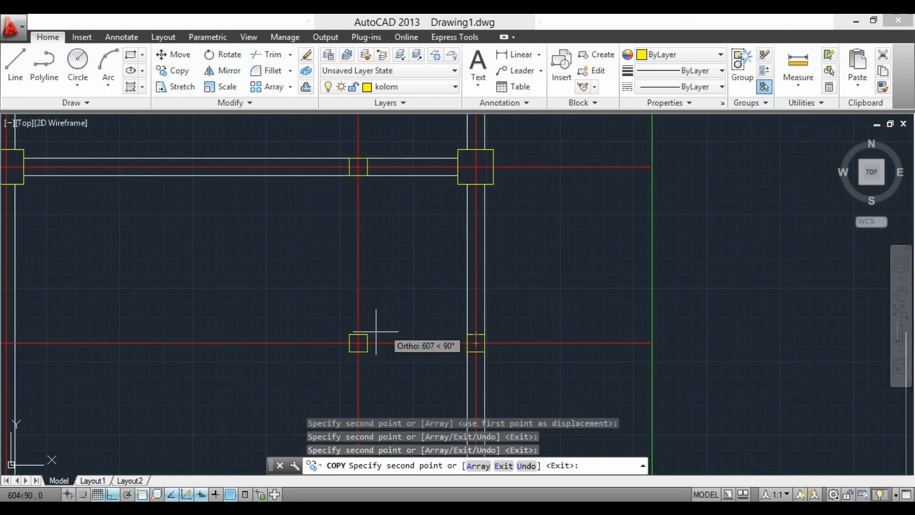
Place copies of the square on the top bay's mid axis at the inner vertical axis and at the right wall, ending the Copy command.
scroll(470, 328, down, 4)
click(366, 206)
scroll(427, 205, up, 4)
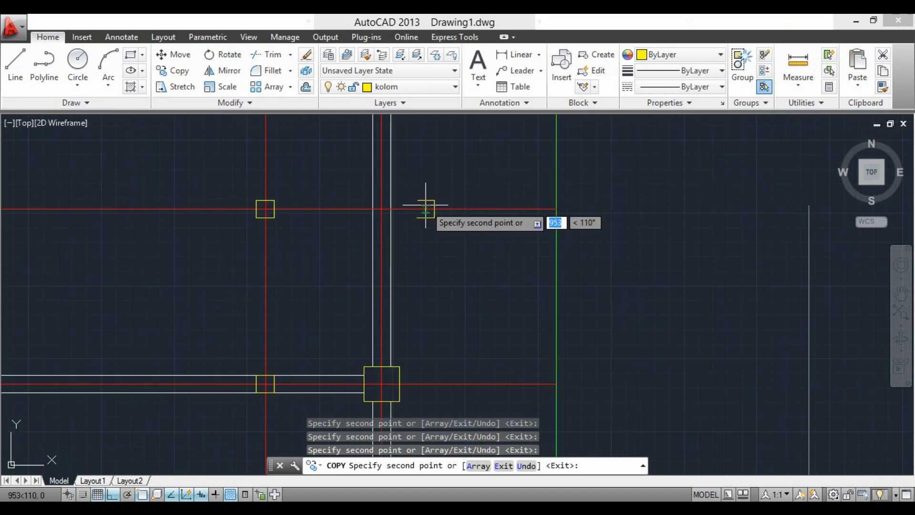
scroll(381, 146, down, 2)
scroll(382, 147, down, 2)
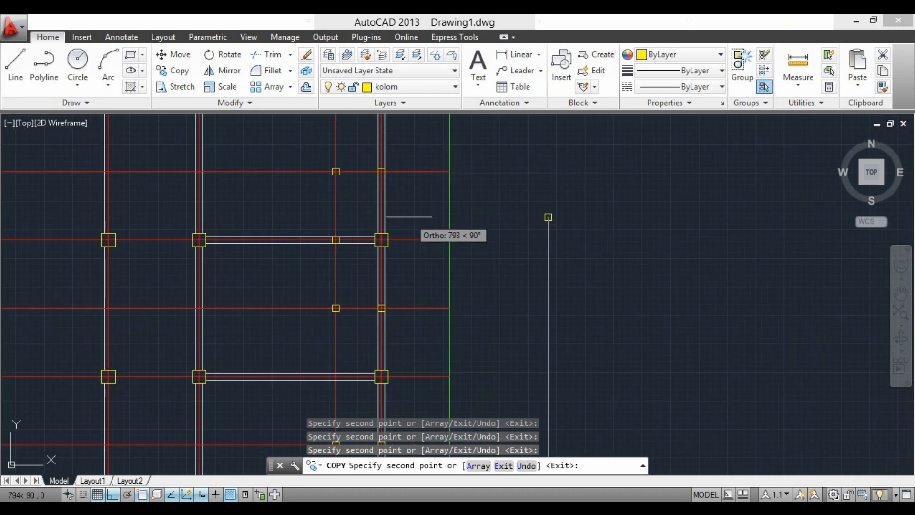
key(Escape)
scroll(406, 201, down, 4)
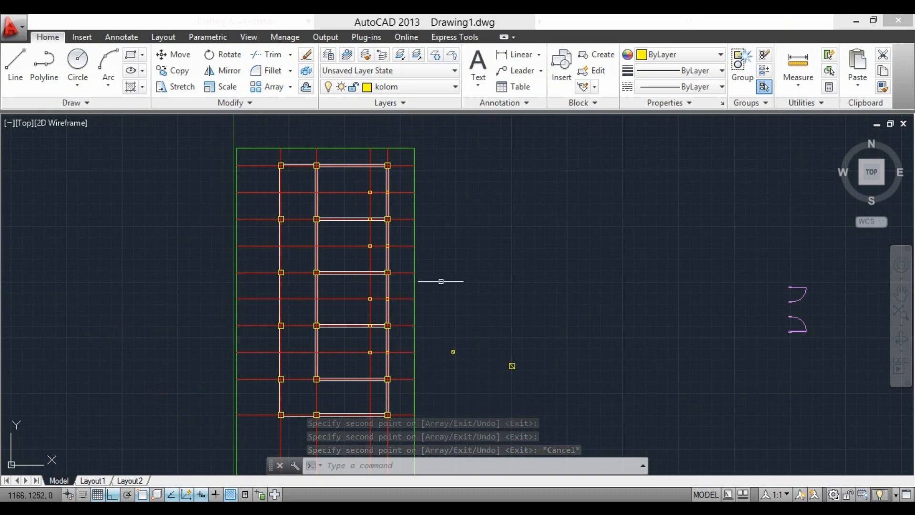
Turn off the AS layer and make dinding the current layer.
click(408, 87)
click(329, 135)
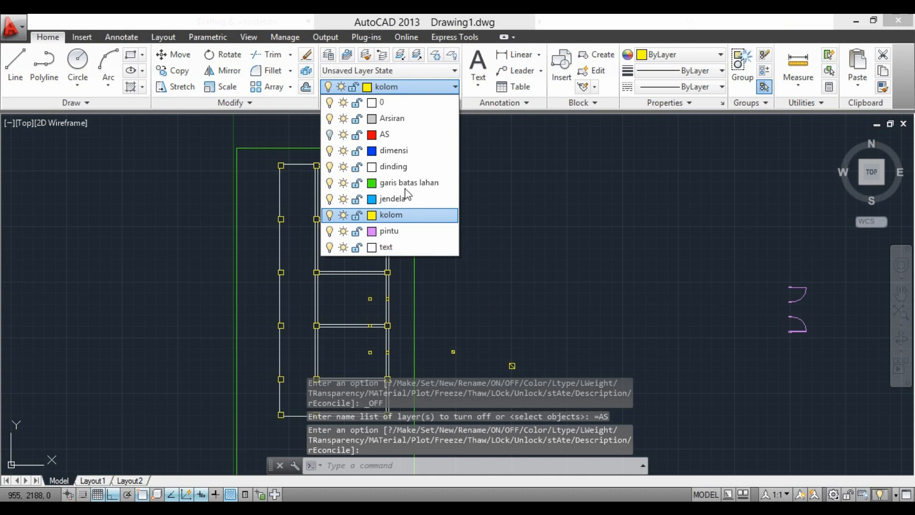
click(393, 167)
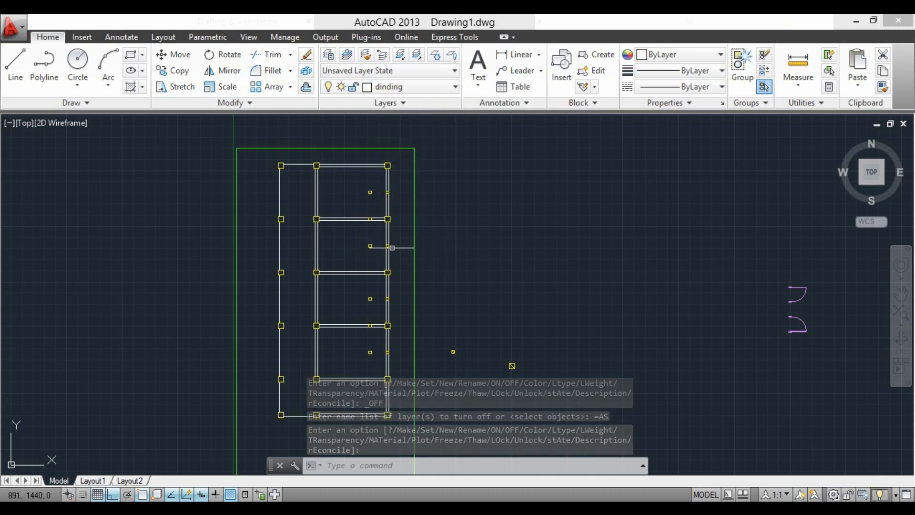
Draw wall rectangles from the small column on the second-lowest inner horizontal wall down to the small column below, and across to the right wall's small column.
middle_drag(380, 344, 400, 255)
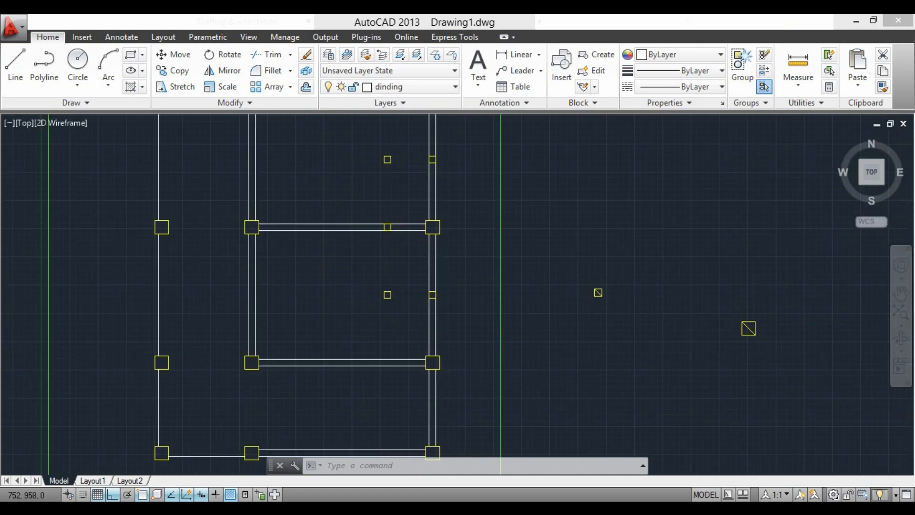
scroll(383, 247, up, 7)
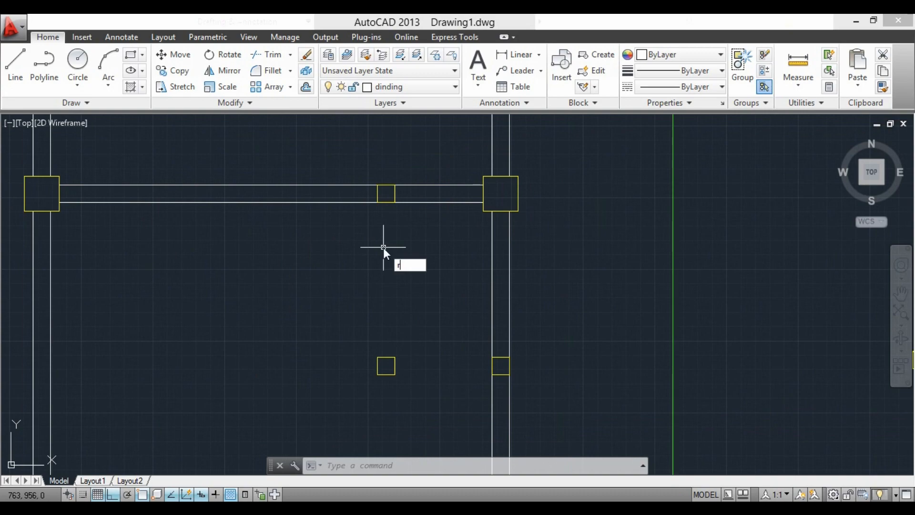
text(ec)
key(Return)
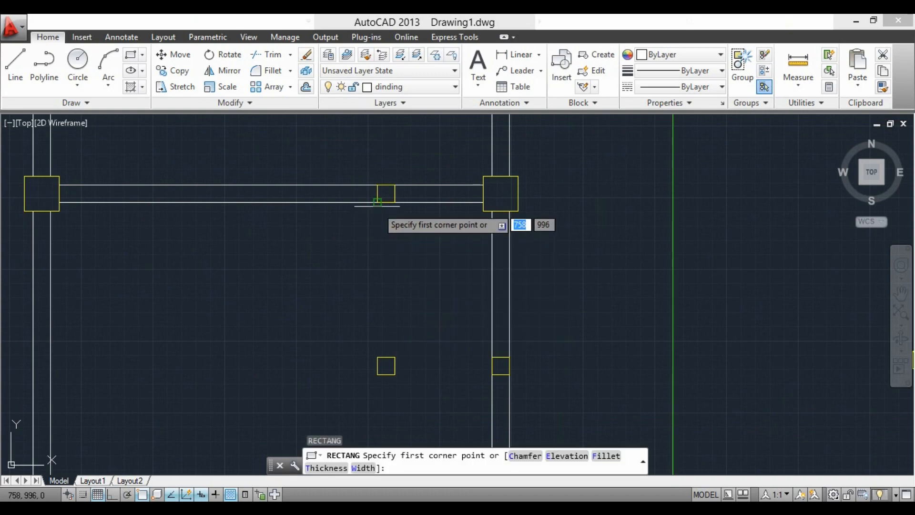
click(378, 202)
click(394, 357)
key(Return)
click(395, 357)
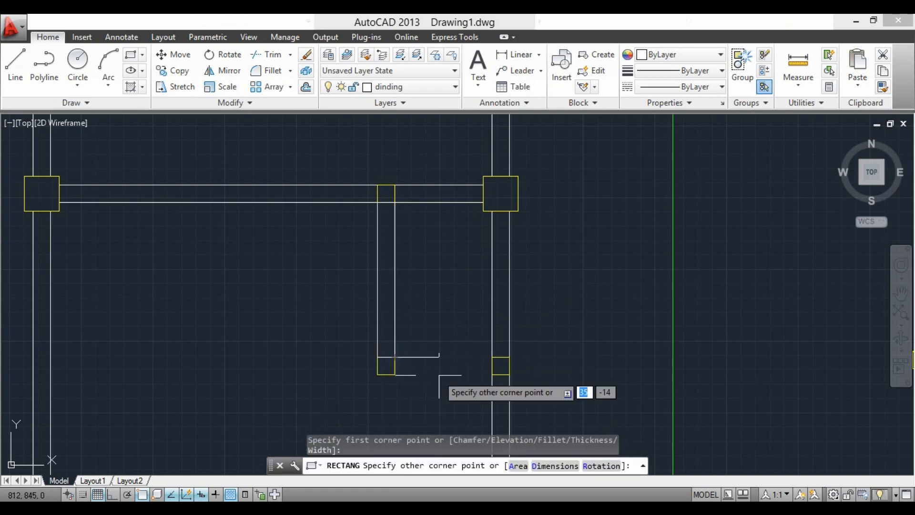
click(492, 375)
Draw wall rectangles from the same horizontal wall up to the small column above it, and from that column across to the right wall.
scroll(423, 388, down, 4)
scroll(410, 264, up, 4)
key(Return)
click(394, 231)
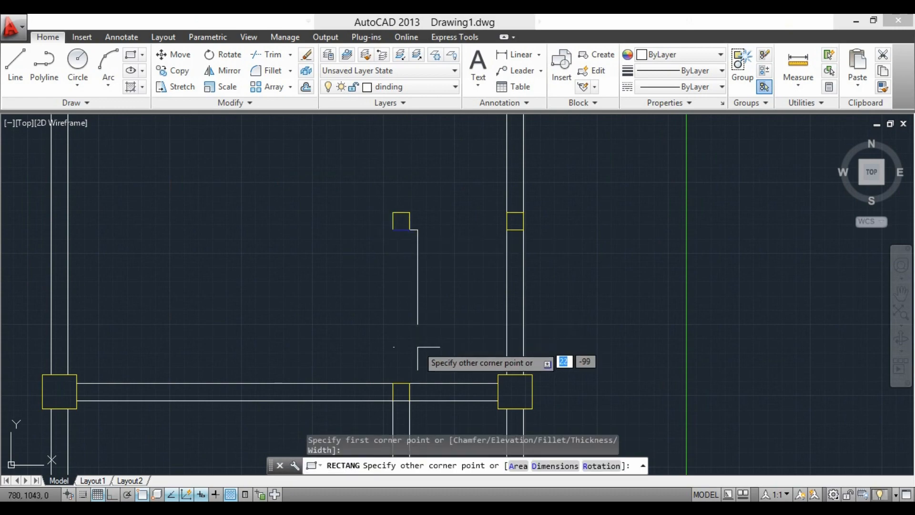
click(409, 383)
key(Return)
click(410, 213)
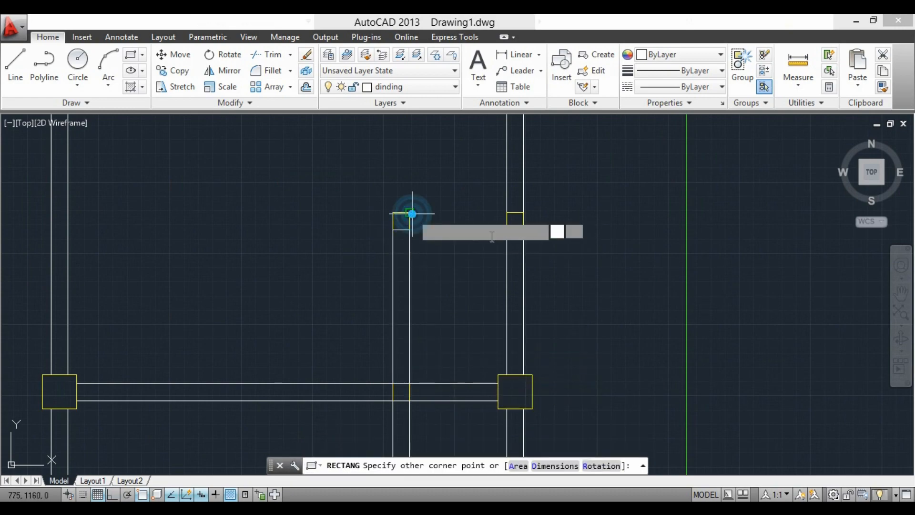
click(522, 229)
scroll(449, 248, down, 2)
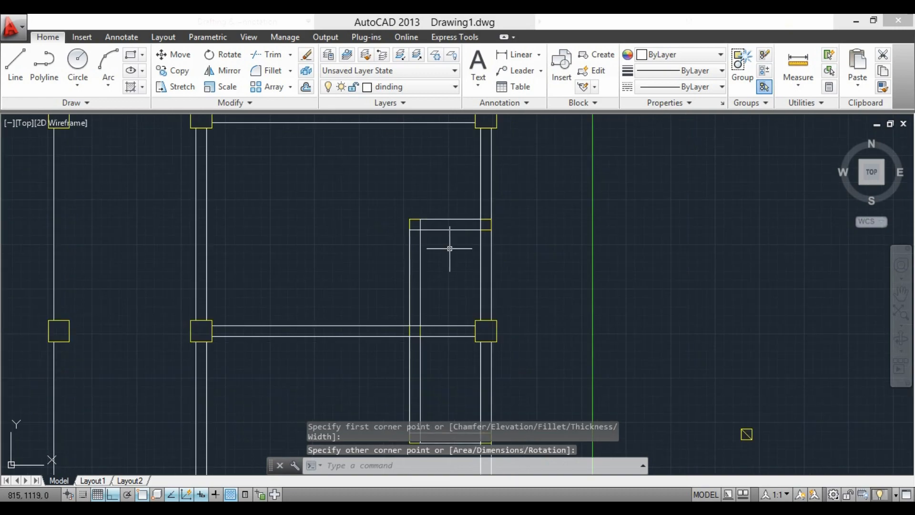
Copy the four new wall rectangles straight up onto the upper group of small columns, using a large right-wall column's corner as base point.
scroll(449, 248, down, 3)
mouse_move(482, 244)
middle_down()
mouse_move(425, 286)
mouse_move(419, 310)
middle_up()
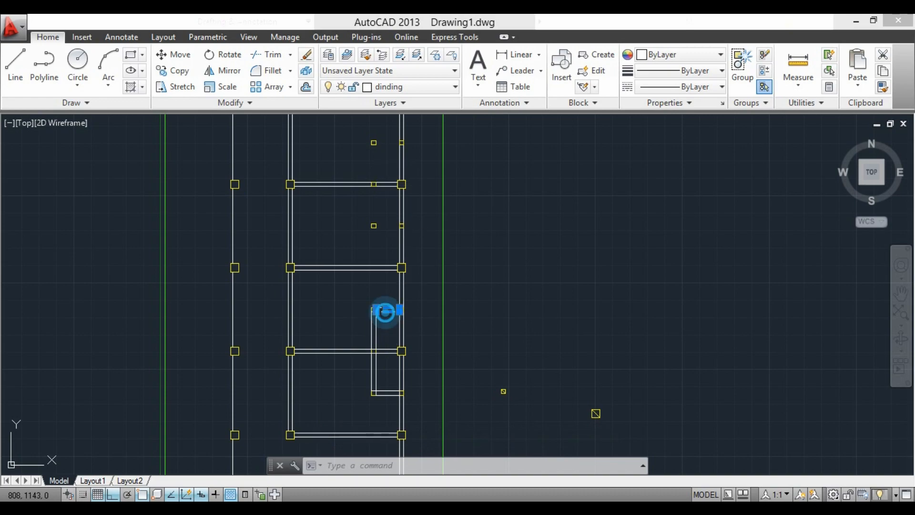
click(372, 372)
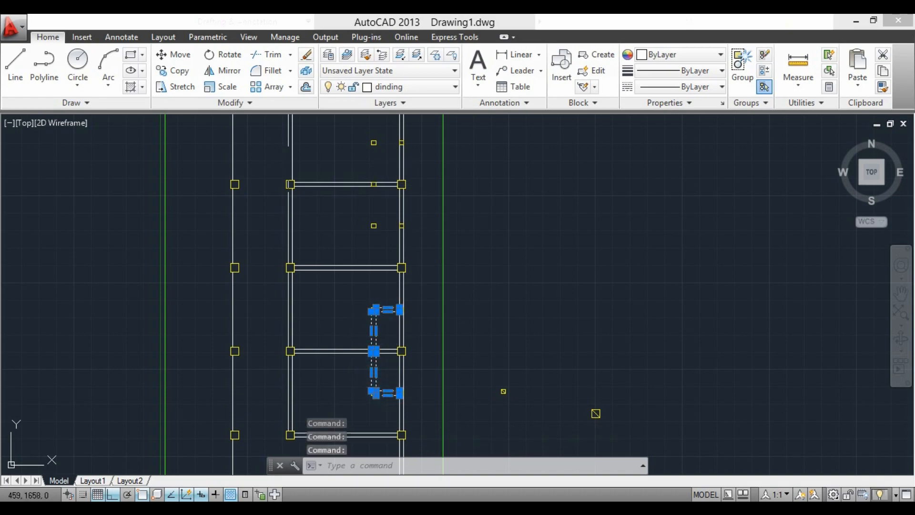
click(174, 70)
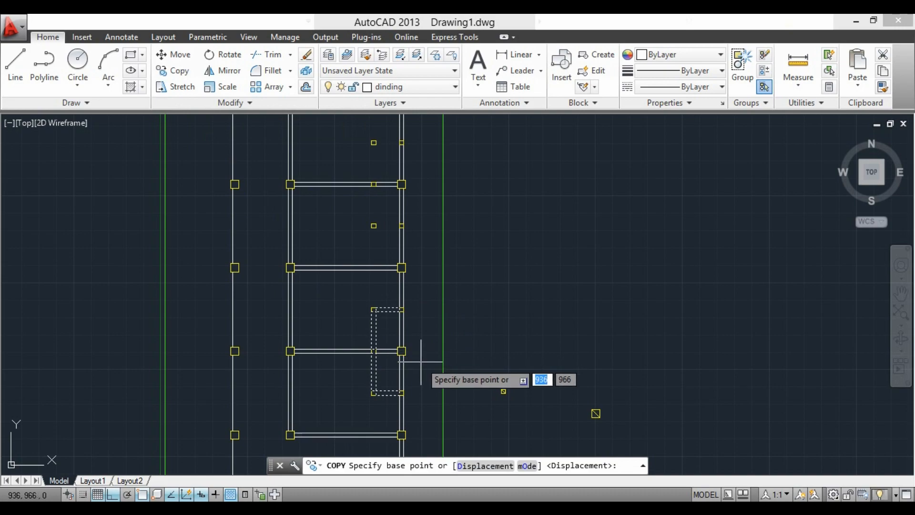
scroll(421, 362, up, 4)
click(349, 305)
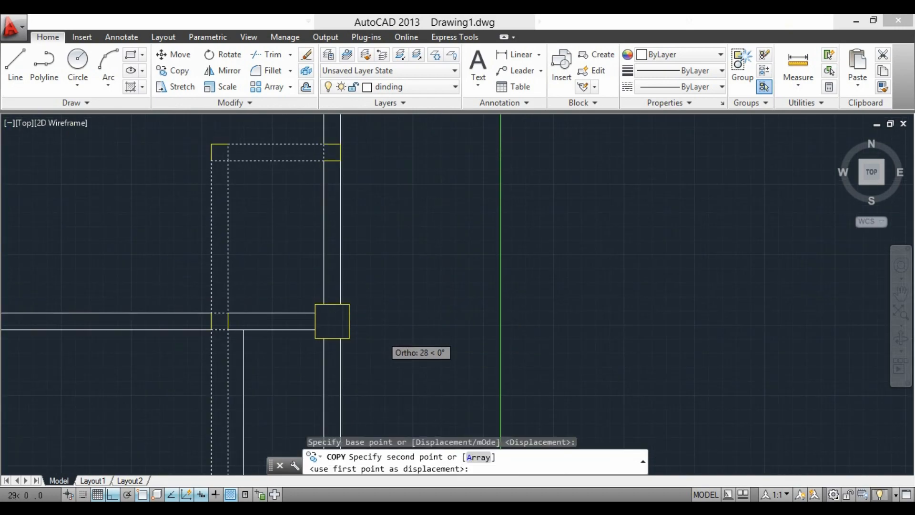
scroll(380, 334, down, 3)
scroll(375, 155, up, 3)
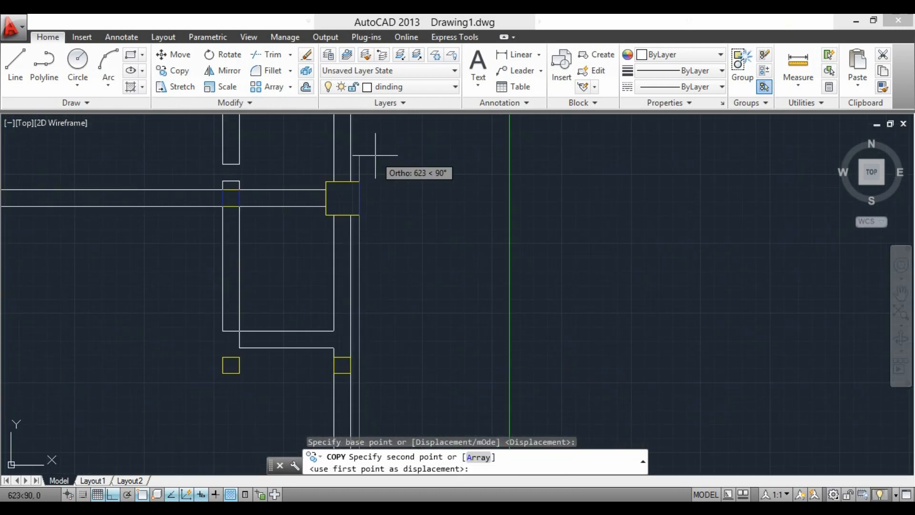
click(419, 215)
scroll(425, 232, down, 2)
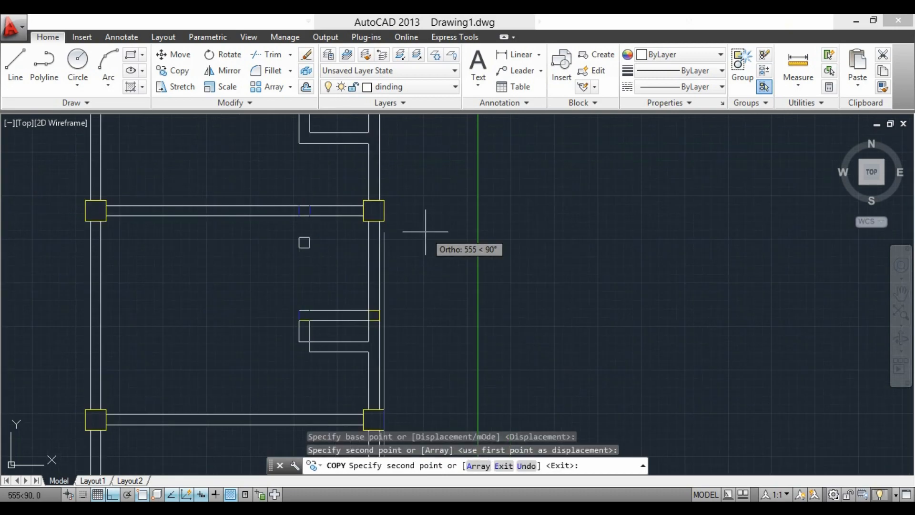
scroll(424, 234, down, 2)
key(Escape)
scroll(429, 225, down, 2)
scroll(429, 224, up, 2)
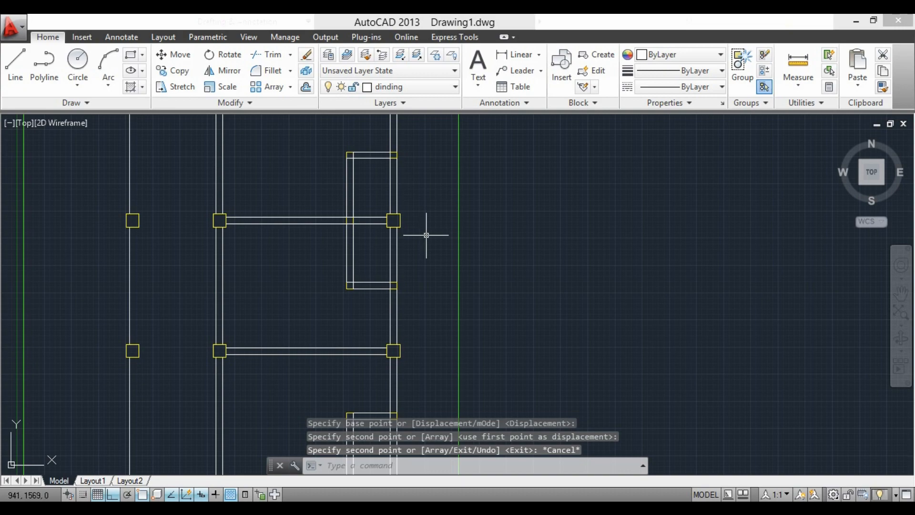
scroll(428, 230, down, 2)
middle_drag(576, 389, 364, 255)
scroll(363, 255, up, 5)
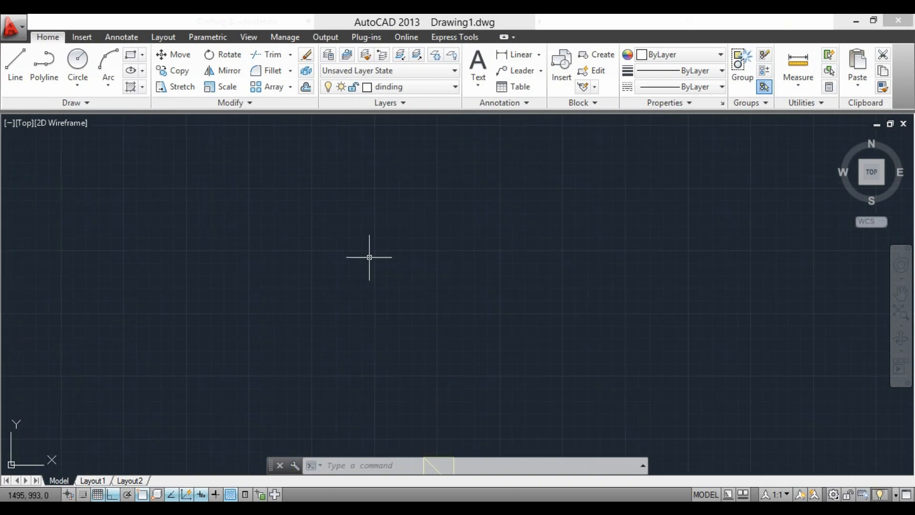
scroll(364, 247, down, 2)
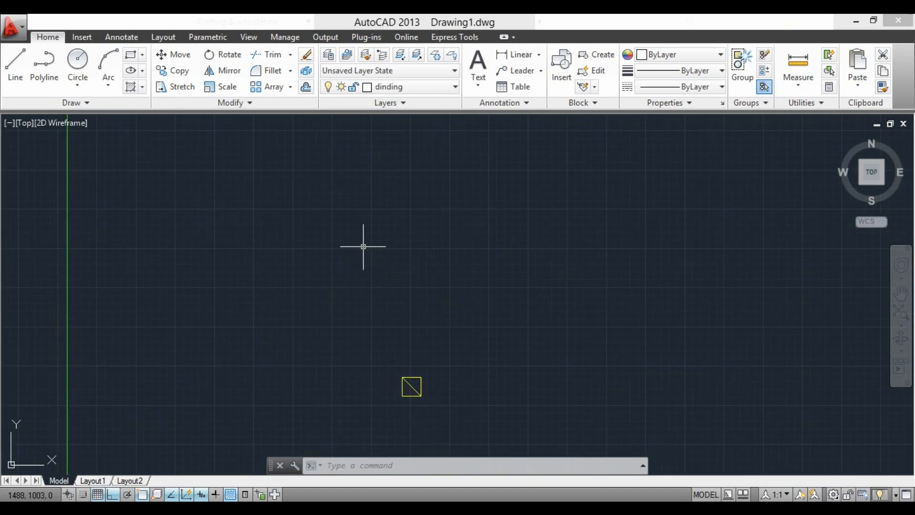
text(PL)
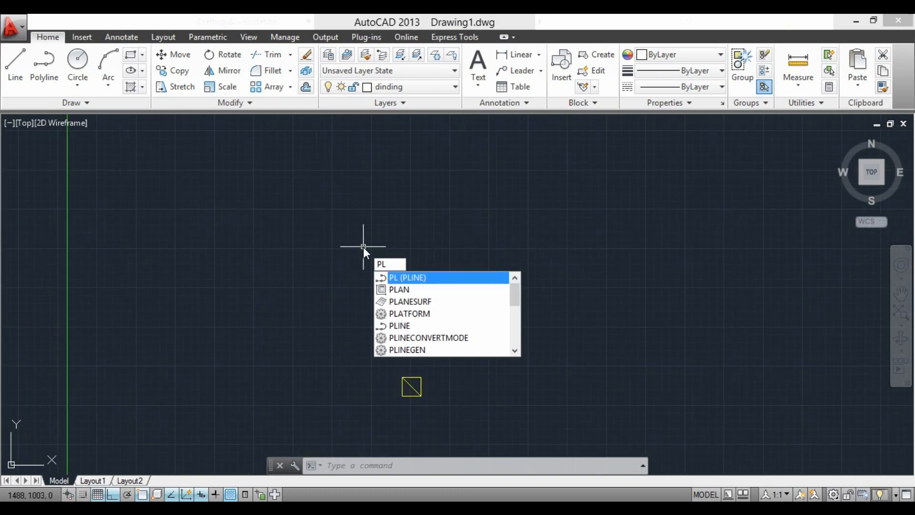
key(Return)
click(363, 247)
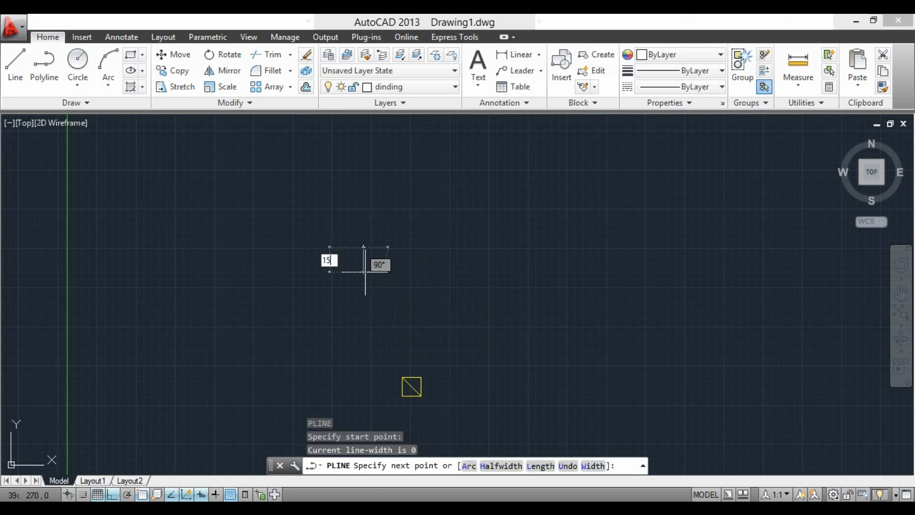
key(Return)
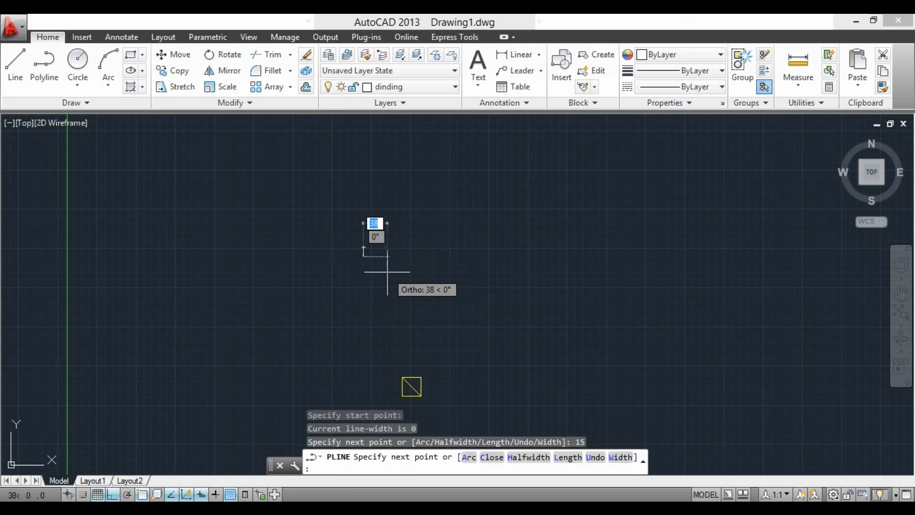
scroll(383, 257, up, 6)
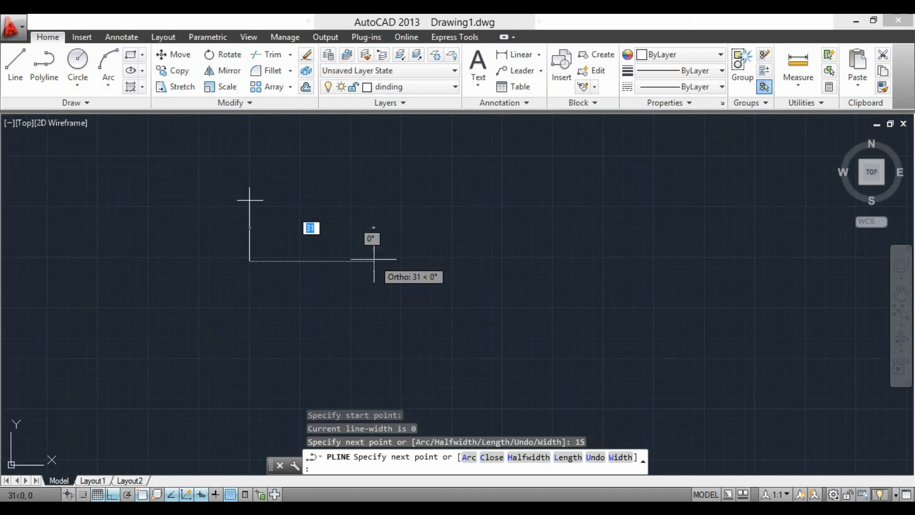
key(Escape)
click(286, 253)
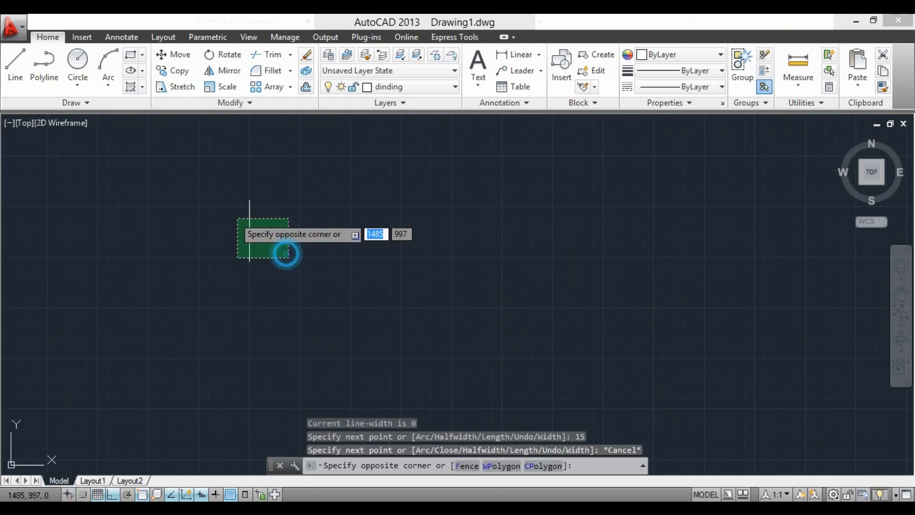
click(227, 206)
key(Delete)
Draw a closed notched polyline outside the plan: 15 down, 5 right, 12 up, 1 left, 3 up, and back to the start point.
text(pl)
key(Return)
click(251, 223)
text(15)
key(Return)
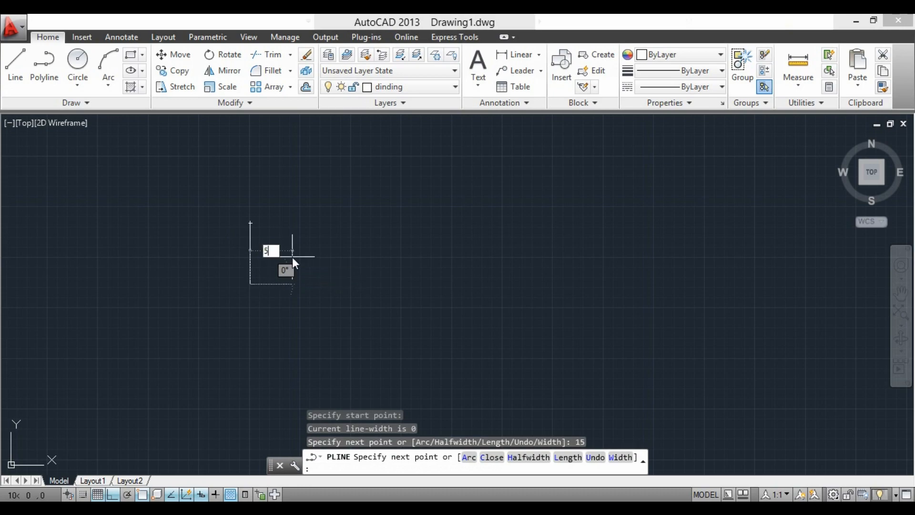
key(Return)
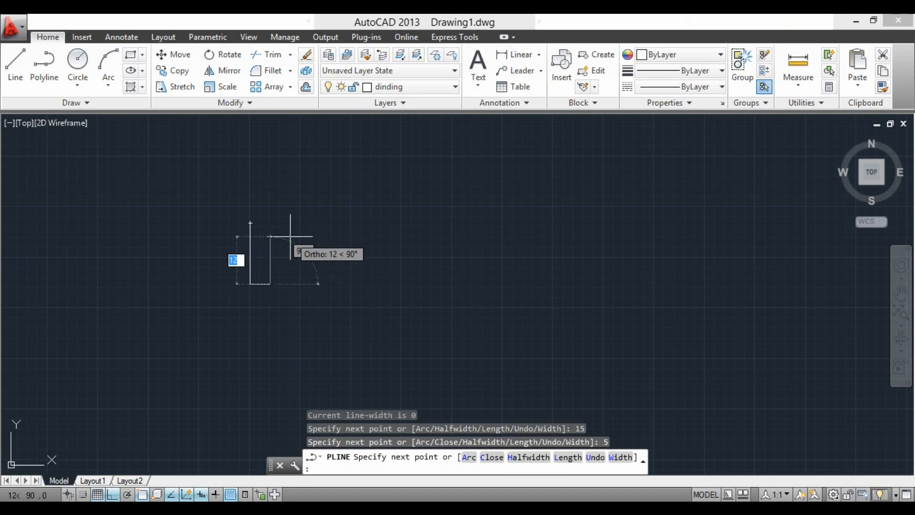
text(12)
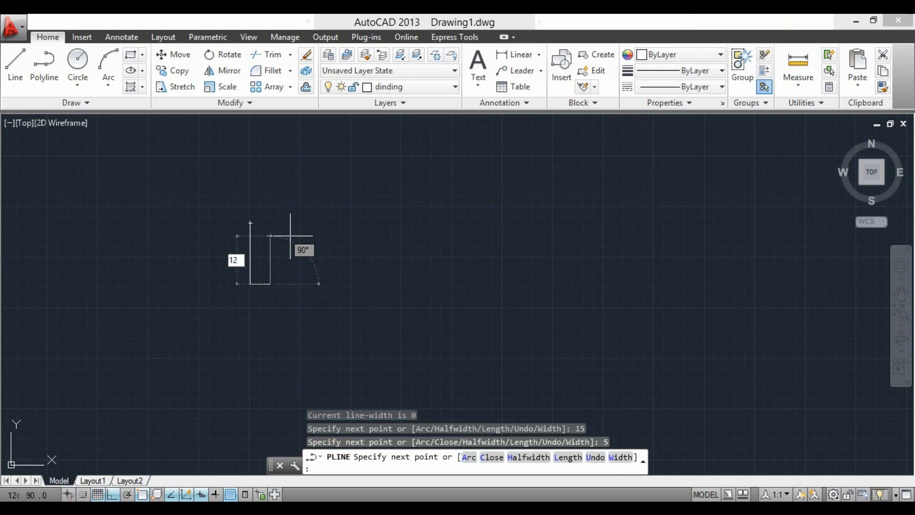
key(Return)
scroll(264, 234, up, 2)
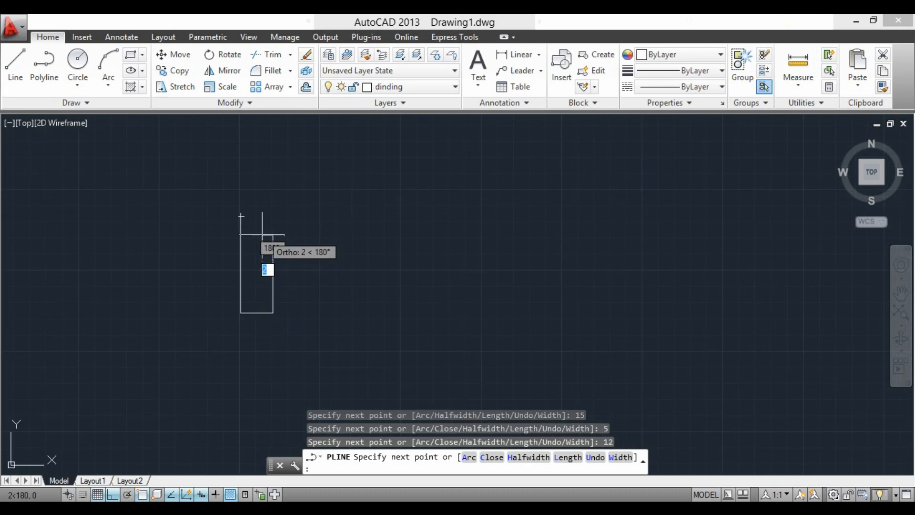
text(1)
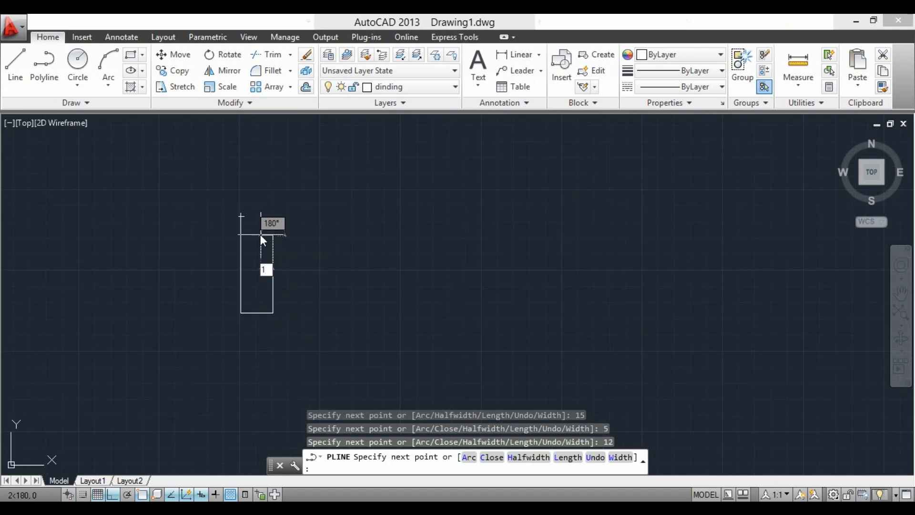
key(Return)
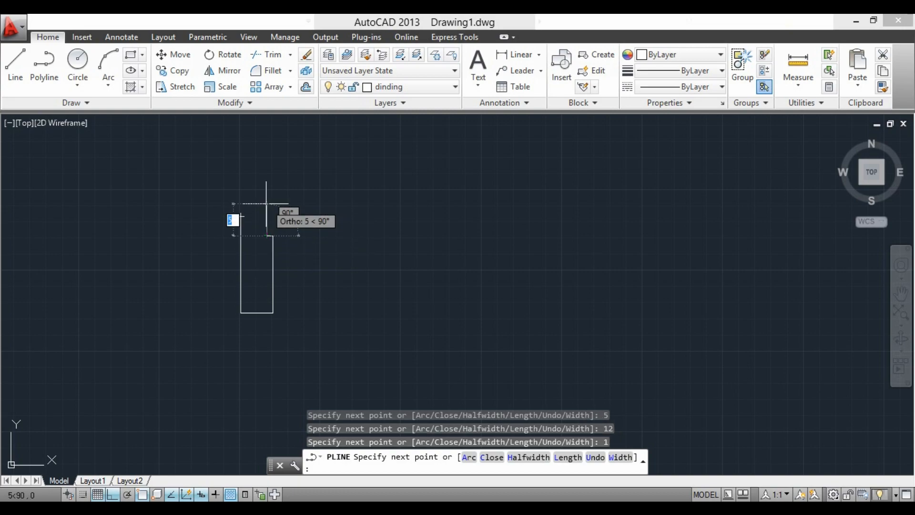
text(3)
key(Return)
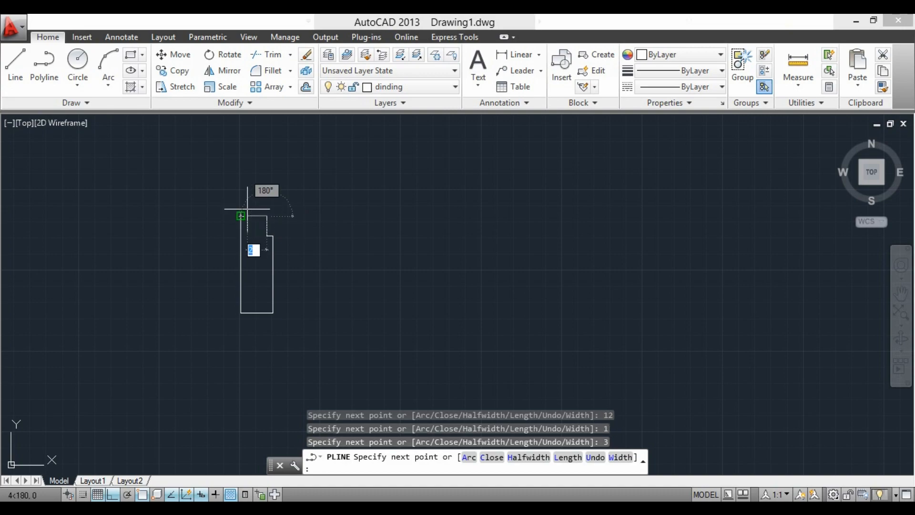
click(241, 215)
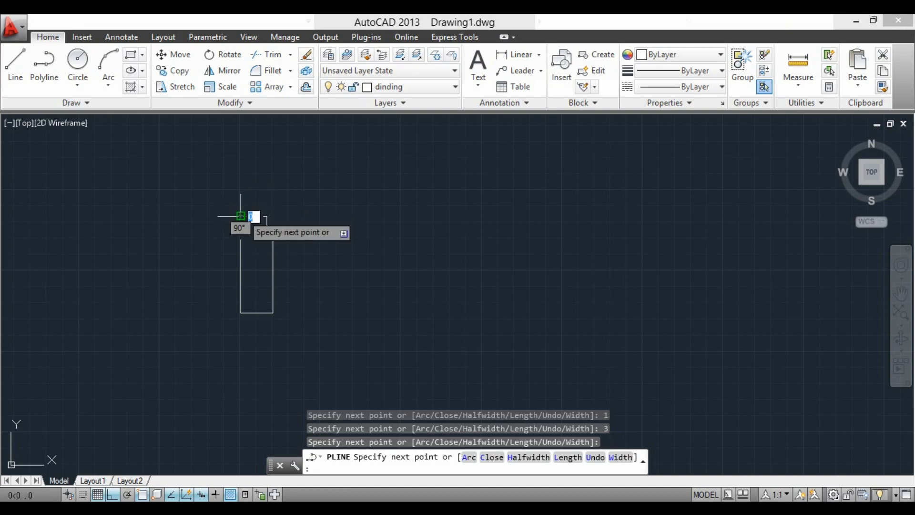
key(Escape)
Draw an 82 by 3 rectangle extending right from the inner corner of the frame profile's notch.
scroll(278, 252, up, 4)
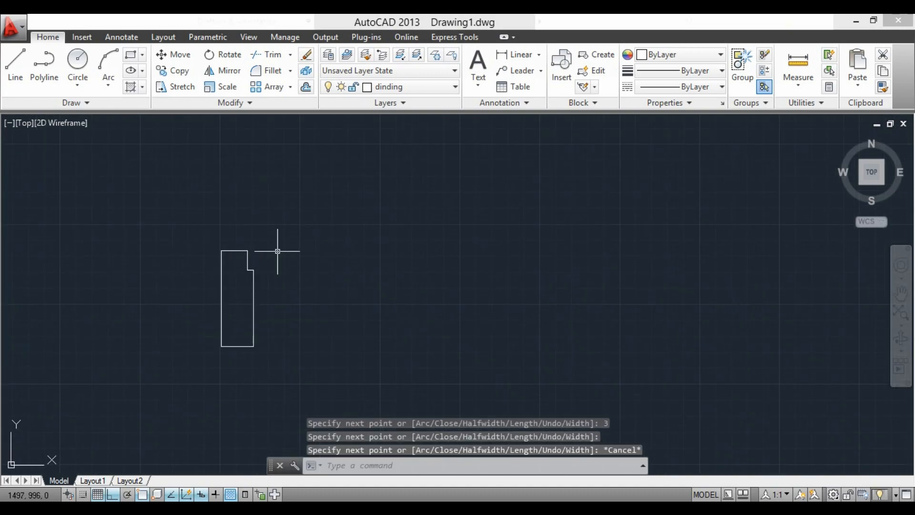
scroll(265, 257, up, 4)
scroll(269, 258, down, 2)
middle_drag(271, 259, 270, 244)
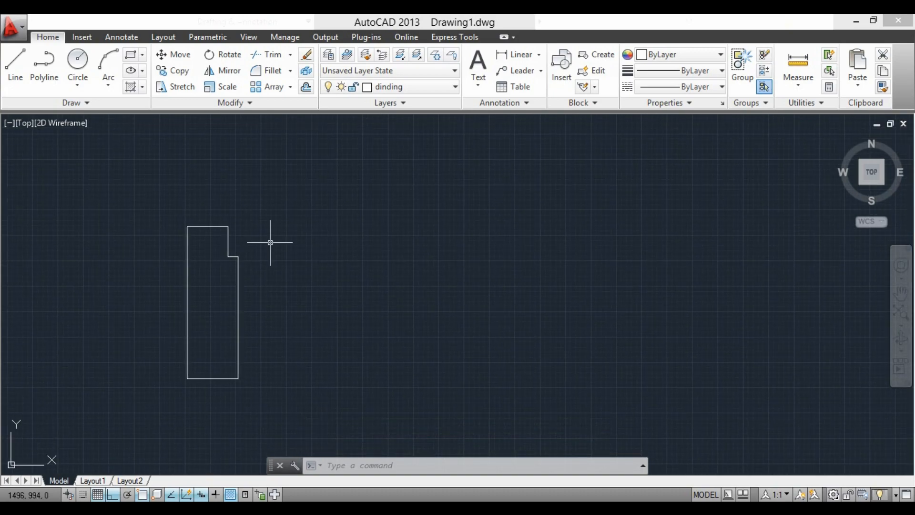
scroll(267, 271, down, 2)
text(REc)
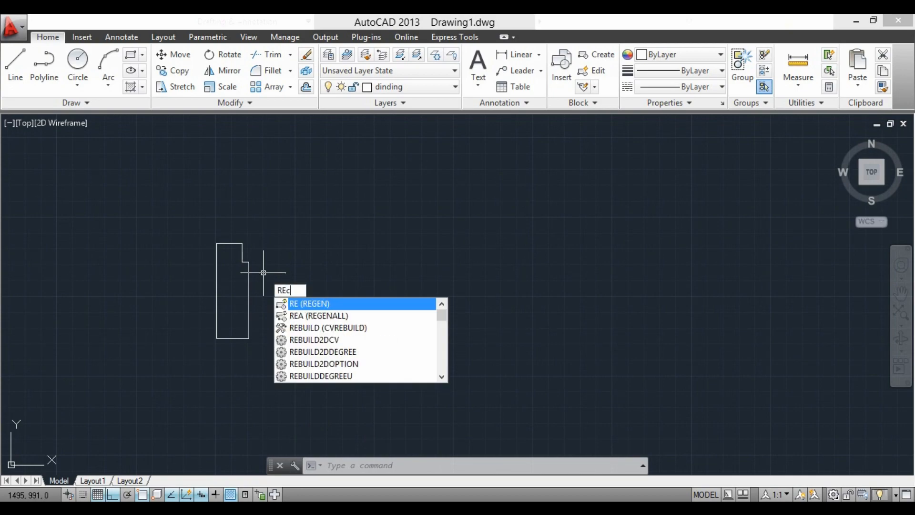
key(Return)
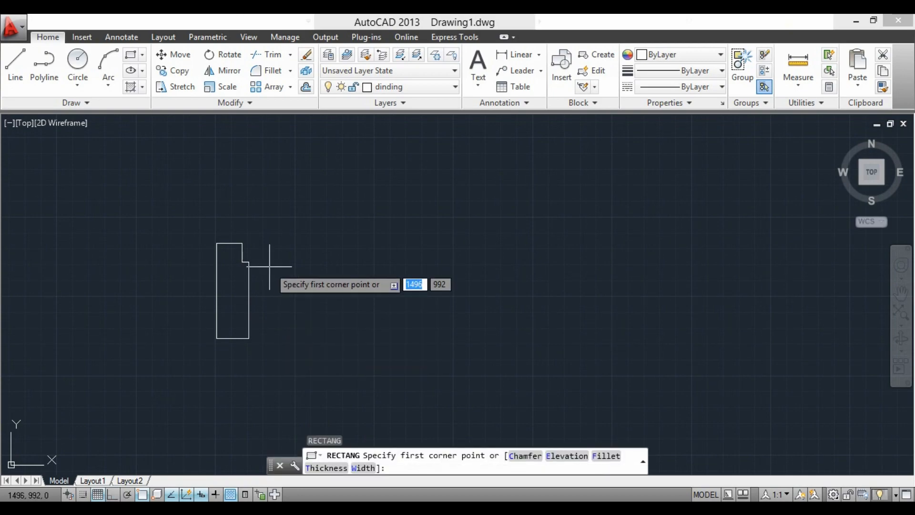
click(242, 262)
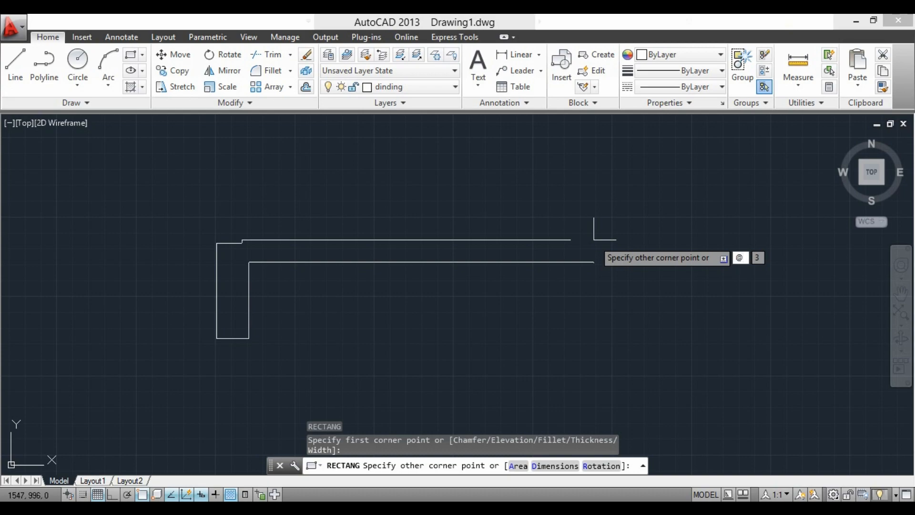
key(Tab)
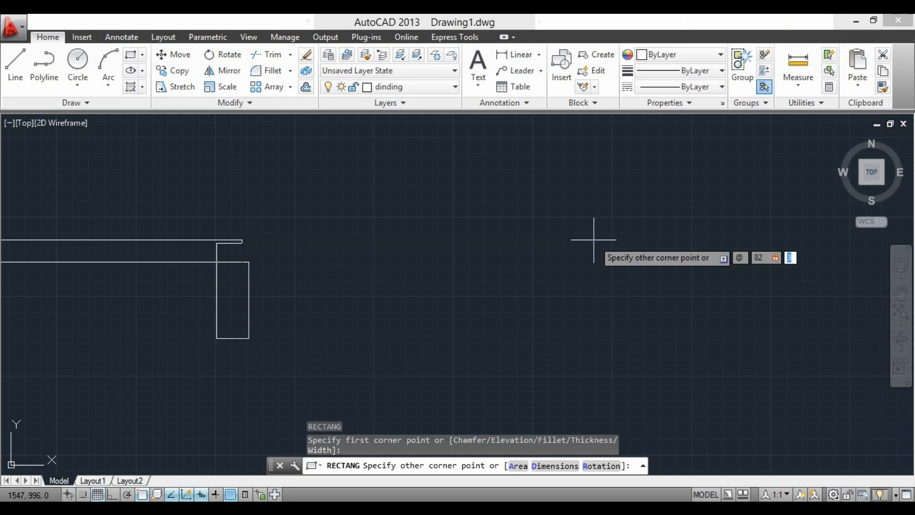
key(Return)
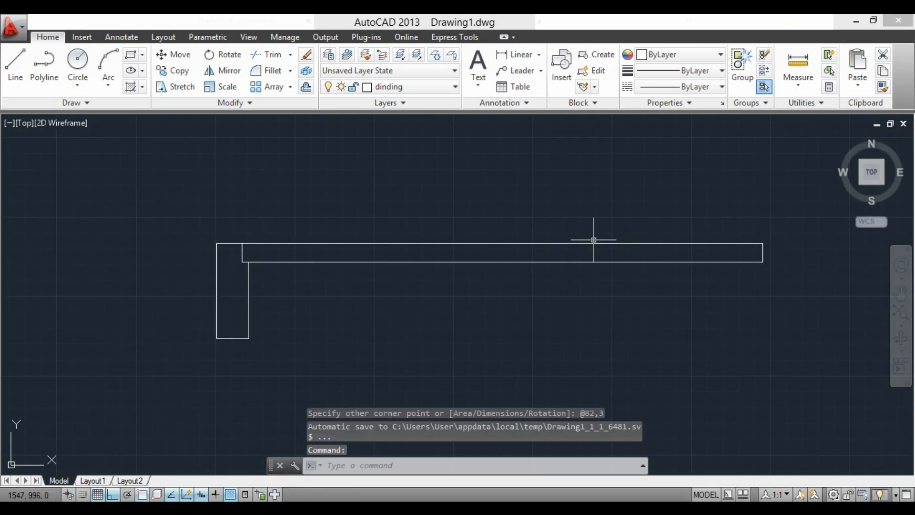
Mirror the notched frame profile about a vertical line through the long rectangle's midpoint, keeping the original.
scroll(313, 284, down, 2)
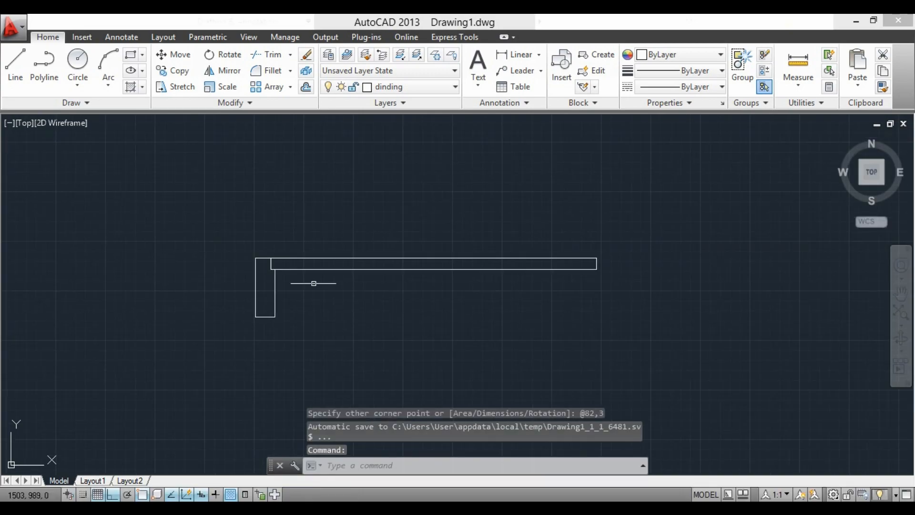
click(275, 289)
click(219, 70)
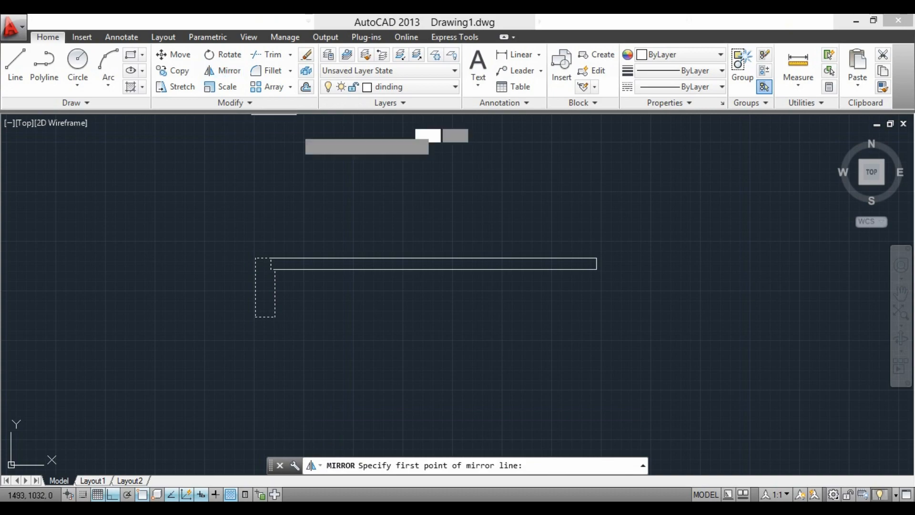
click(434, 269)
click(450, 331)
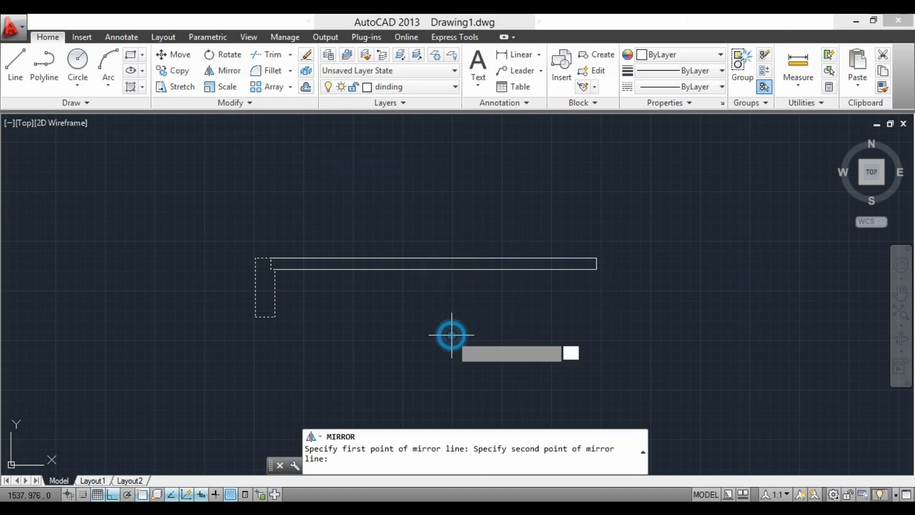
key(Return)
Rotate the long rectangle 90° about its upper-left corner so it stands upright as an open door leaf.
click(468, 300)
click(425, 244)
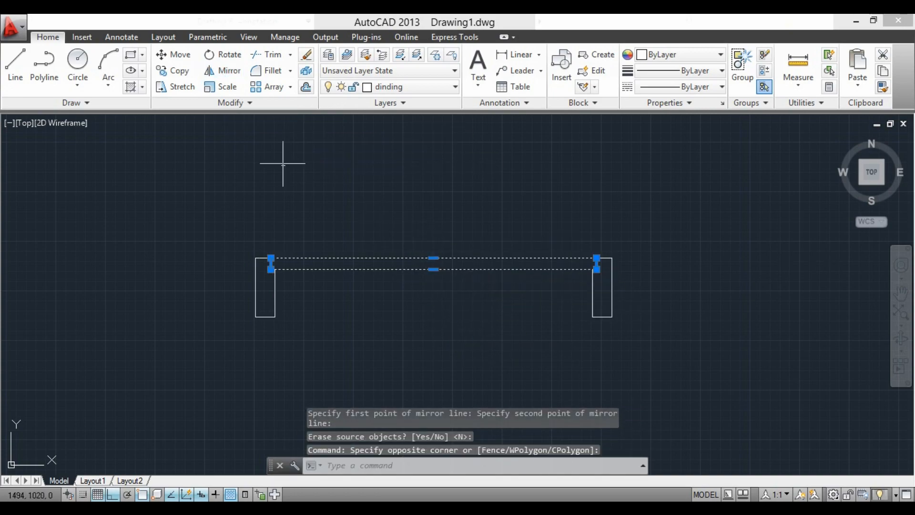
click(215, 58)
scroll(288, 234, up, 3)
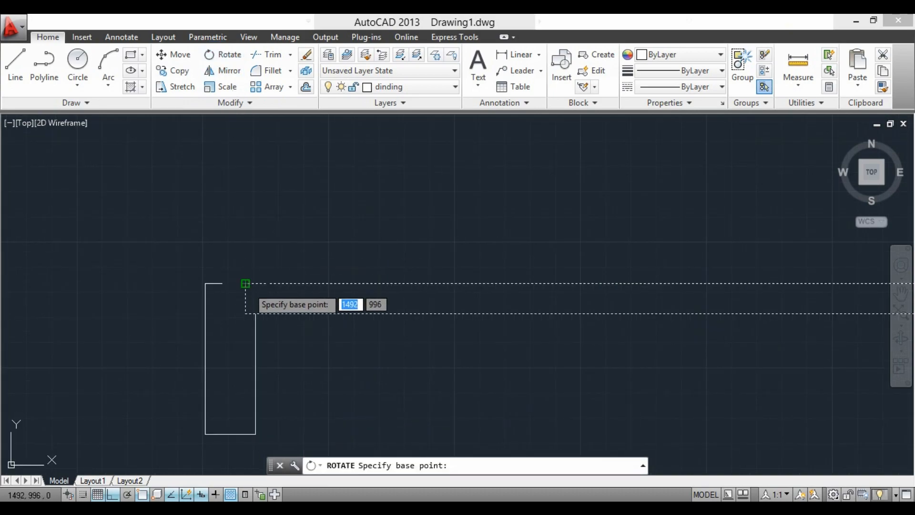
click(245, 283)
scroll(261, 243, down, 5)
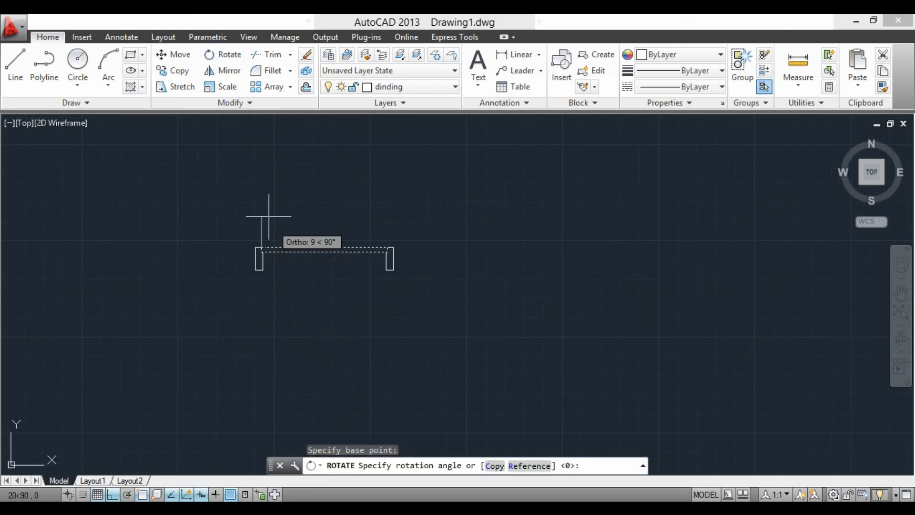
click(282, 188)
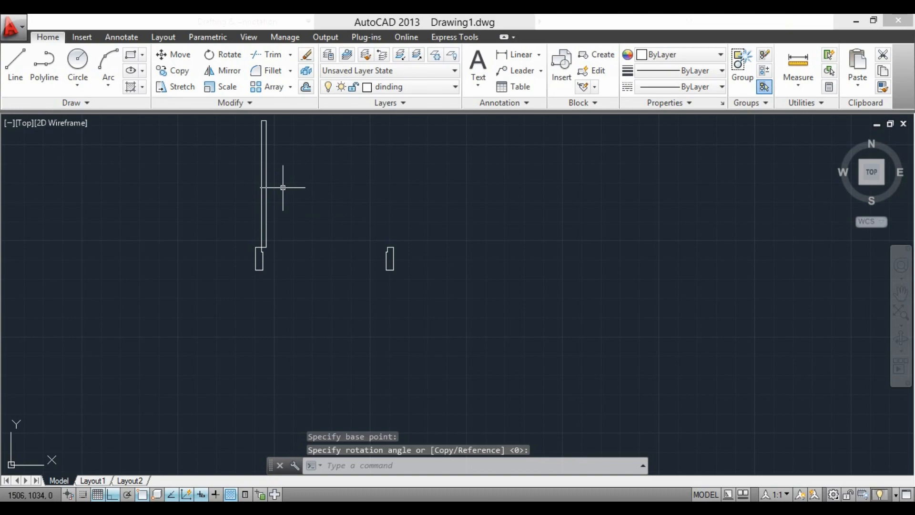
Draw a circle centred on the door leaf's lower end with its radius reaching the leaf's upper end.
click(77, 61)
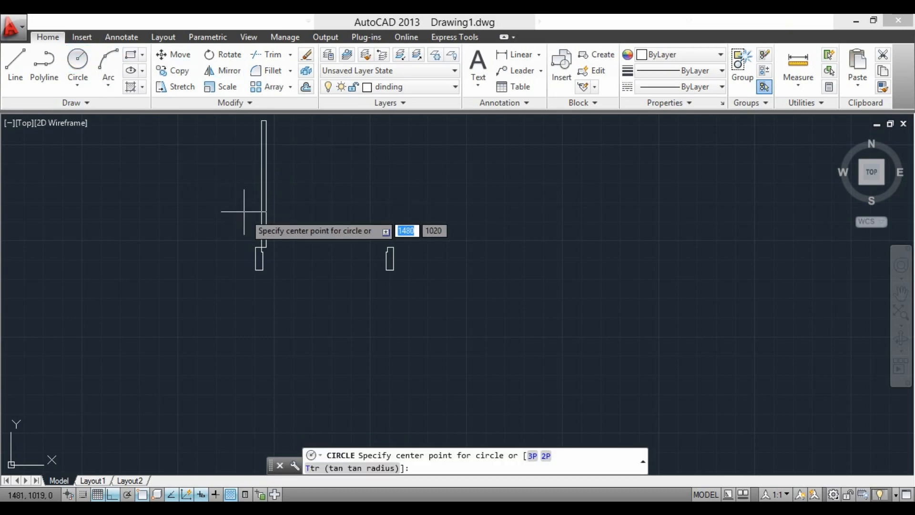
scroll(243, 214, up, 4)
click(237, 263)
scroll(323, 328, down, 6)
scroll(310, 244, up, 6)
click(294, 208)
scroll(322, 220, down, 6)
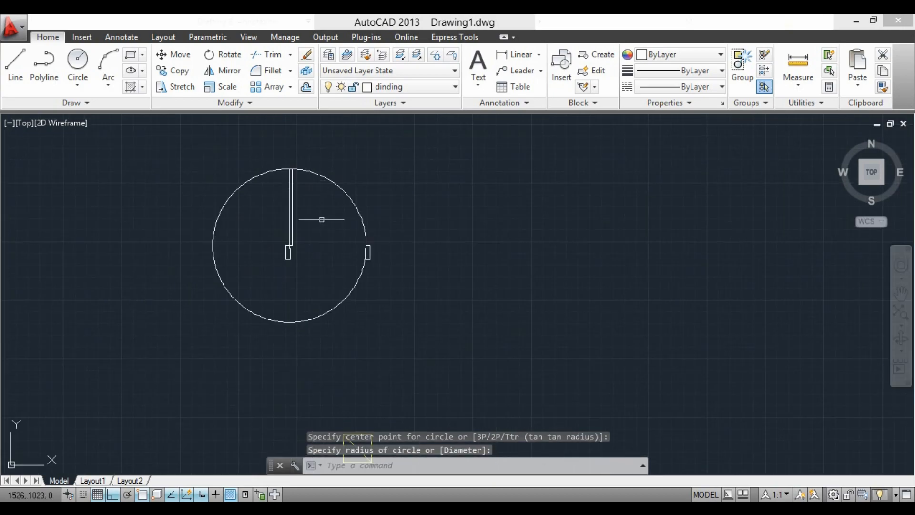
Trim the circle to a quarter swing arc from the leaf's upper end to the top of the right frame profile.
click(266, 57)
key(Return)
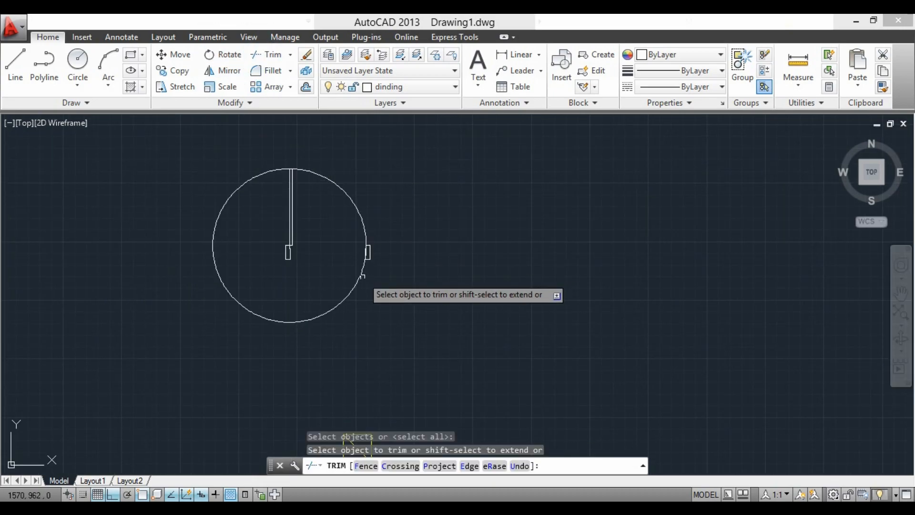
click(357, 276)
key(Escape)
scroll(360, 250, up, 5)
key(Return)
key(Return)
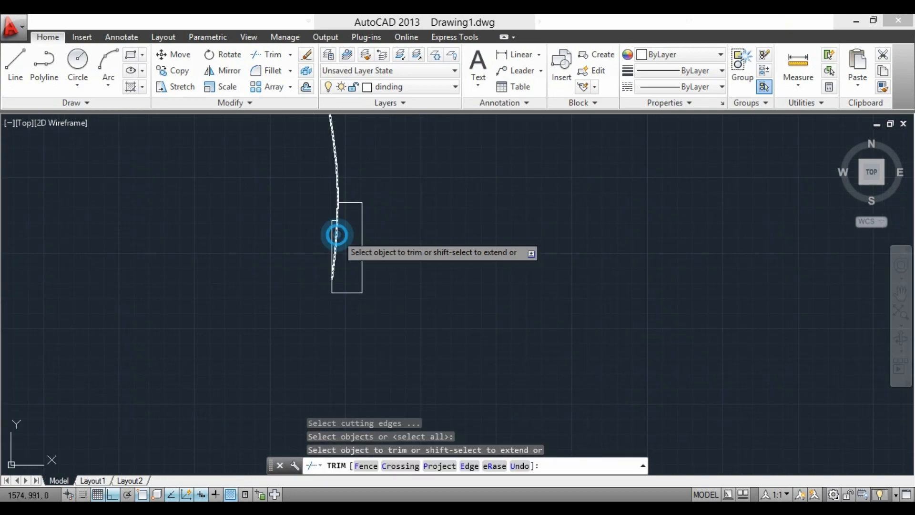
click(336, 233)
scroll(431, 244, down, 2)
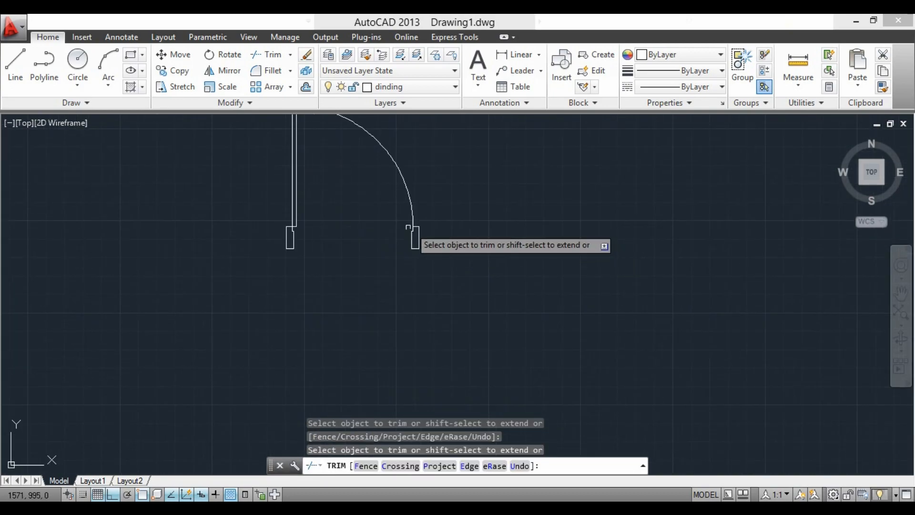
scroll(408, 227, up, 5)
scroll(349, 250, down, 4)
scroll(475, 258, down, 5)
key(Escape)
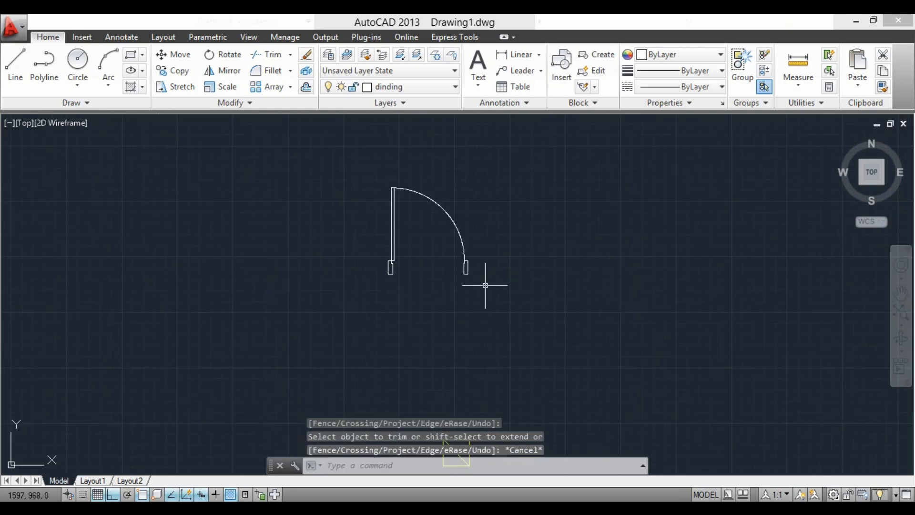
Assign all the door objects to the pintu layer and make pintu the current layer.
click(485, 285)
click(367, 208)
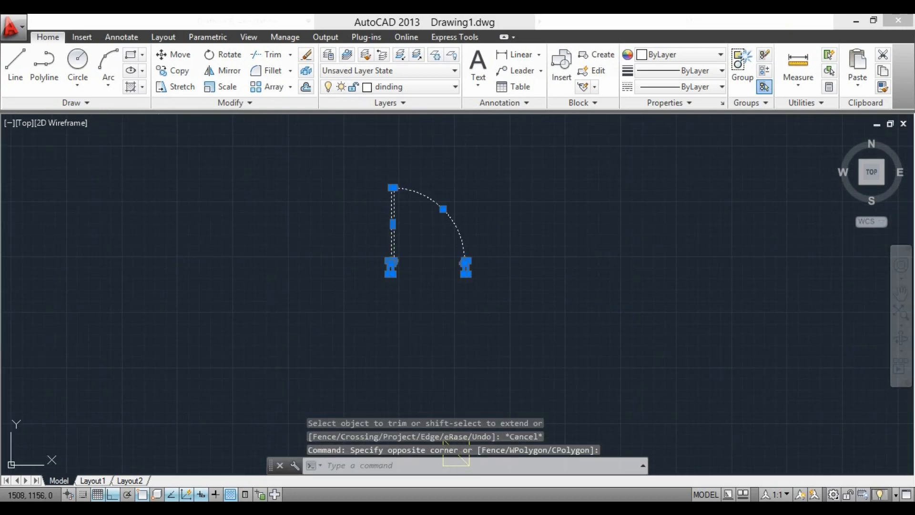
click(409, 87)
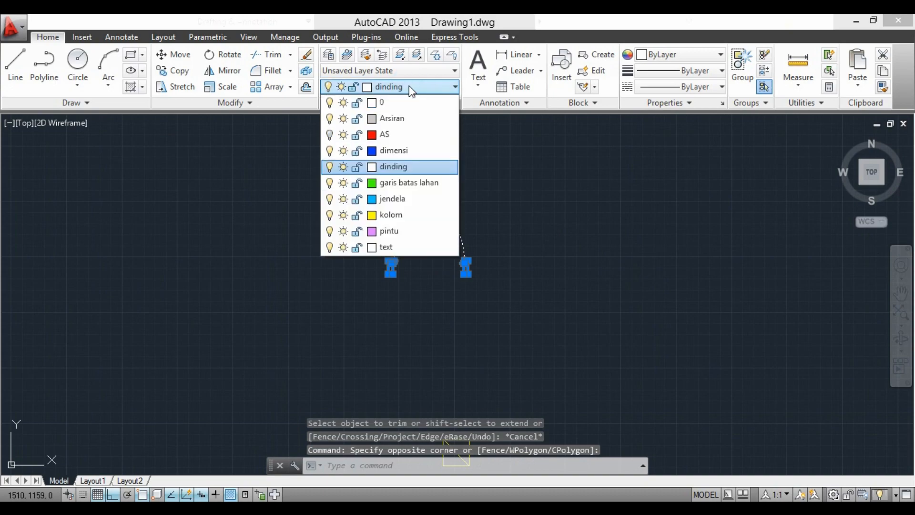
click(403, 233)
key(space)
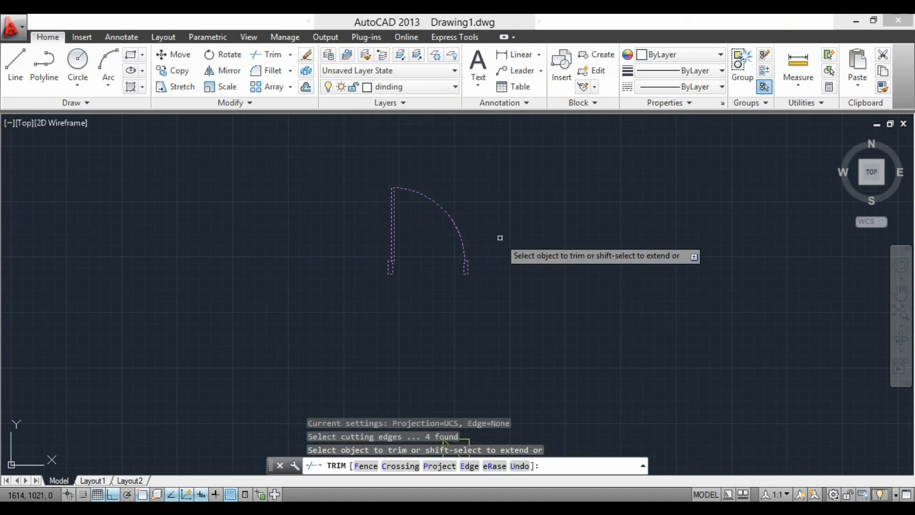
key(Escape)
click(422, 85)
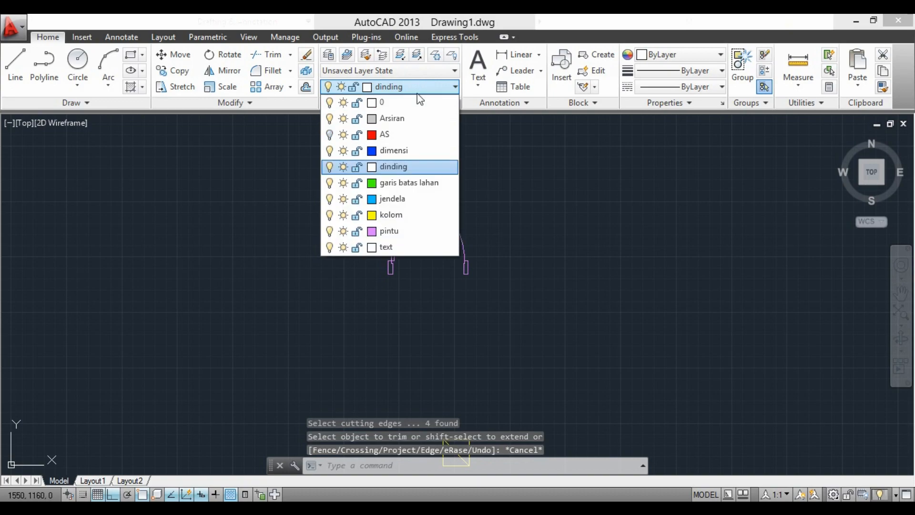
click(395, 233)
Mirror the door about a vertical line just to its right, keeping the original.
scroll(420, 252, down, 4)
click(448, 261)
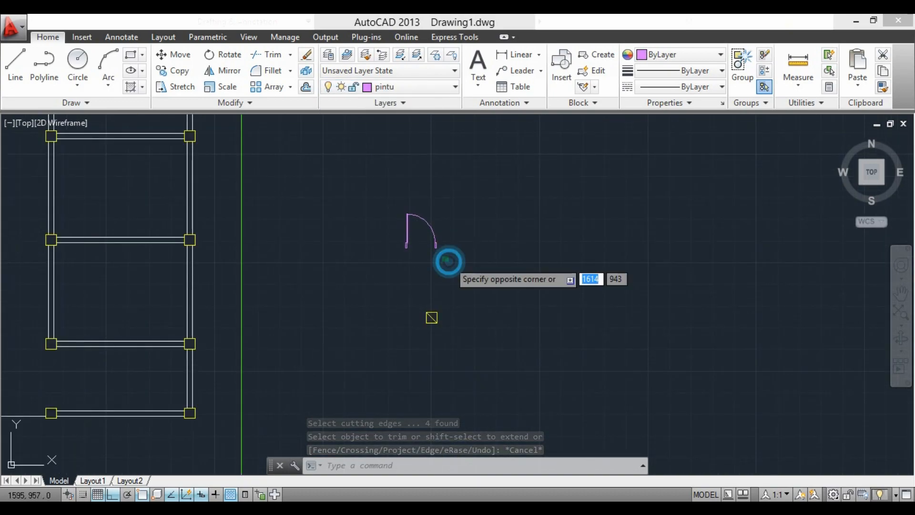
click(369, 209)
click(223, 70)
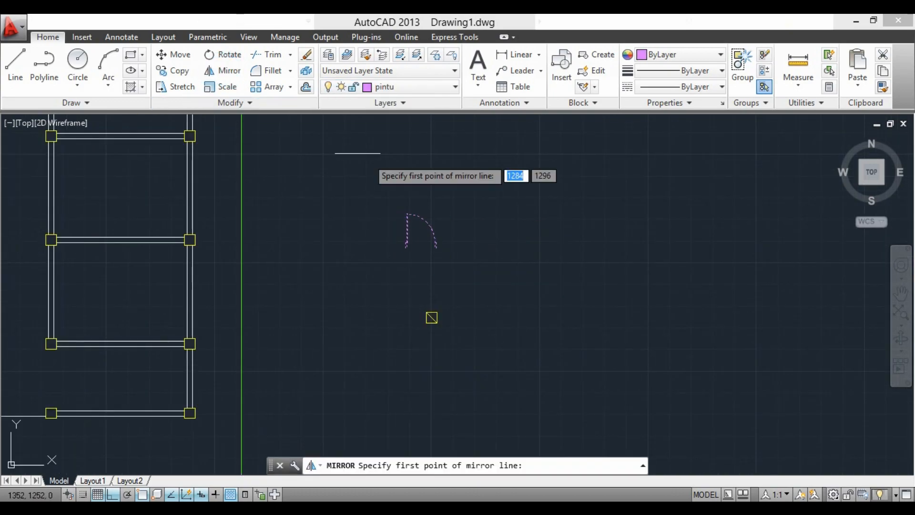
click(447, 247)
click(448, 271)
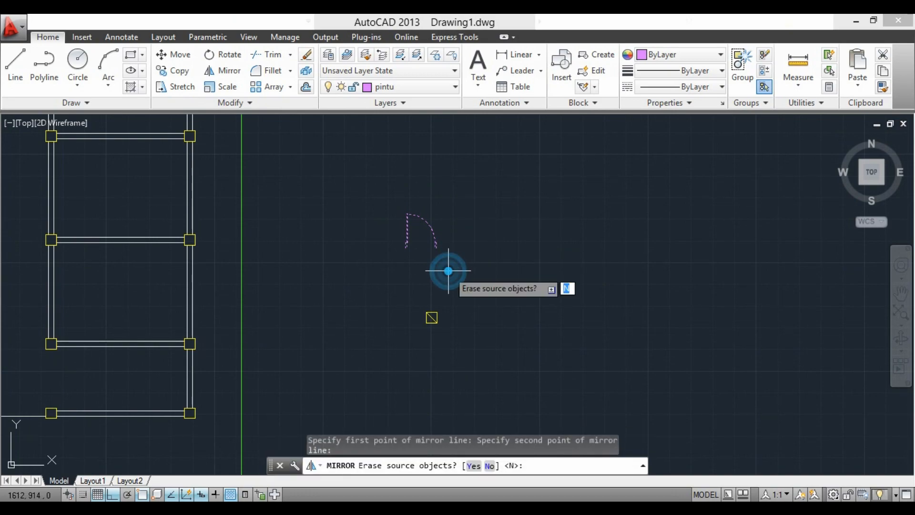
key(Return)
Rotate both doors together 90° clockwise about a point above and between them.
click(524, 267)
click(381, 190)
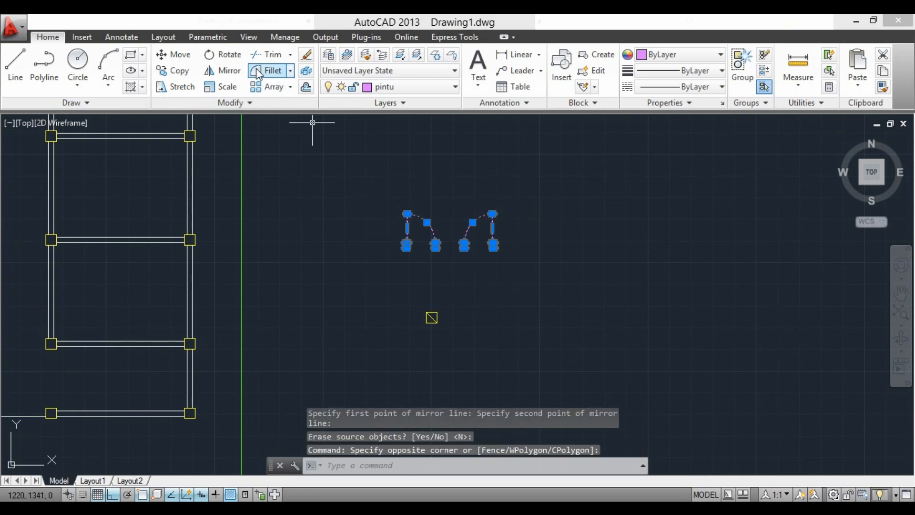
click(223, 54)
click(450, 208)
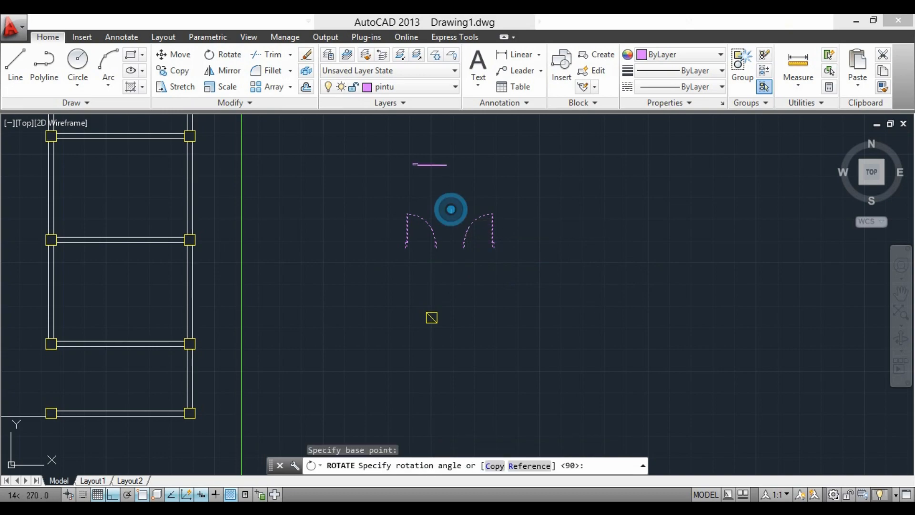
click(449, 288)
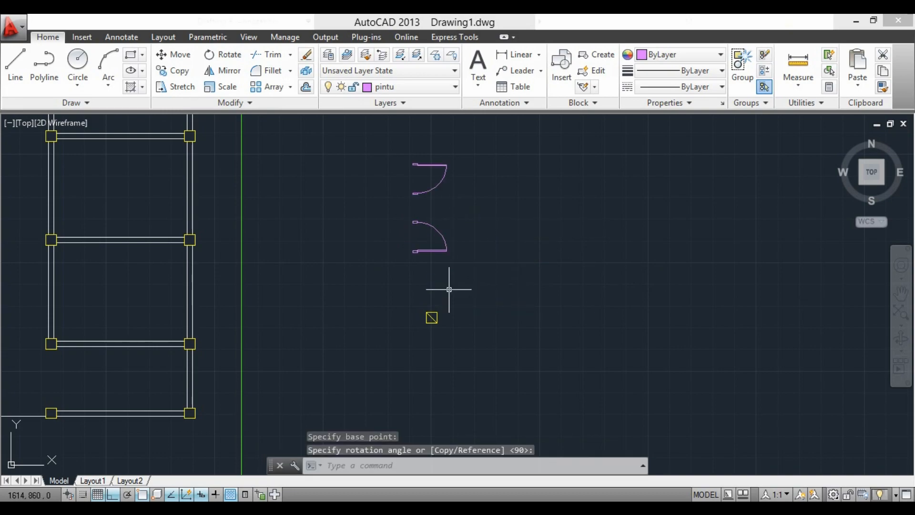
Copy the lower door from its lower frame's outer bottom corner into the front room's left wall, directly above the corner column.
scroll(466, 291, down, 2)
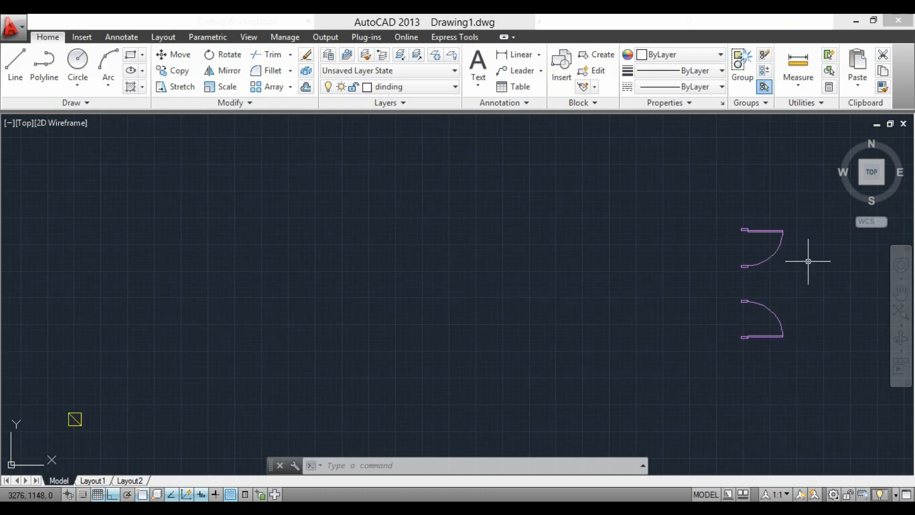
middle_drag(810, 260, 449, 262)
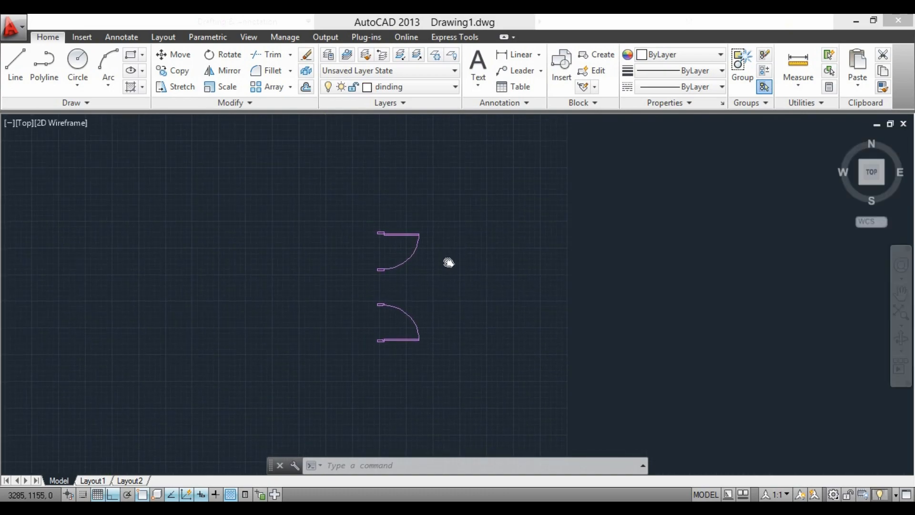
scroll(422, 340, up, 4)
click(436, 364)
click(253, 225)
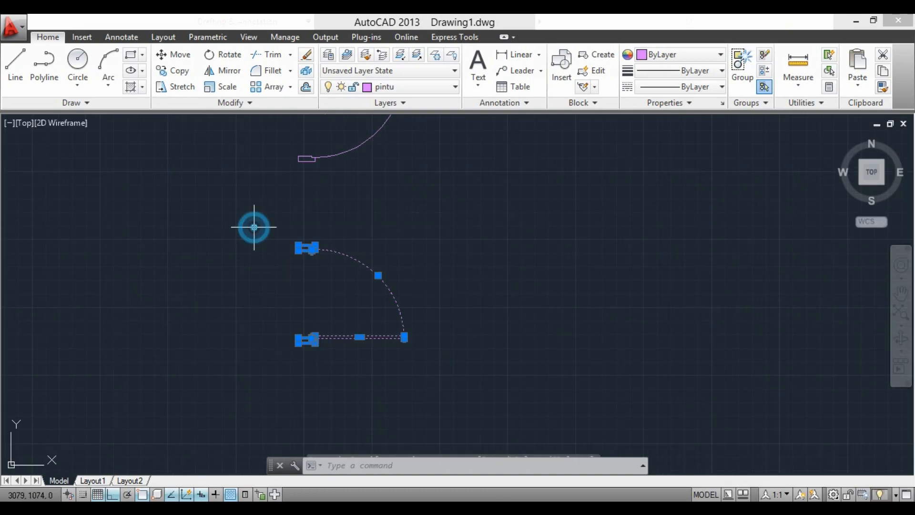
click(180, 71)
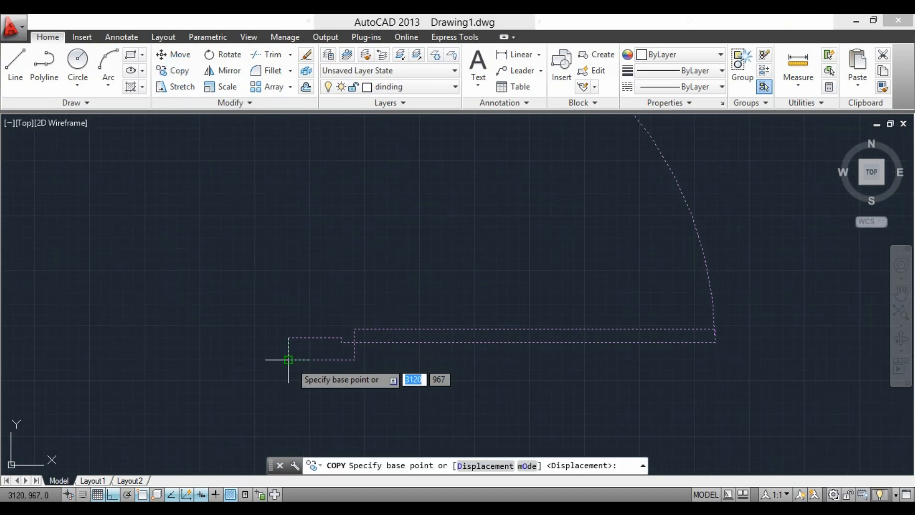
click(288, 360)
scroll(682, 194, down, 16)
scroll(548, 213, up, 6)
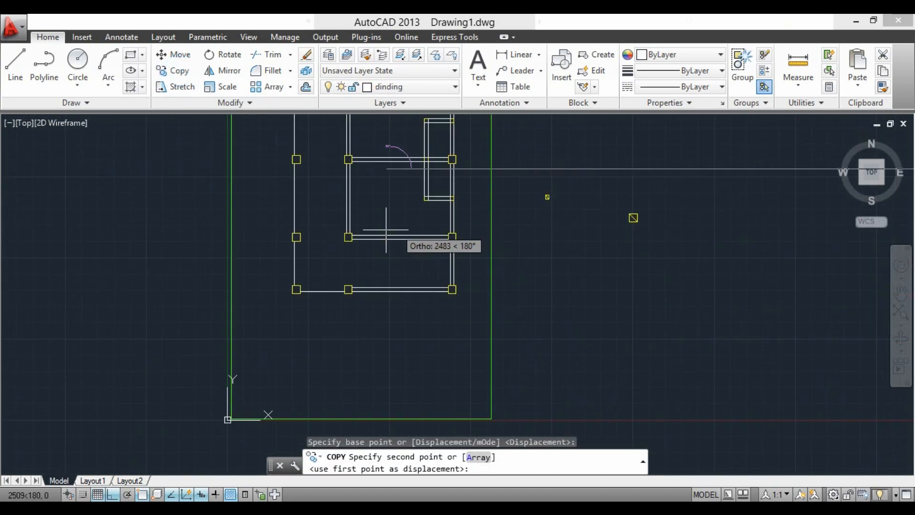
scroll(363, 219, up, 6)
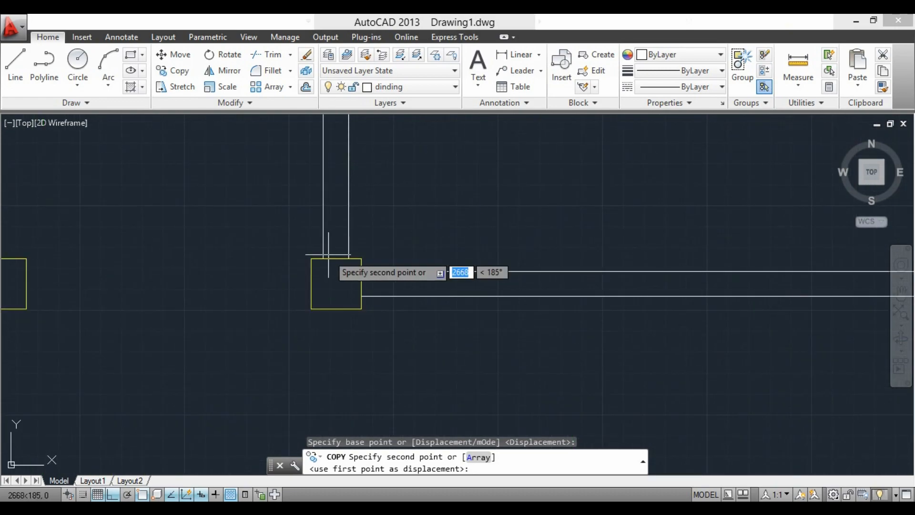
click(323, 258)
key(Escape)
Try to move the copied door 150 up along the wall, and undo the move.
scroll(424, 280, down, 2)
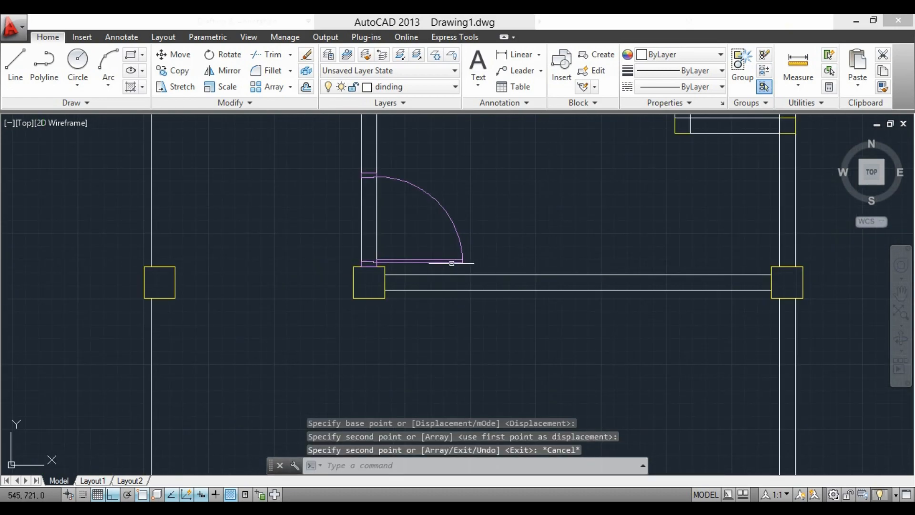
click(479, 262)
click(376, 177)
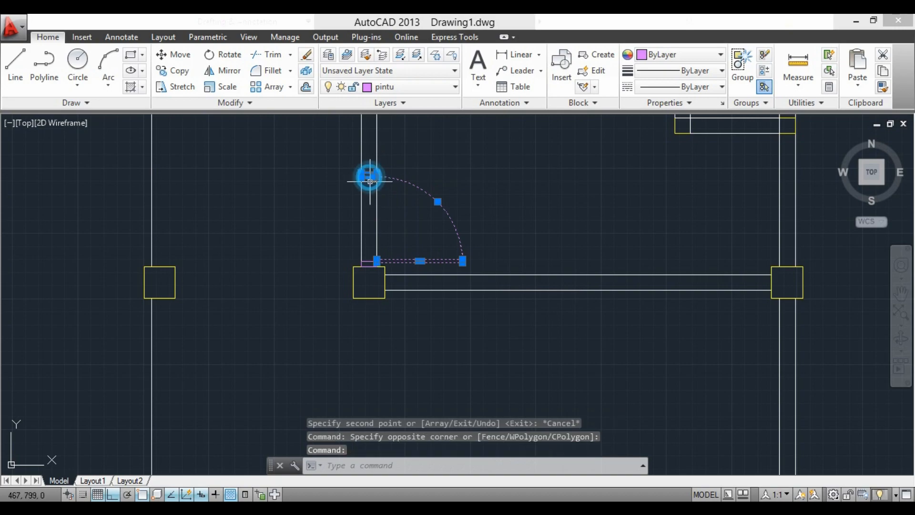
click(369, 261)
text(m)
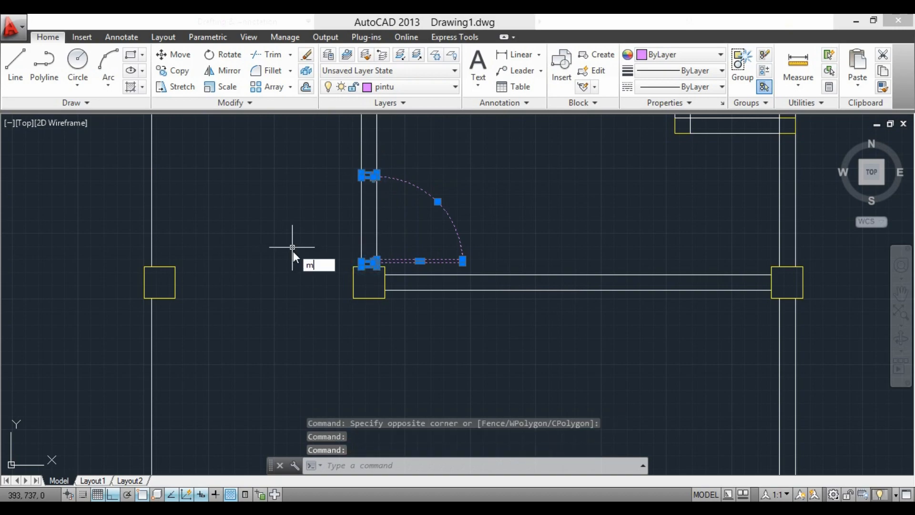
key(Return)
click(293, 251)
text(150)
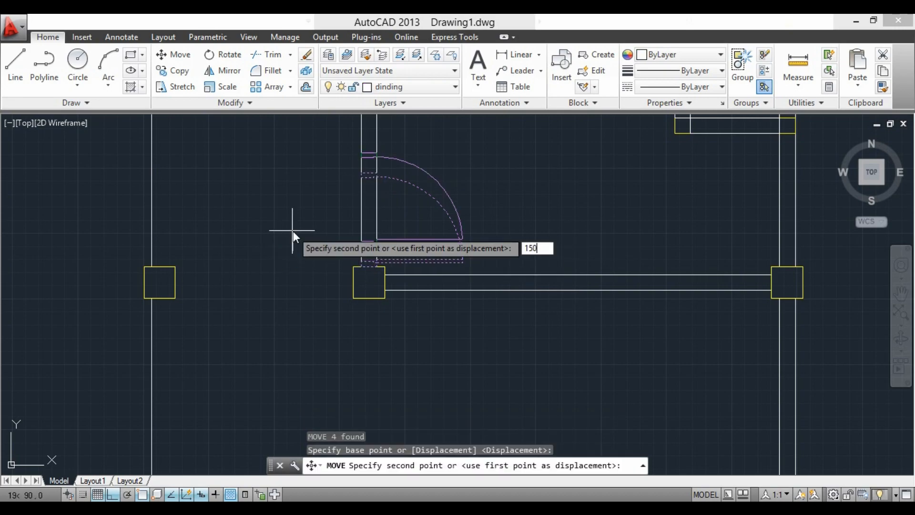
key(Return)
key(ctrl+z)
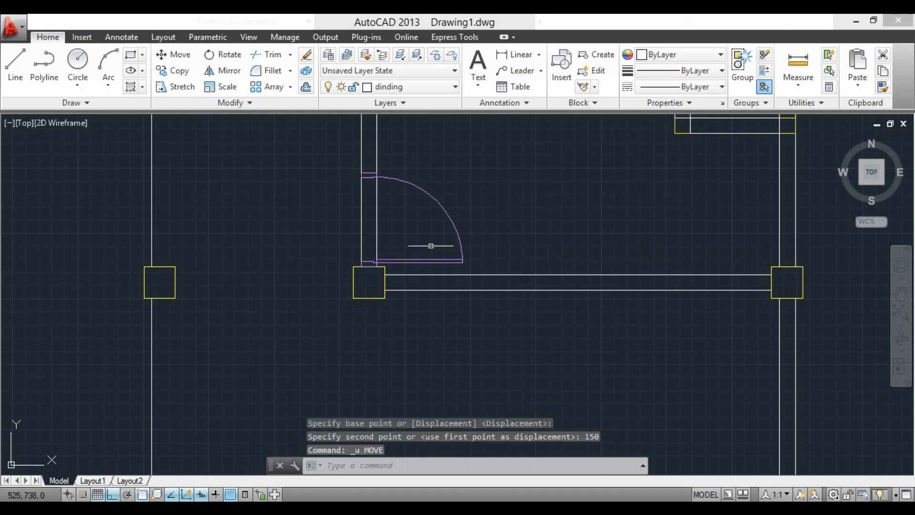
Move the copied door with both frames 15 cm straight up along the wall, away from the column.
click(467, 265)
click(411, 212)
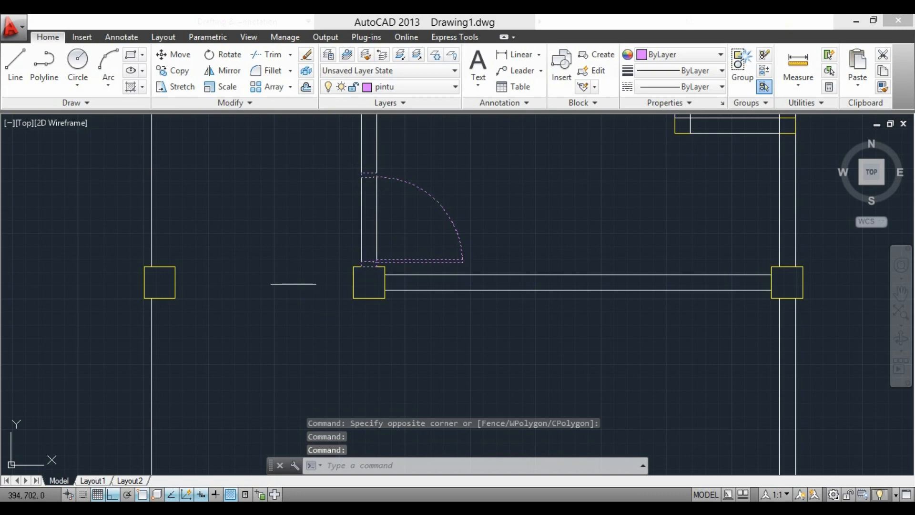
text(m)
key(Return)
click(293, 284)
text(15)
key(Return)
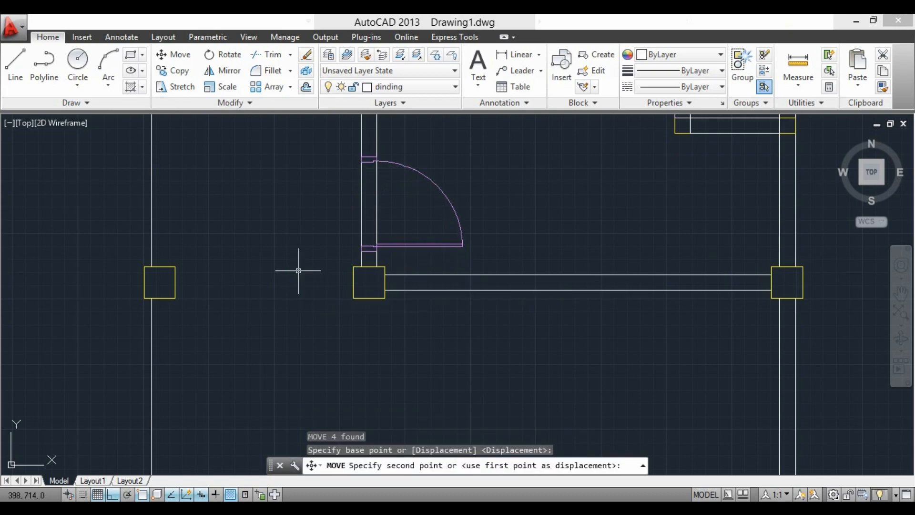
Select the leaf, swing arc and frame profiles of the door placed in the front room's left wall.
scroll(296, 311, down, 4)
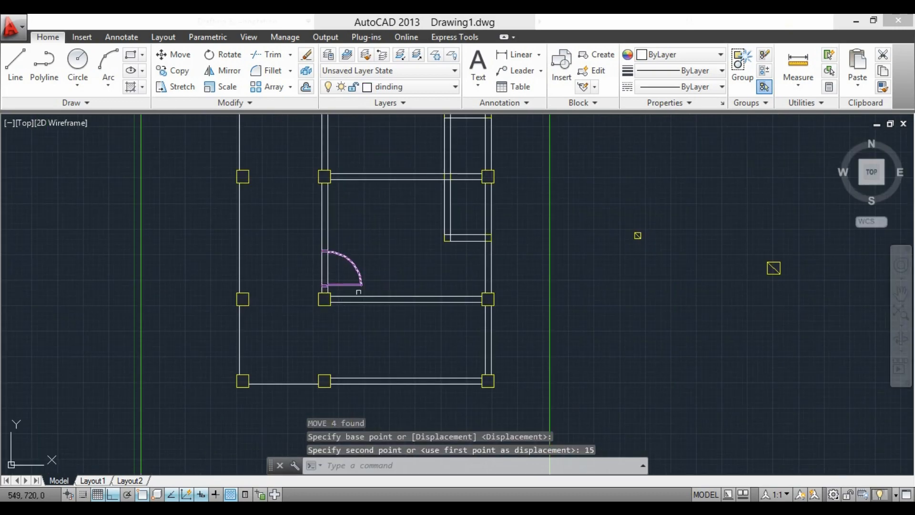
scroll(359, 292, down, 4)
scroll(370, 347, up, 4)
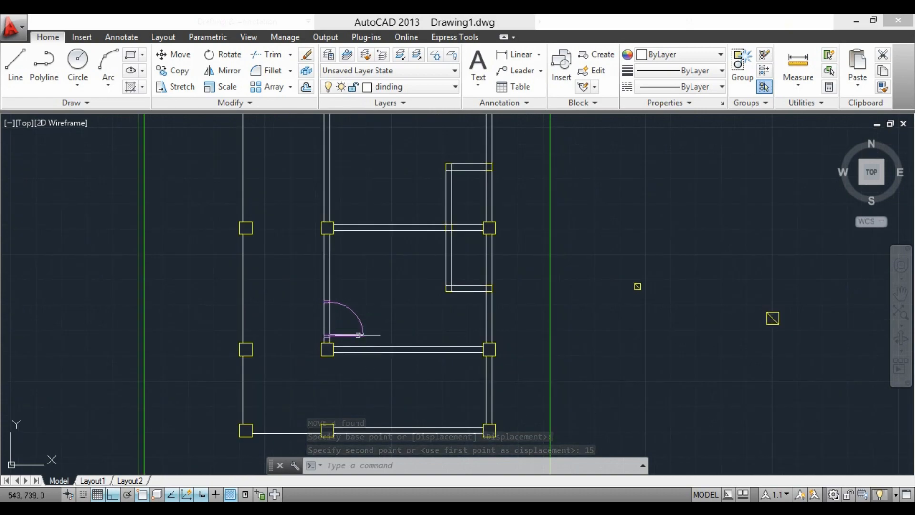
scroll(355, 327, down, 3)
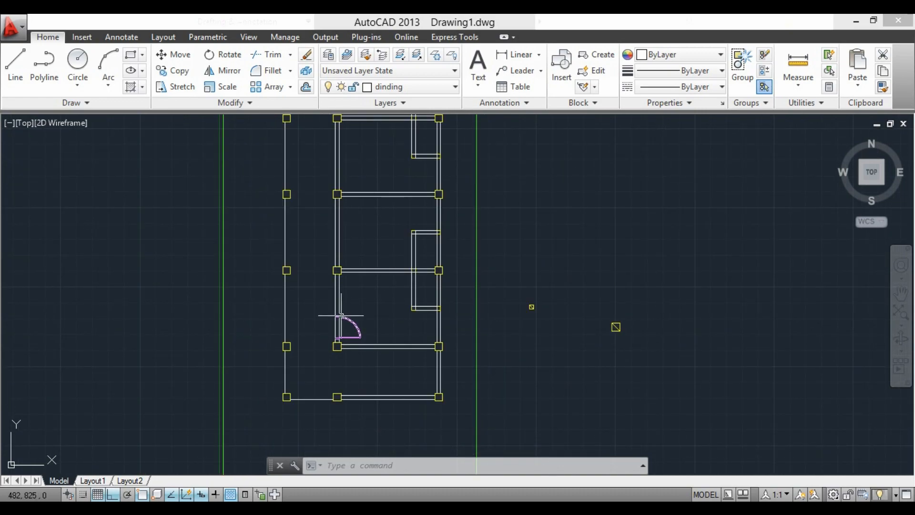
scroll(353, 341, up, 5)
click(283, 330)
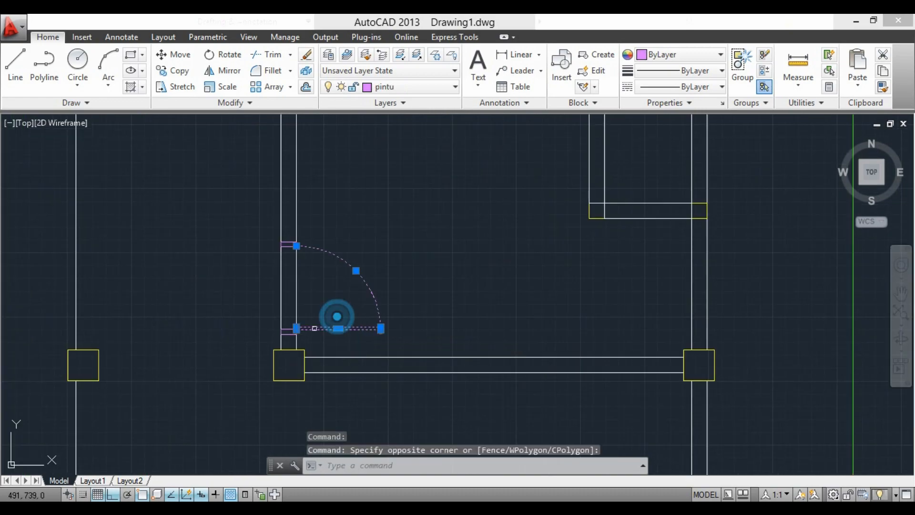
Mirror the lower room's door with both its frames across the column above, keeping the source door.
click(291, 245)
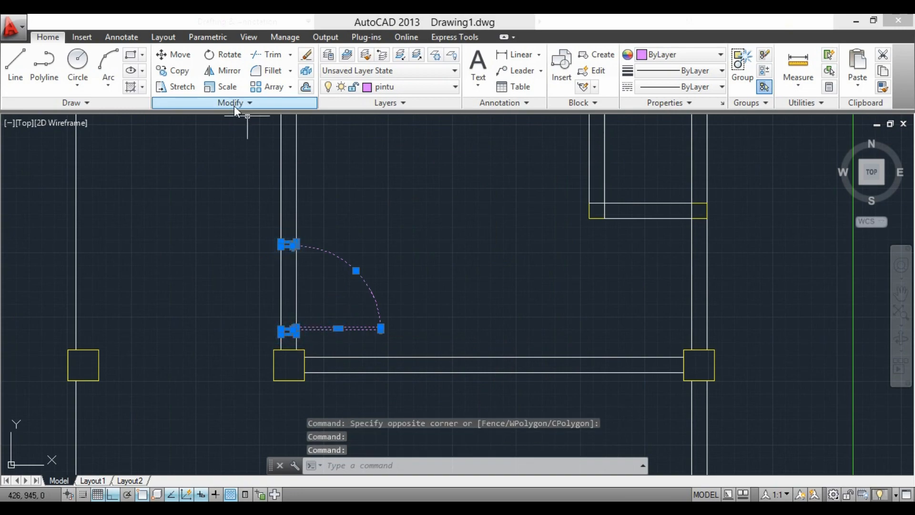
click(213, 72)
scroll(286, 267, down, 3)
scroll(286, 200, up, 1)
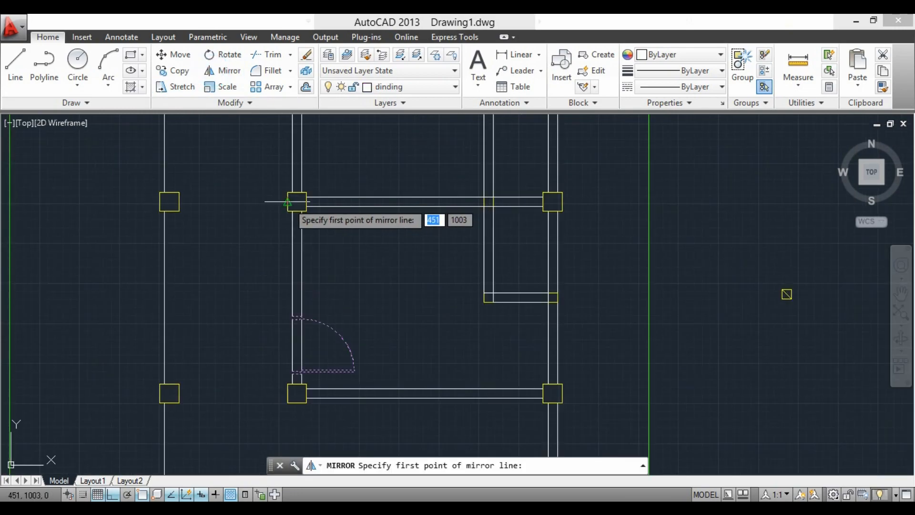
click(241, 199)
scroll(334, 349, down, 2)
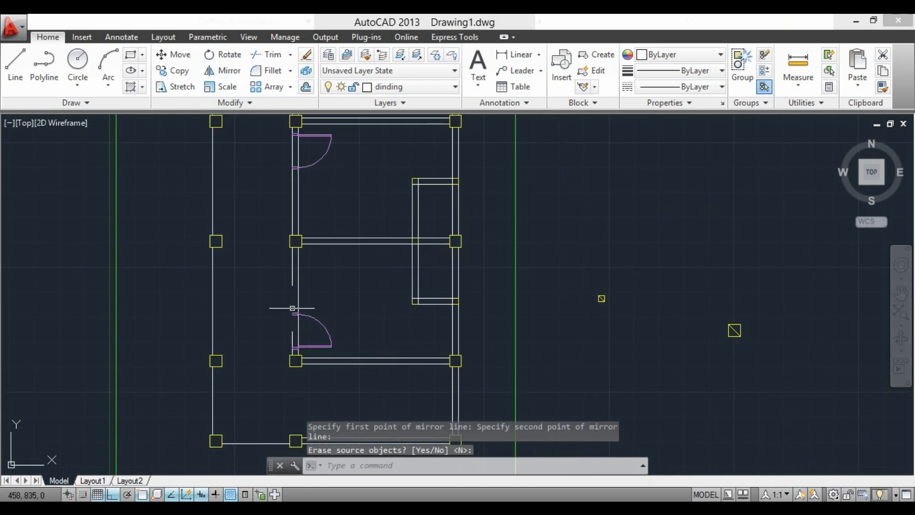
scroll(333, 349, up, 1)
key(Return)
Mirror the two placed doors and their frames across the wall column above the upper door, keeping the originals.
click(300, 297)
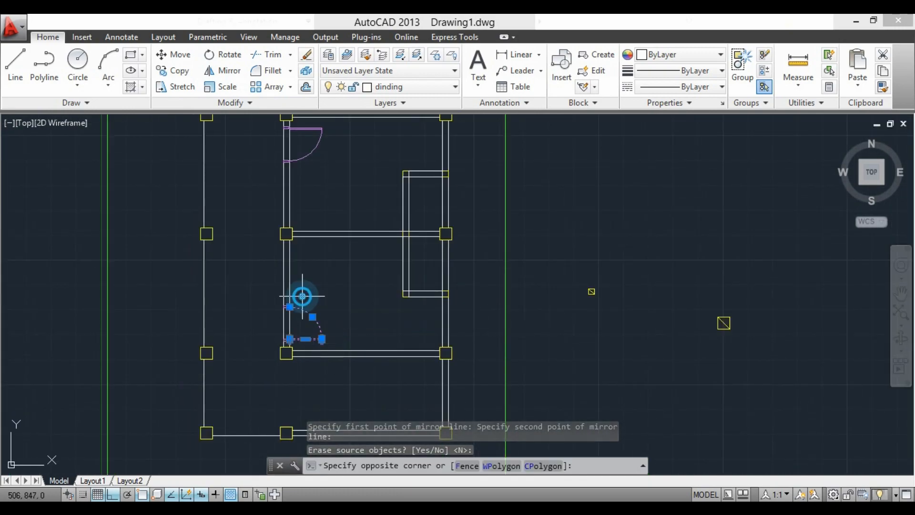
scroll(286, 307, up, 5)
click(270, 313)
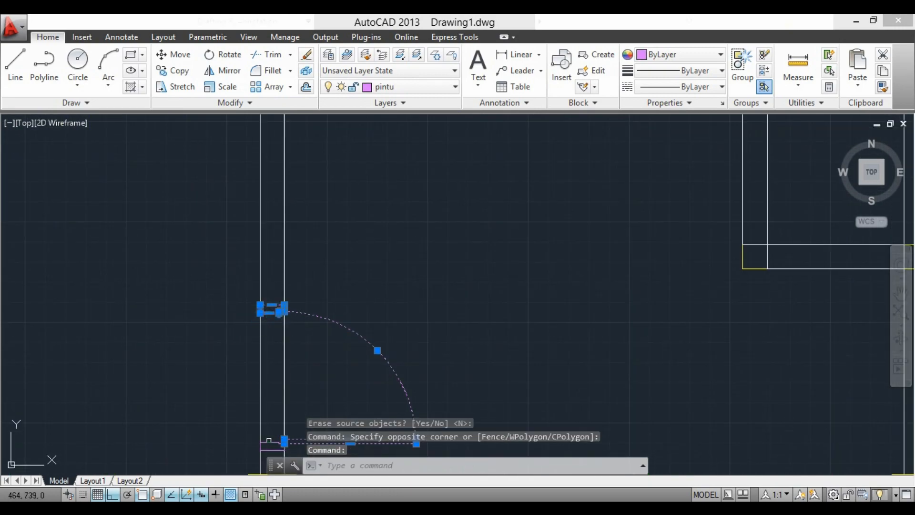
click(269, 441)
scroll(354, 385, down, 6)
scroll(354, 201, up, 2)
click(419, 235)
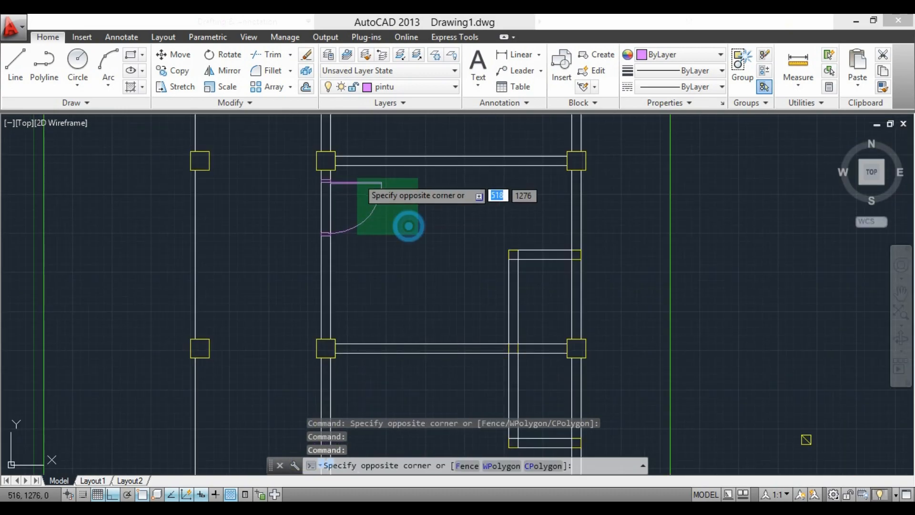
click(361, 182)
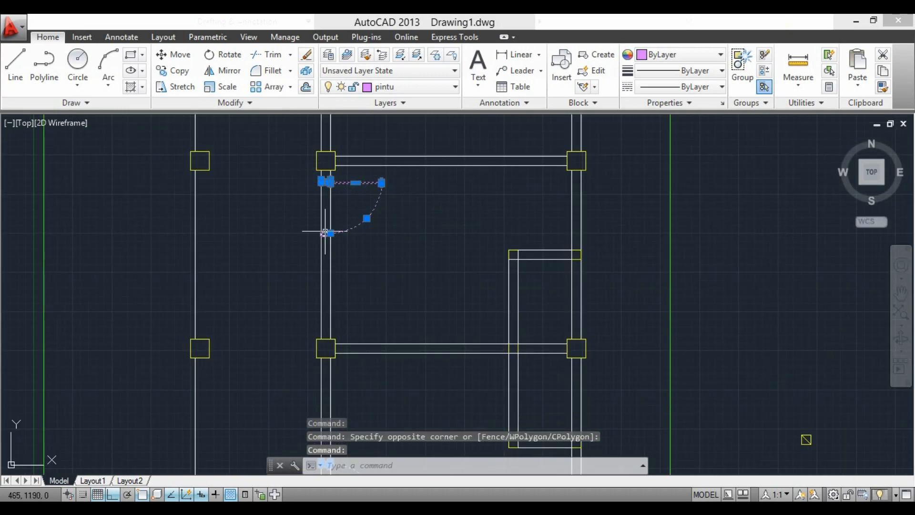
scroll(324, 233, down, 8)
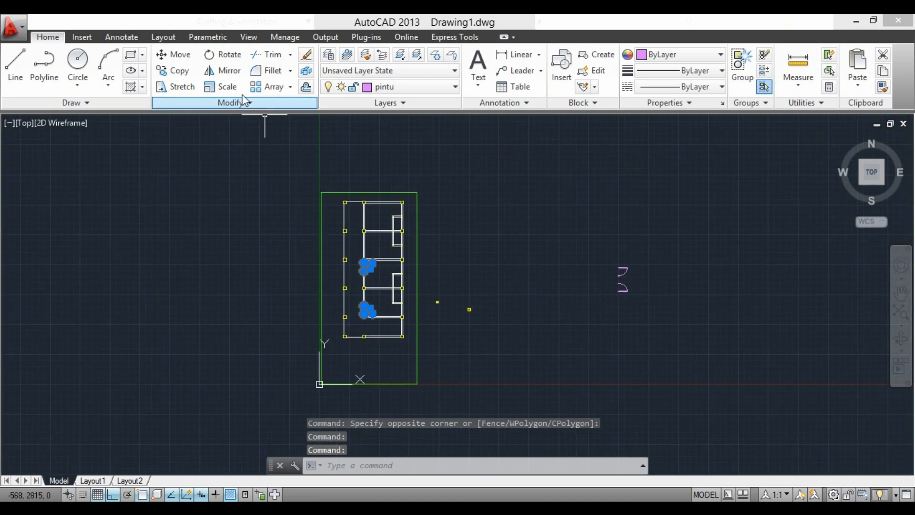
click(223, 70)
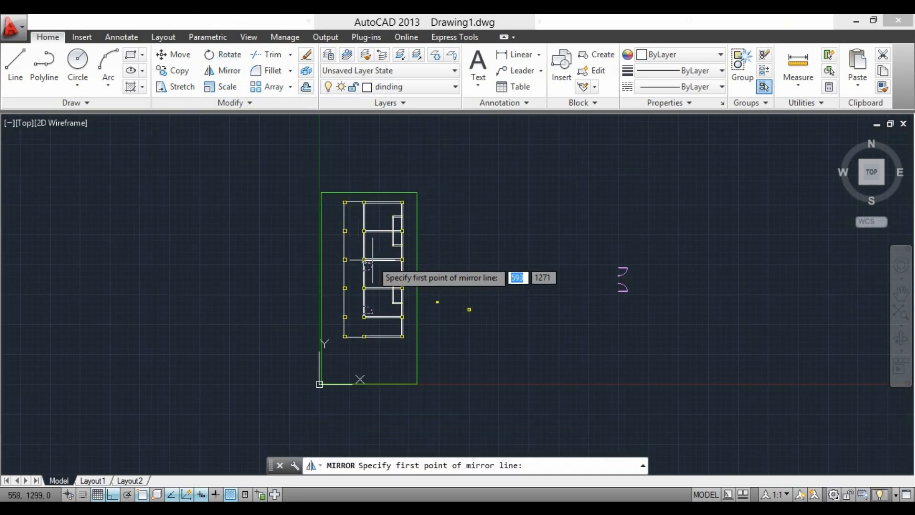
scroll(368, 265, up, 8)
click(334, 241)
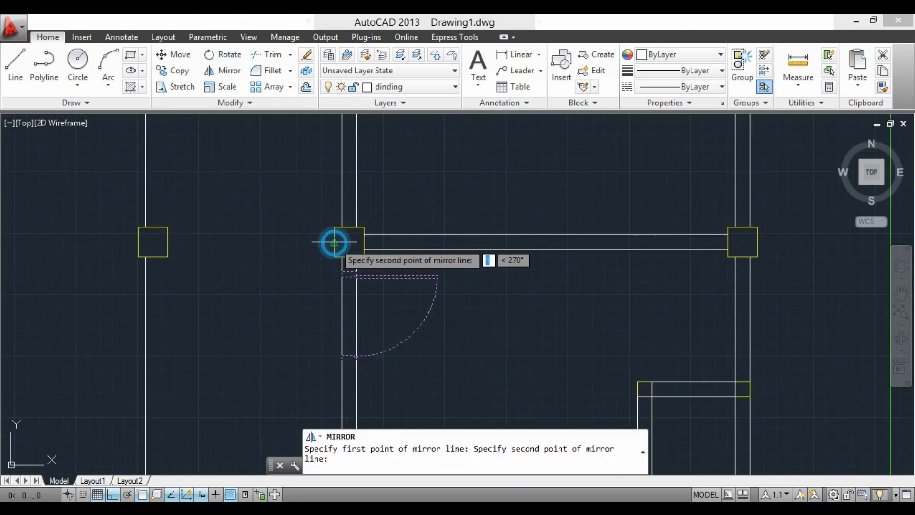
click(244, 238)
scroll(225, 301, down, 5)
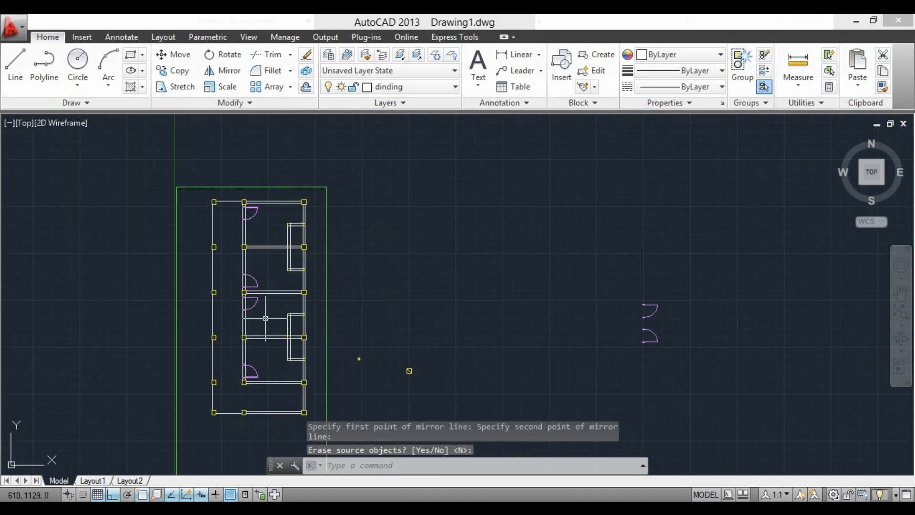
Copy the pair of loose doors beside the plan to a spot left of the originals.
middle_drag(263, 316, 399, 300)
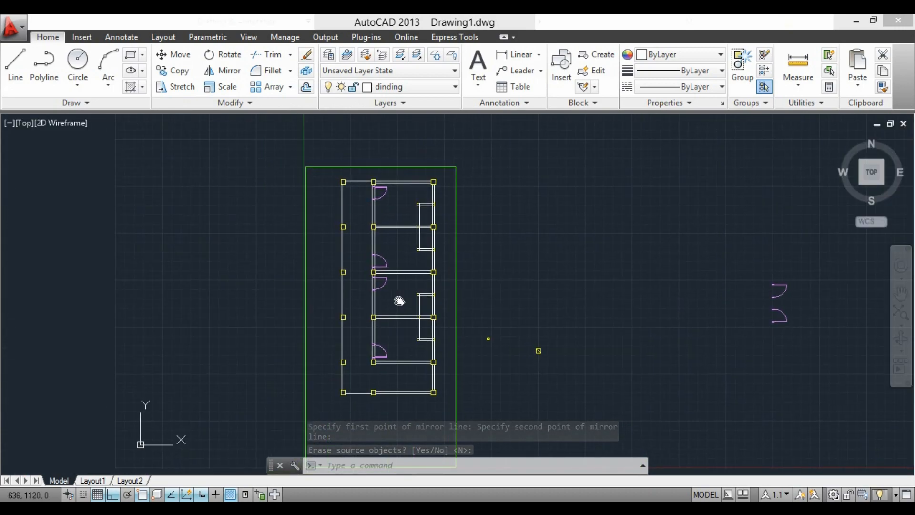
scroll(396, 297, up, 2)
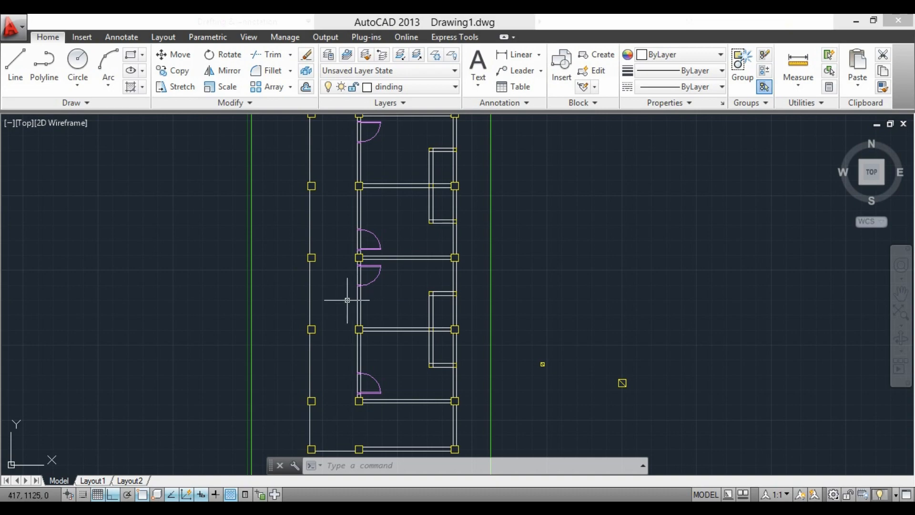
scroll(326, 293, down, 2)
middle_drag(680, 300, 525, 304)
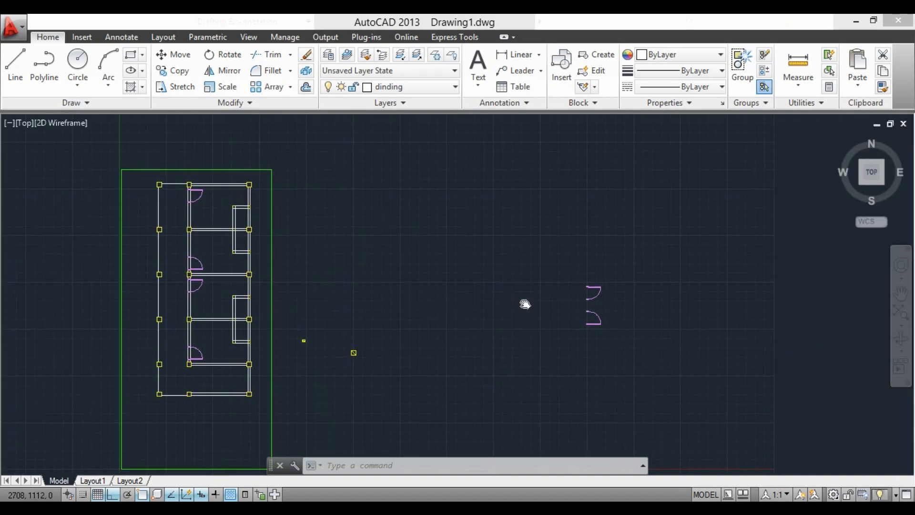
scroll(584, 293, up, 5)
click(582, 415)
click(470, 233)
click(185, 73)
click(502, 253)
click(352, 252)
key(Escape)
Rotate the copied door pair by 90° about a point between the two doors.
click(434, 406)
click(322, 237)
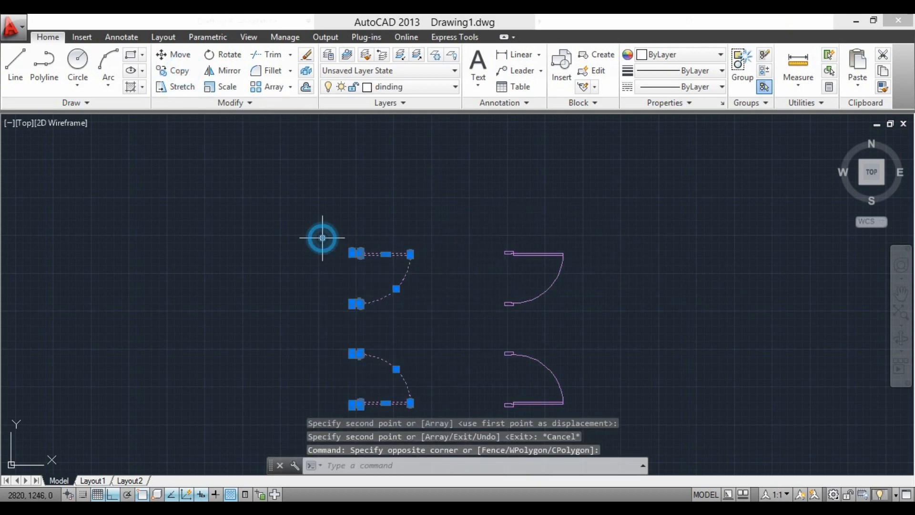
click(223, 56)
click(367, 318)
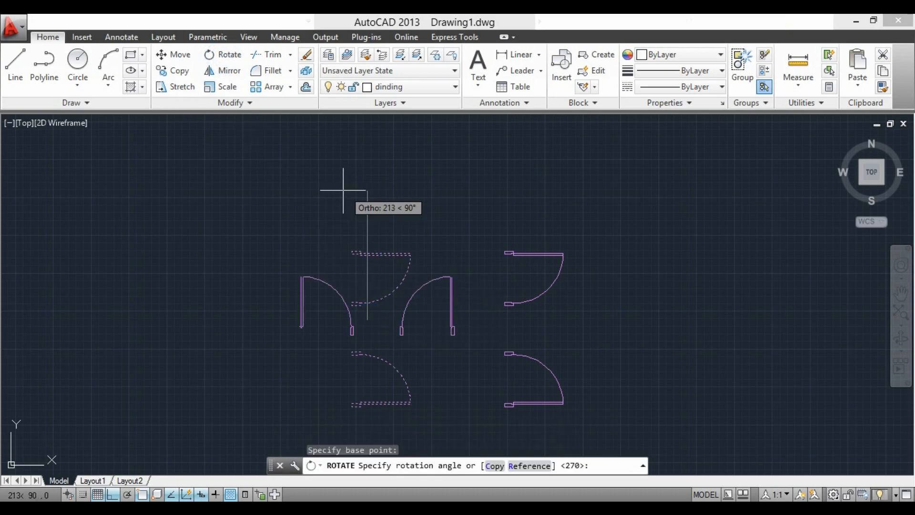
click(342, 190)
Erase the rotated doors' leaves, arcs and frames, keeping only the leftmost door frame.
scroll(343, 316, up, 4)
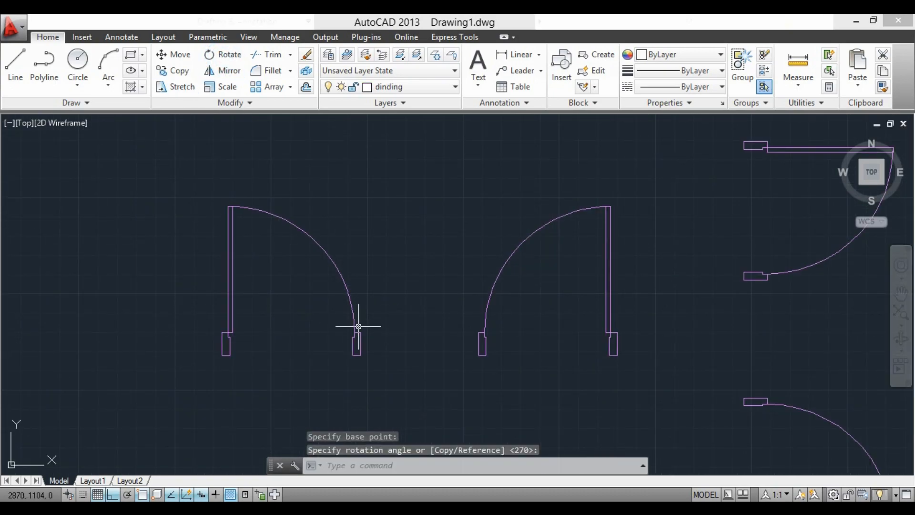
click(646, 375)
click(299, 250)
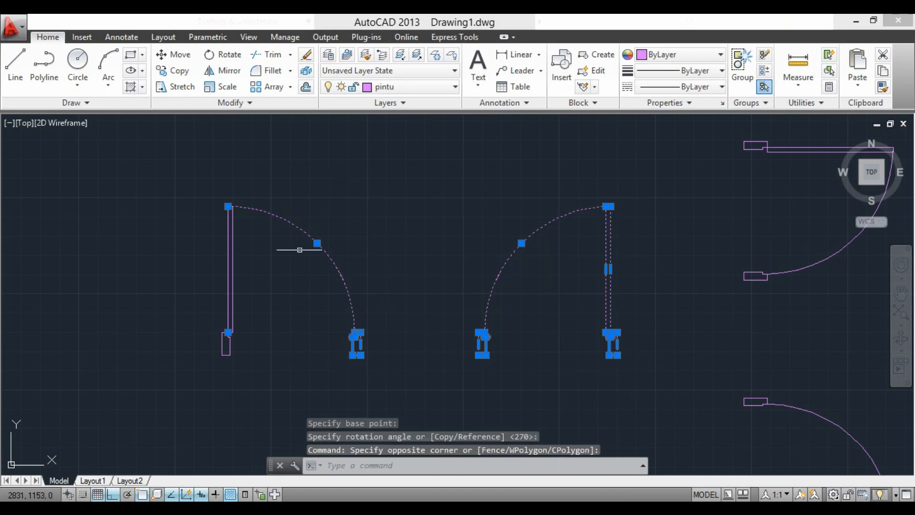
click(311, 278)
click(206, 230)
key(Delete)
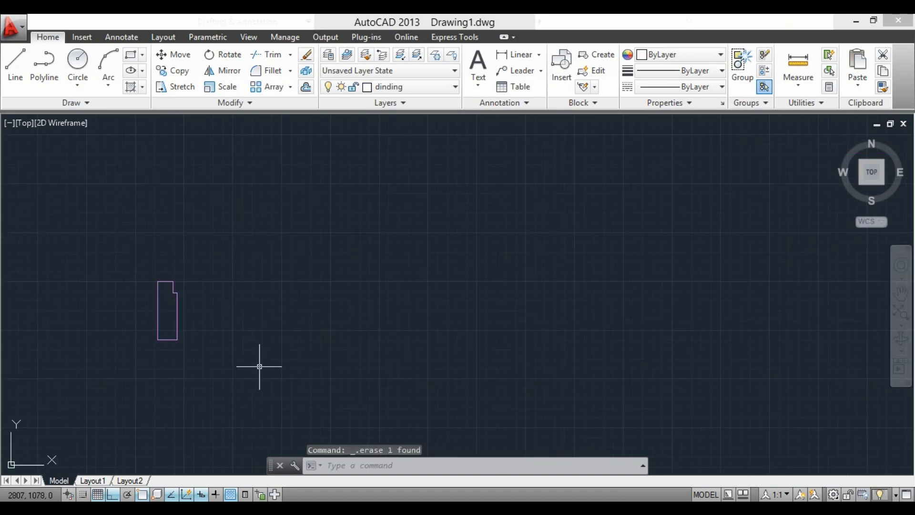
Draw a 72 by 3 rectangle as the door leaf, starting from the upper notch corner of the remaining frame.
text(c)
key(Return)
scroll(181, 281, up, 2)
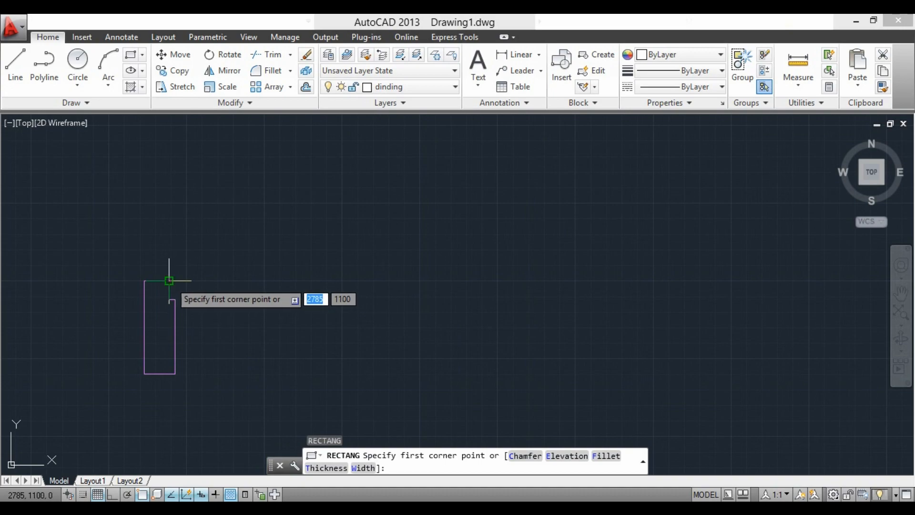
click(170, 281)
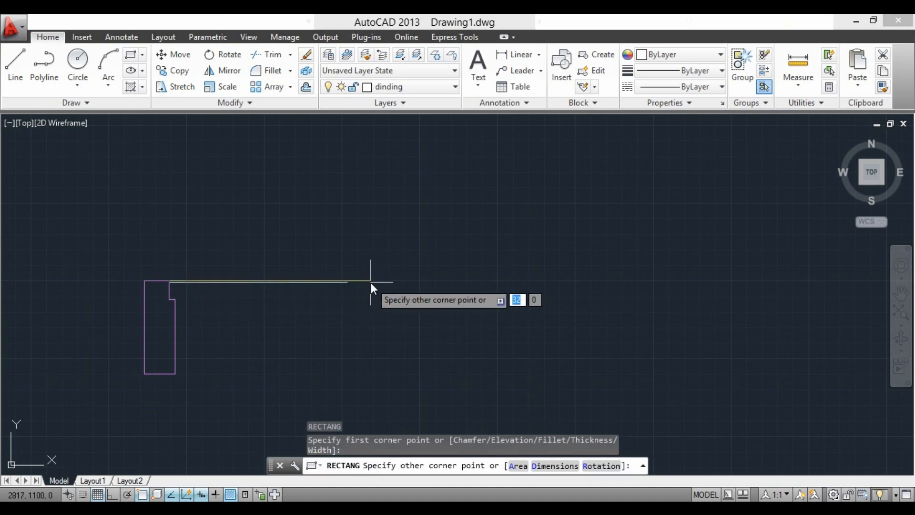
text(@72)
key(Tab)
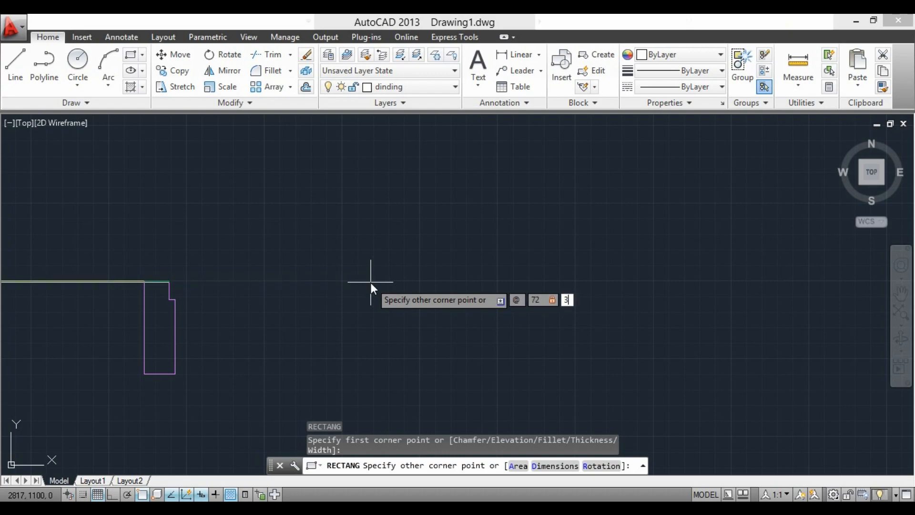
key(Return)
Assign the new door leaf rectangle to the pintu layer.
click(371, 280)
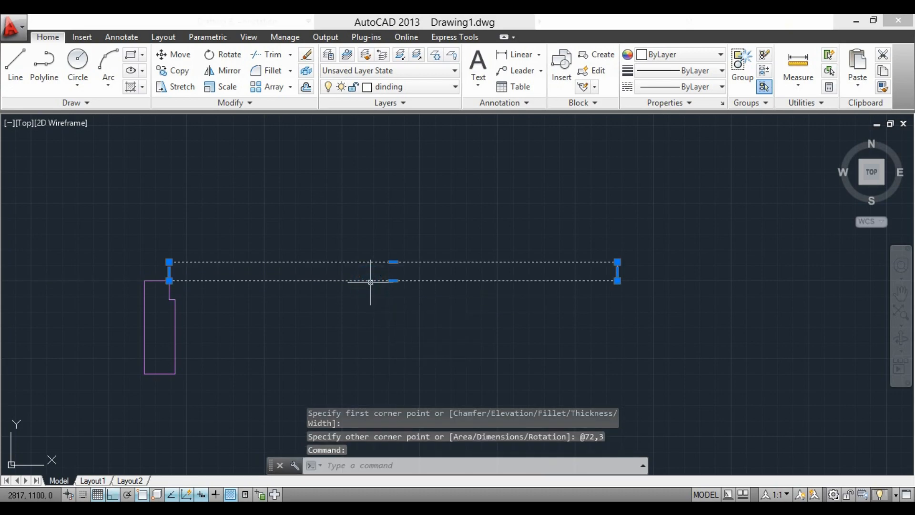
click(400, 87)
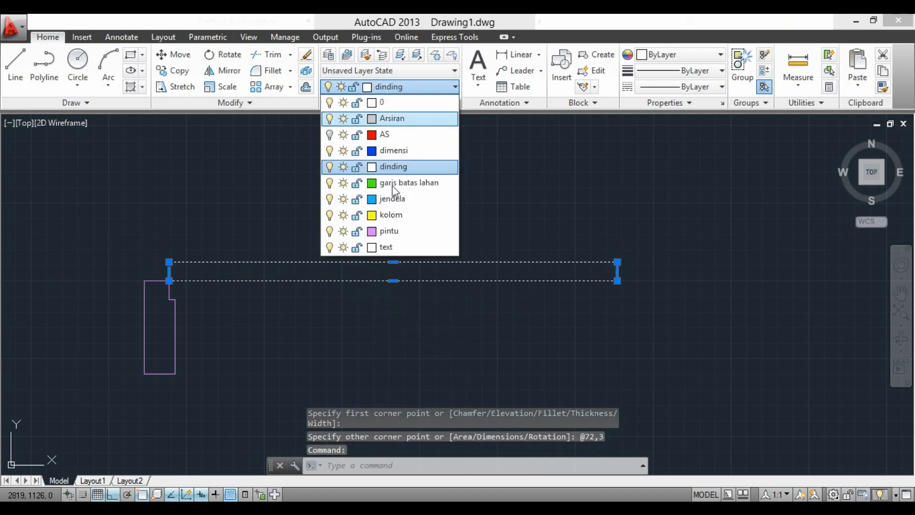
click(388, 232)
key(Escape)
Move the door leaf down by its thickness so its upper corner meets the frame's upper notch corner.
click(341, 294)
click(271, 213)
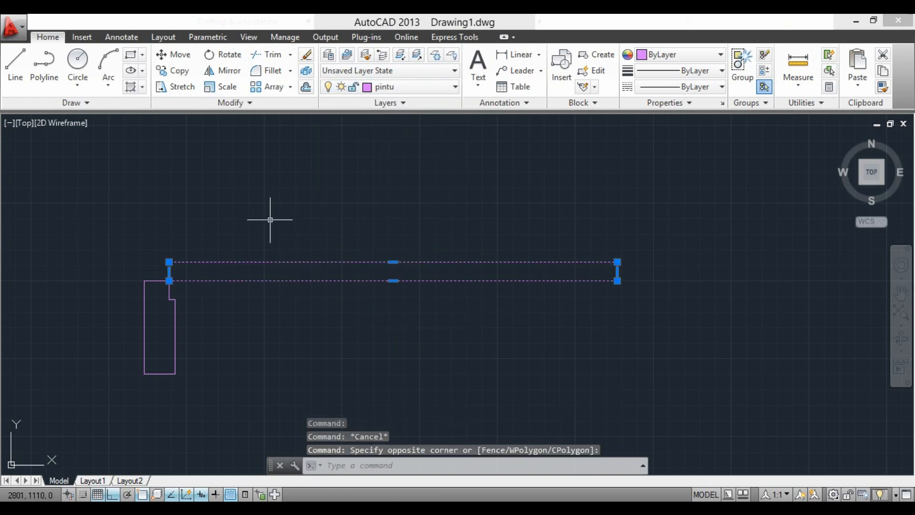
text(m)
key(Return)
click(170, 263)
click(169, 281)
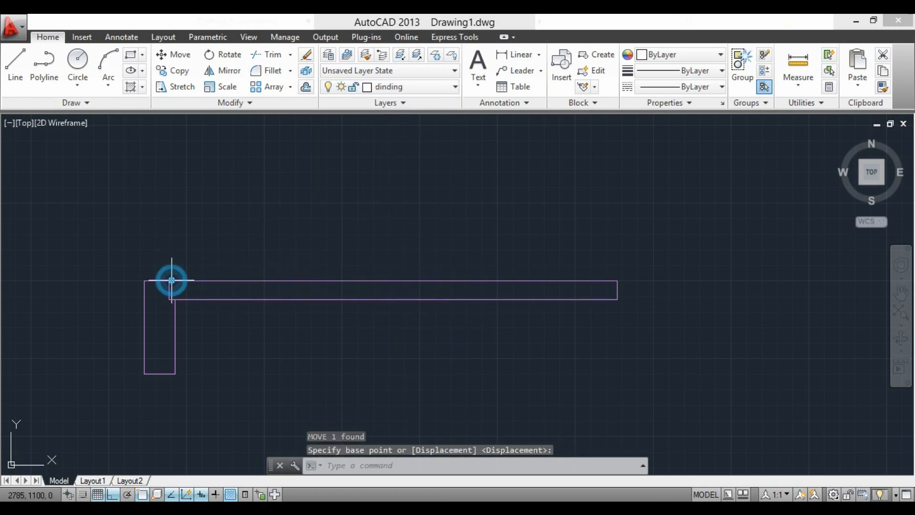
Mirror the door frame about a vertical line through the leaf's midpoint, keeping the original frame.
click(175, 344)
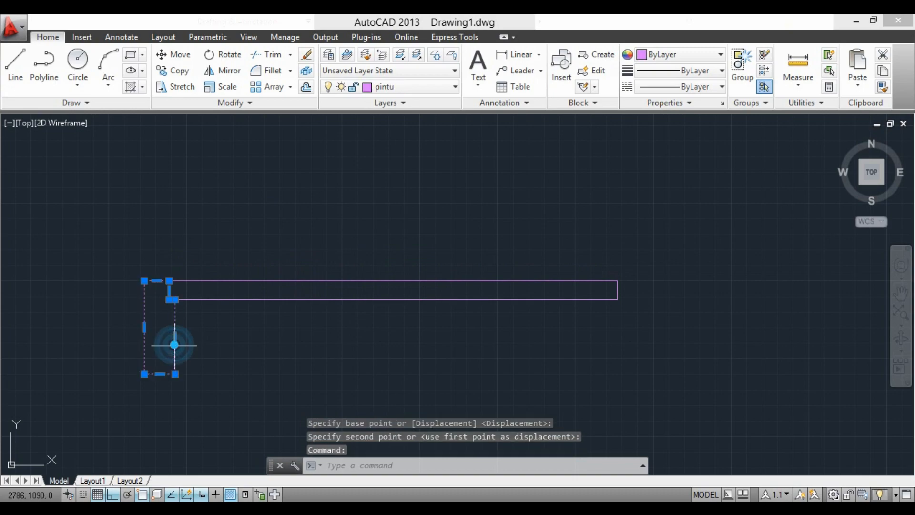
click(220, 74)
click(393, 299)
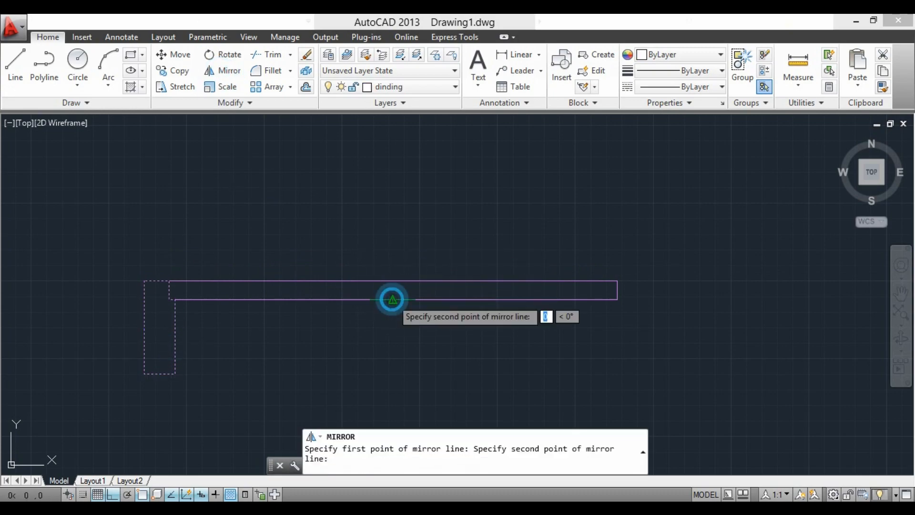
click(393, 384)
key(Return)
Rotate the door leaf 90° upward about its upper corner at the left frame.
click(387, 321)
click(328, 227)
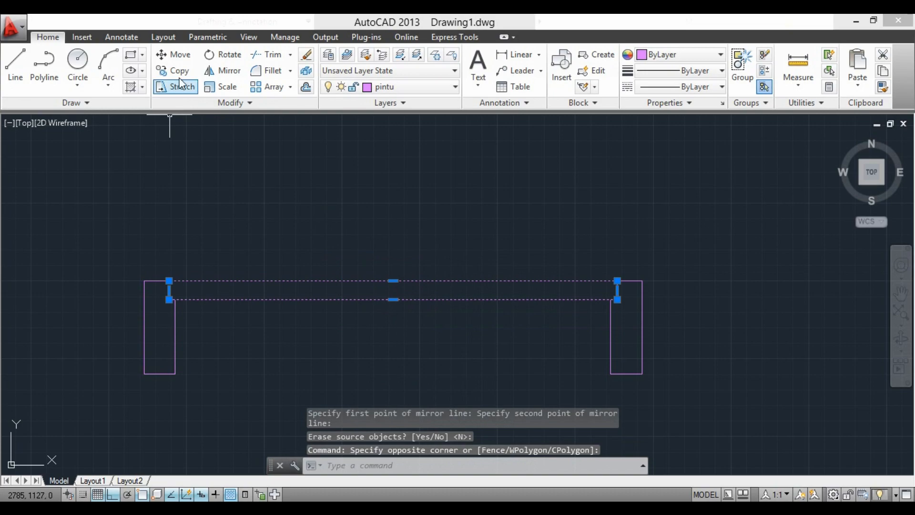
click(223, 54)
click(169, 280)
scroll(216, 228, down, 4)
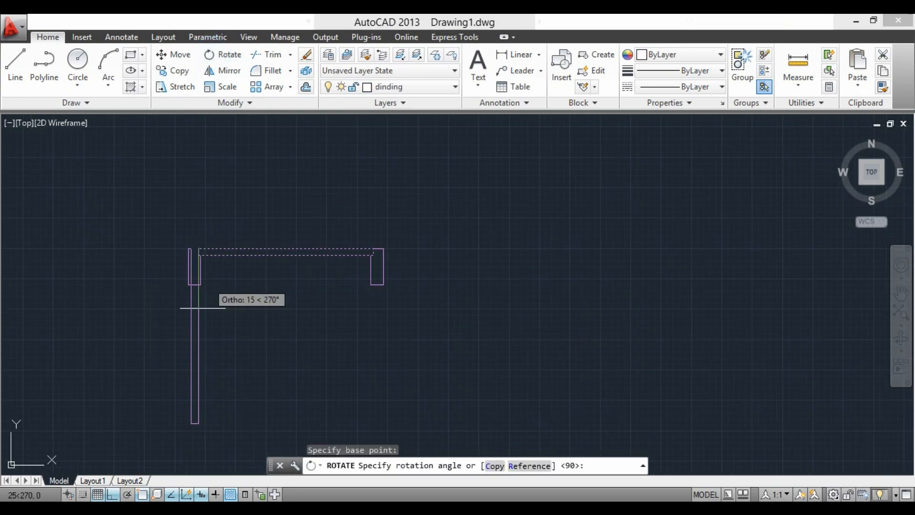
click(221, 199)
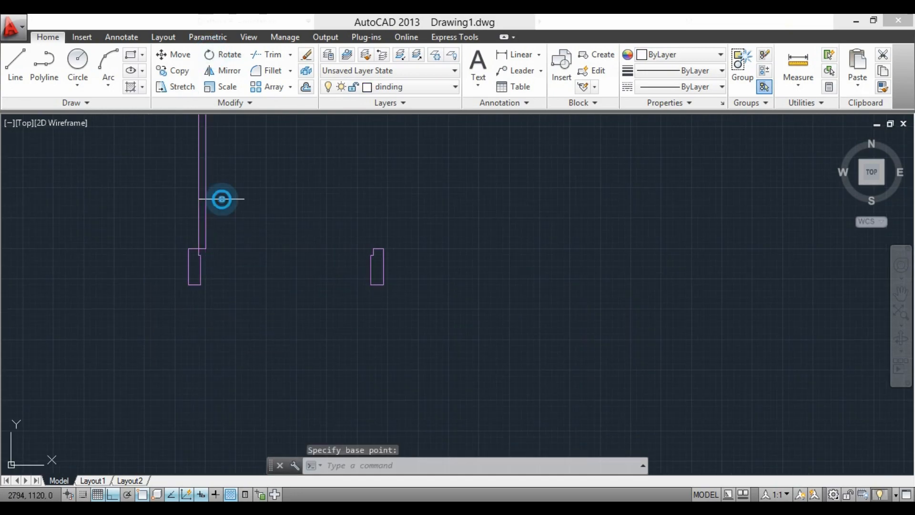
Draw a circle centred on the leaf's hinge corner with its radius reaching the opposite frame's upper notch corner.
click(78, 61)
scroll(197, 244, up, 6)
click(202, 262)
scroll(206, 335, down, 4)
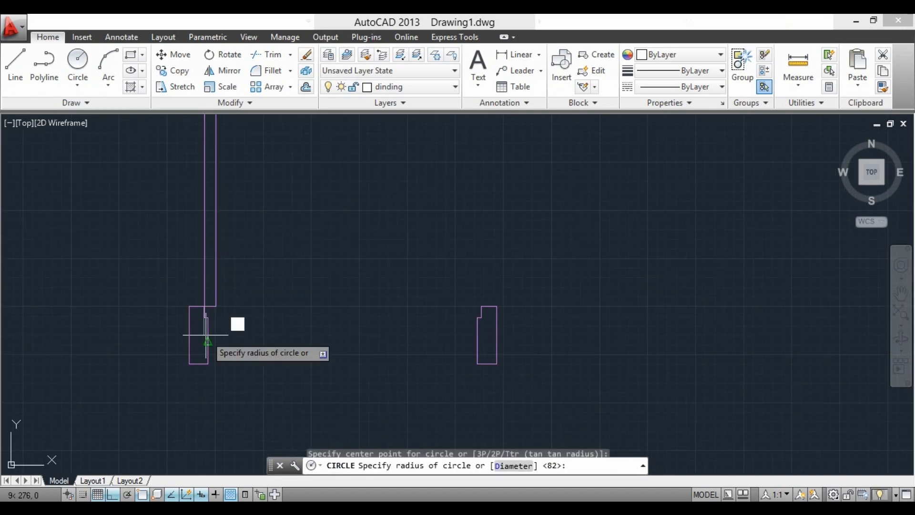
scroll(468, 327, up, 4)
click(501, 276)
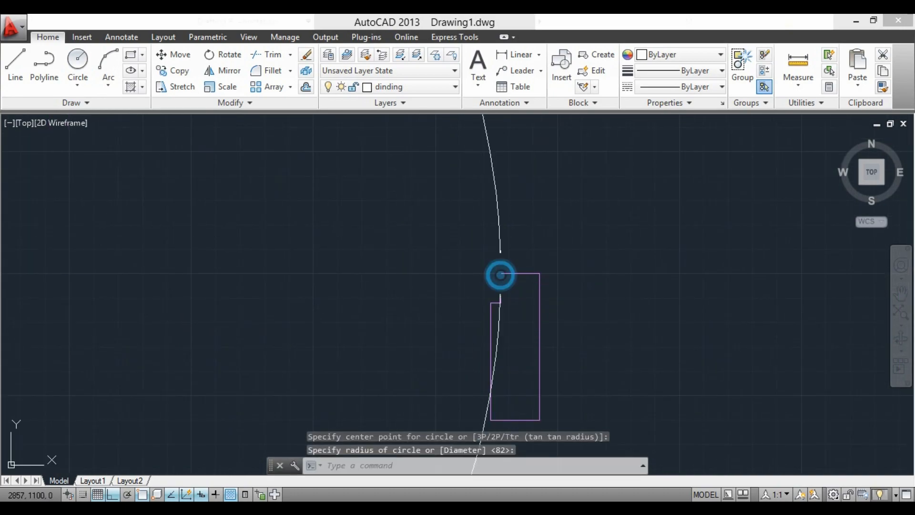
Assign the door swing circle to the pintu layer.
click(497, 225)
click(506, 230)
click(444, 203)
click(528, 216)
click(528, 225)
click(444, 182)
click(386, 87)
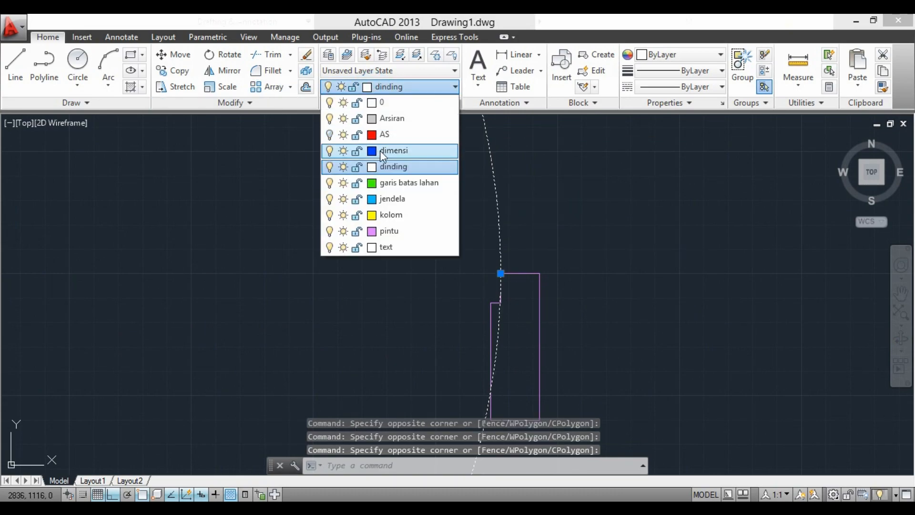
click(399, 231)
key(Escape)
Trim the door swing circle to the quarter arc between the raised leaf and the opposite frame.
scroll(506, 220, down, 5)
click(270, 54)
key(Return)
click(467, 350)
scroll(494, 256, up, 5)
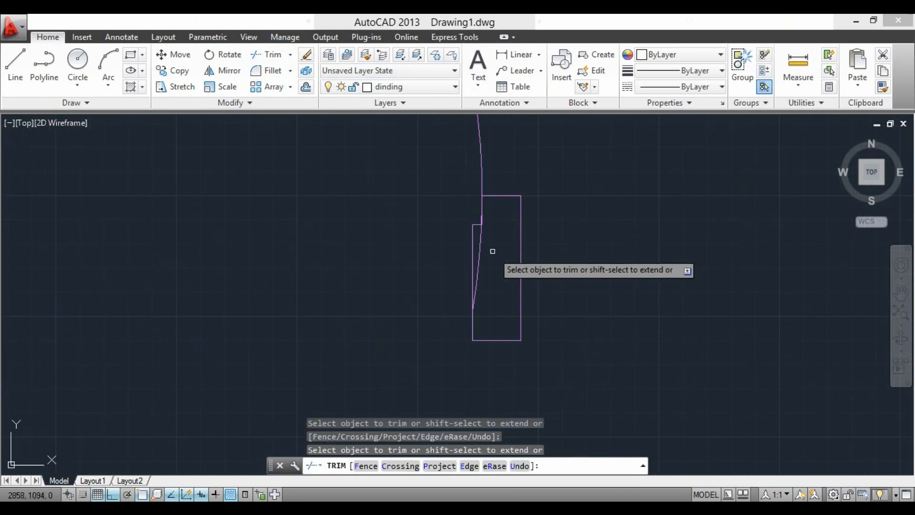
scroll(494, 252, up, 2)
scroll(472, 198, up, 2)
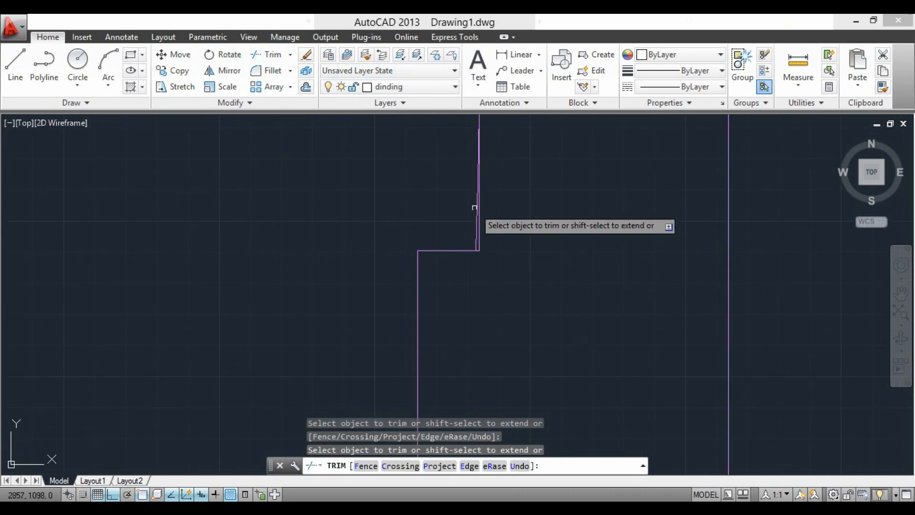
scroll(424, 309, up, 3)
scroll(423, 309, down, 5)
key(Escape)
scroll(494, 300, down, 6)
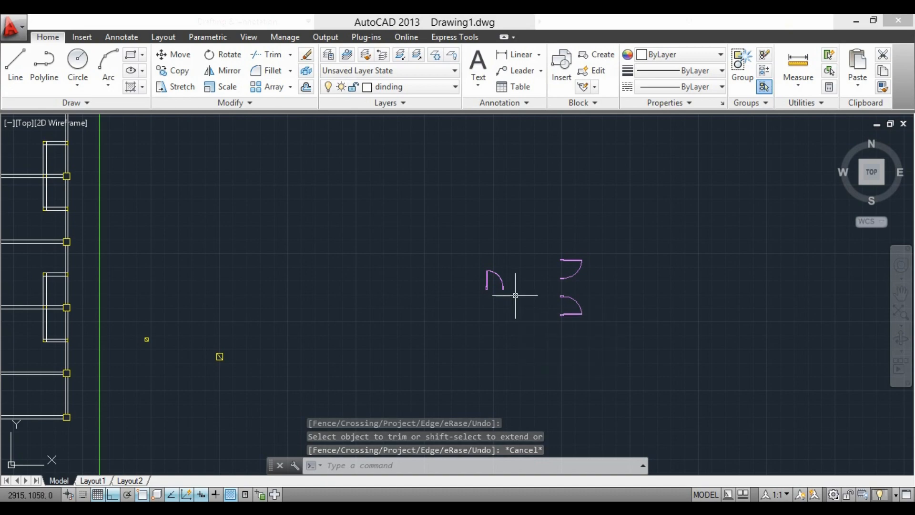
Mirror the finished door about a vertical line just beyond its hinge side, keeping the original.
click(477, 260)
click(508, 293)
click(223, 70)
scroll(496, 293, up, 6)
scroll(459, 292, up, 2)
click(387, 221)
click(368, 326)
key(Return)
Mirror the pair of doors about a horizontal line just below their frames, keeping the originals.
scroll(415, 346, down, 3)
click(478, 336)
click(292, 234)
click(222, 71)
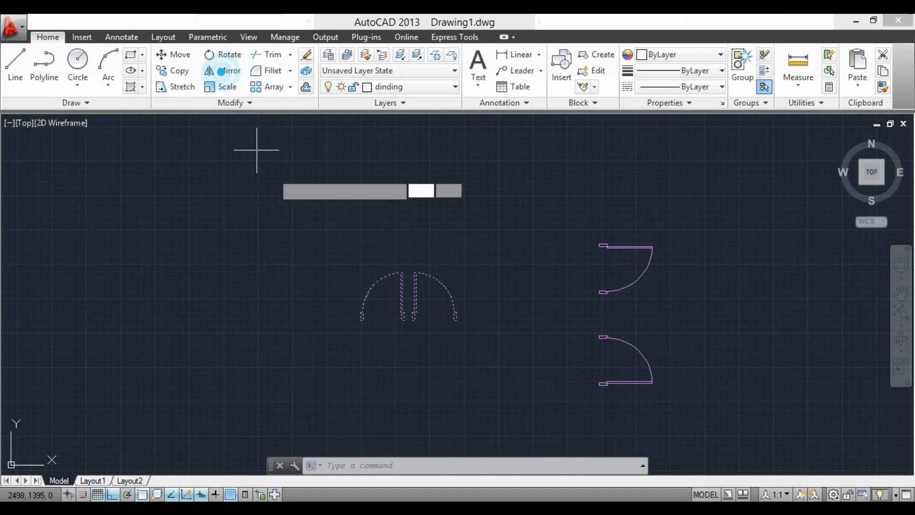
click(399, 328)
click(290, 320)
key(Return)
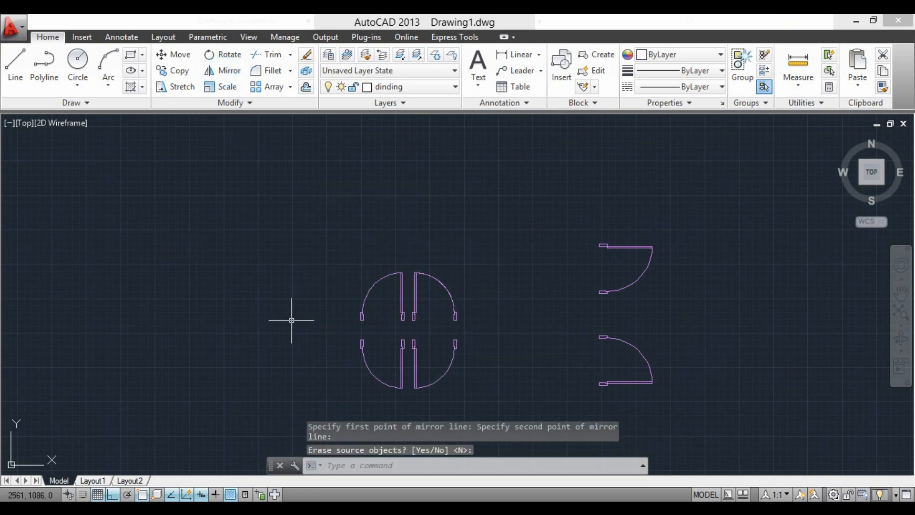
Copy the upward-opening, left-hinged door into the bottom wall of the lower small-room block, its frame's lower-left corner against the small column.
scroll(475, 270, down, 2)
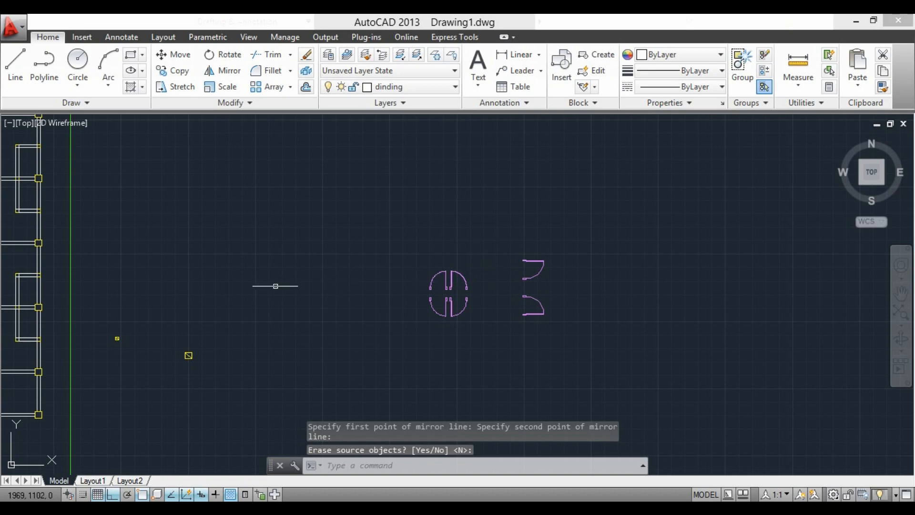
middle_drag(385, 286, 517, 263)
scroll(142, 303, up, 4)
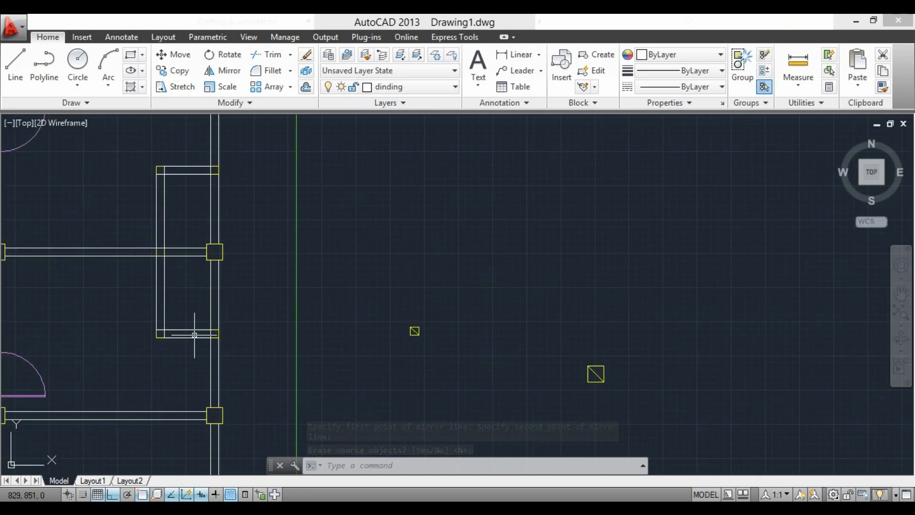
scroll(193, 309, down, 2)
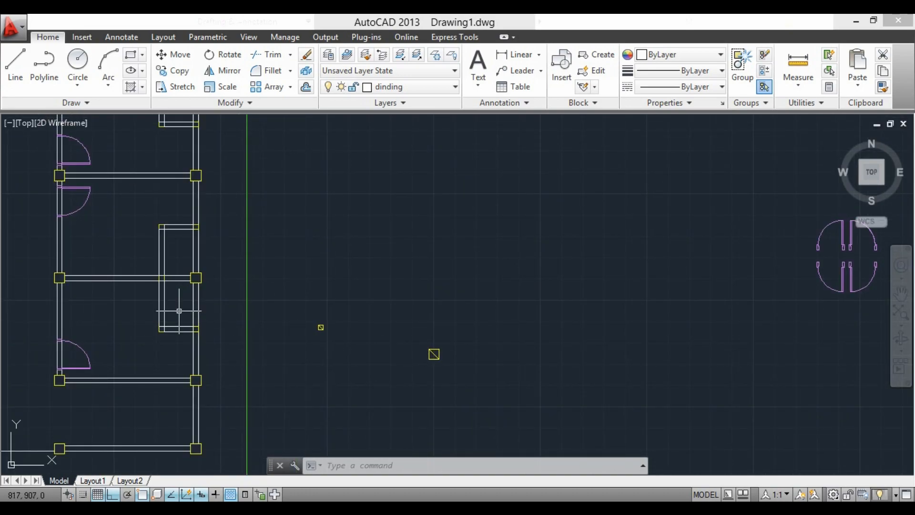
scroll(730, 281, down, 2)
scroll(816, 245, up, 5)
click(782, 334)
click(646, 288)
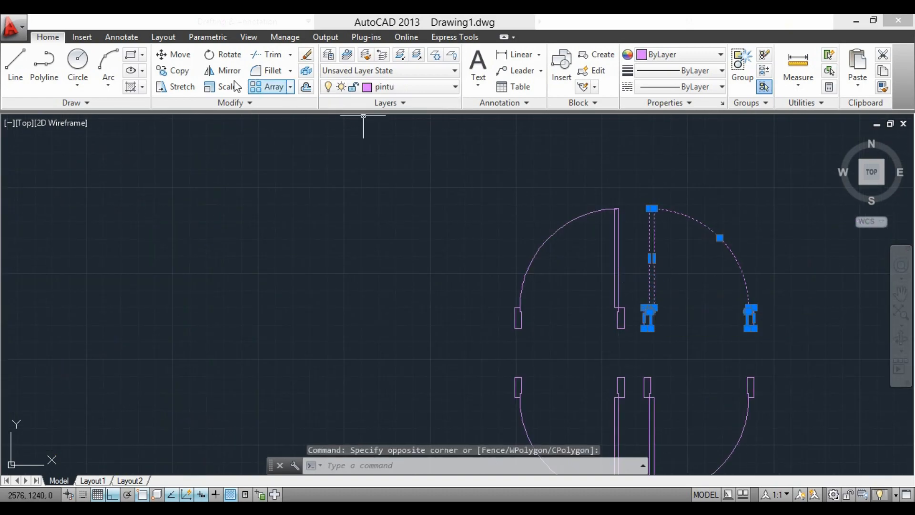
click(192, 82)
scroll(653, 336, up, 4)
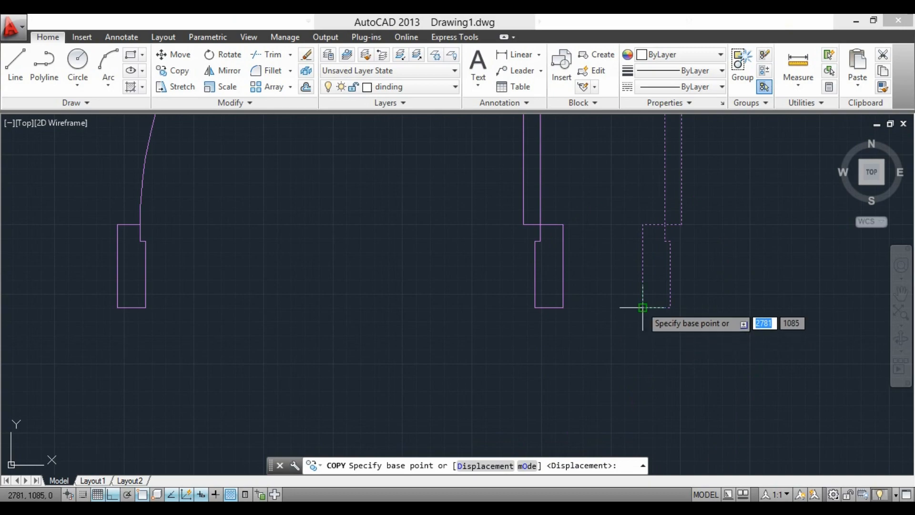
click(644, 310)
scroll(736, 258, down, 4)
scroll(470, 291, up, 6)
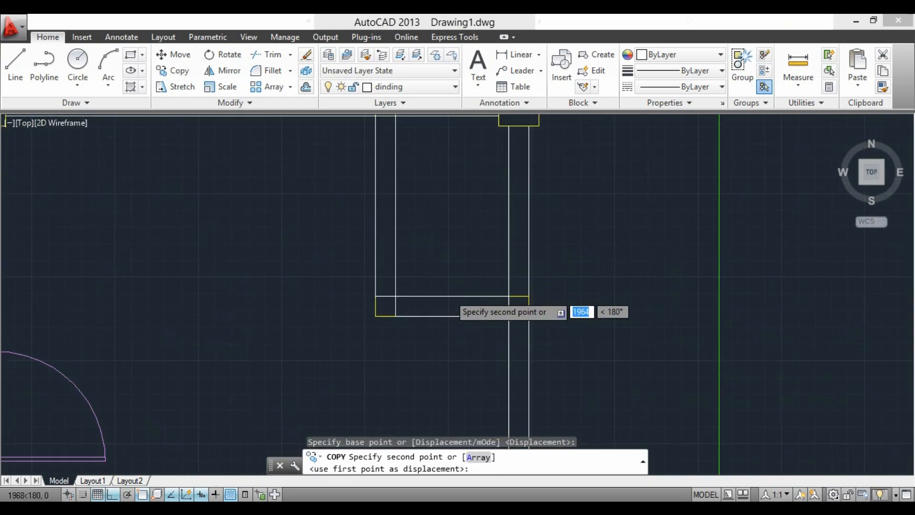
click(382, 321)
scroll(382, 347, down, 3)
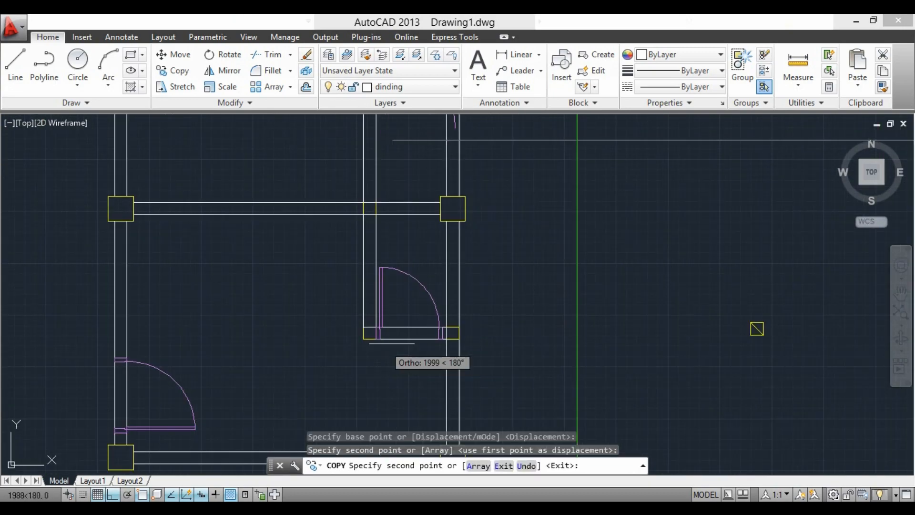
scroll(421, 356, down, 3)
key(Escape)
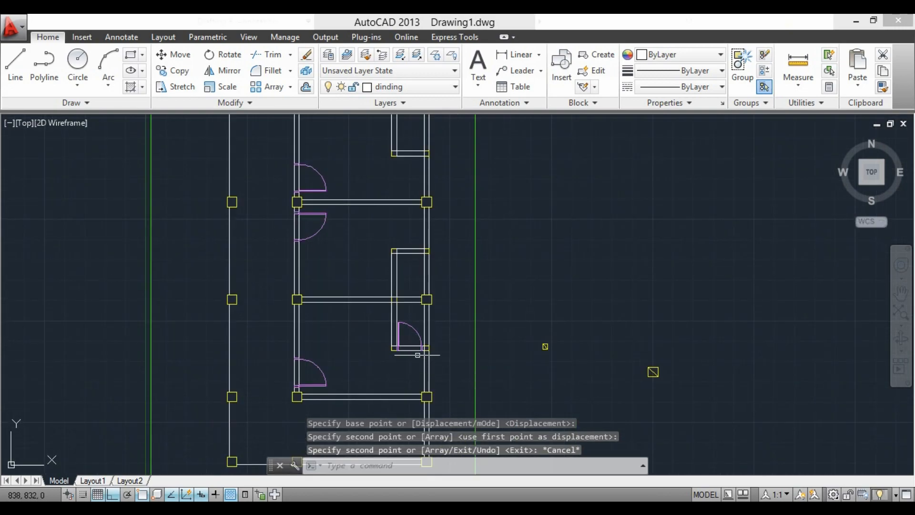
Copy the downward-opening, left-hinged door into the top wall of the lower small-room block, its frame's upper-left corner against the small column.
scroll(416, 351, up, 5)
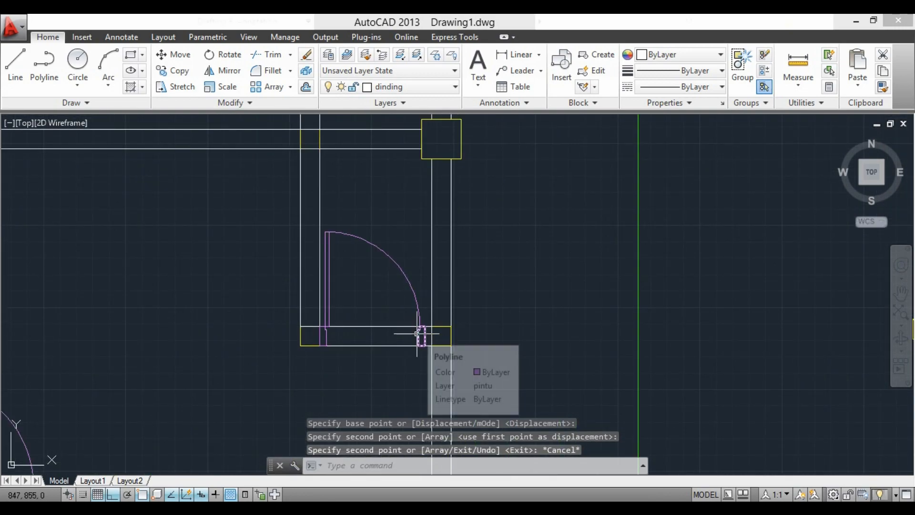
scroll(307, 341, down, 6)
scroll(685, 300, up, 4)
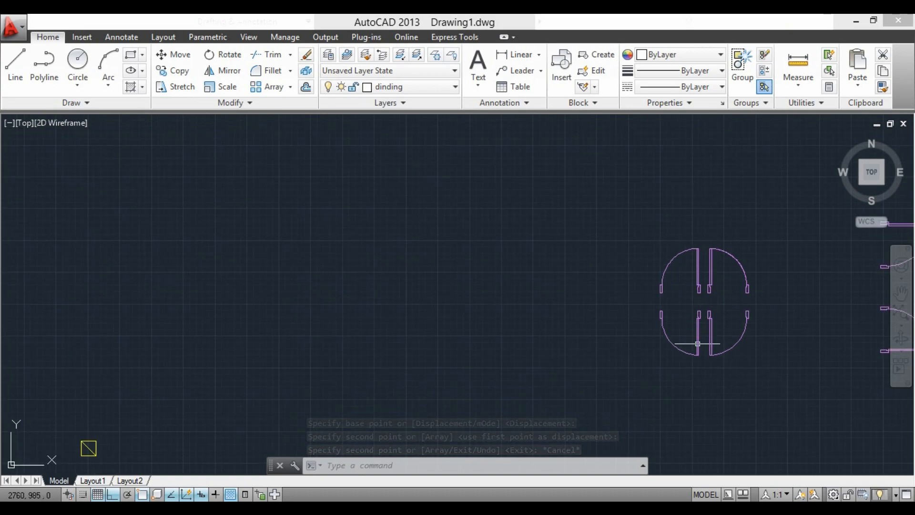
click(701, 362)
key(Escape)
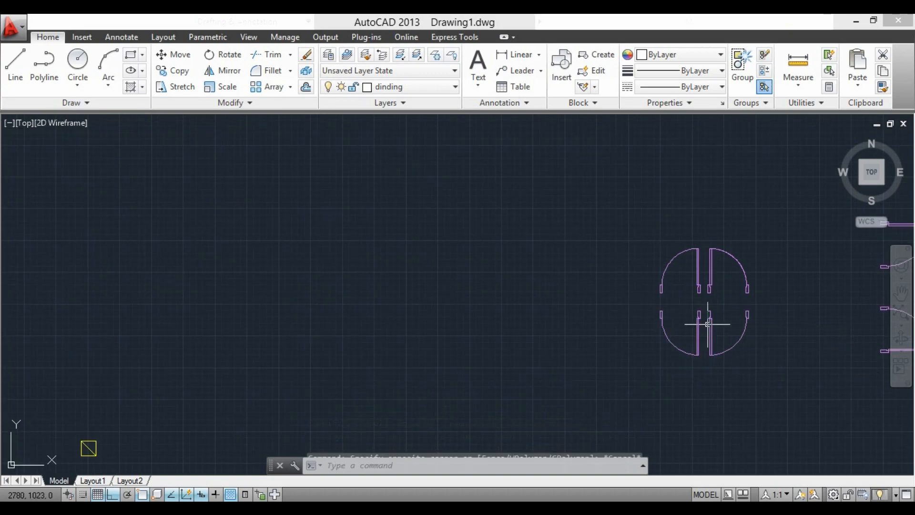
click(773, 364)
click(710, 317)
scroll(679, 289, up, 4)
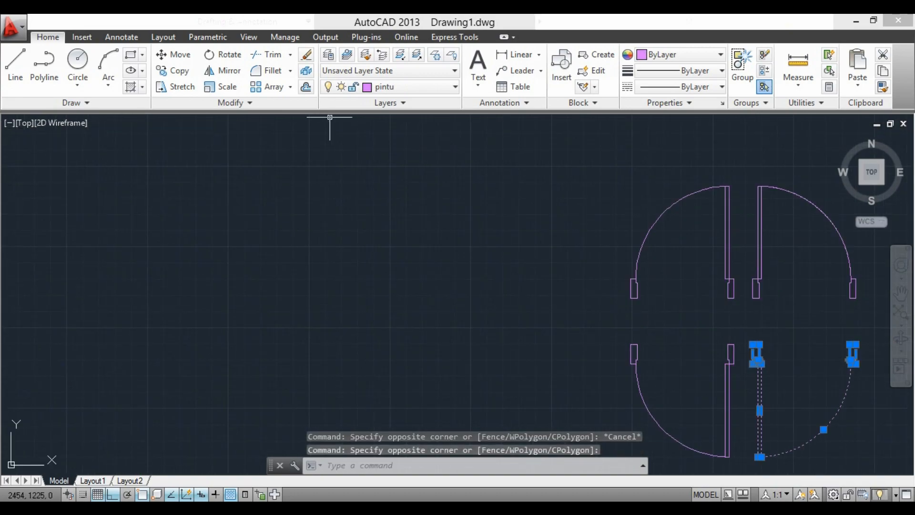
click(178, 72)
scroll(722, 333, up, 3)
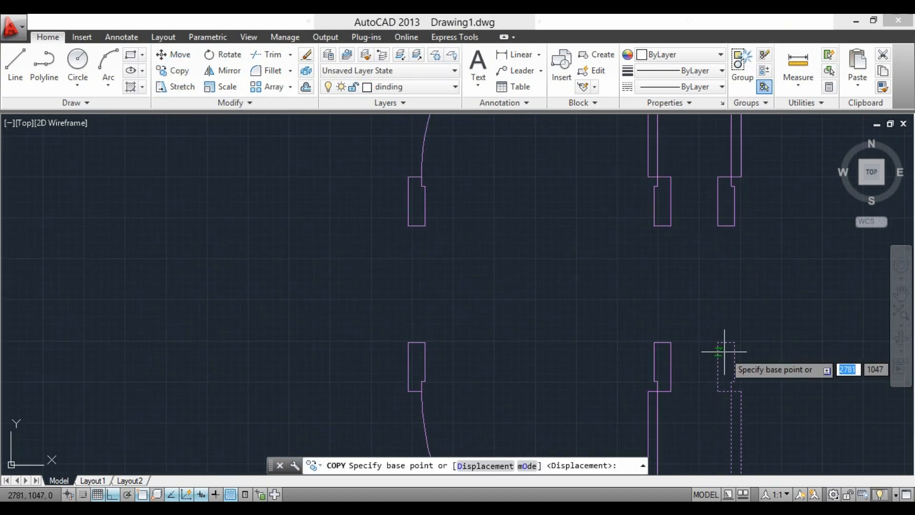
click(718, 342)
scroll(738, 241, down, 4)
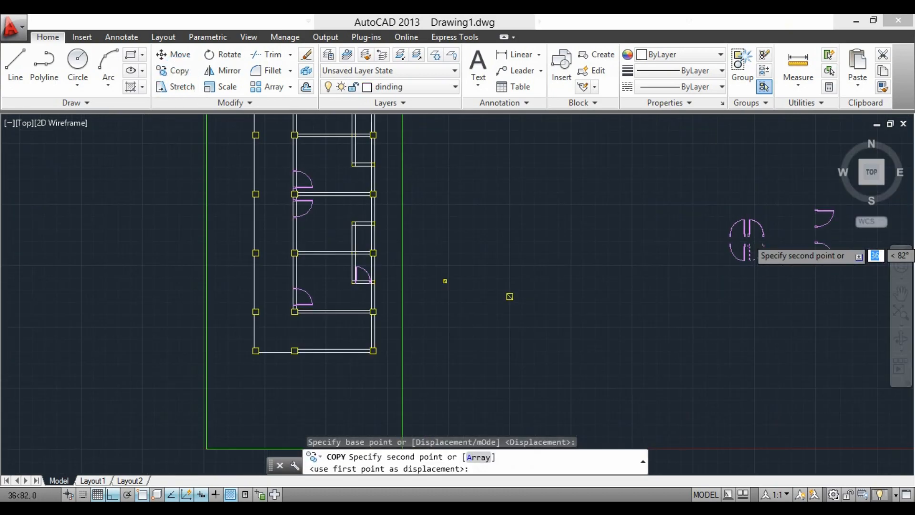
scroll(539, 244, up, 5)
scroll(491, 254, up, 2)
click(490, 255)
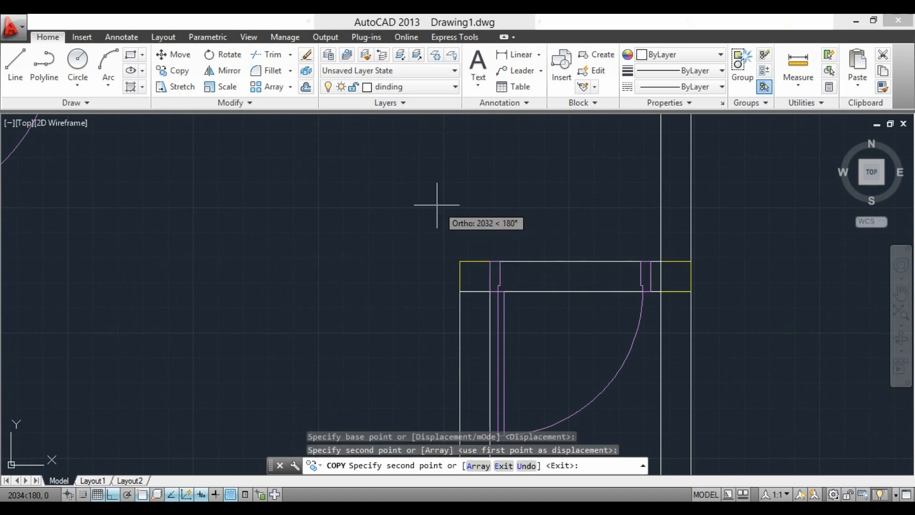
scroll(496, 256, down, 3)
key(Escape)
scroll(425, 210, down, 2)
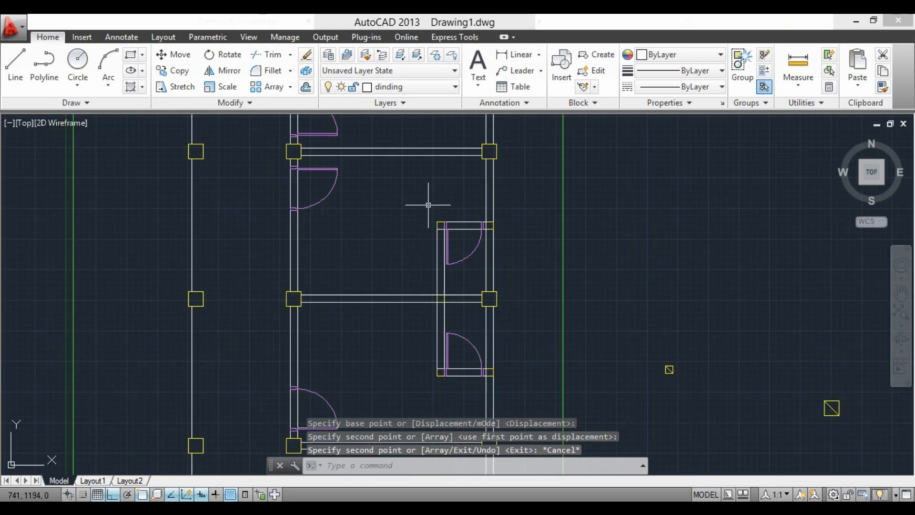
Copy both small-room doors to the upper small-room block, using the outer upper-left corner of the small column as the reference point.
scroll(450, 347, up, 4)
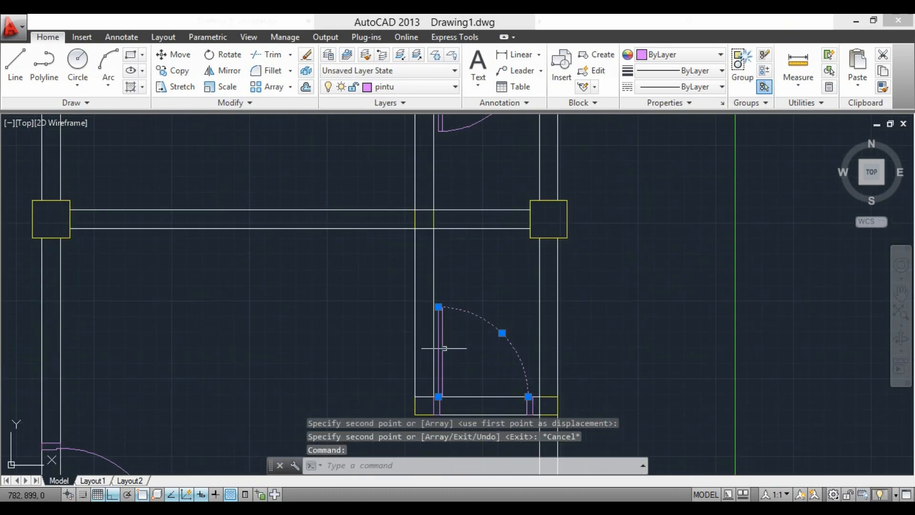
click(438, 405)
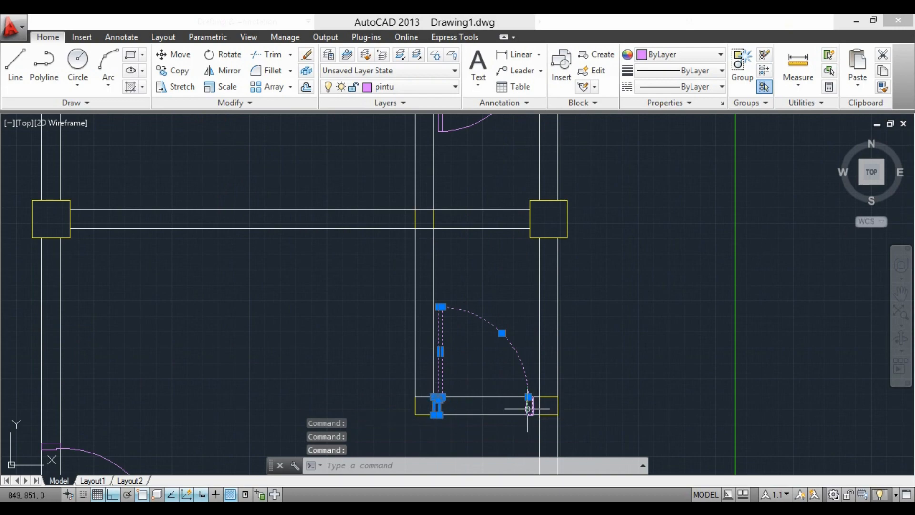
scroll(460, 280, down, 2)
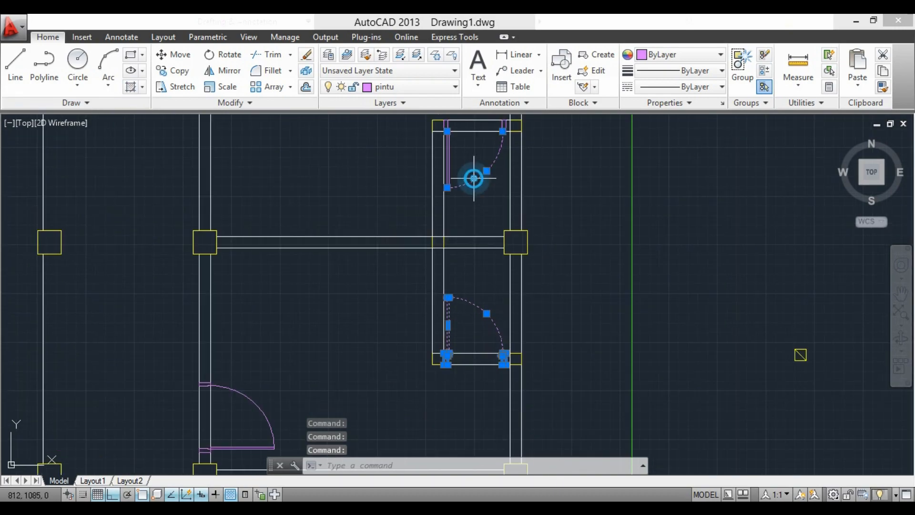
middle_drag(466, 120, 445, 164)
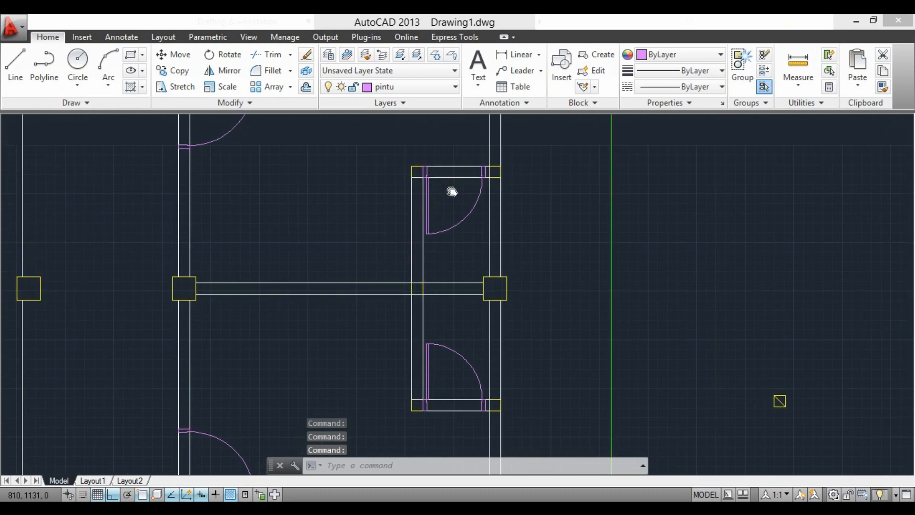
scroll(475, 173, up, 4)
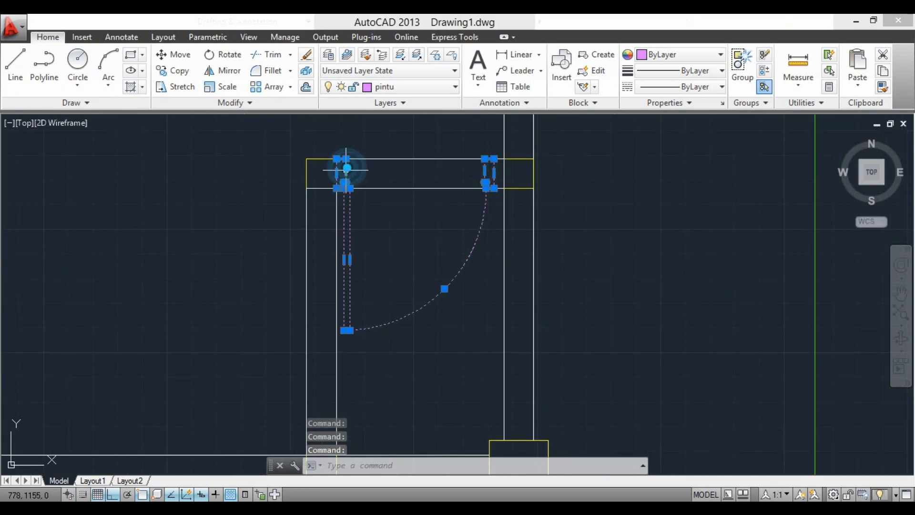
scroll(231, 152, down, 4)
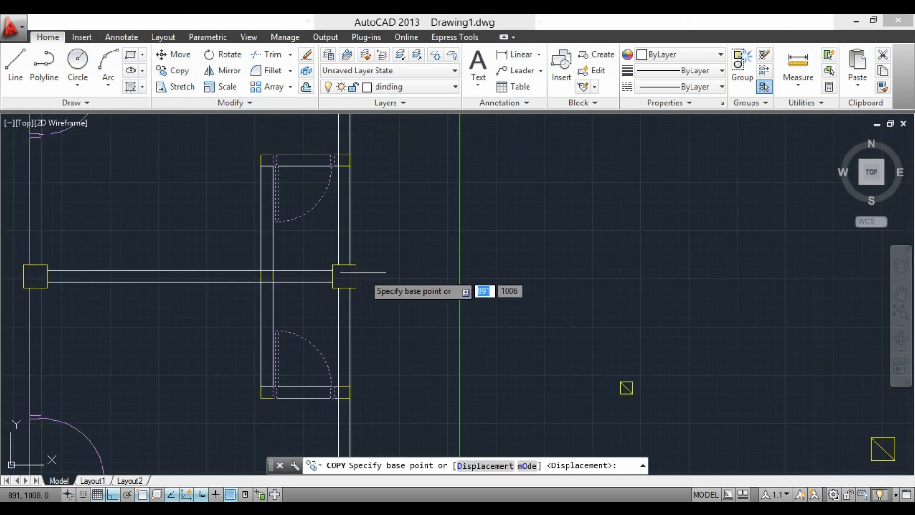
scroll(260, 154, up, 4)
click(263, 159)
scroll(306, 286, down, 4)
scroll(306, 188, up, 4)
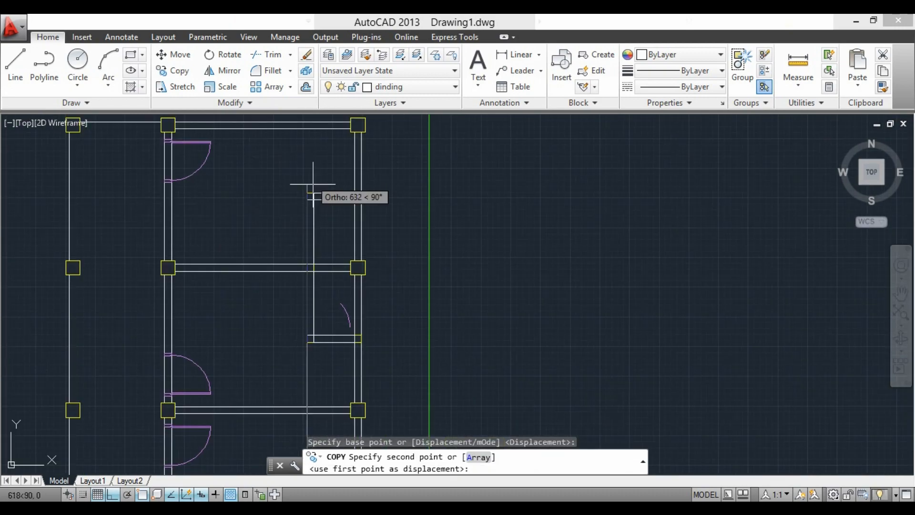
click(267, 163)
key(Escape)
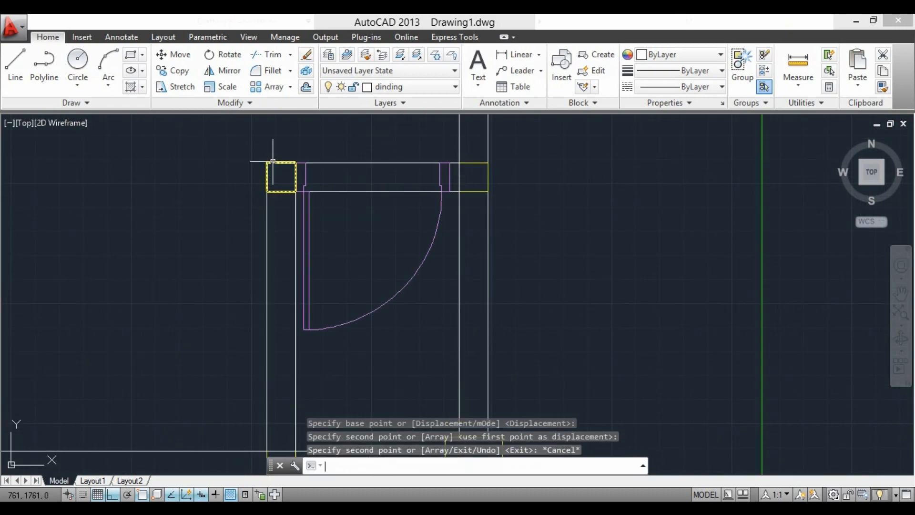
scroll(402, 202, down, 5)
scroll(402, 202, down, 3)
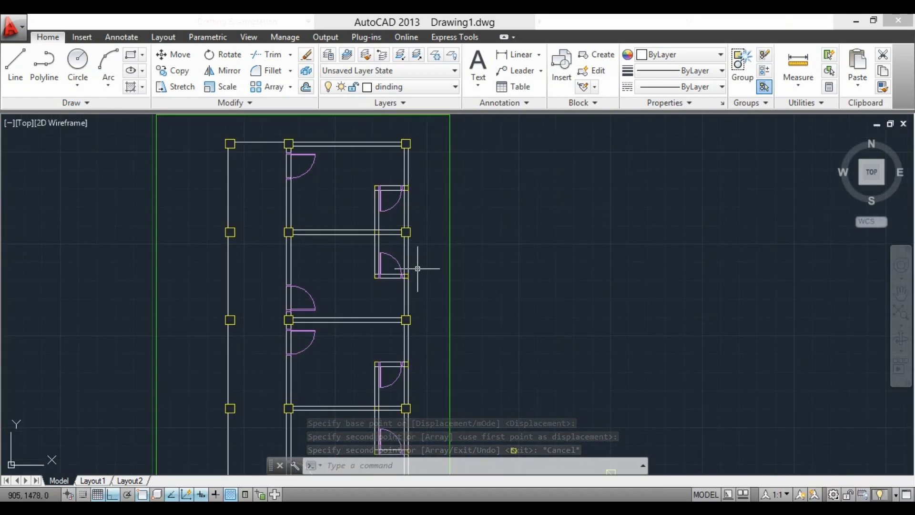
Copy the outer frame of the upper-left sample door about 270 units to the left into empty space.
scroll(341, 249, down, 2)
scroll(384, 286, up, 2)
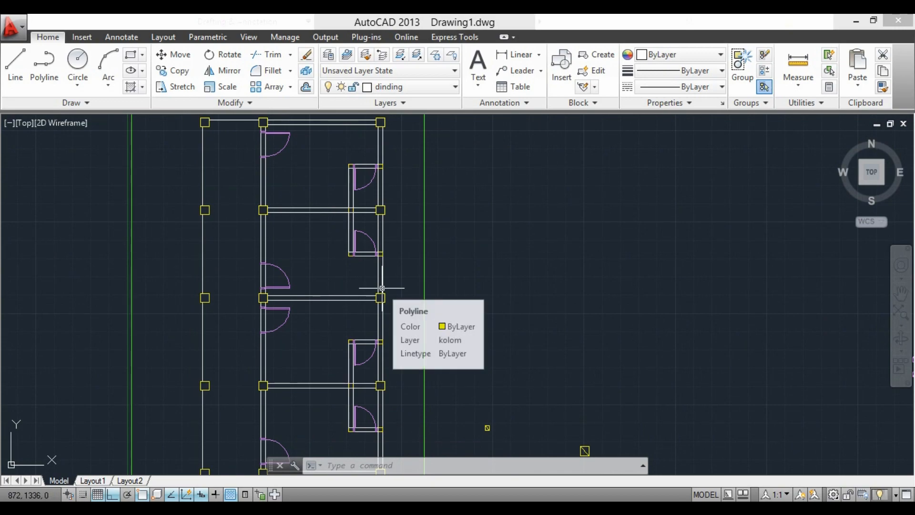
scroll(299, 220, down, 2)
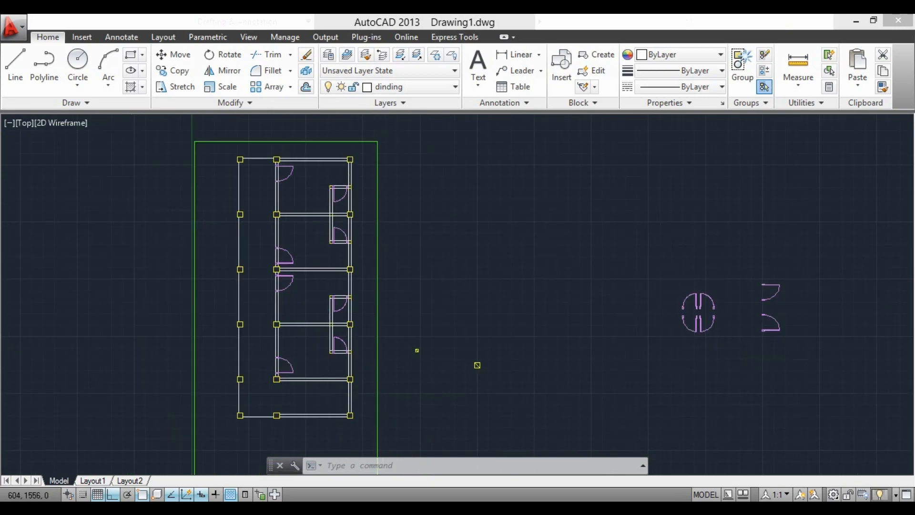
middle_drag(677, 303, 433, 283)
scroll(402, 270, up, 10)
click(438, 300)
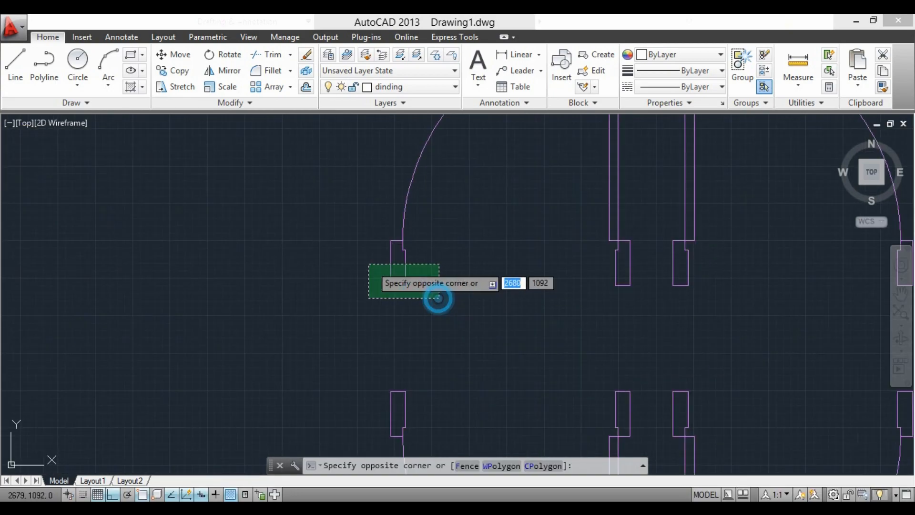
click(384, 273)
click(186, 72)
click(402, 287)
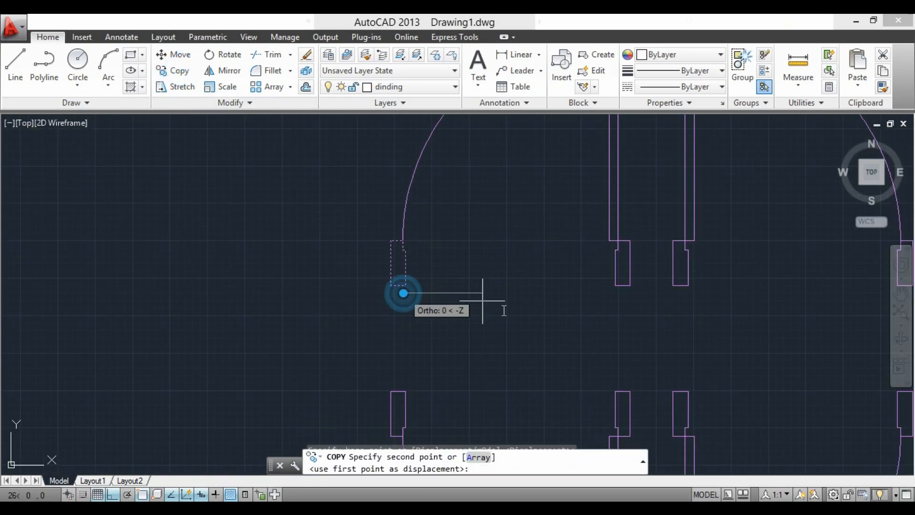
scroll(303, 307, down, 4)
click(363, 310)
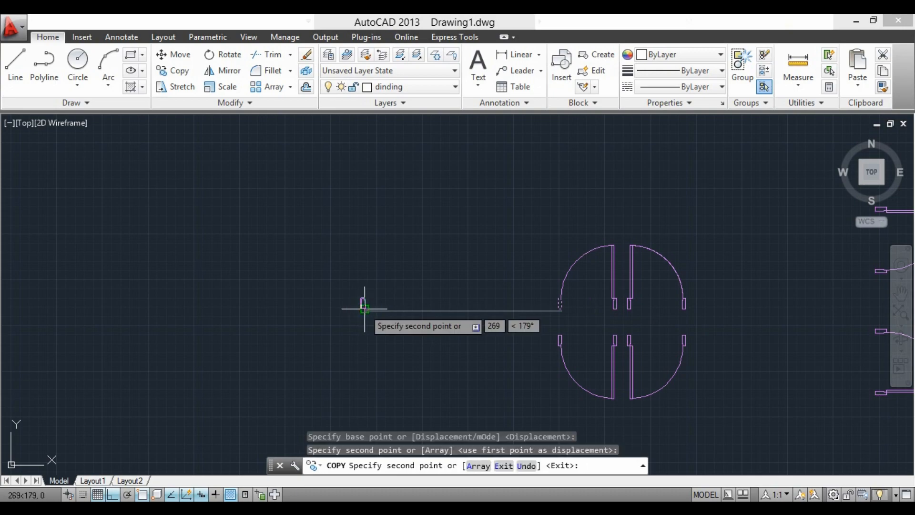
key(Escape)
scroll(414, 313, up, 4)
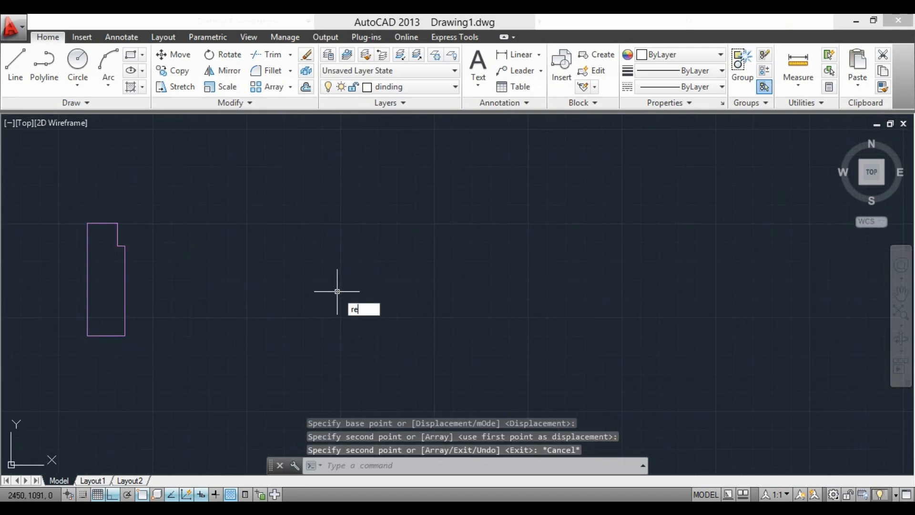
text(rec)
key(Return)
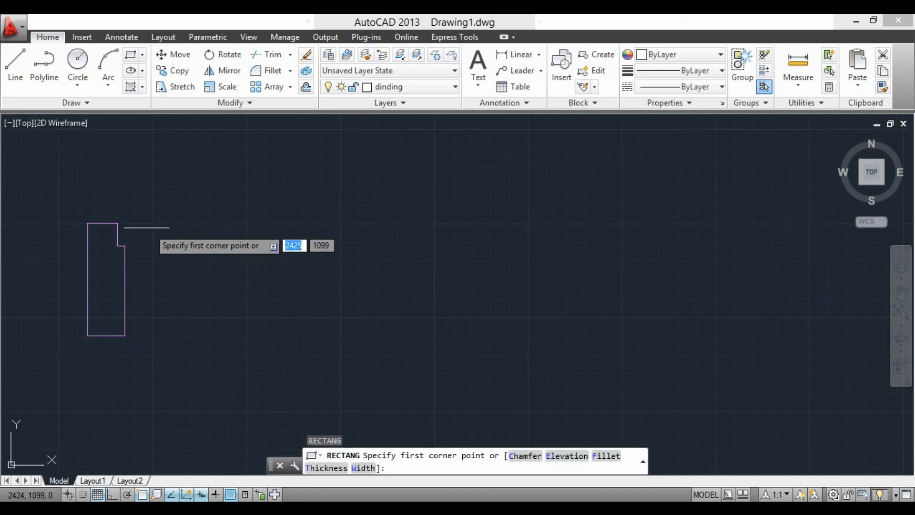
click(117, 223)
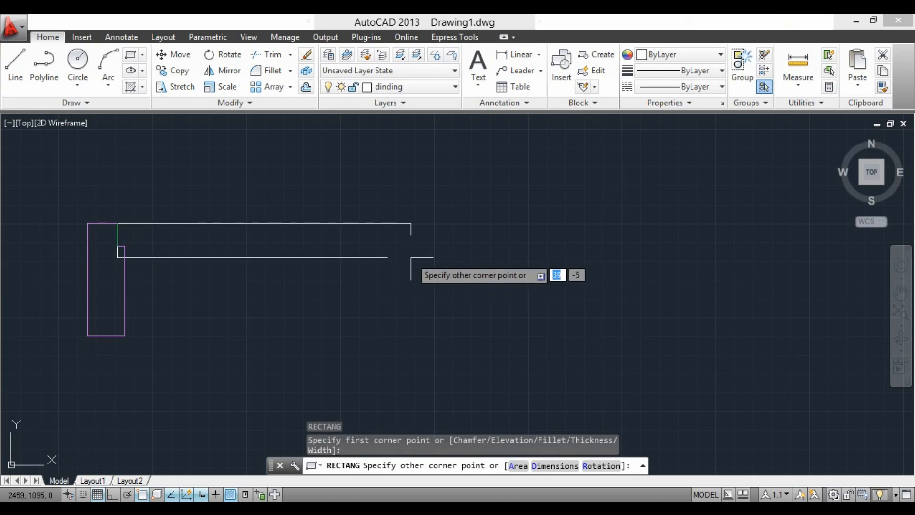
key(Escape)
Make jendela the current layer and put the copied frame outline on that layer as well.
click(415, 87)
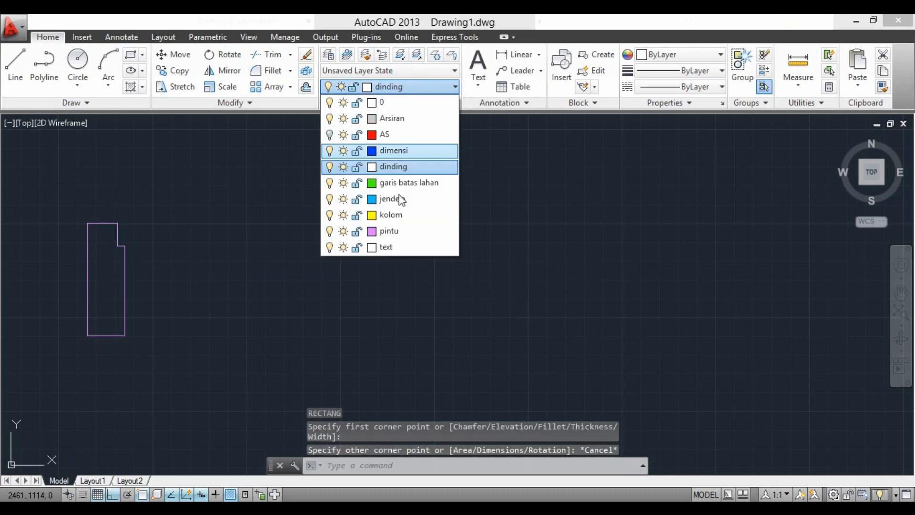
click(396, 231)
click(403, 90)
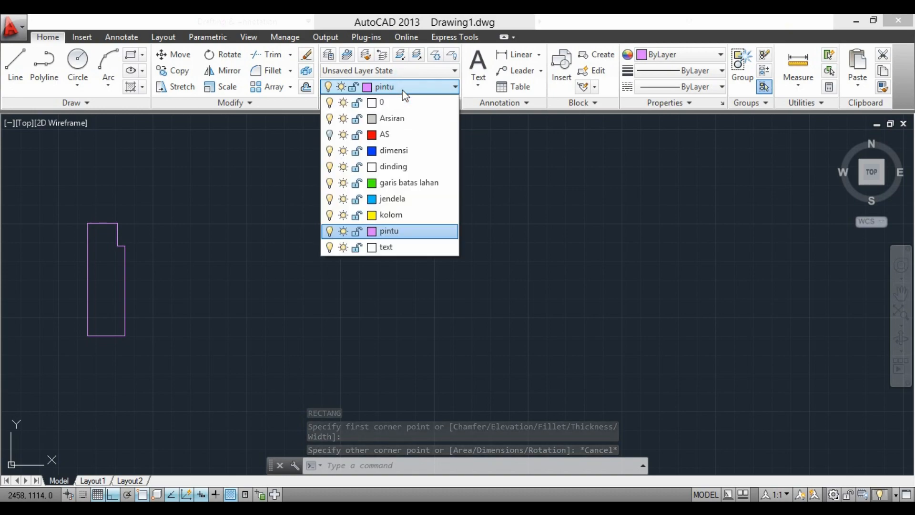
click(391, 199)
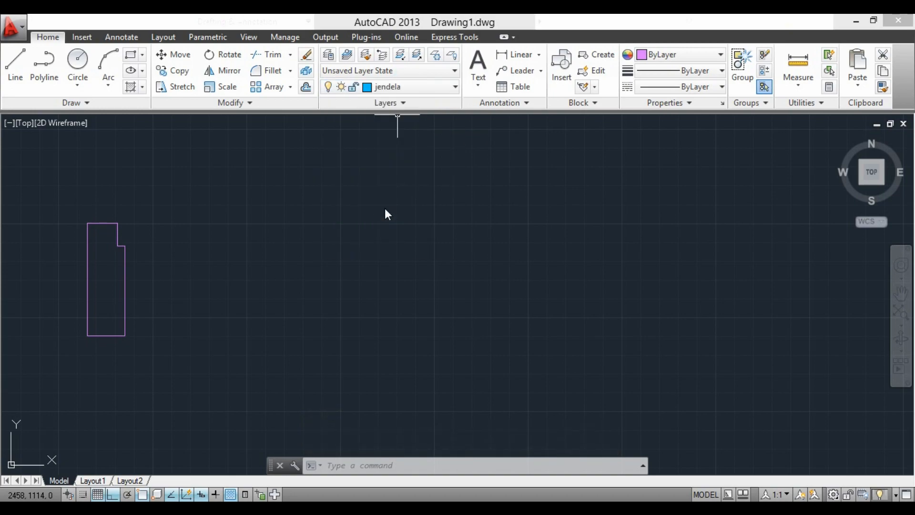
click(200, 287)
click(92, 194)
click(432, 92)
click(399, 198)
key(Escape)
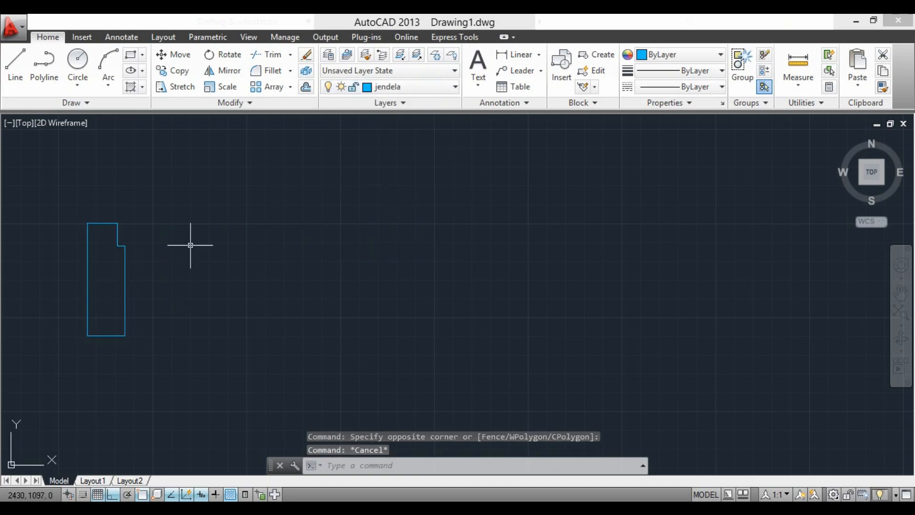
Draw a 62 by 3 rectangle for the window sash, starting from the upper corner of the frame's notch.
text(rec)
key(Return)
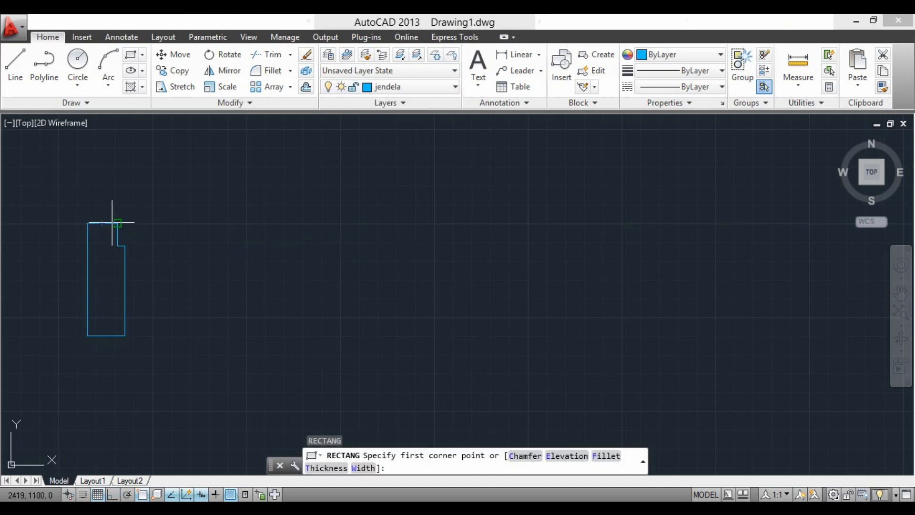
click(117, 222)
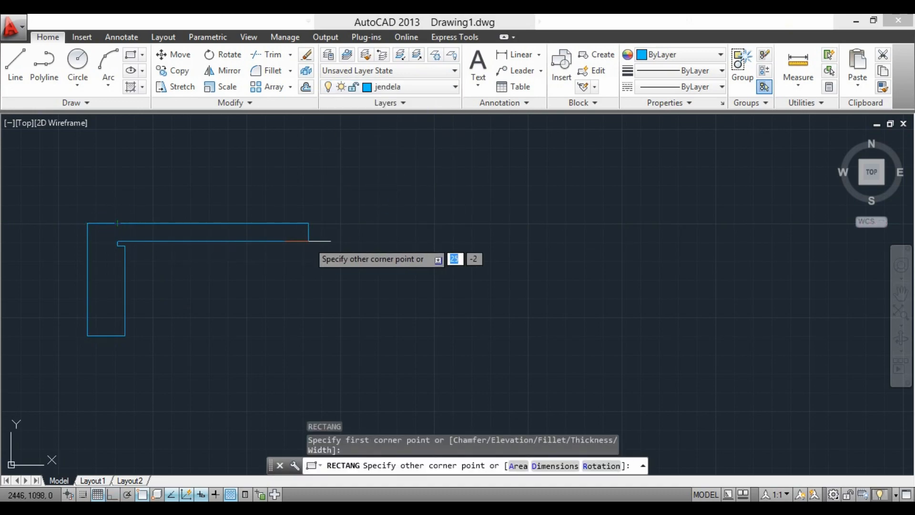
text(62)
key(Tab)
text(3)
key(Return)
Move the sash rectangle down so its upper-left corner meets the upper corner of the frame's notch.
click(339, 245)
click(299, 185)
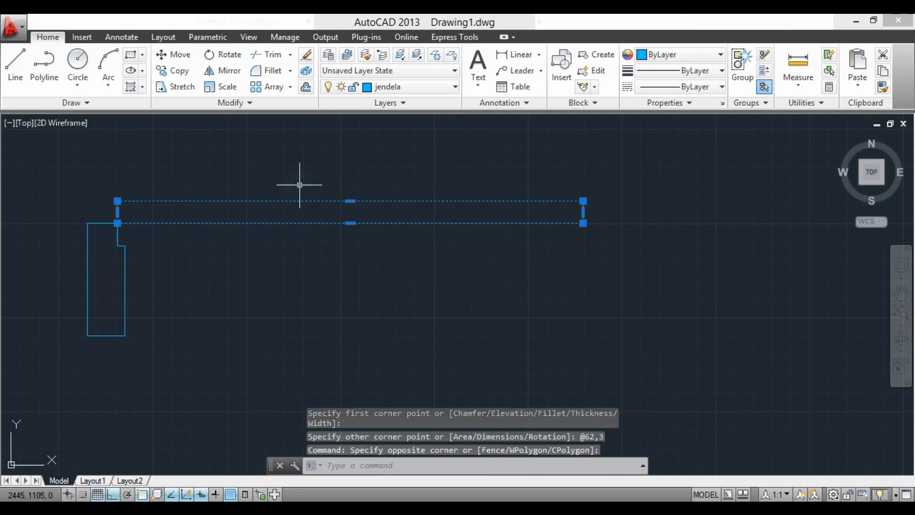
text(m)
key(Return)
click(118, 201)
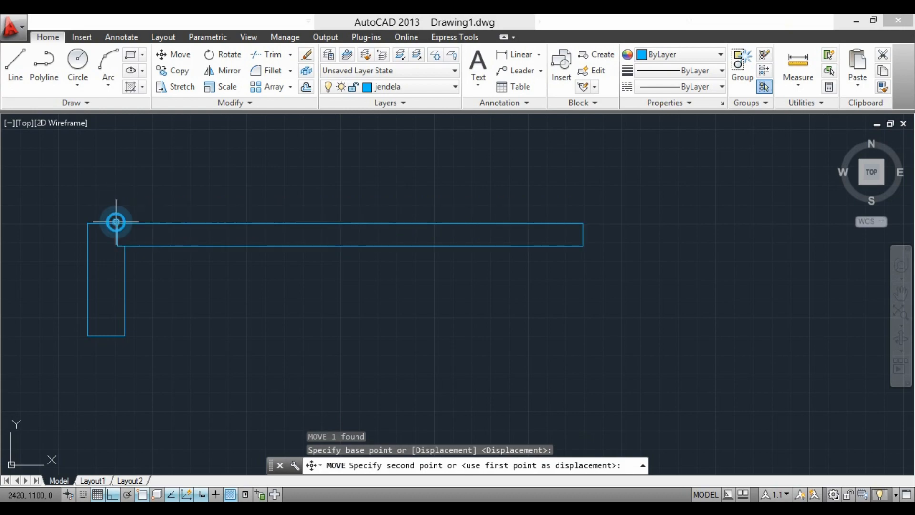
click(117, 224)
Mirror the frame across the vertical line through the sash's midpoint, keeping the original.
click(169, 304)
click(86, 277)
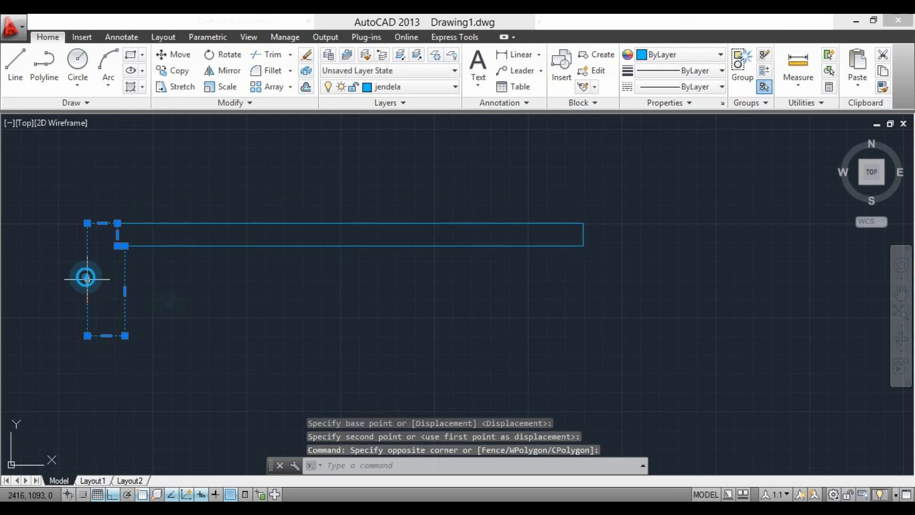
click(235, 71)
click(350, 246)
click(370, 310)
key(Return)
Rotate the whole window 90 degrees clockwise about the lower-right corner of its right frame.
scroll(377, 305, down, 8)
scroll(381, 298, up, 5)
scroll(368, 263, down, 5)
click(436, 311)
click(300, 245)
click(222, 54)
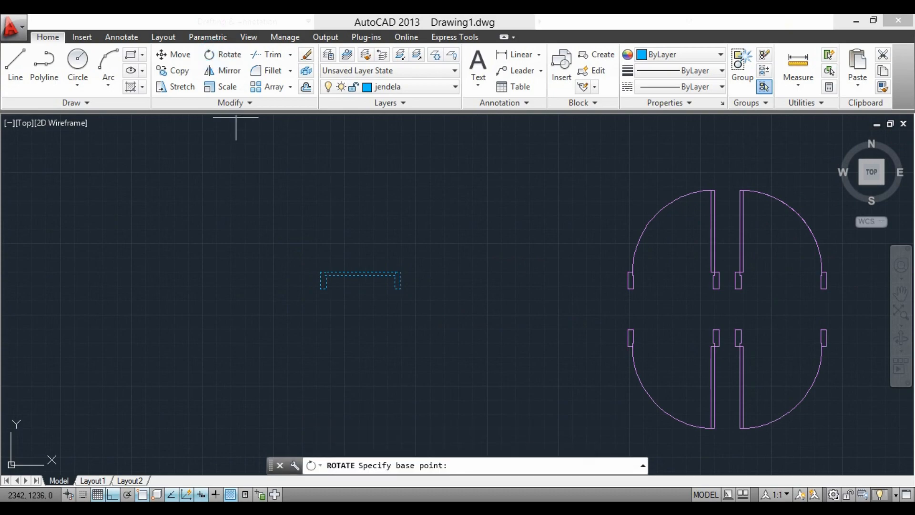
click(401, 286)
click(399, 334)
Mirror the upright window across a vertical axis to its left, keeping the original.
click(435, 303)
click(387, 189)
click(222, 71)
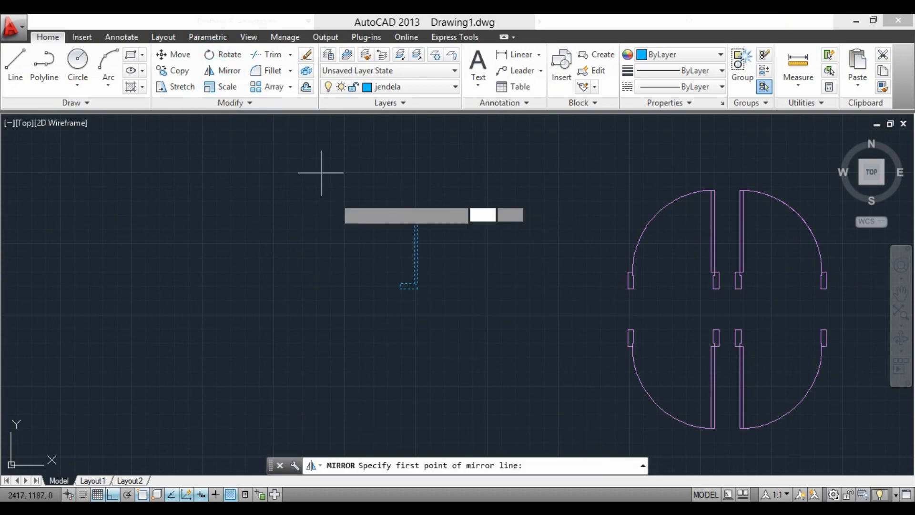
click(366, 257)
click(363, 340)
key(Return)
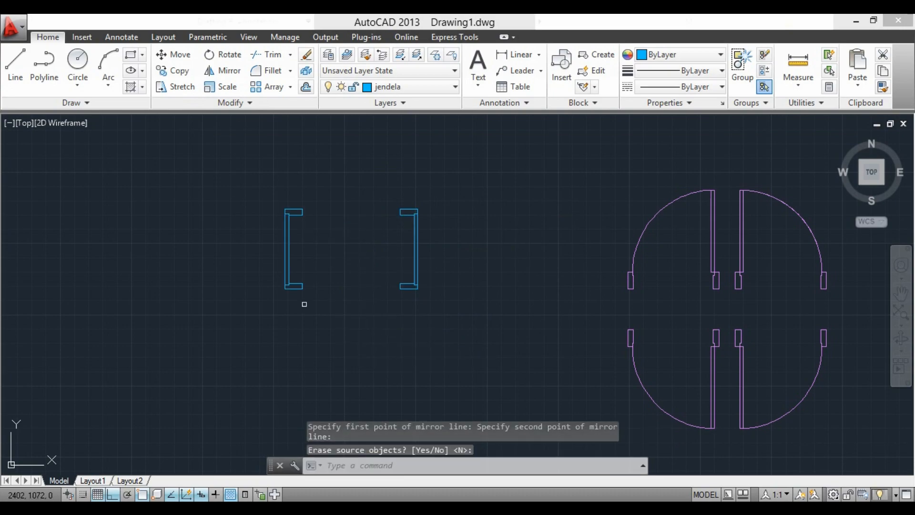
Mirror the left window's sash and upper frame downward across the lower frame's horizontal centreline to form a double window.
scroll(294, 237, up, 4)
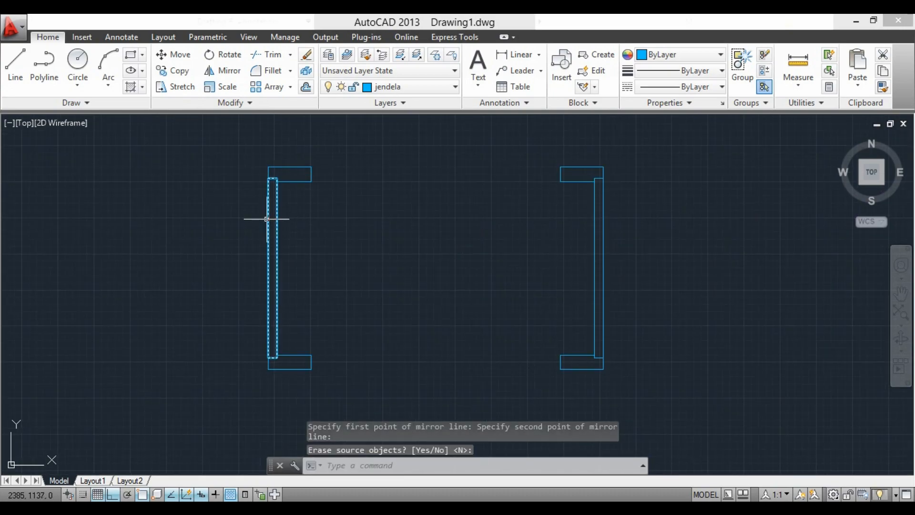
scroll(266, 219, down, 2)
click(279, 217)
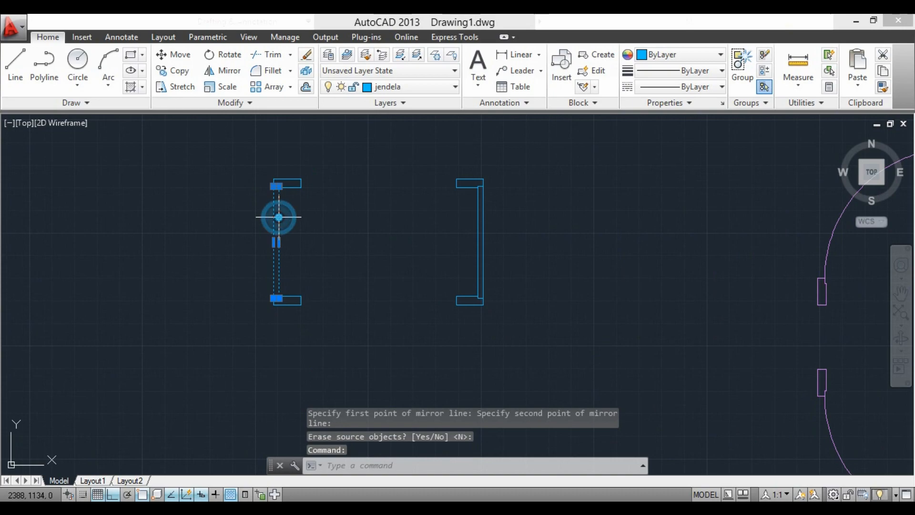
click(287, 184)
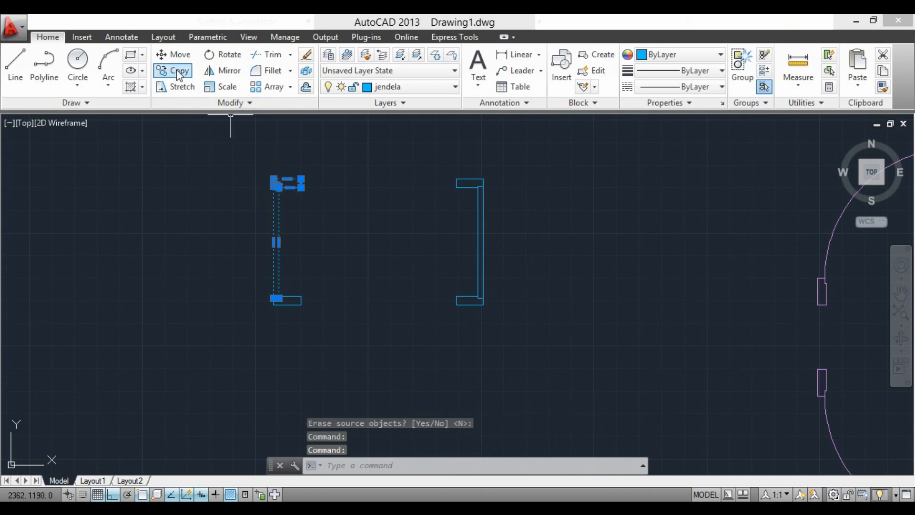
click(214, 76)
scroll(267, 191, up, 3)
click(291, 266)
click(446, 278)
key(Return)
scroll(469, 222, down, 5)
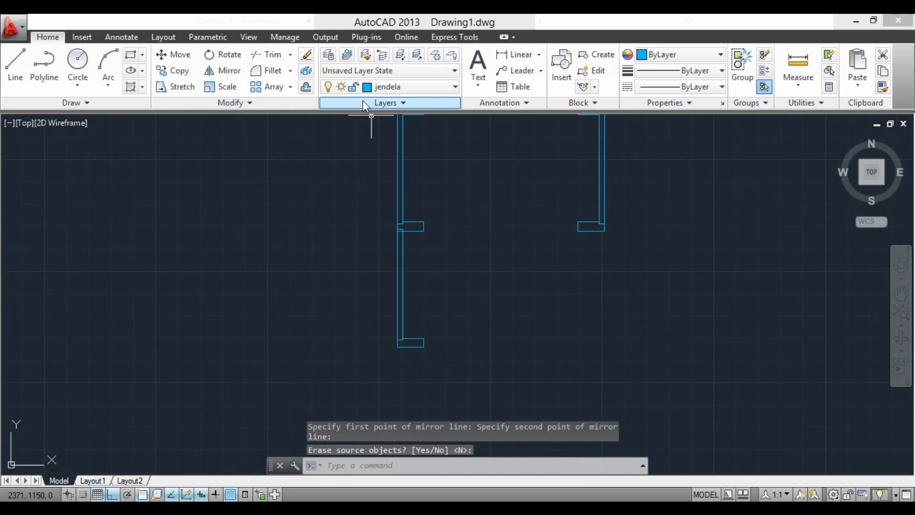
Trim the double window's middle frame where its outline overlaps the lower sash.
scroll(318, 117, up, 2)
click(255, 53)
key(Return)
scroll(429, 296, up, 3)
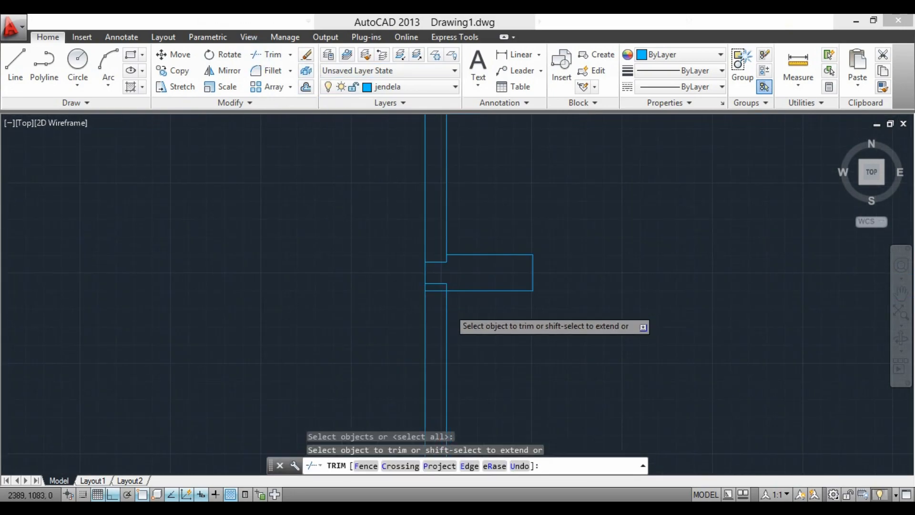
scroll(350, 302, down, 4)
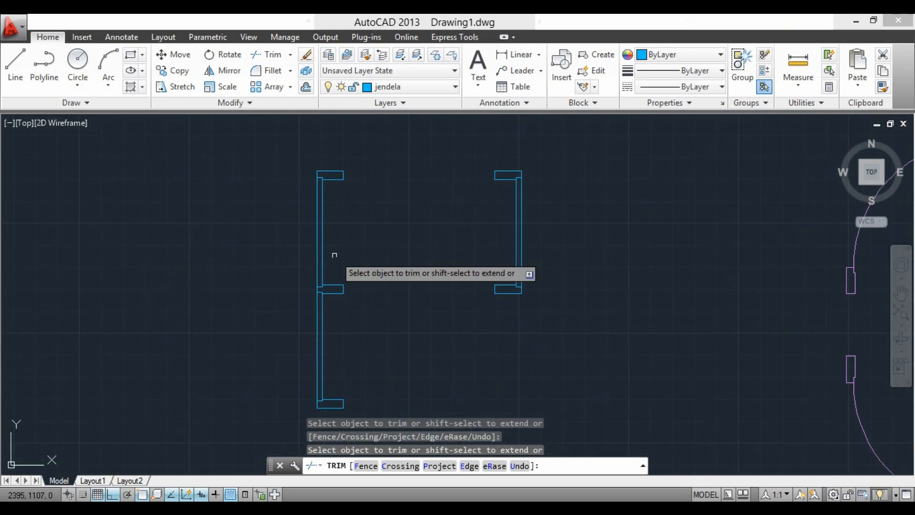
key(Escape)
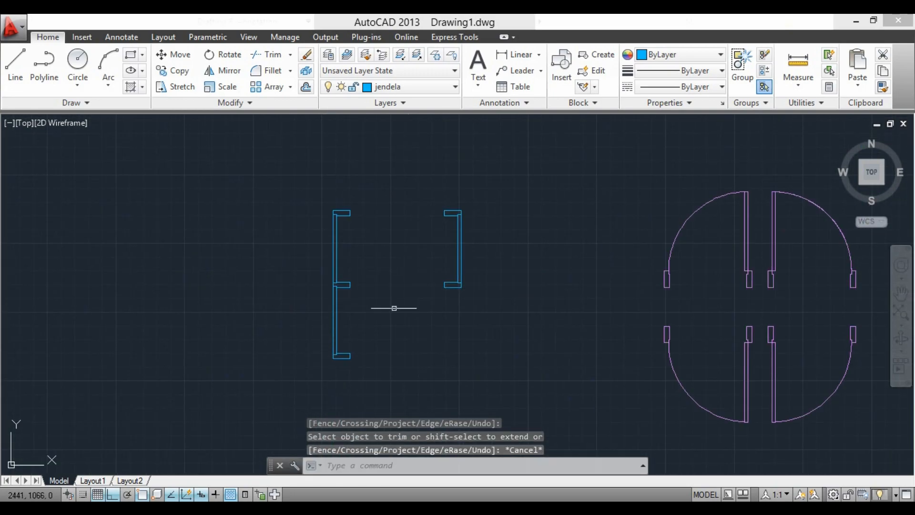
Copy the single window into the right outer wall, its upper-left frame corner on the inner wall line directly below the lower small-room block.
scroll(429, 310, down, 6)
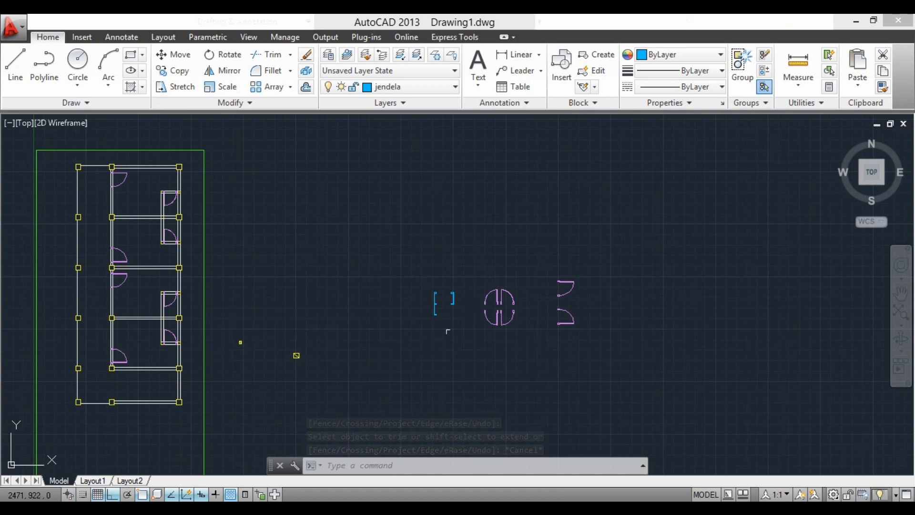
key(Escape)
scroll(445, 342, up, 8)
click(426, 344)
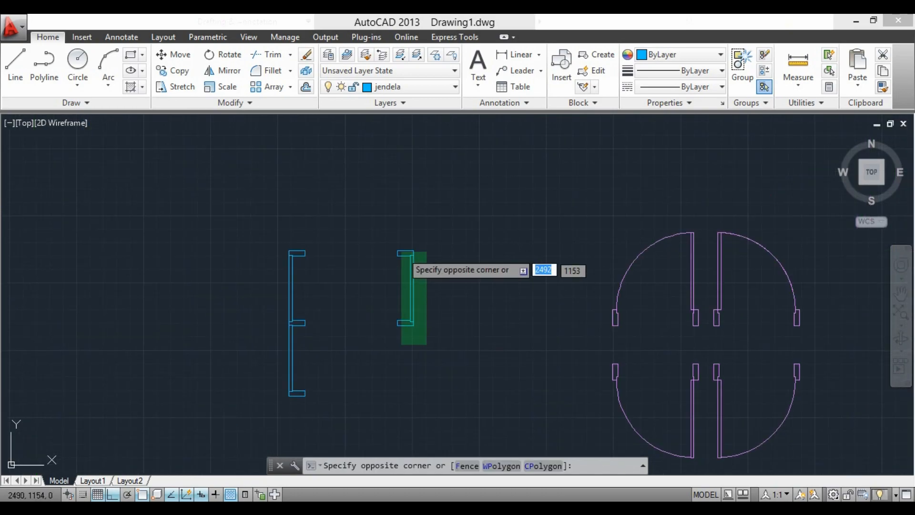
click(402, 252)
text(co)
key(Return)
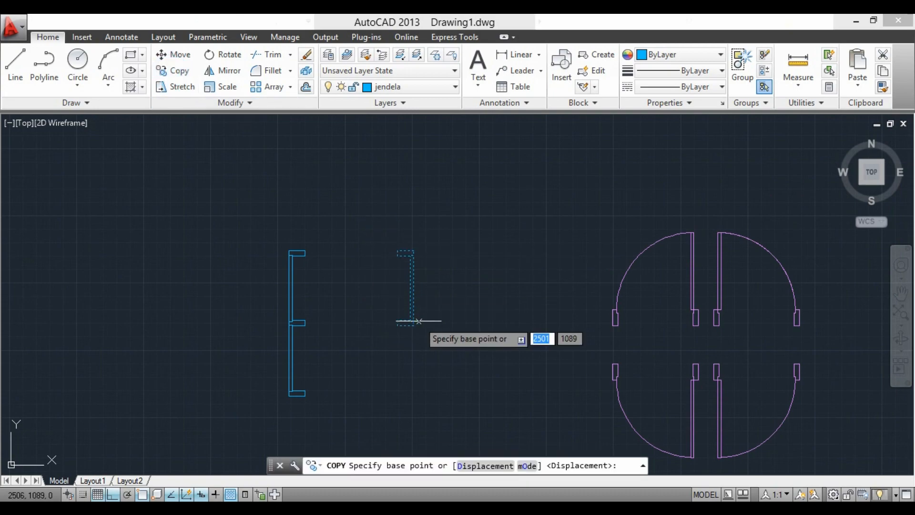
scroll(401, 315, up, 5)
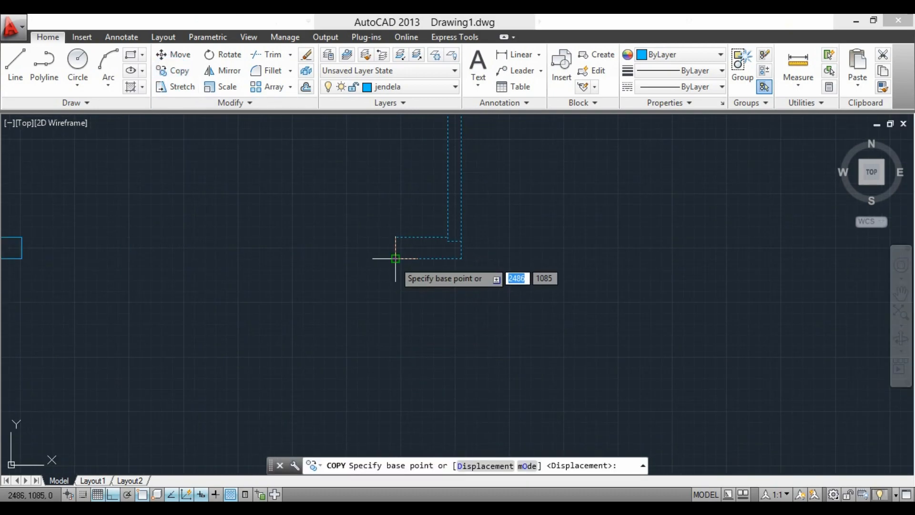
scroll(378, 205, down, 5)
scroll(406, 170, up, 5)
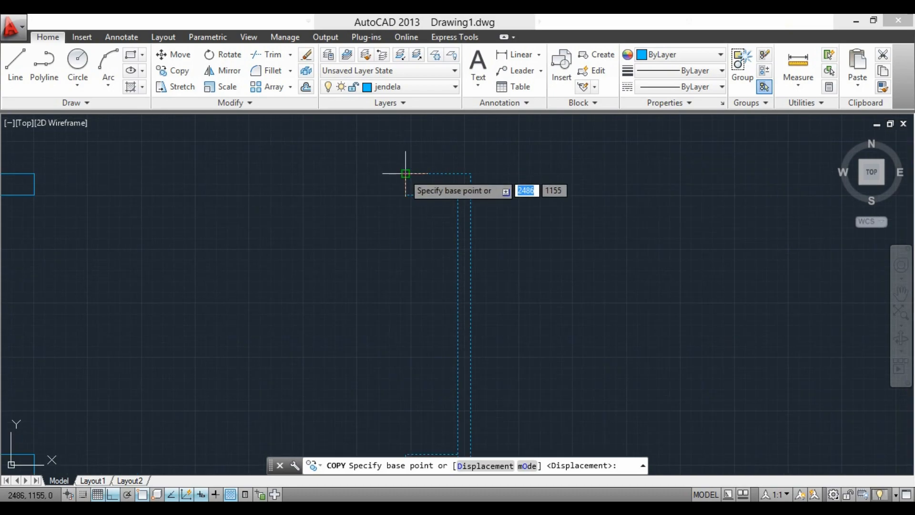
click(406, 173)
scroll(613, 210, down, 5)
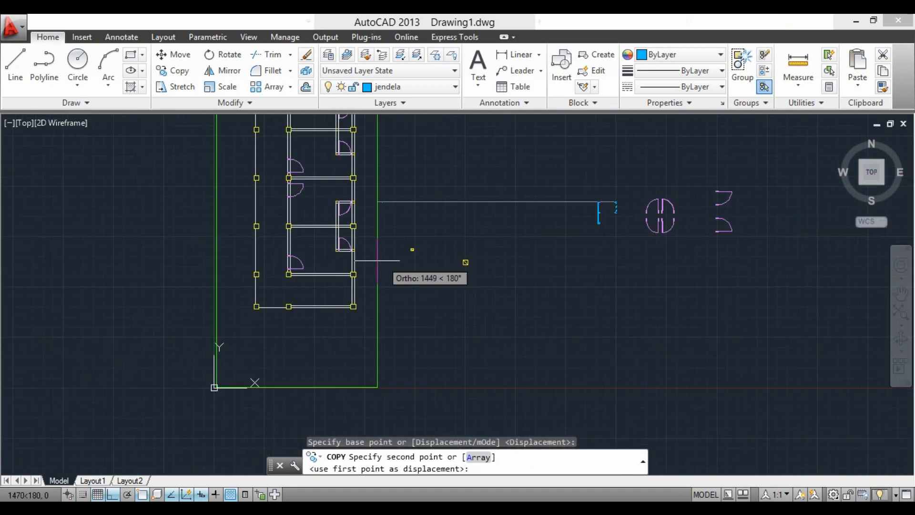
scroll(406, 260, up, 5)
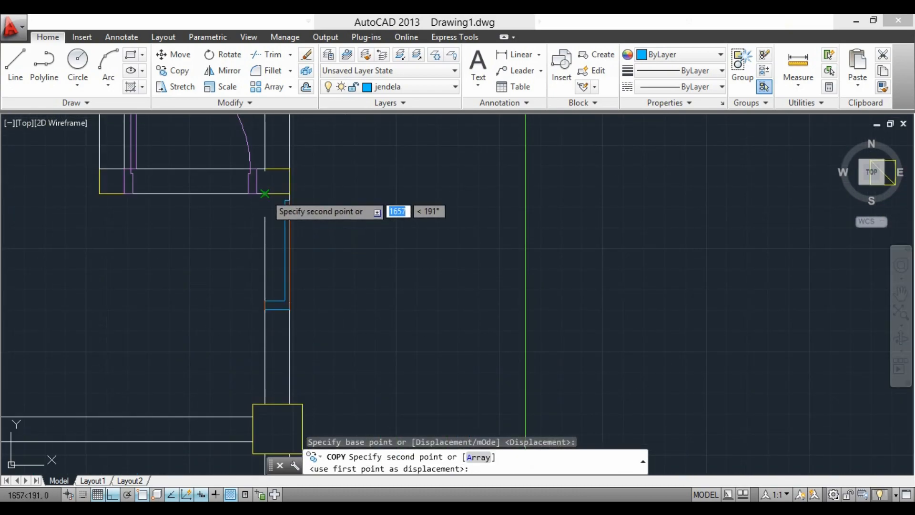
click(265, 193)
key(Escape)
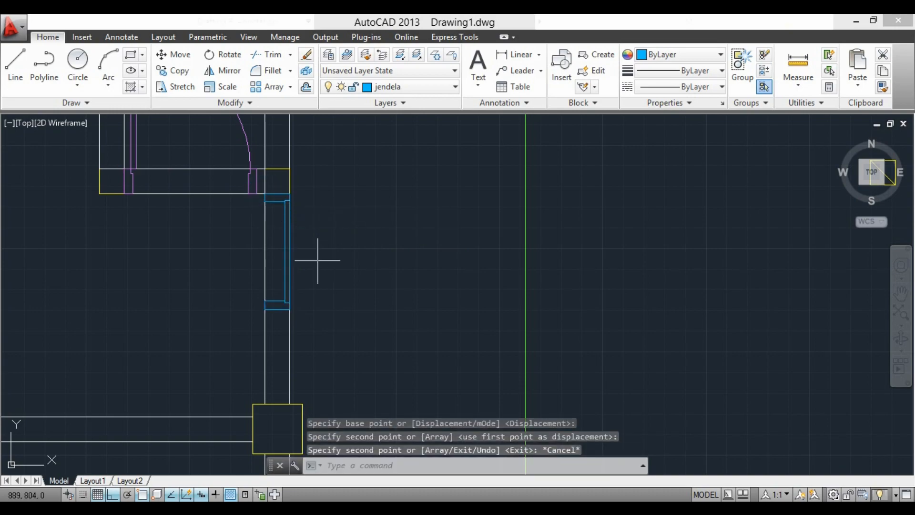
Copy the single window again into the right outer wall, its upper-left frame corner directly below the upper small-room block.
scroll(306, 334, down, 6)
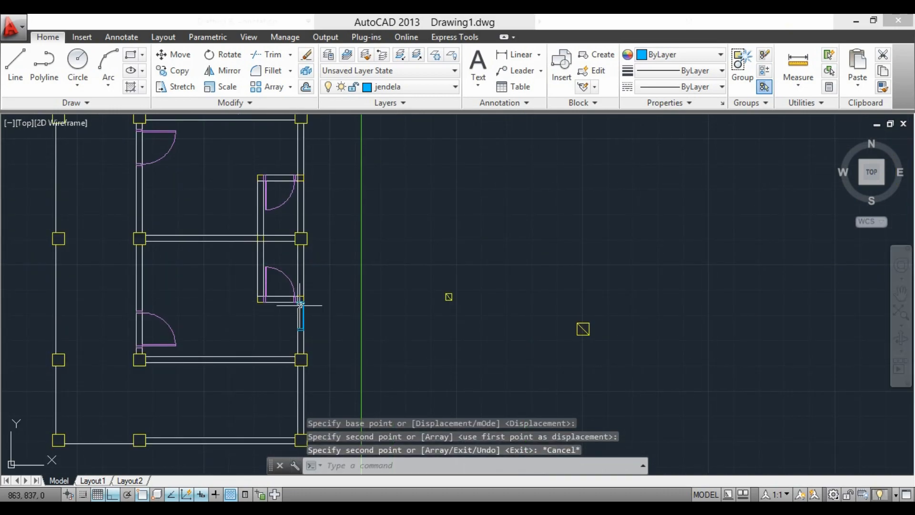
scroll(282, 315, down, 2)
click(719, 255)
click(697, 218)
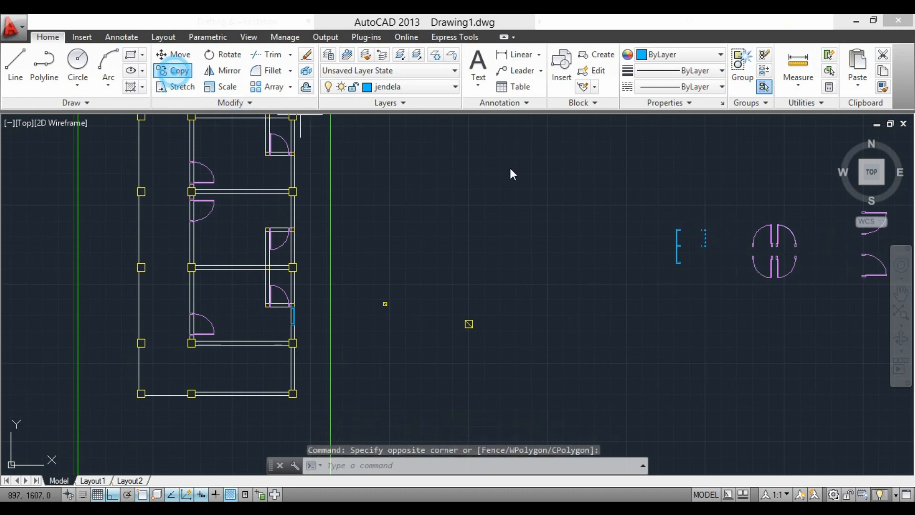
scroll(663, 229, up, 4)
scroll(598, 168, up, 4)
click(553, 188)
scroll(648, 208, down, 10)
scroll(400, 243, down, 3)
scroll(358, 244, up, 8)
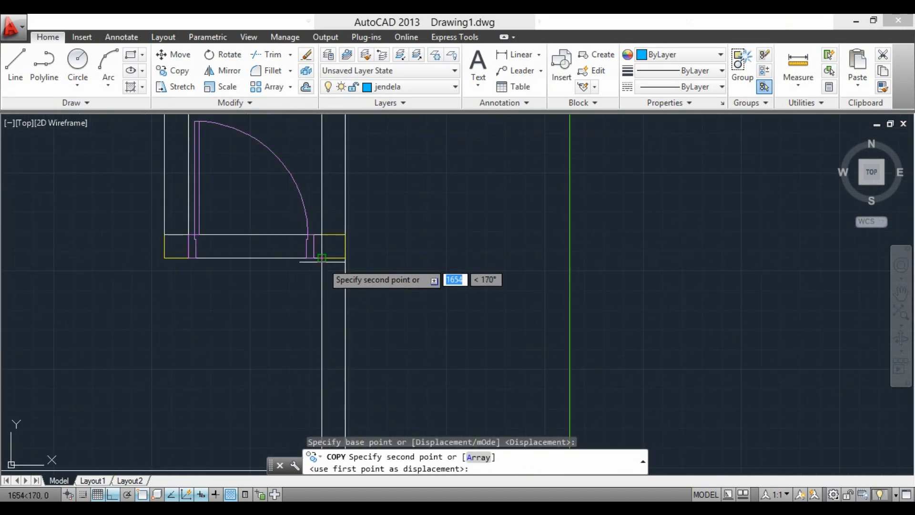
click(321, 258)
scroll(334, 286, down, 4)
scroll(343, 304, up, 4)
key(Escape)
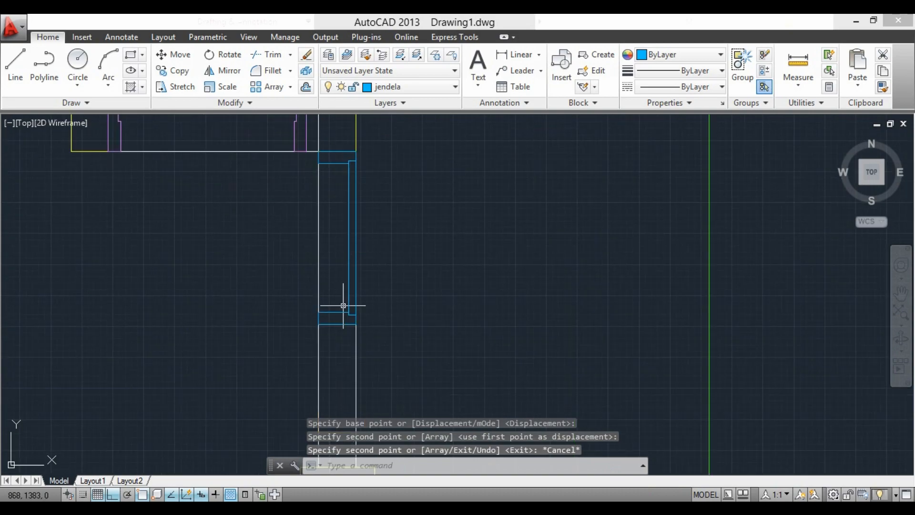
Copy the single window up the right outer wall, its lower-left frame corner on the inner wall line directly above the upper small-room block.
click(348, 336)
click(332, 159)
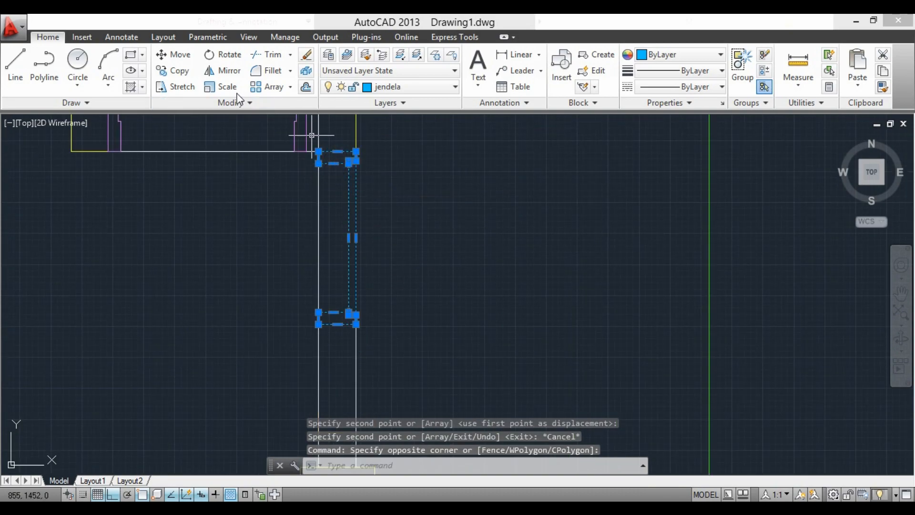
click(184, 76)
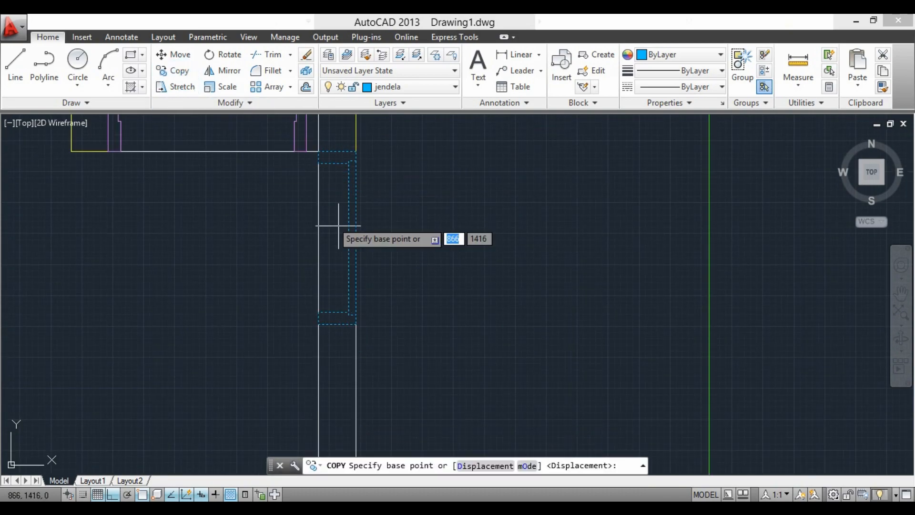
click(318, 328)
scroll(420, 348, down, 4)
scroll(411, 237, up, 5)
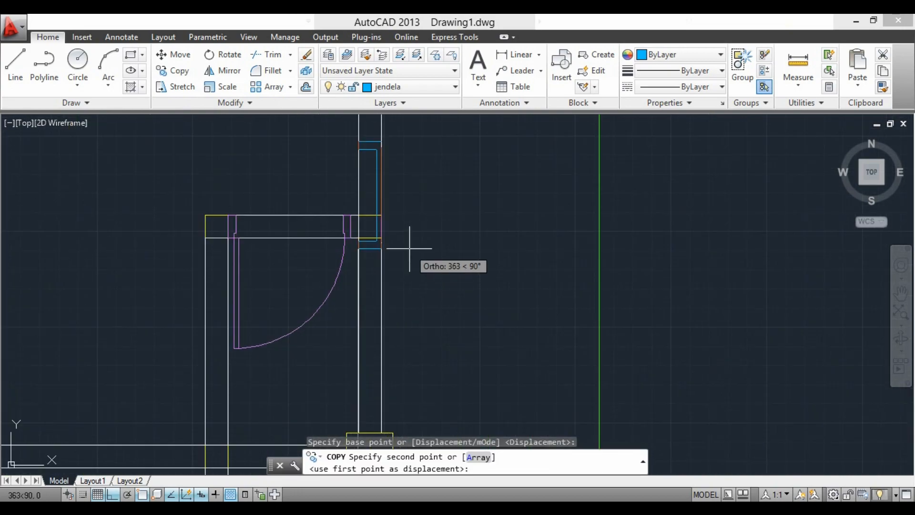
click(358, 214)
Place another copy of the single window in the right outer wall, its lower-left frame corner directly above the lower small-room block.
scroll(462, 257, down, 5)
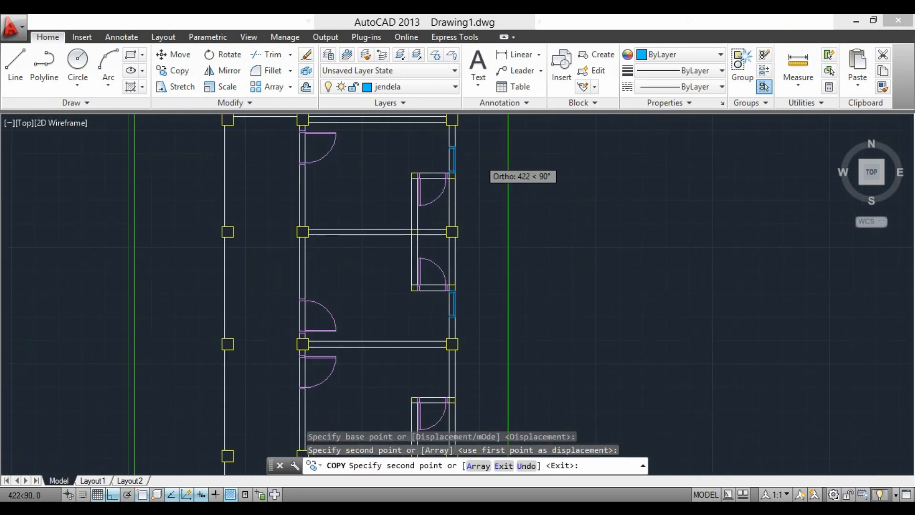
scroll(461, 286, up, 7)
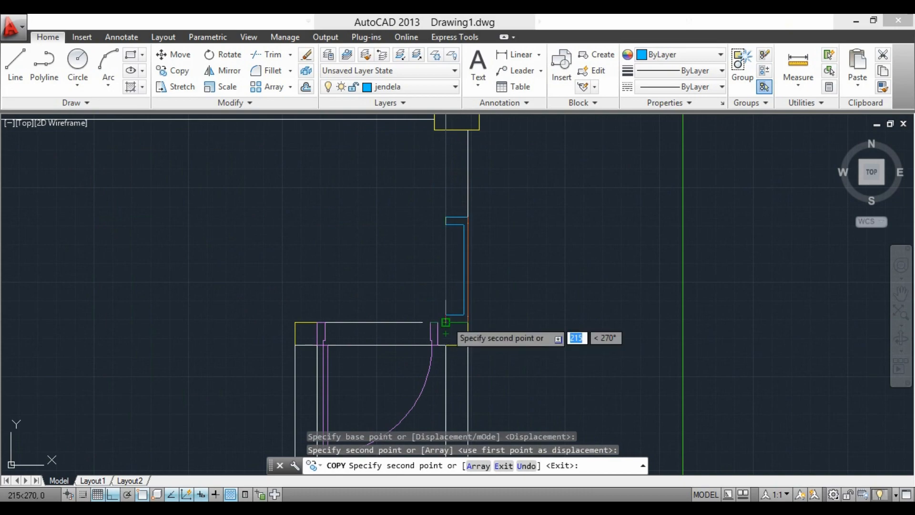
click(446, 320)
key(Escape)
Mirror the loose single window beside the plan across a vertical line left of the double window, keeping the original.
scroll(351, 190, down, 5)
scroll(360, 204, up, 1)
scroll(361, 204, down, 4)
scroll(324, 278, up, 4)
scroll(311, 258, down, 6)
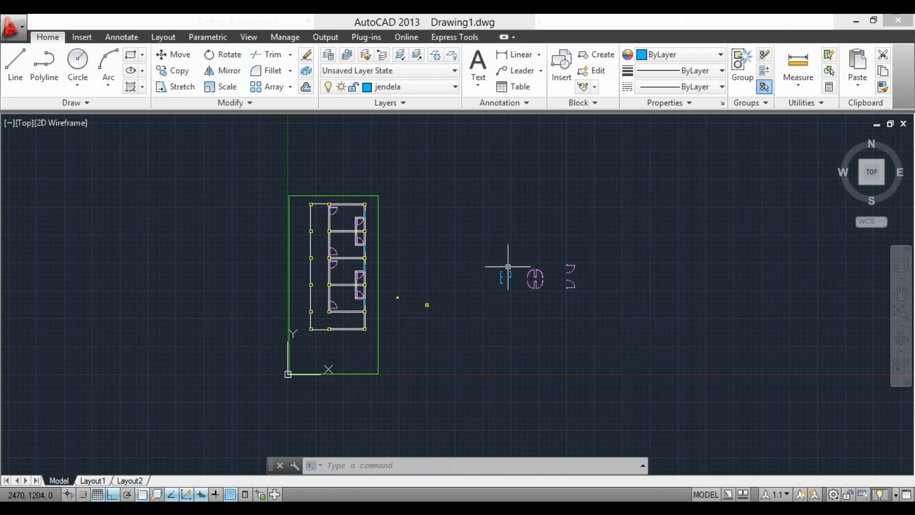
scroll(495, 281, up, 7)
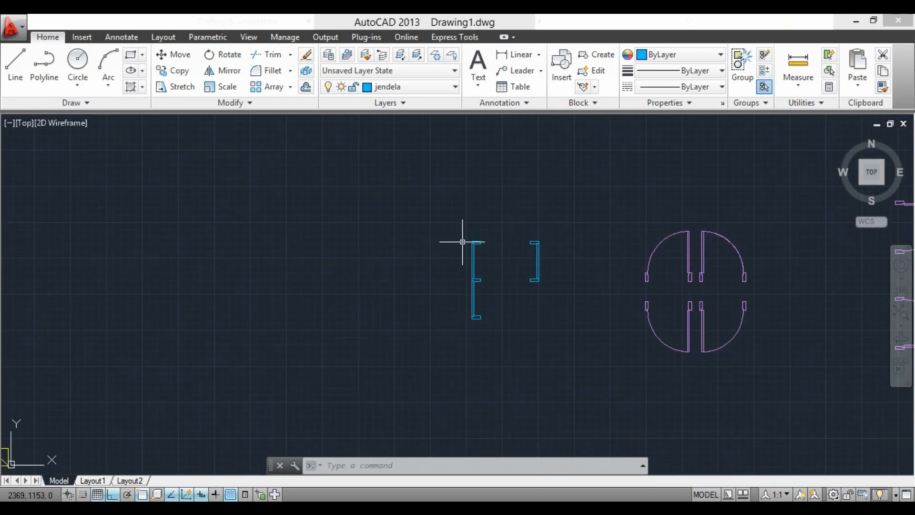
scroll(477, 245, up, 4)
scroll(451, 221, down, 2)
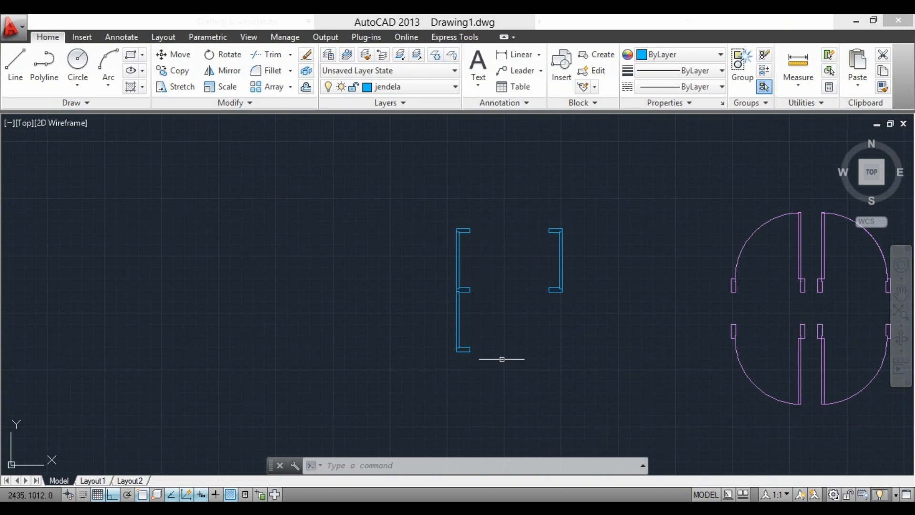
click(501, 370)
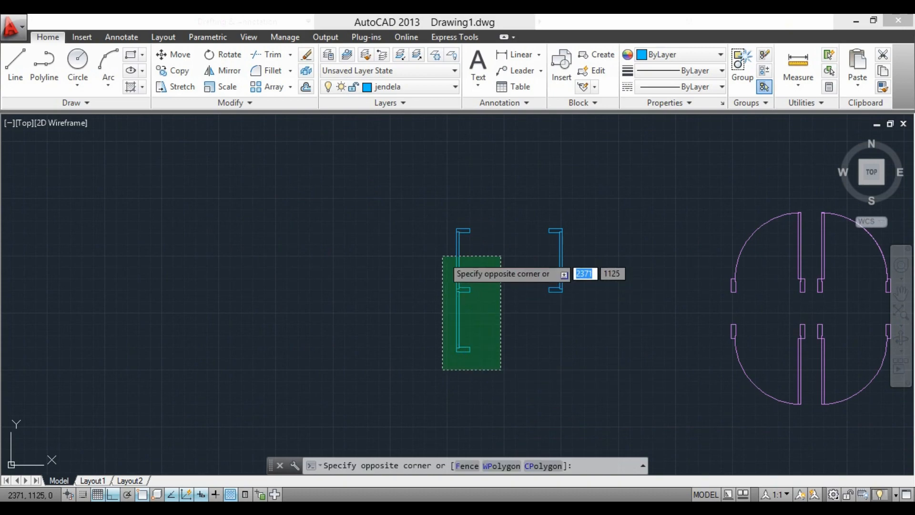
click(514, 311)
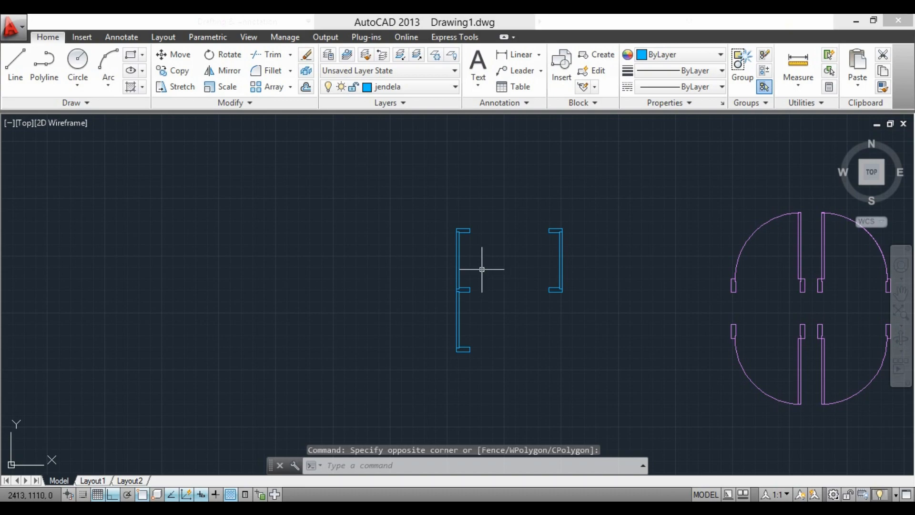
click(577, 308)
click(552, 214)
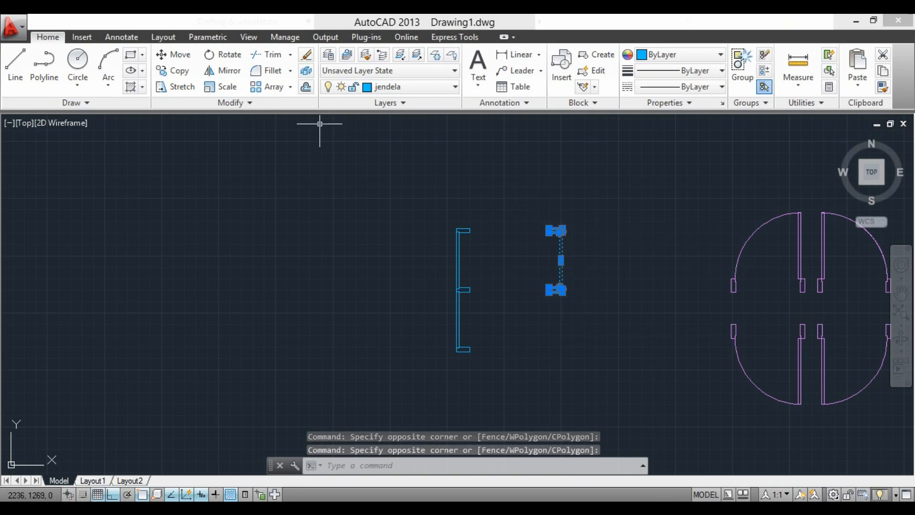
click(236, 75)
click(438, 224)
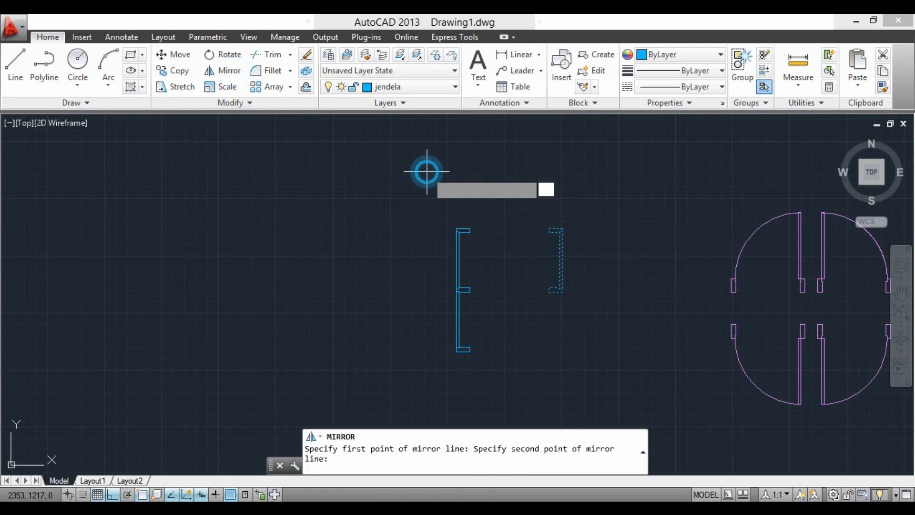
click(426, 171)
scroll(328, 255, down, 2)
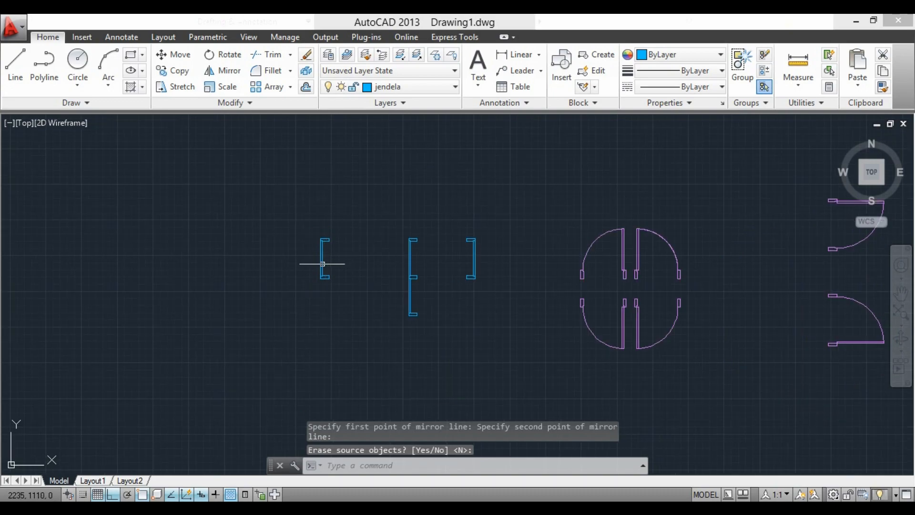
scroll(325, 260, up, 2)
click(375, 324)
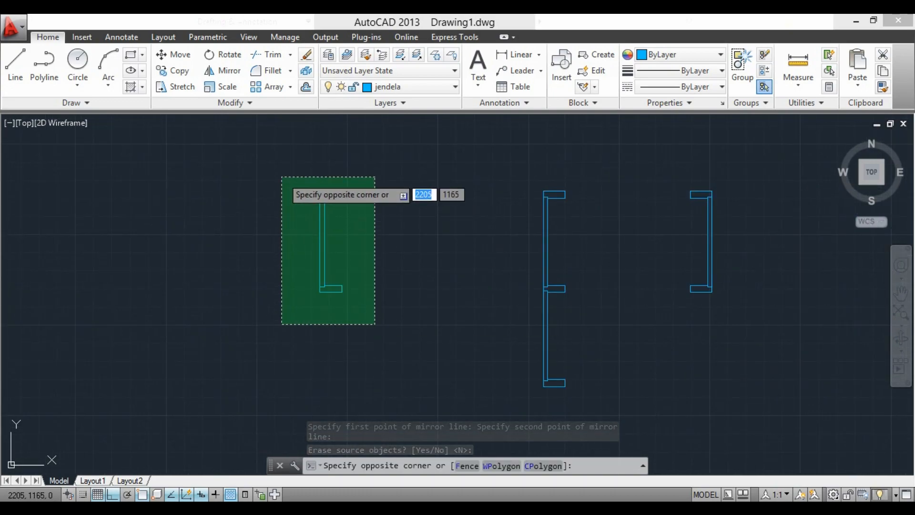
click(282, 177)
key(Escape)
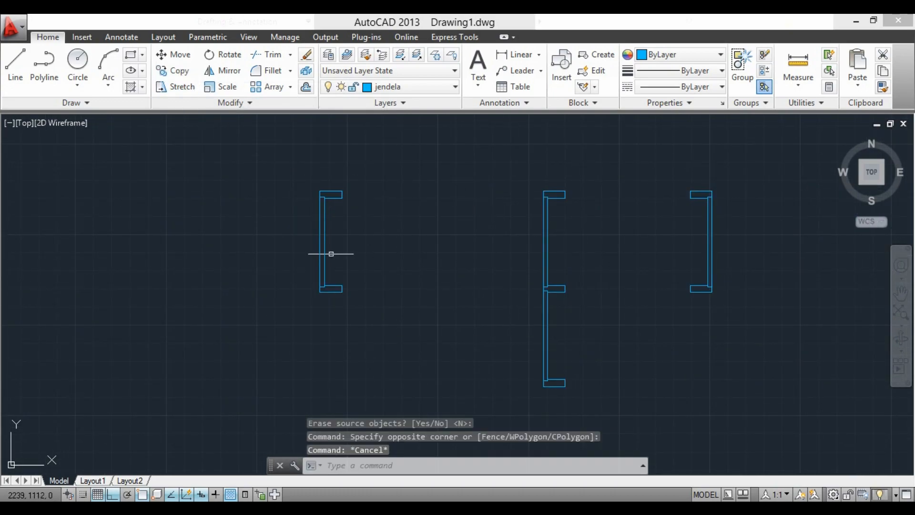
click(375, 312)
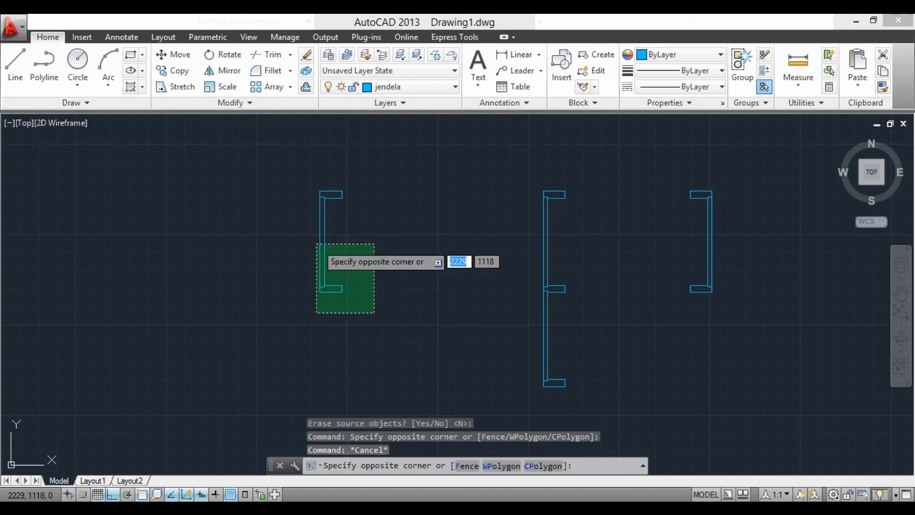
click(316, 244)
click(174, 71)
scroll(337, 215, up, 5)
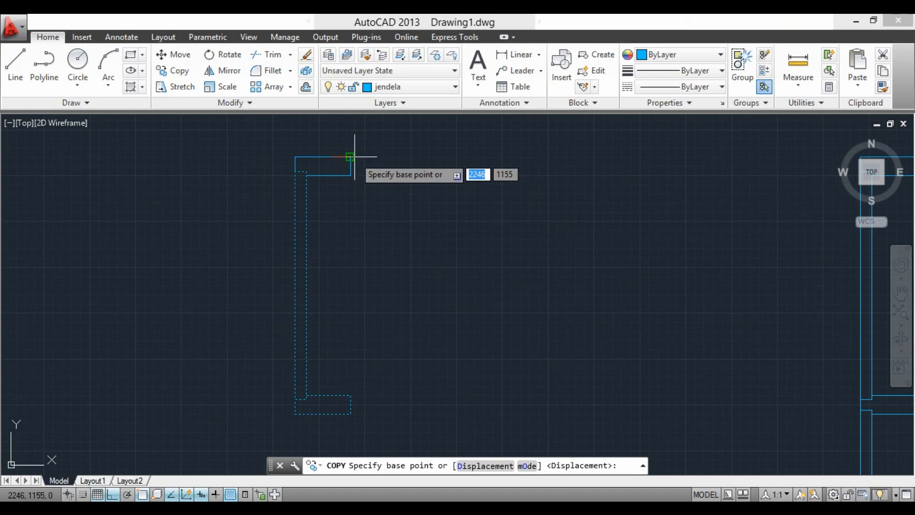
key(Escape)
scroll(400, 238, down, 5)
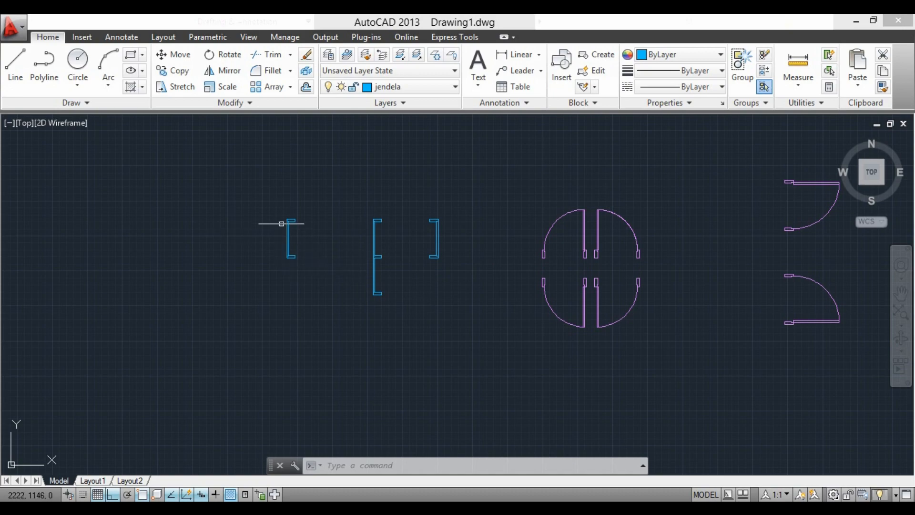
Copy the mirrored window by its upper-right frame corner into the corridor wall, directly below the door frame of the third room from the top.
click(306, 269)
click(284, 190)
click(176, 75)
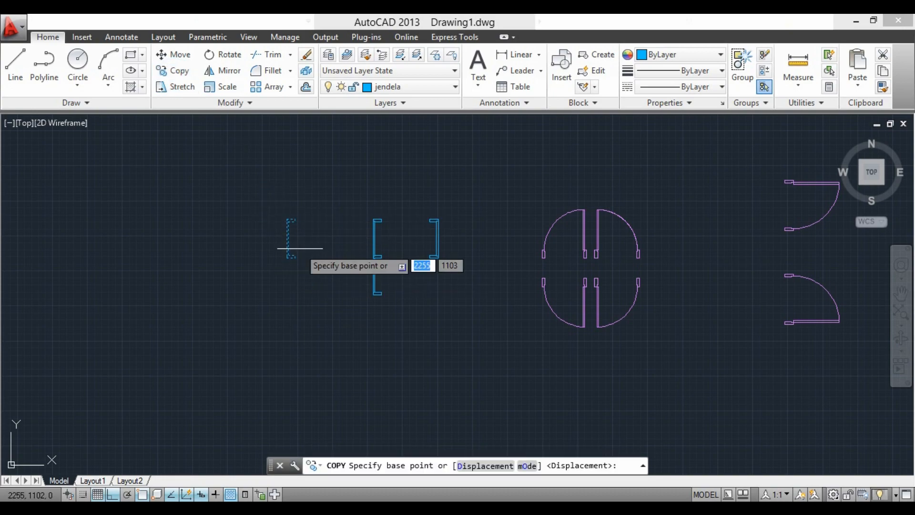
scroll(284, 251, up, 3)
scroll(268, 238, up, 3)
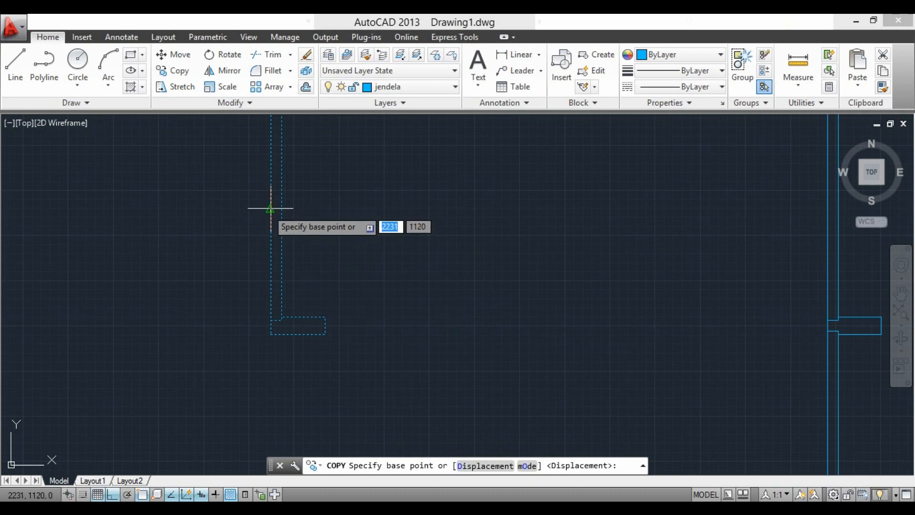
scroll(281, 281, down, 4)
click(302, 222)
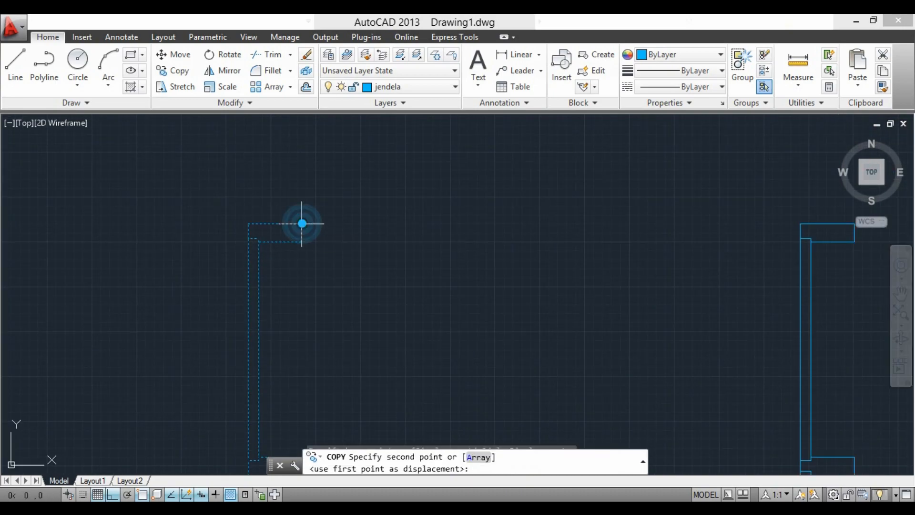
scroll(293, 239, down, 4)
scroll(100, 244, up, 6)
click(153, 219)
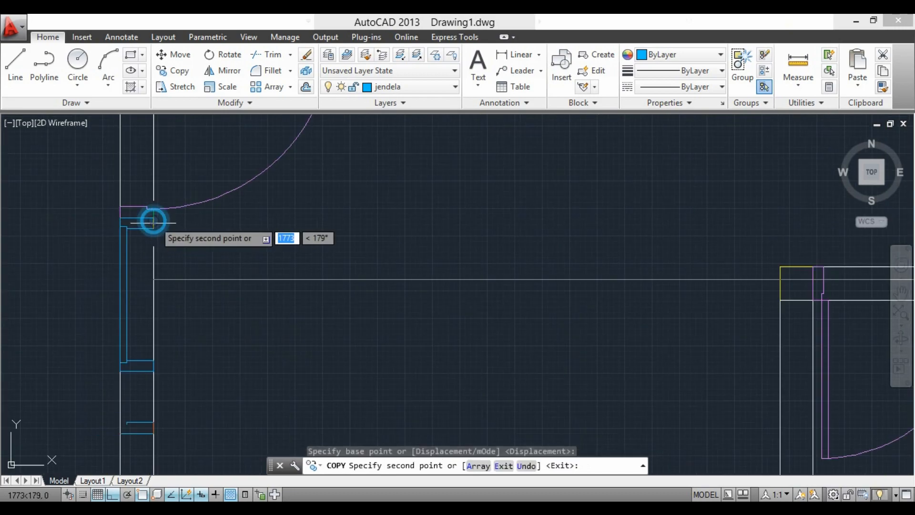
key(Escape)
Move the corridor-wall window 50 units straight down, away from the door frame.
scroll(172, 341, down, 3)
scroll(173, 342, up, 4)
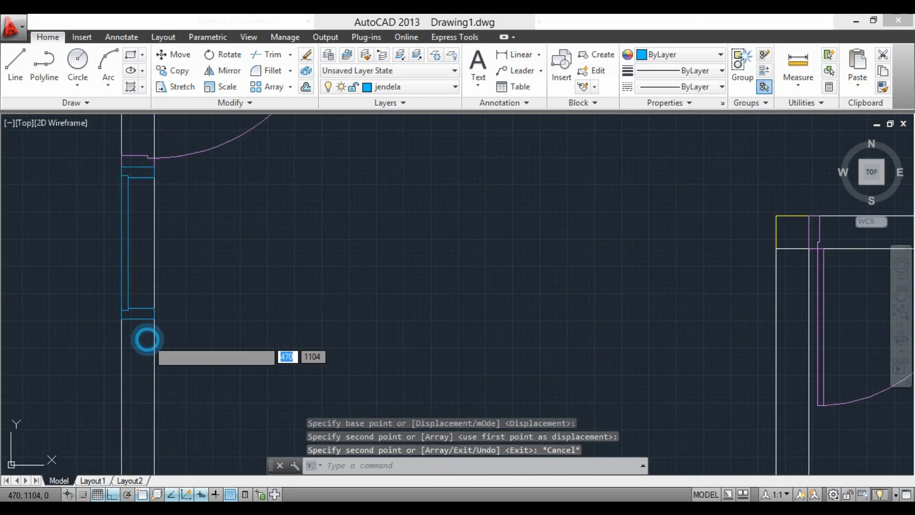
click(148, 339)
click(125, 175)
scroll(262, 219, down, 4)
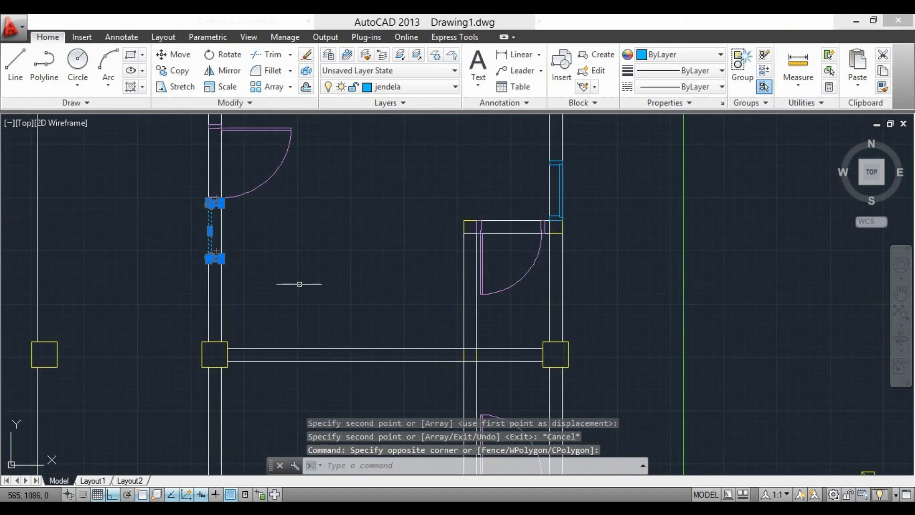
text(m)
key(Return)
click(334, 220)
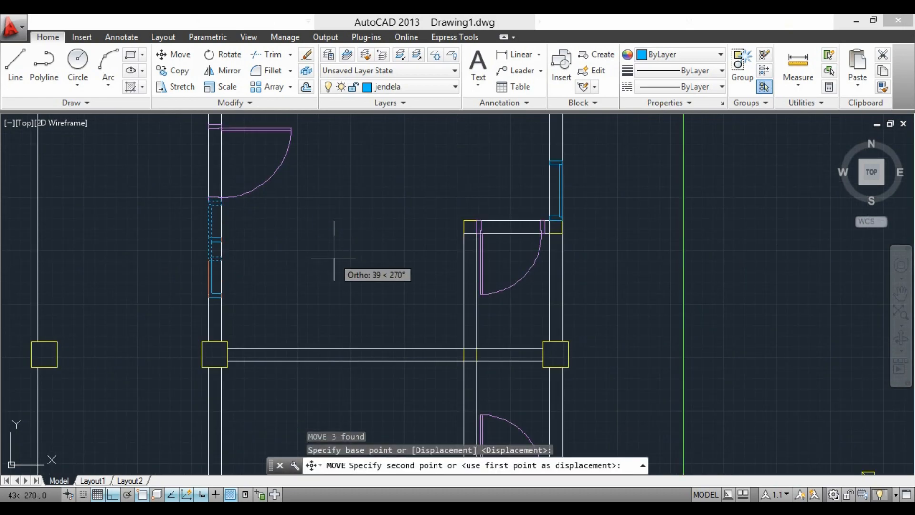
text(50)
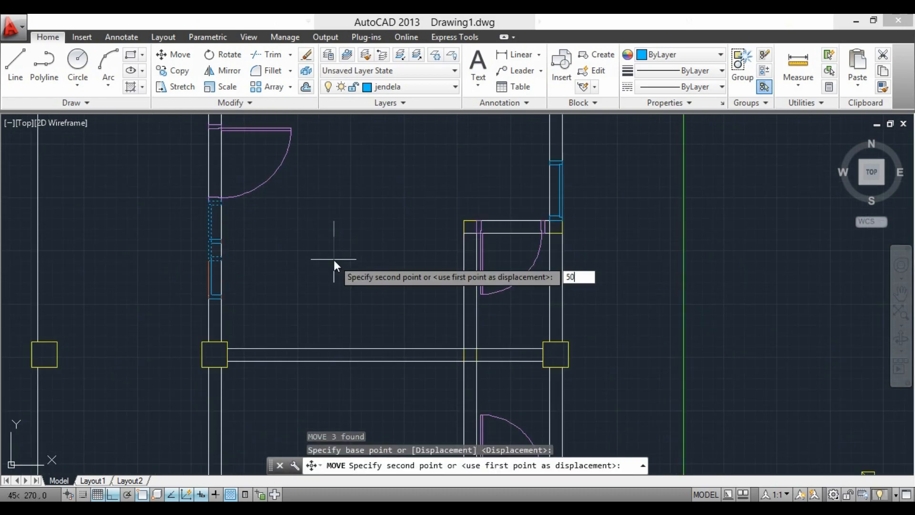
key(Return)
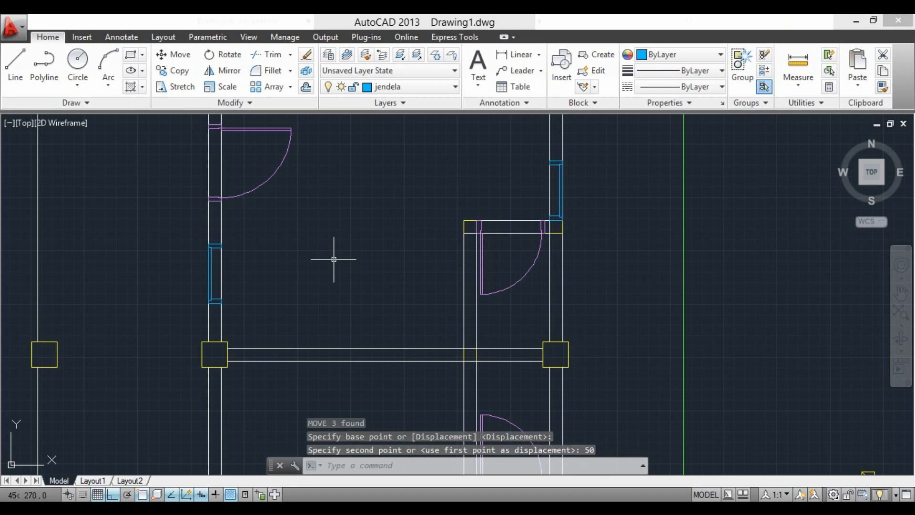
Mirror the corridor-wall window downward across the horizontal centreline of the column below it, keeping the original.
scroll(231, 286, up, 5)
click(210, 376)
click(171, 135)
click(214, 74)
scroll(321, 124, down, 3)
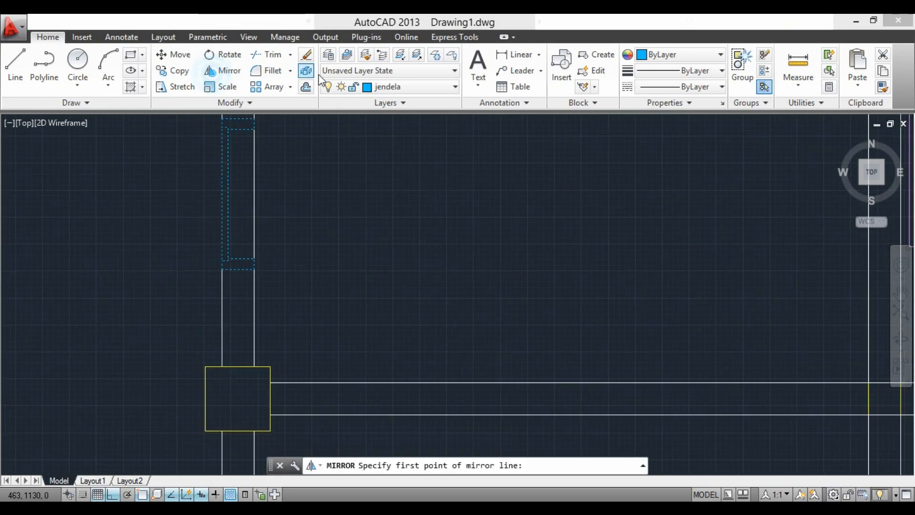
click(248, 292)
click(181, 297)
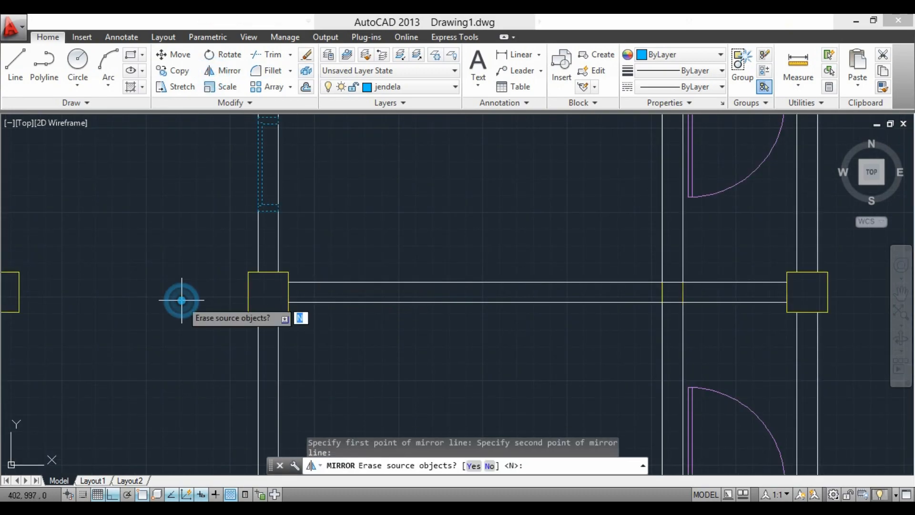
scroll(180, 300, down, 3)
scroll(234, 329, up, 4)
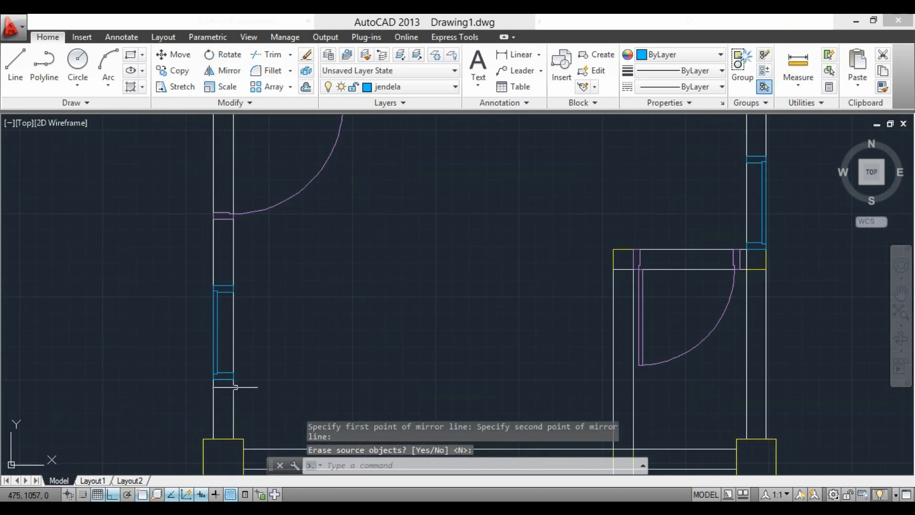
key(Return)
Mirror both corridor-wall windows upward across the horizontal centreline of the column between the second and third rooms, keeping the originals.
click(232, 387)
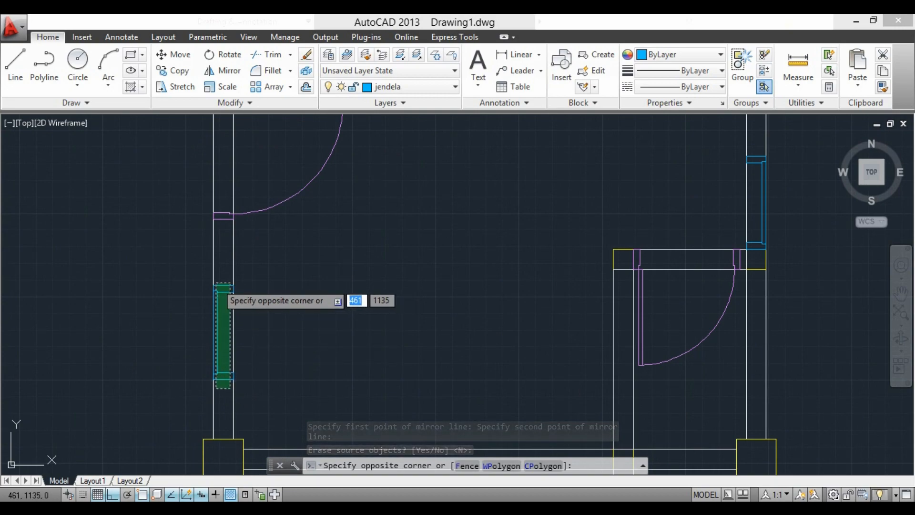
click(217, 285)
scroll(277, 309, down, 3)
scroll(283, 315, up, 6)
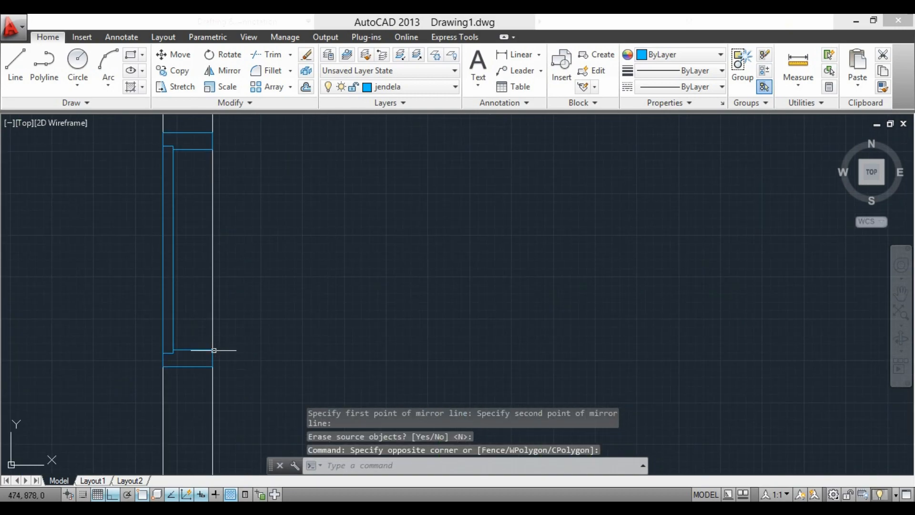
click(200, 371)
click(165, 117)
scroll(269, 372, down, 5)
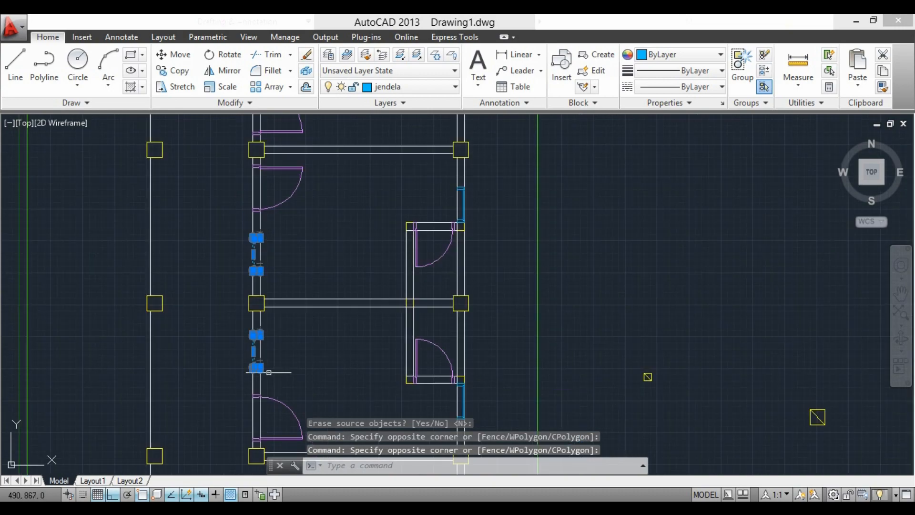
scroll(269, 373, down, 4)
click(217, 74)
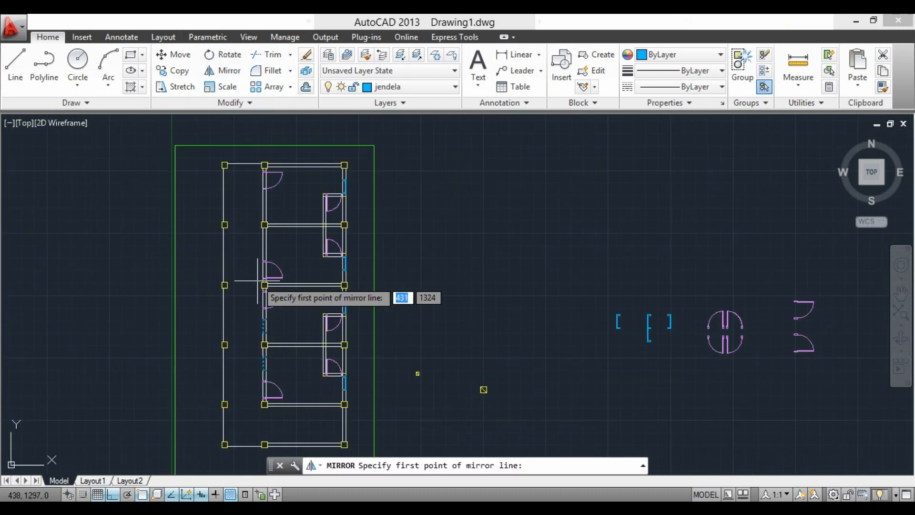
scroll(255, 262, up, 6)
click(246, 289)
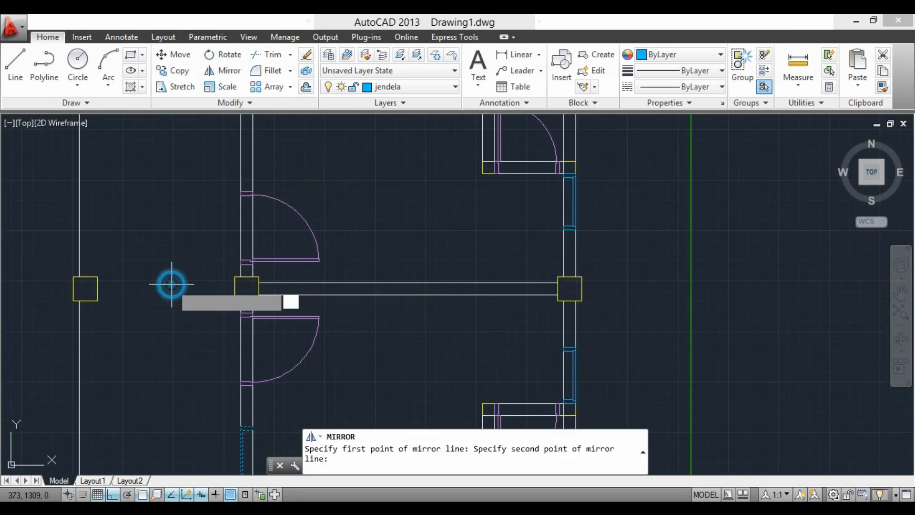
click(171, 284)
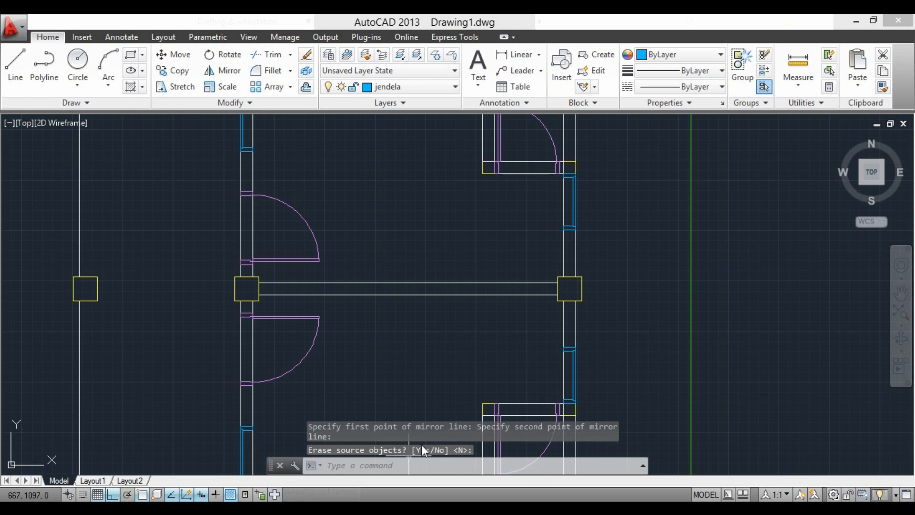
key(Return)
scroll(493, 297, down, 5)
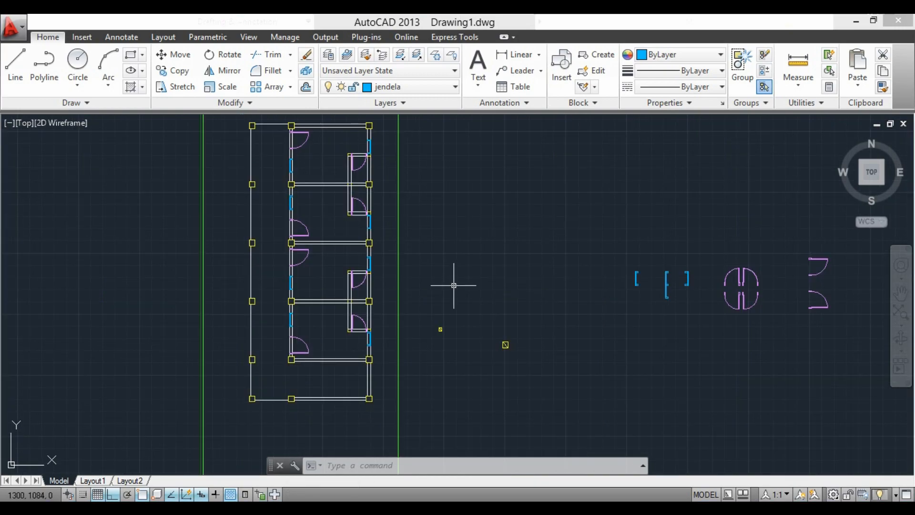
Trim the inner wall lines out of the corridor-wall door openings and bathroom door openings in all rooms.
scroll(271, 351, up, 4)
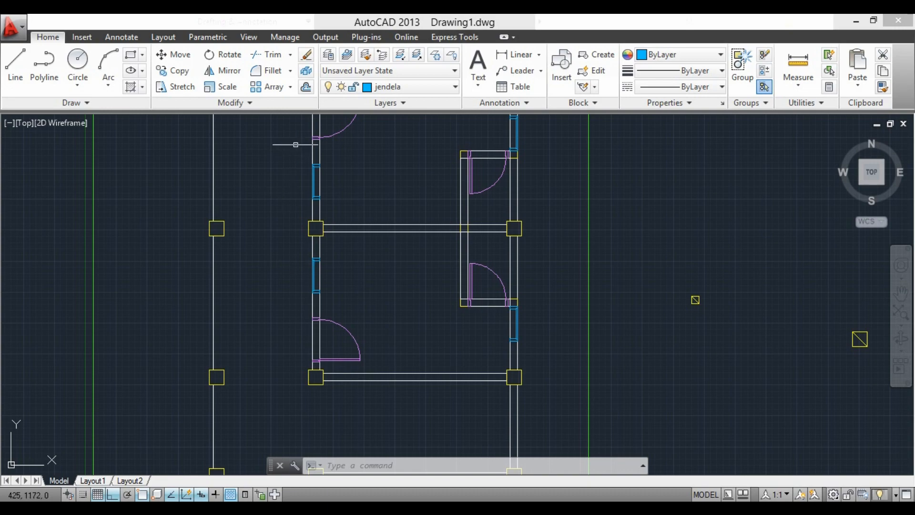
click(266, 57)
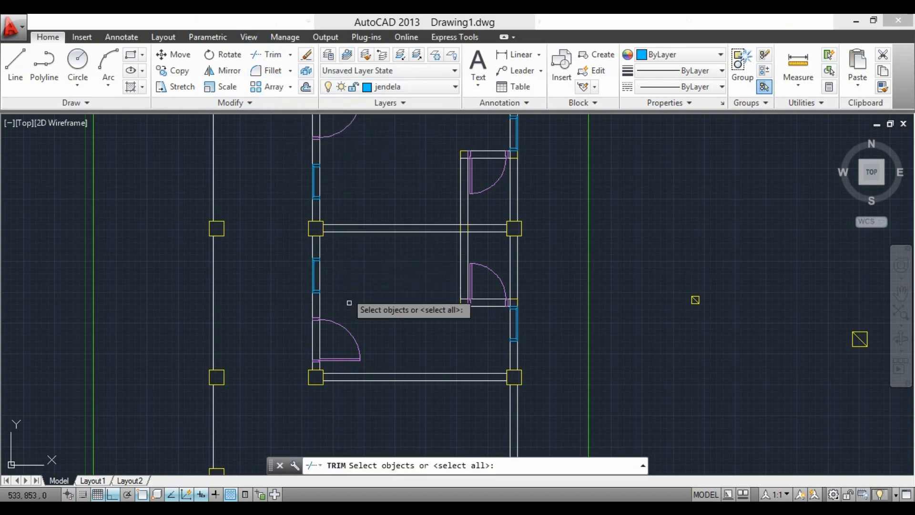
key(Return)
click(320, 335)
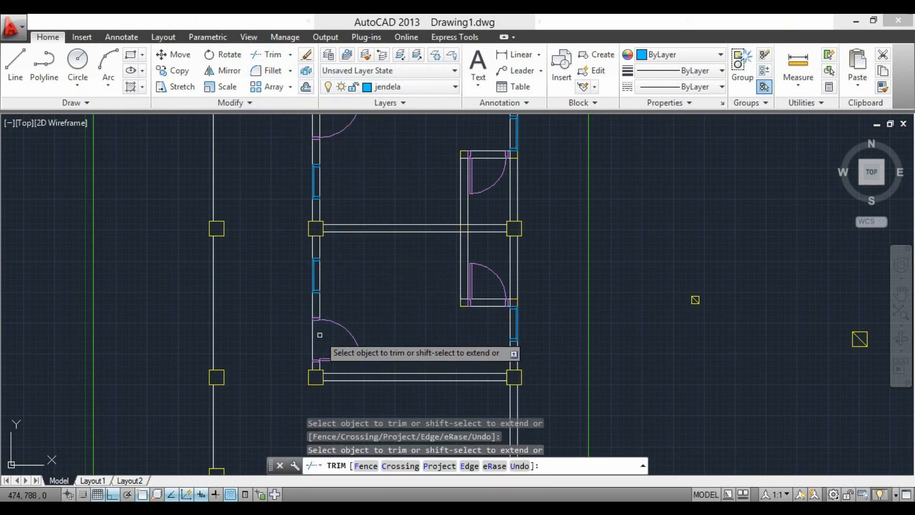
click(489, 299)
scroll(373, 197, down, 2)
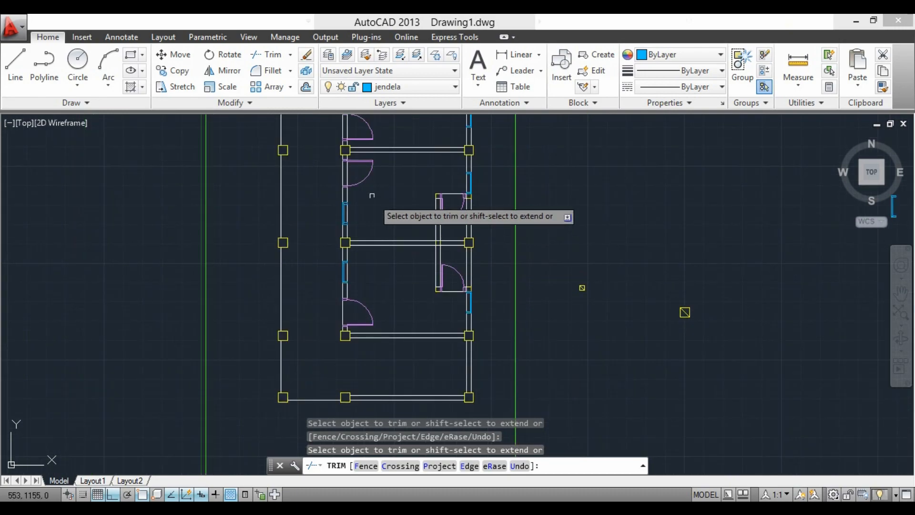
scroll(373, 195, up, 2)
scroll(350, 173, down, 2)
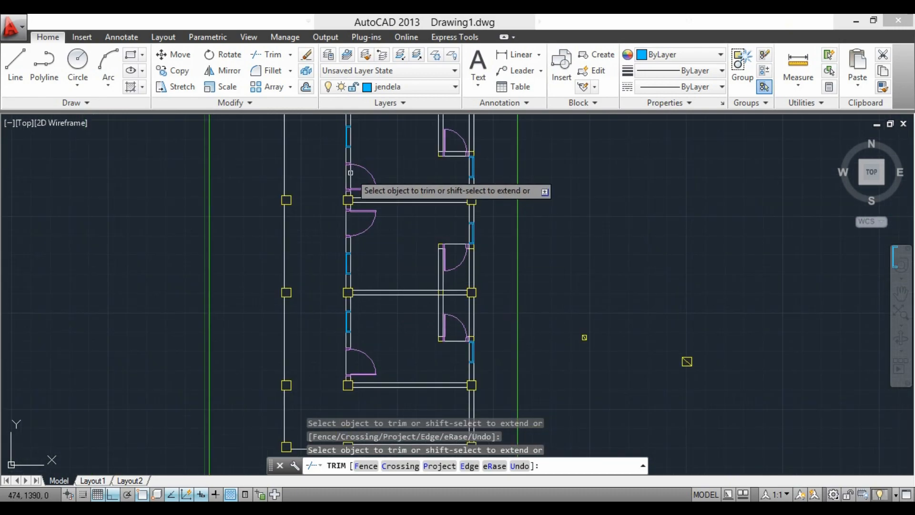
scroll(415, 267, down, 2)
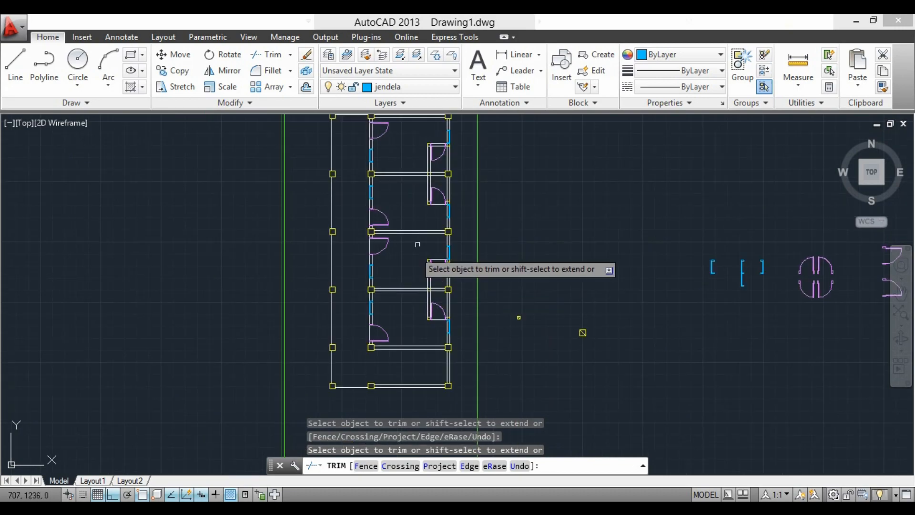
scroll(391, 153, up, 6)
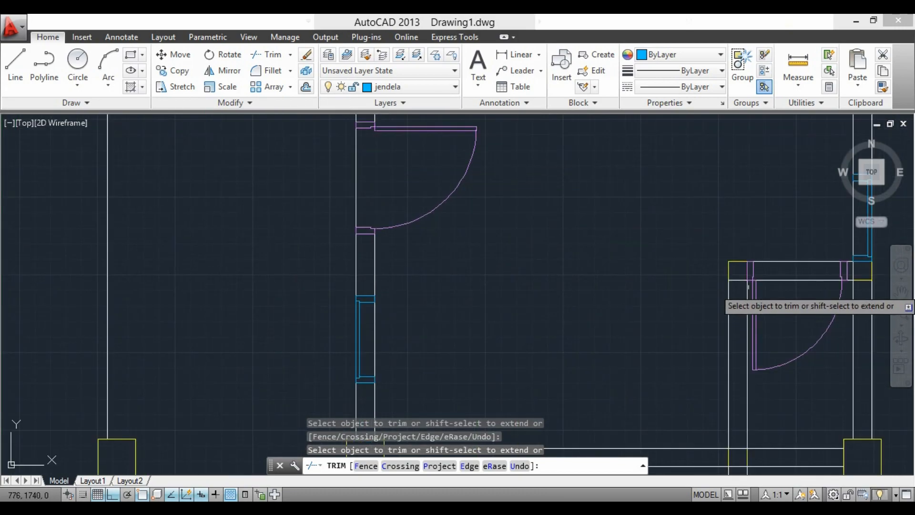
scroll(500, 291, down, 5)
scroll(520, 291, down, 4)
scroll(501, 306, up, 7)
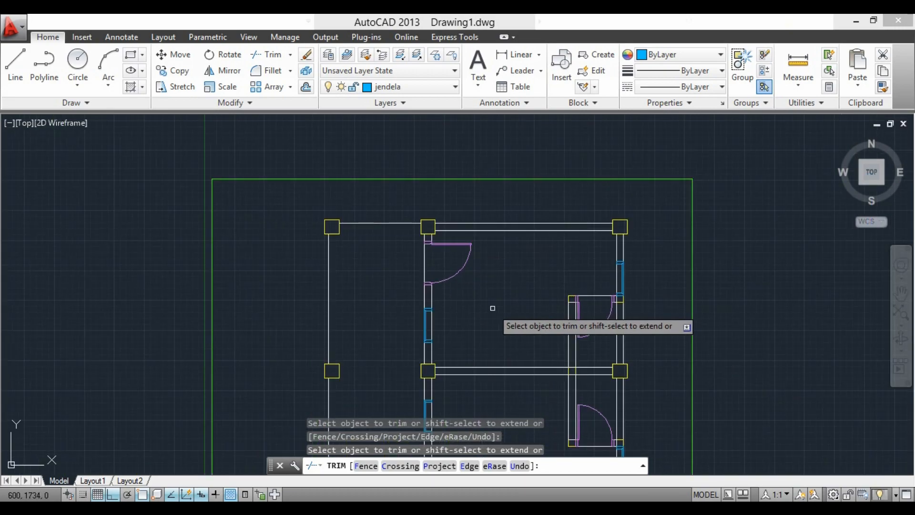
key(Escape)
Make dinding the current layer and create a boundary polyline inside the plan's uppermost wall, between its two columns.
middle_drag(579, 273, 484, 257)
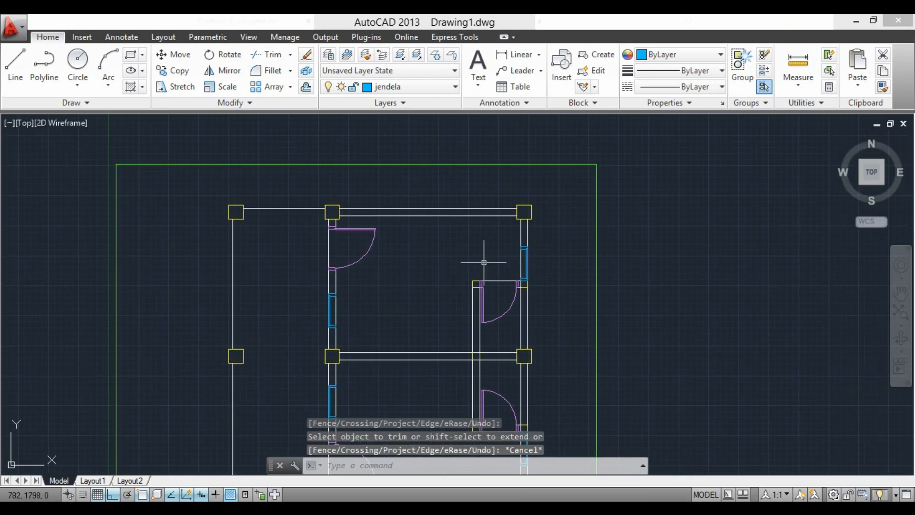
scroll(408, 209, up, 6)
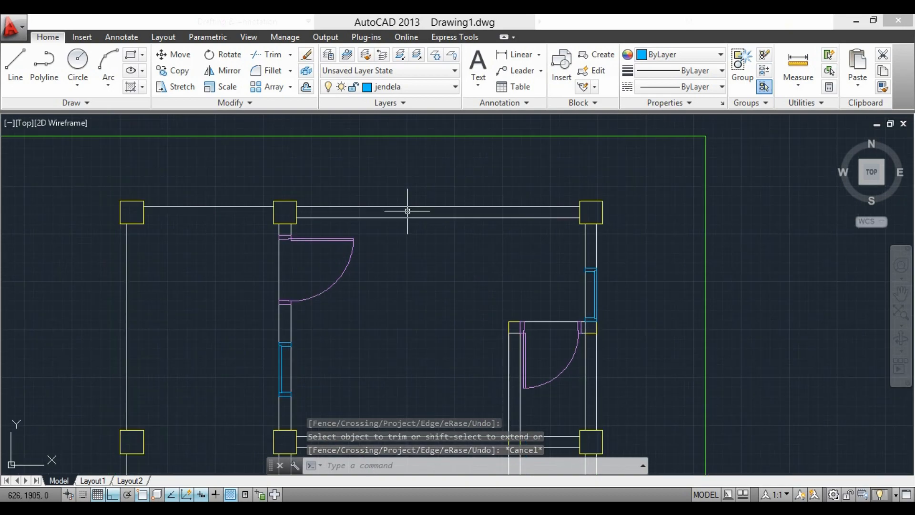
click(424, 89)
click(394, 166)
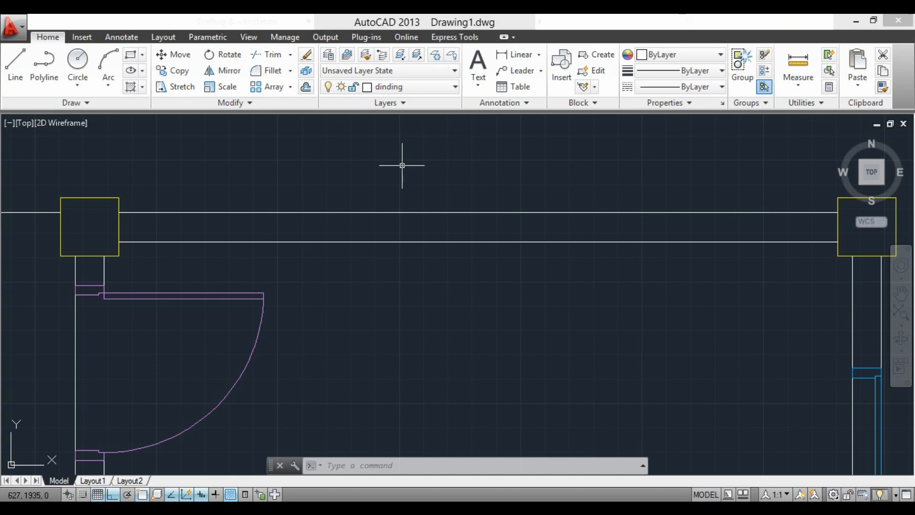
text(bo)
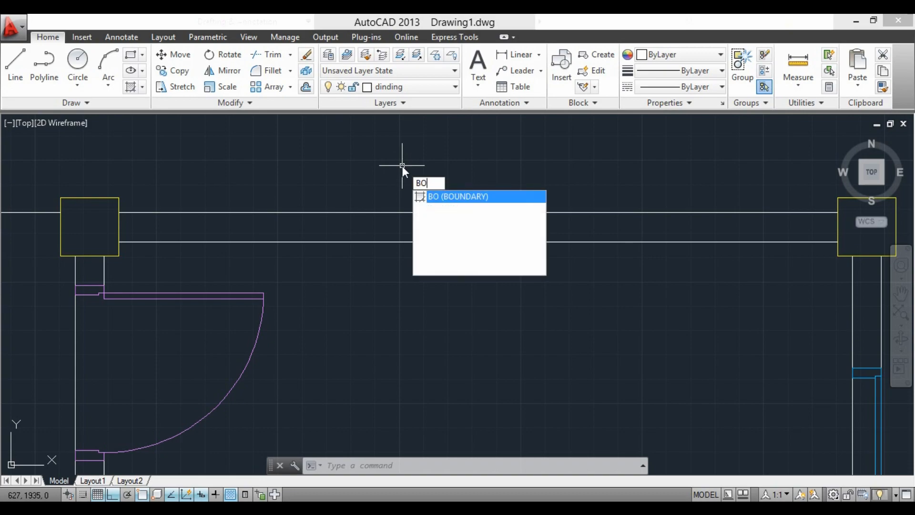
key(Return)
click(406, 338)
click(398, 232)
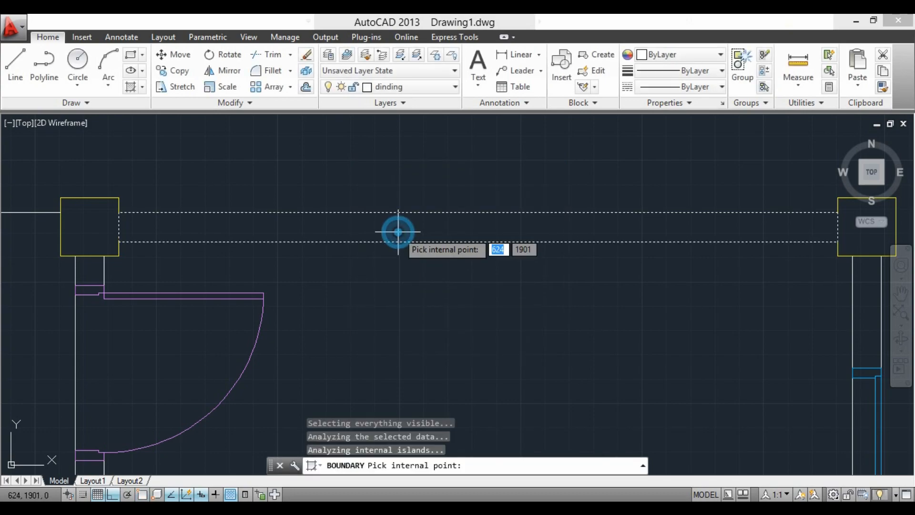
key(Return)
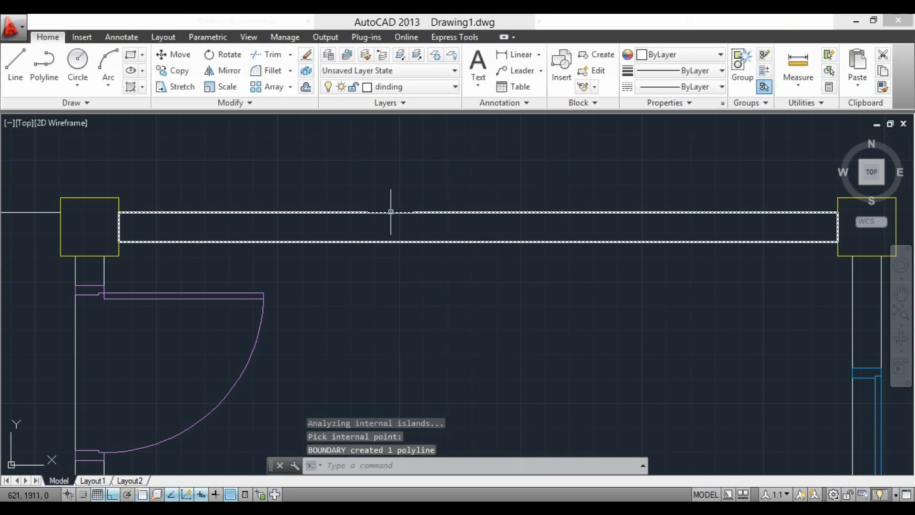
Offset the uppermost wall's boundary polyline inward by 2 units.
click(305, 87)
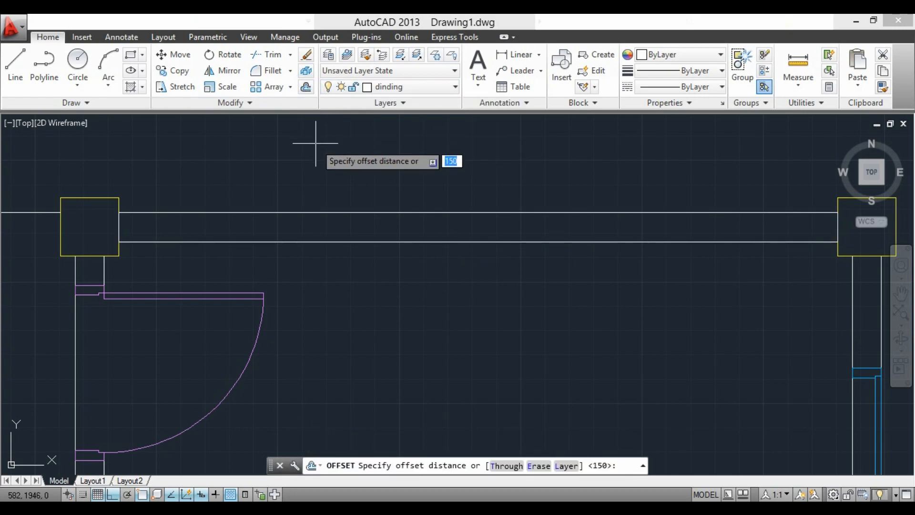
text(1)
key(Return)
click(319, 212)
scroll(316, 220, up, 2)
click(315, 222)
scroll(389, 244, down, 3)
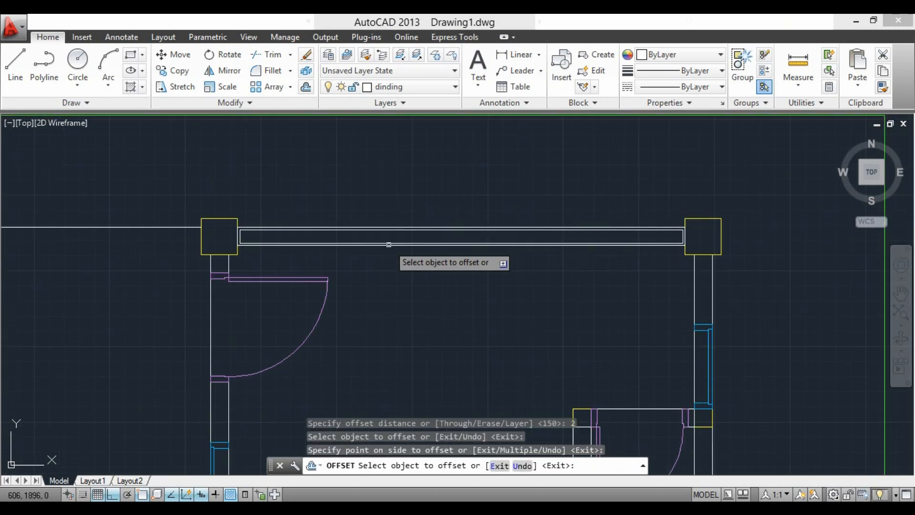
key(Escape)
Make Arsiran the current layer and start a hatch with the ANSI32 pattern.
scroll(526, 212, up, 2)
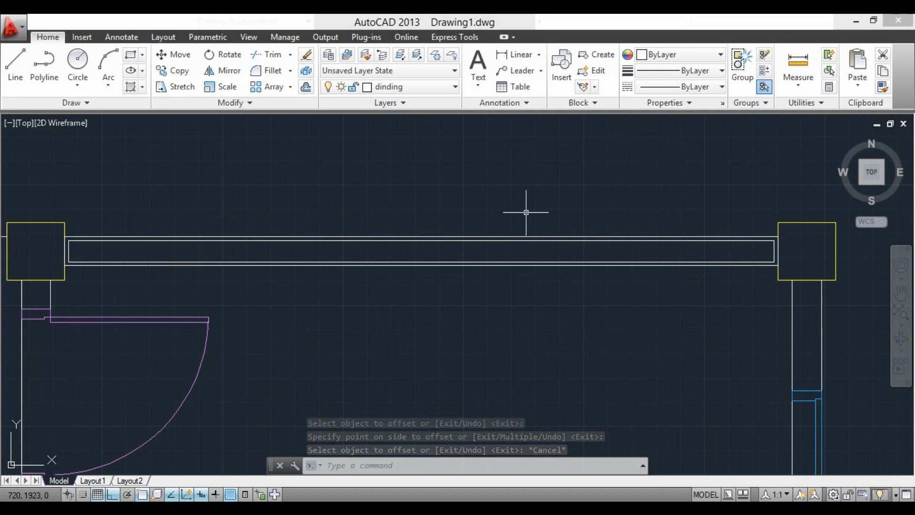
click(415, 94)
click(407, 120)
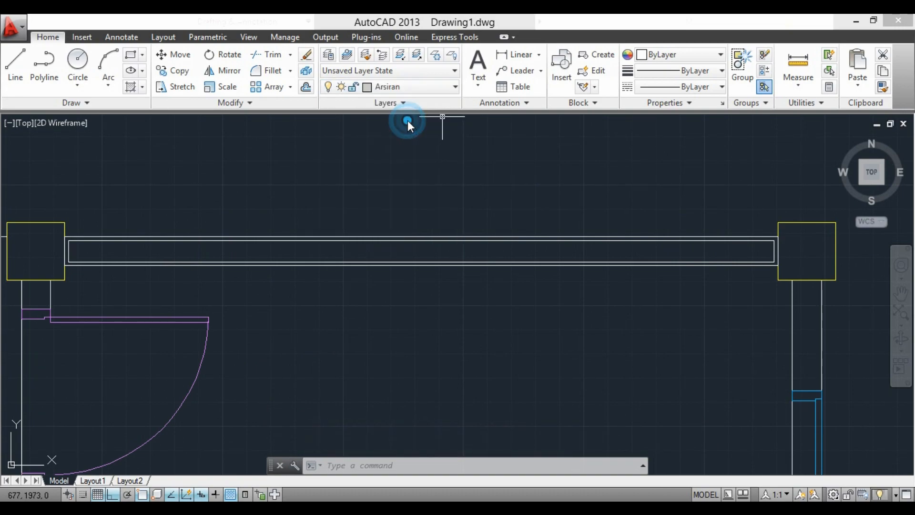
key(Return)
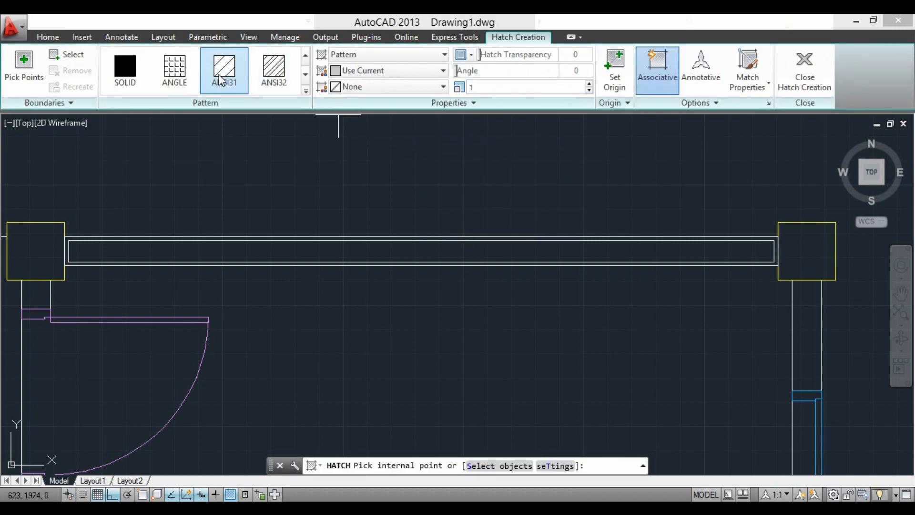
click(270, 76)
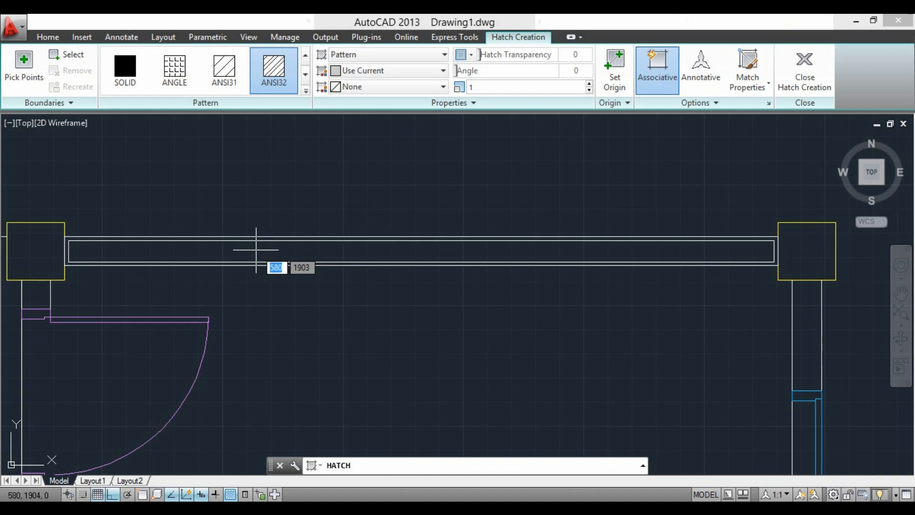
Try the ANSI32 hatch at scale 50 inside the uppermost wall's inner outline, then undo it and cancel the command.
click(494, 87)
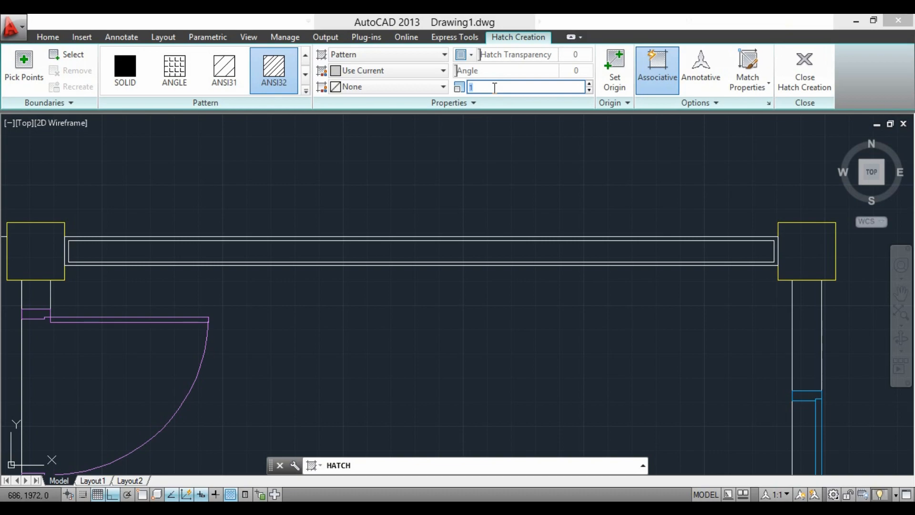
click(384, 251)
scroll(425, 198, down, 4)
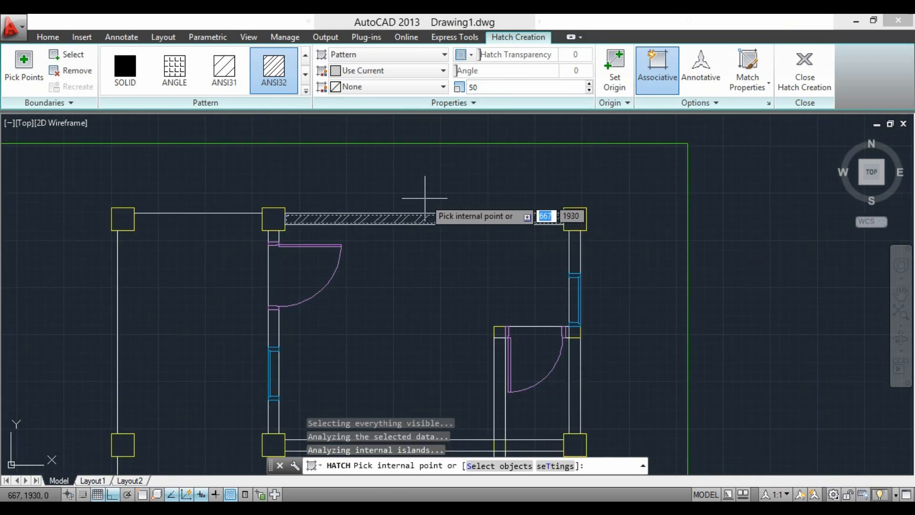
key(ctrl+z)
key(Escape)
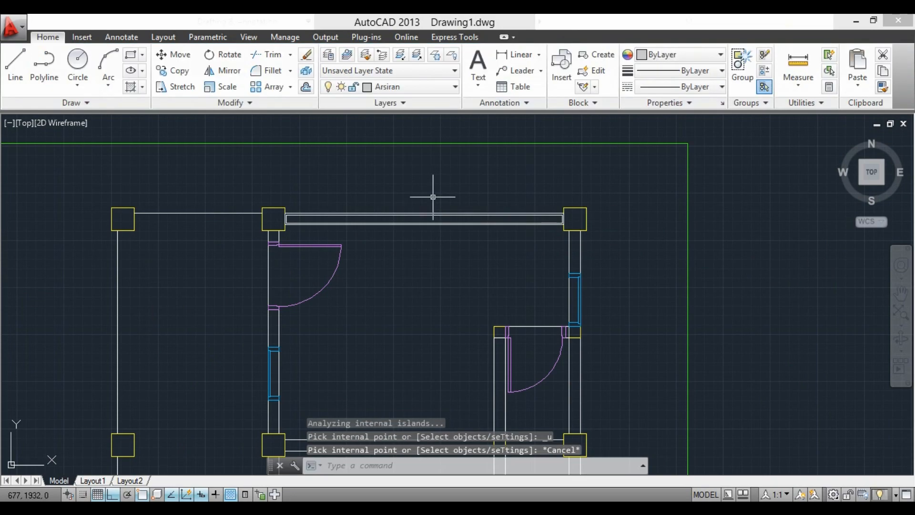
text(h)
key(Escape)
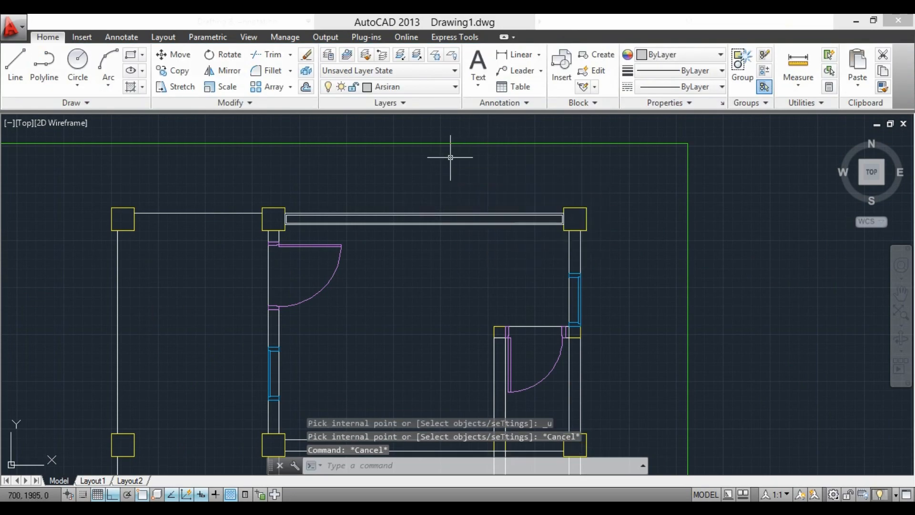
Hatch the inside of the uppermost wall's inner outline with ANSI32 at scale 30.
scroll(423, 191, up, 4)
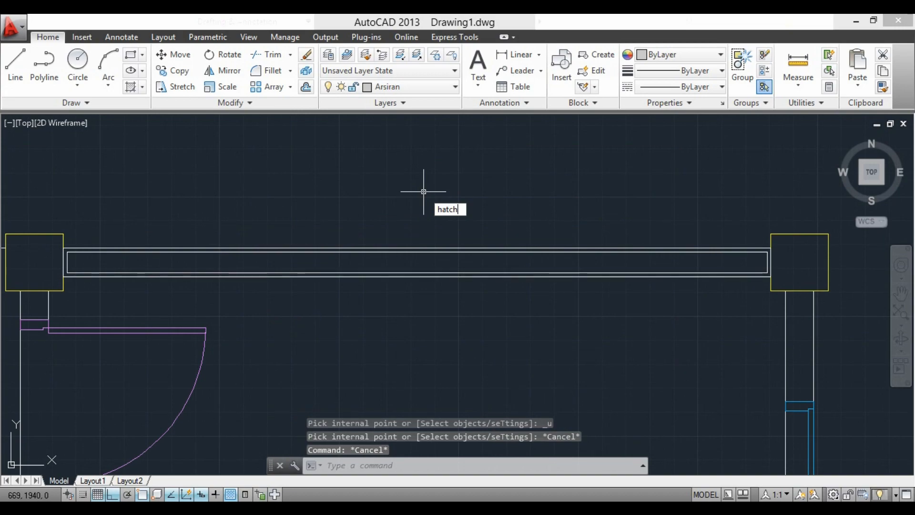
key(Return)
click(485, 89)
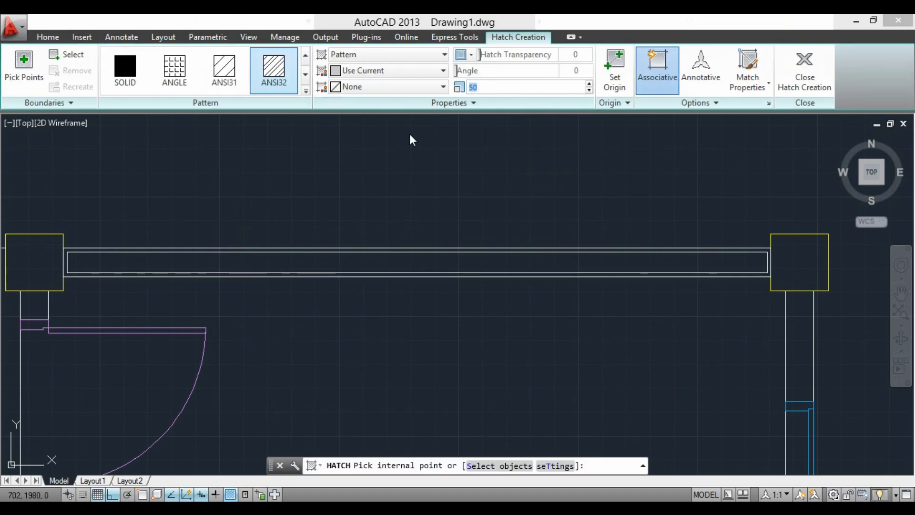
double_click(472, 88)
text(30)
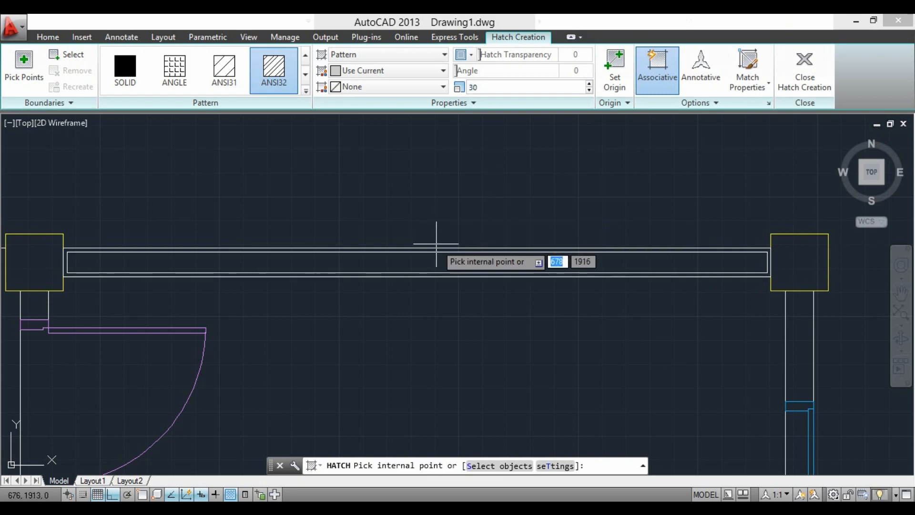
click(419, 261)
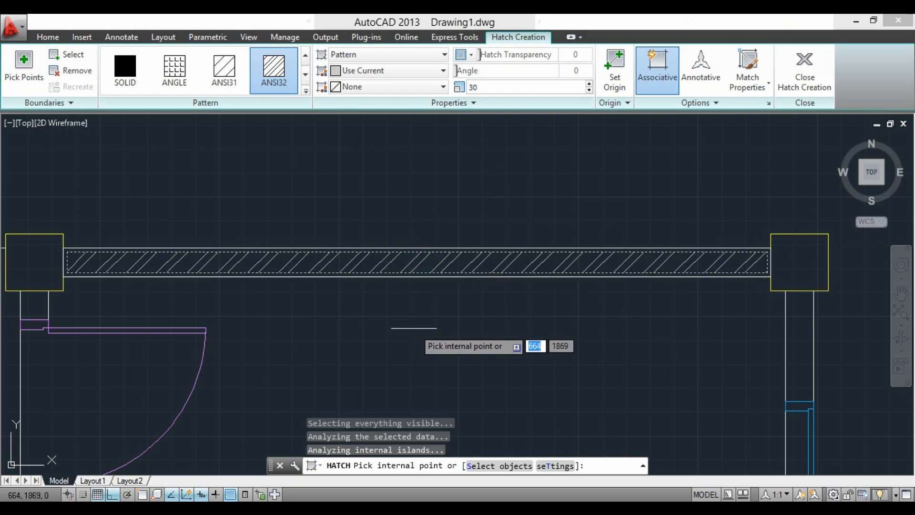
key(Return)
scroll(427, 271, down, 2)
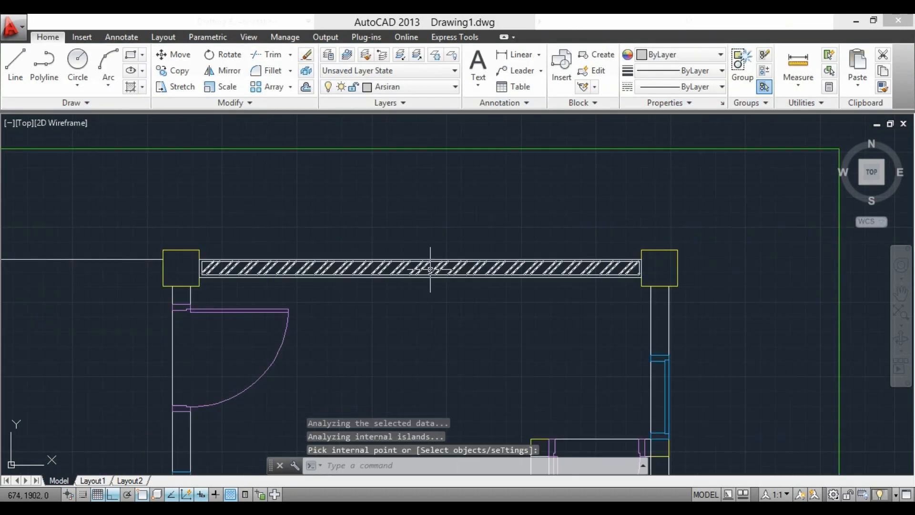
click(433, 269)
key(Escape)
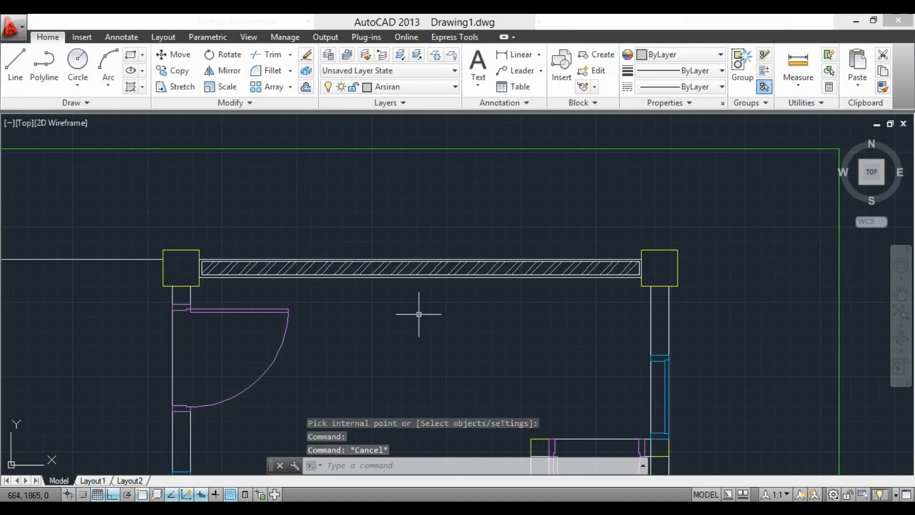
Make dinding the current layer and create boundary polylines in the middle horizontal wall and the vertical walls crossing it beside the two doors.
scroll(418, 310, down, 2)
middle_drag(418, 323, 421, 232)
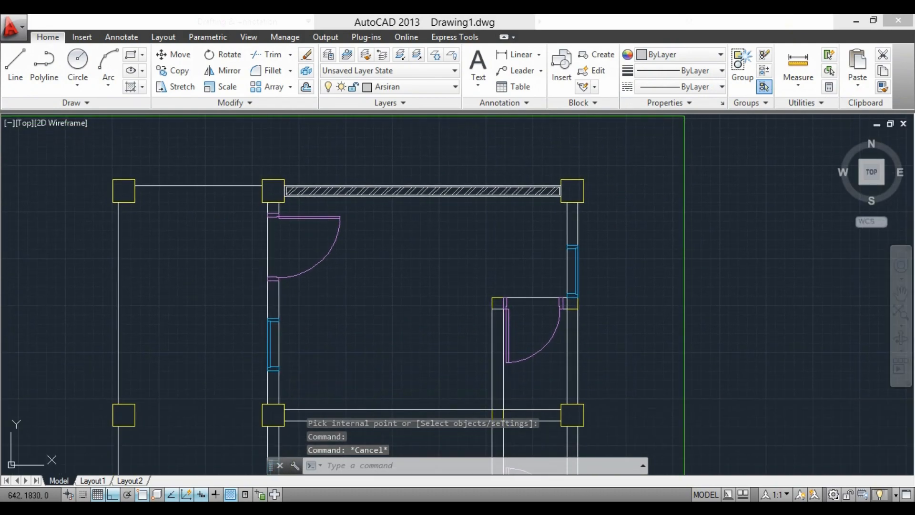
click(417, 87)
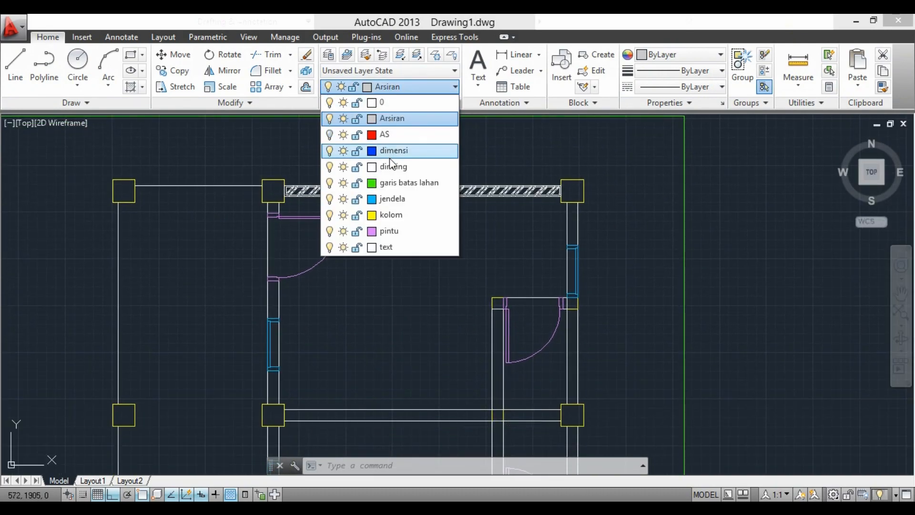
click(390, 143)
scroll(270, 236, up, 4)
text(bo)
key(Return)
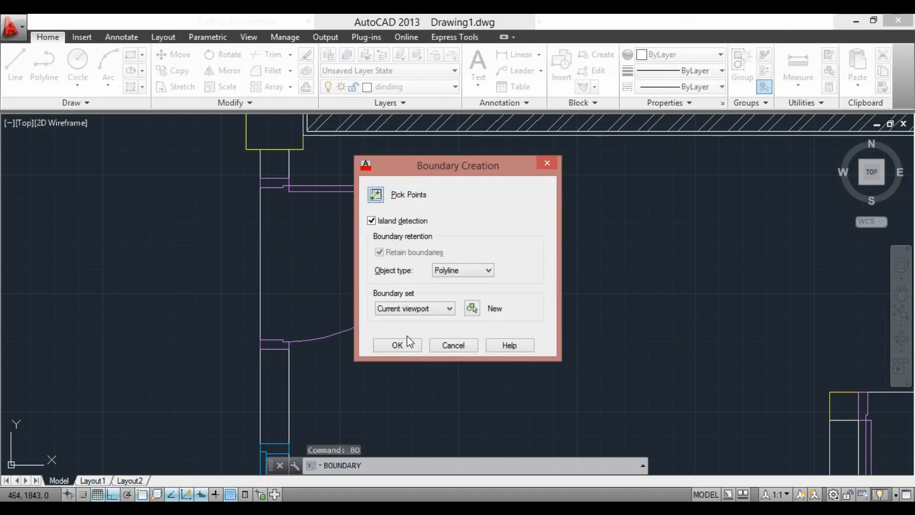
click(406, 346)
scroll(376, 343, down, 3)
click(454, 386)
click(518, 349)
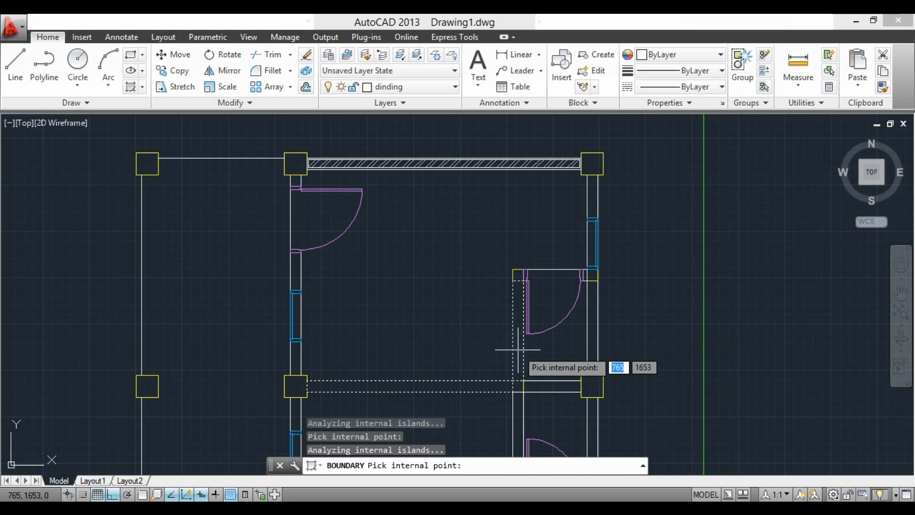
click(543, 386)
scroll(449, 280, down, 2)
scroll(518, 395, up, 2)
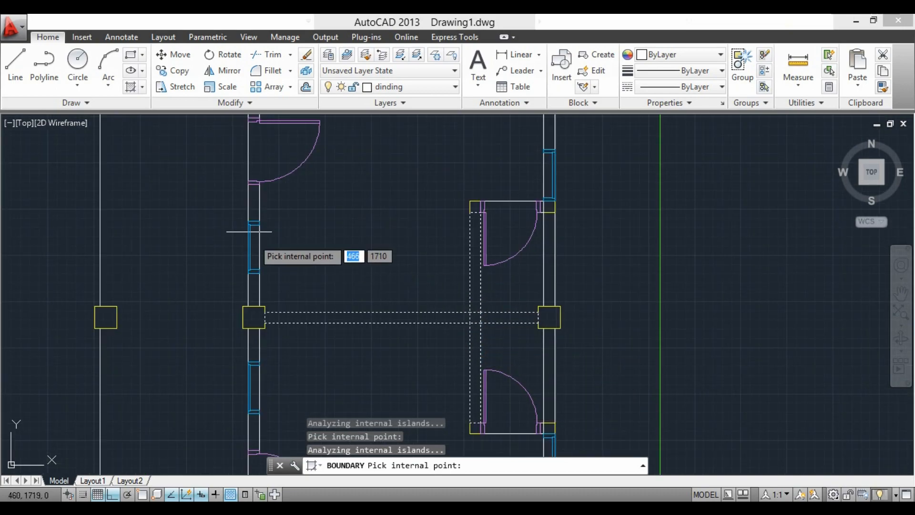
key(Return)
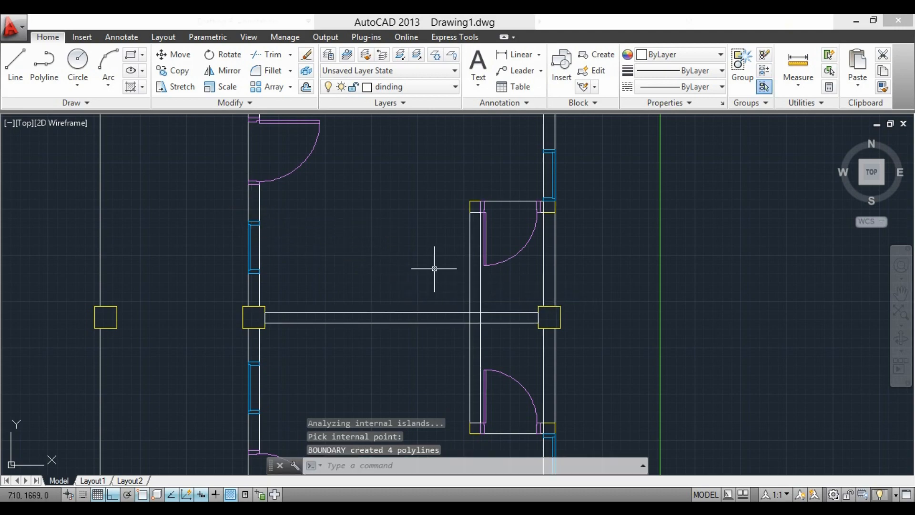
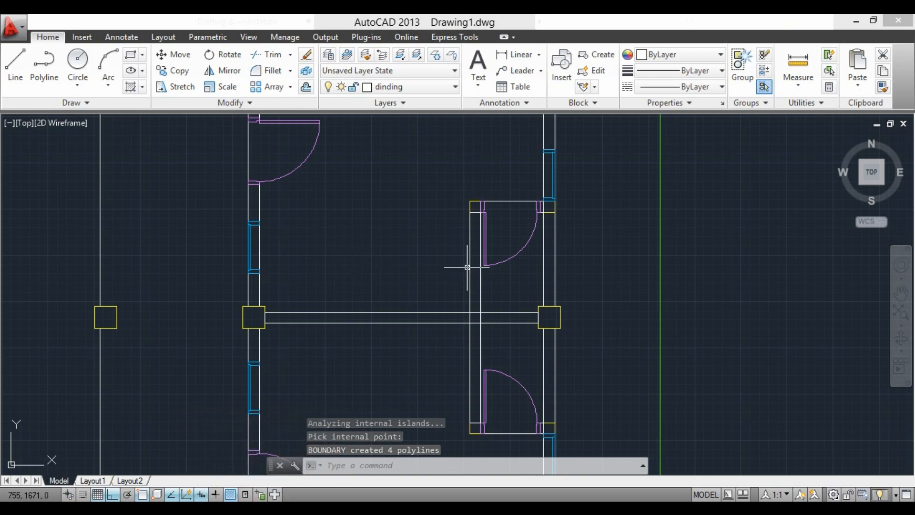
Offset the boundary of the middle horizontal wall's long segment inward by 2 units.
click(306, 87)
key(Return)
scroll(340, 317, up, 2)
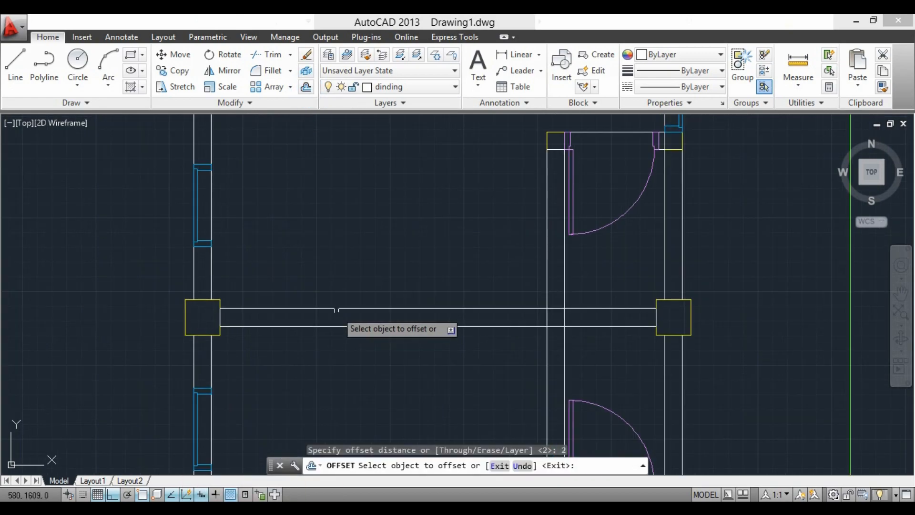
click(335, 319)
click(336, 318)
click(583, 313)
click(587, 315)
key(ctrl+z)
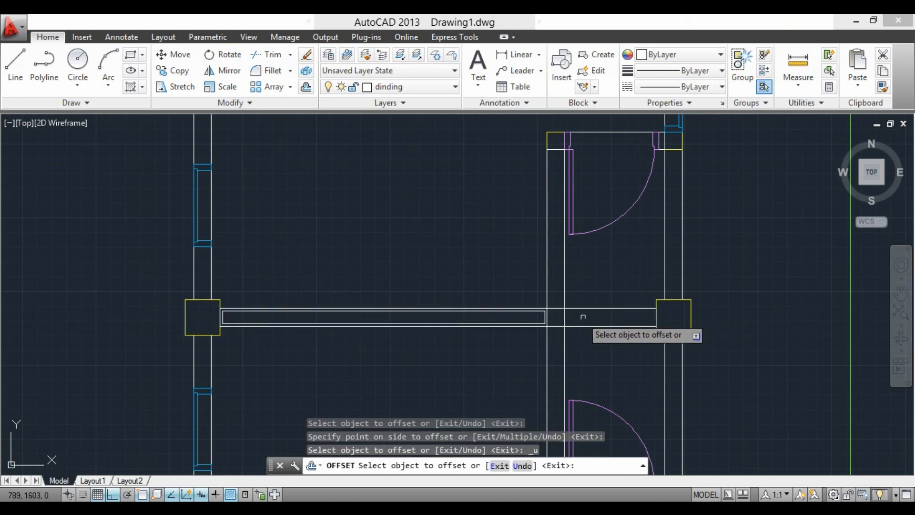
Offset the boundaries of the middle wall's short right segment and of both vertical wall segments meeting it inward by 2 units.
scroll(583, 307, up, 2)
click(581, 297)
click(577, 312)
click(531, 268)
click(504, 239)
scroll(517, 218, down, 2)
click(523, 282)
scroll(524, 267, up, 2)
click(491, 280)
scroll(486, 296, down, 2)
scroll(529, 334, down, 3)
scroll(381, 286, up, 5)
scroll(401, 320, down, 4)
key(Escape)
Make jendela the current layer and draw a 15 by 5 unit rectangle outside the building's right outer wall, with ortho mode on.
mouse_move(637, 284)
middle_down()
mouse_move(521, 265)
mouse_move(548, 267)
middle_up()
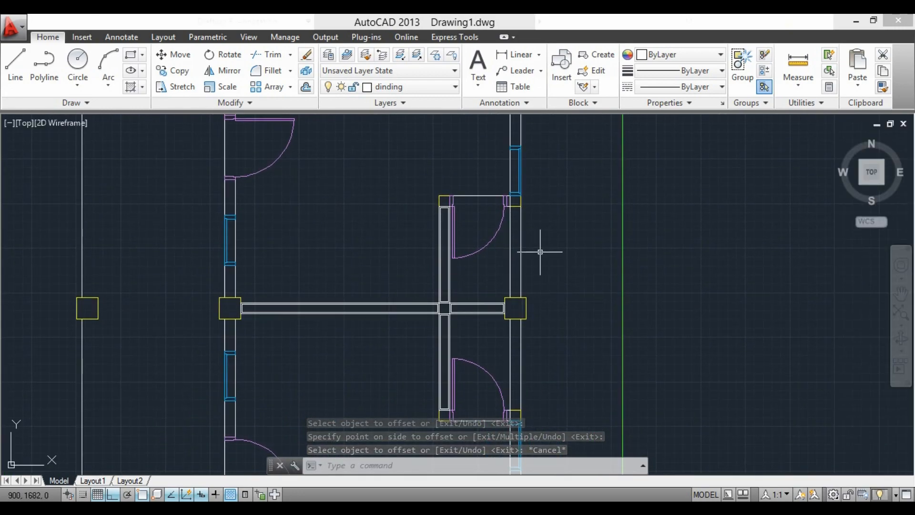
scroll(534, 248, up, 2)
scroll(529, 247, up, 2)
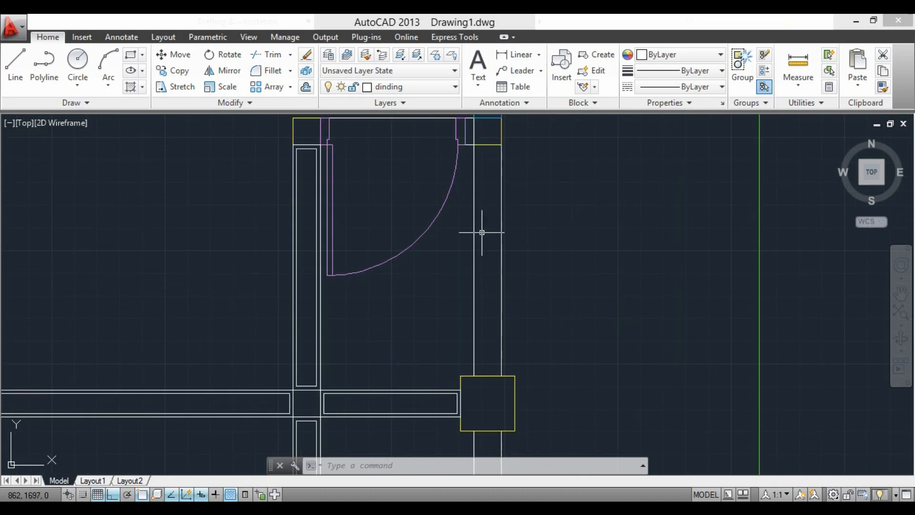
scroll(362, 264, down, 2)
scroll(480, 249, down, 2)
middle_drag(480, 249, 388, 258)
scroll(381, 256, up, 4)
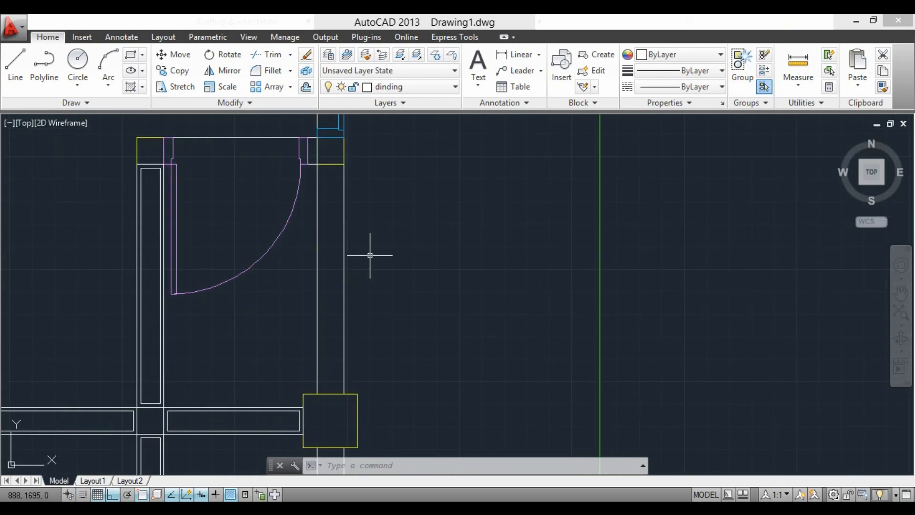
click(419, 91)
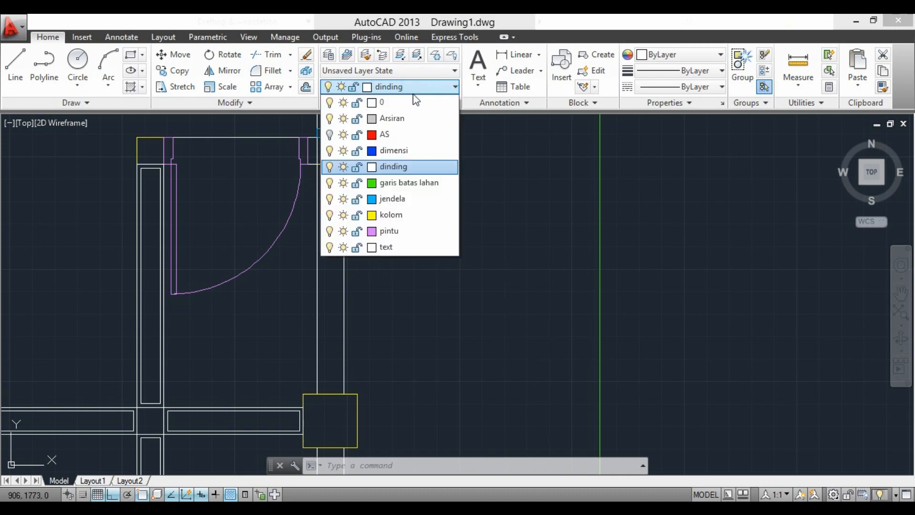
click(388, 199)
text(rec)
key(Return)
click(426, 244)
key(F8)
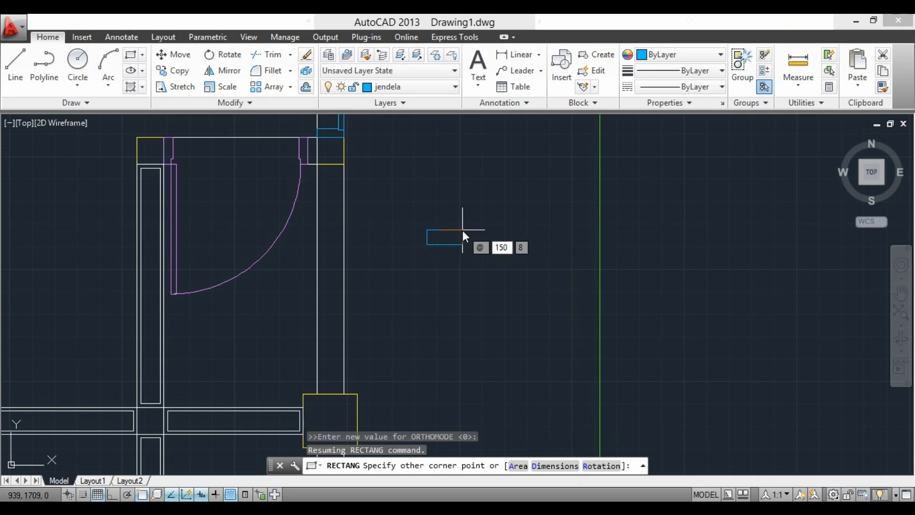
key(BackSpace)
key(Tab)
text(5)
key(Return)
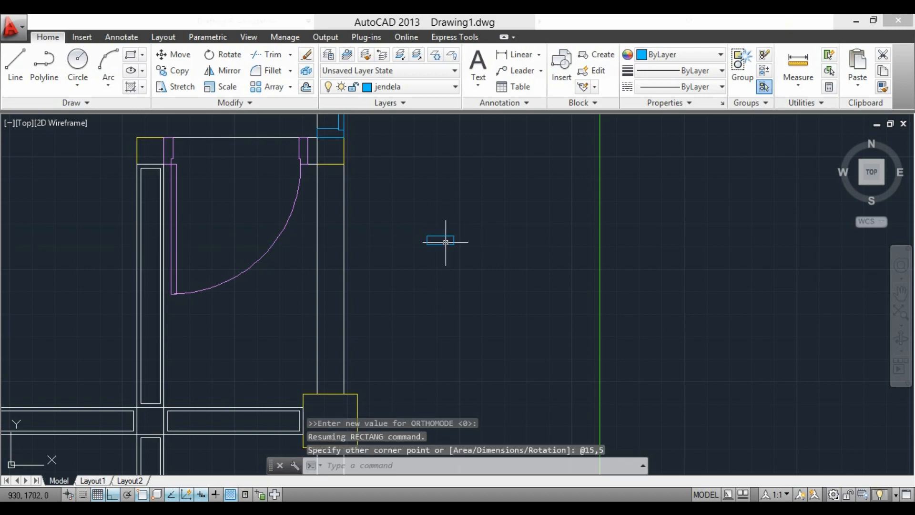
Mirror the small rectangle across its lower edge, keeping the original.
click(446, 246)
click(223, 70)
click(454, 244)
click(526, 257)
key(Return)
Move the mirrored rectangle 50 units straight down to form the other end of the window frame.
click(445, 254)
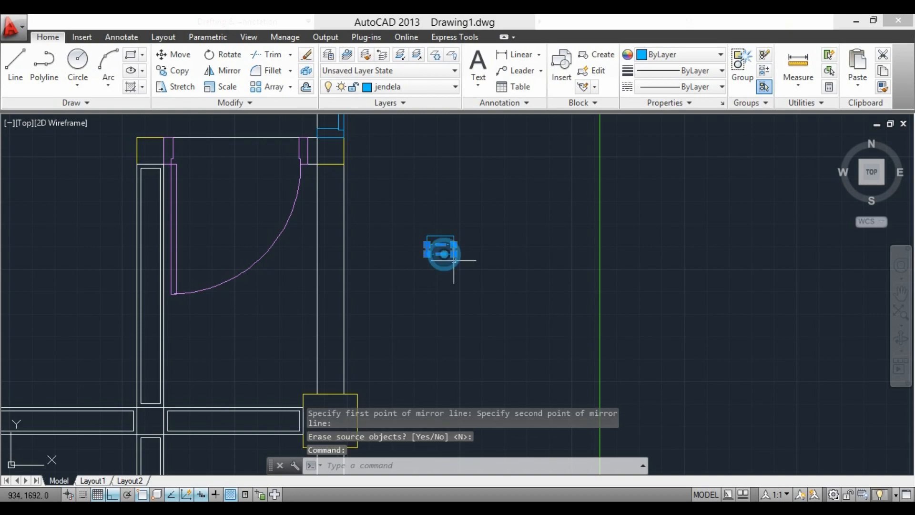
text(m)
key(Return)
click(499, 247)
text(50)
key(Return)
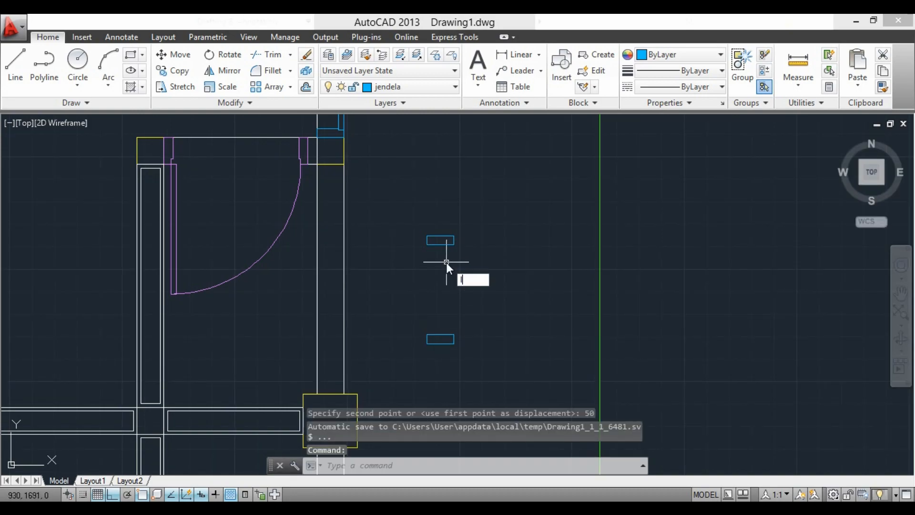
Draw a vertical line between the midpoints of the two rectangles' facing edges.
text(l)
key(Return)
click(440, 244)
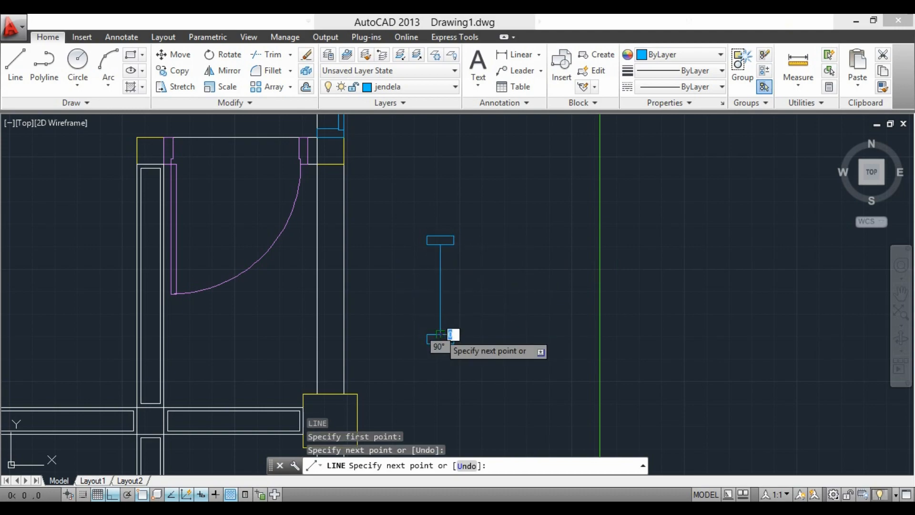
key(Return)
Move the vertical line between the rectangles 3 units to the right.
click(461, 297)
click(426, 278)
scroll(466, 294, up, 2)
text(m)
key(Return)
click(466, 293)
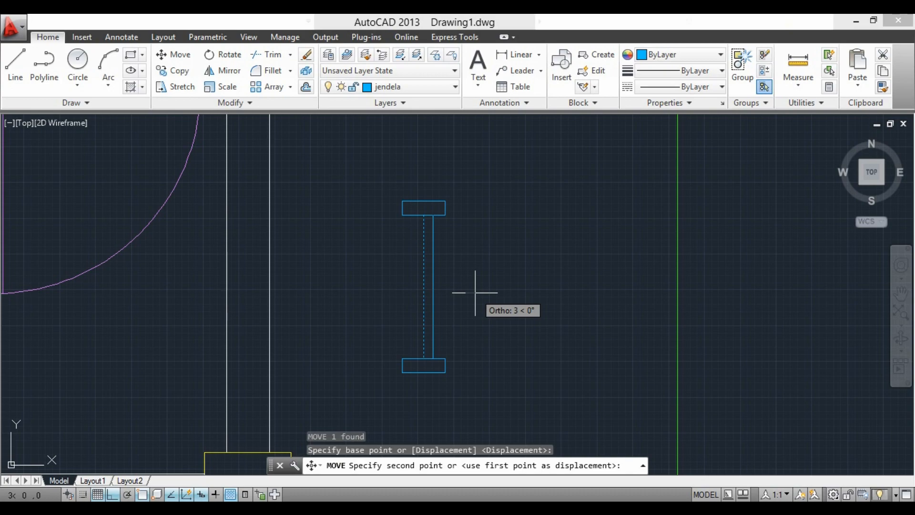
text(2)
key(BackSpace)
text(3)
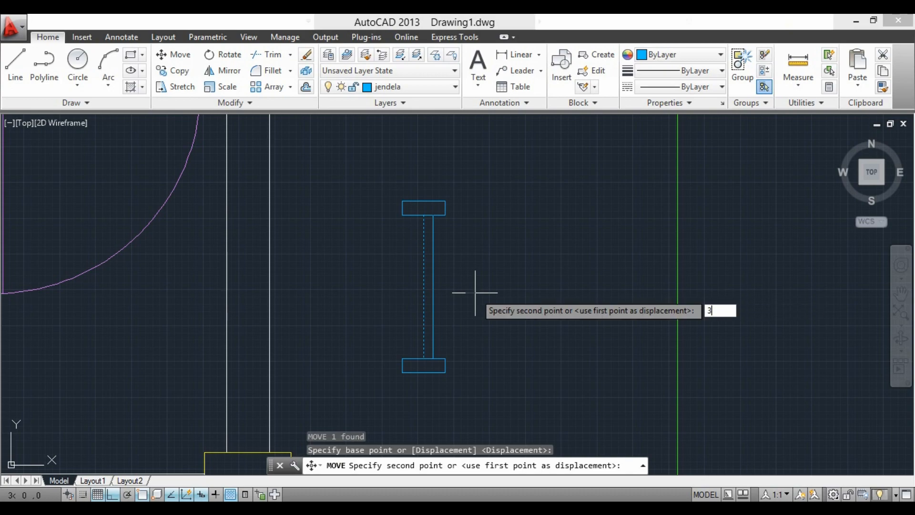
key(Return)
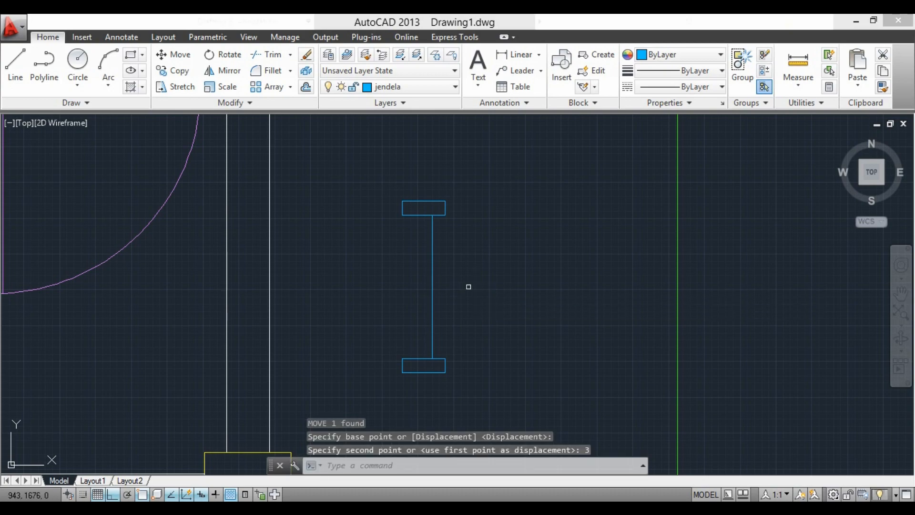
Offset the moved vertical line 6 units to the left to complete the window's glass lines.
click(305, 88)
key(Return)
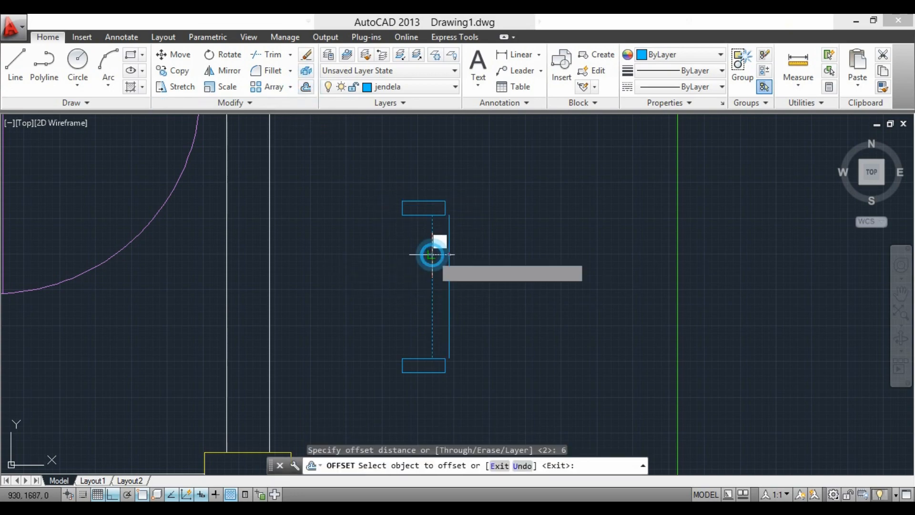
click(432, 255)
click(396, 262)
key(Escape)
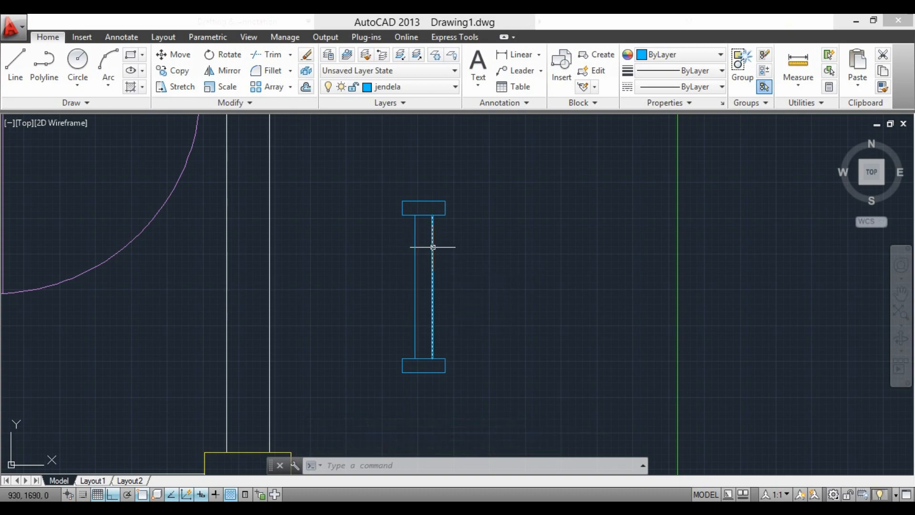
Move the complete window by its lower right corner onto the outer face of the right wall, between the door and the column below.
click(524, 391)
click(333, 128)
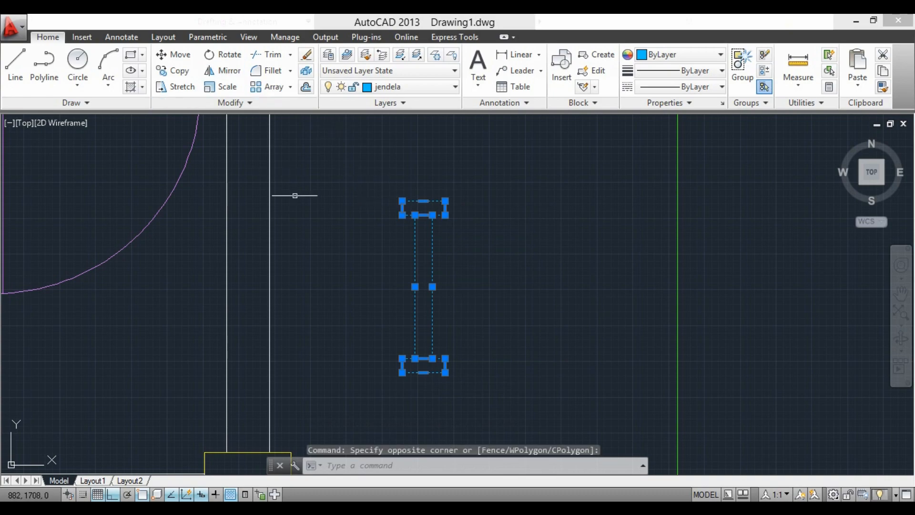
click(174, 54)
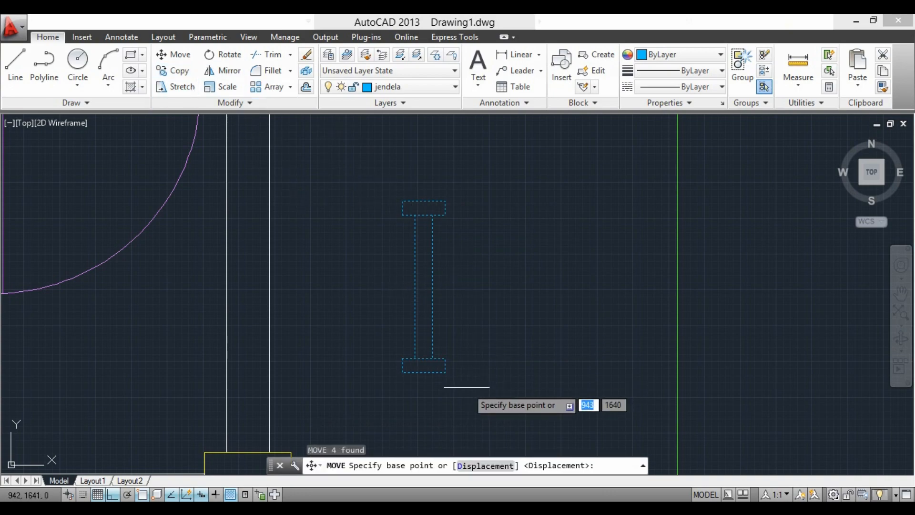
click(445, 373)
scroll(445, 376, down, 4)
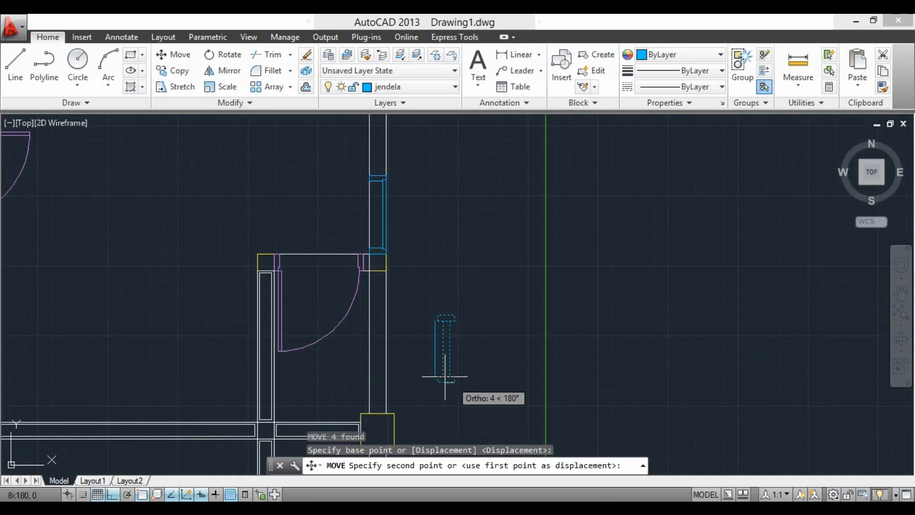
click(387, 368)
key(Escape)
Shift the new window slightly farther down along the right wall in two small vertical moves.
scroll(390, 375, up, 4)
click(381, 368)
click(348, 181)
scroll(348, 182, down, 2)
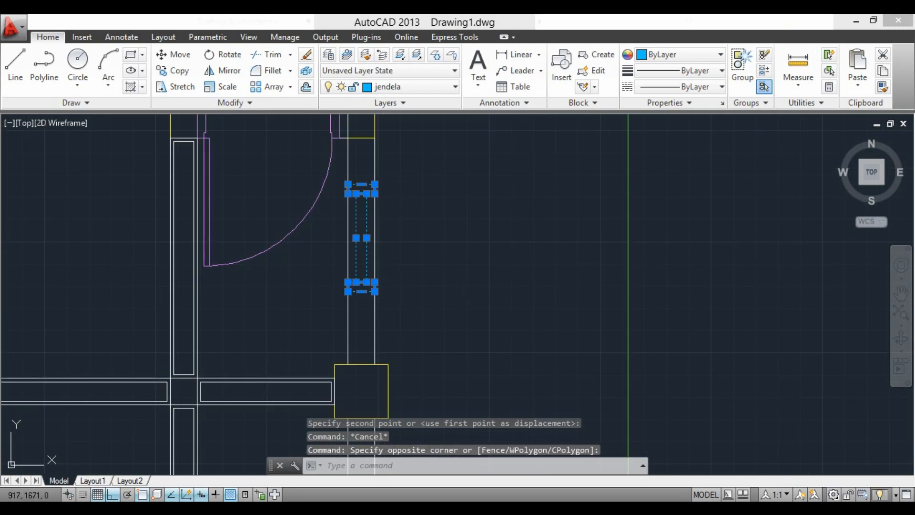
text(m)
key(Return)
click(464, 204)
click(464, 212)
click(368, 304)
click(367, 201)
text(m)
key(Return)
click(455, 207)
click(456, 216)
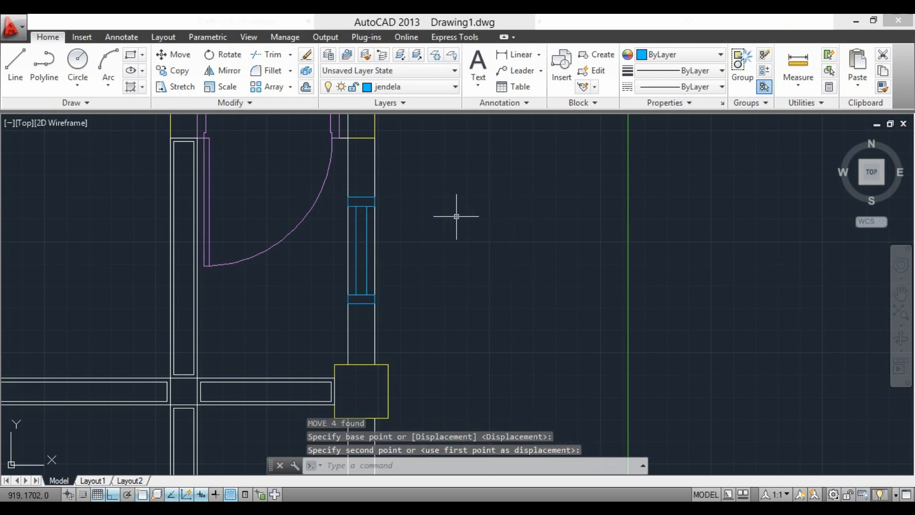
Mirror the small window on the right wall about the centre of the column below it, keeping the original.
click(372, 310)
click(365, 197)
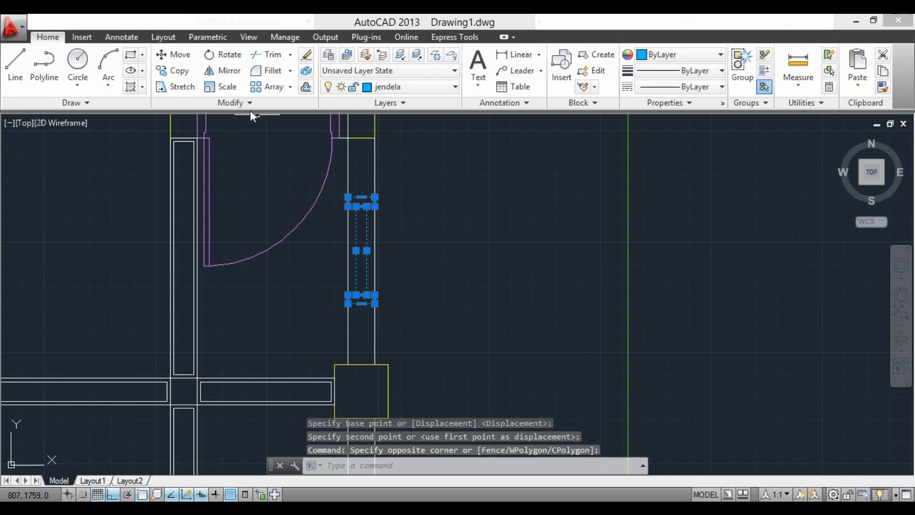
click(222, 75)
scroll(305, 115, down, 2)
click(341, 287)
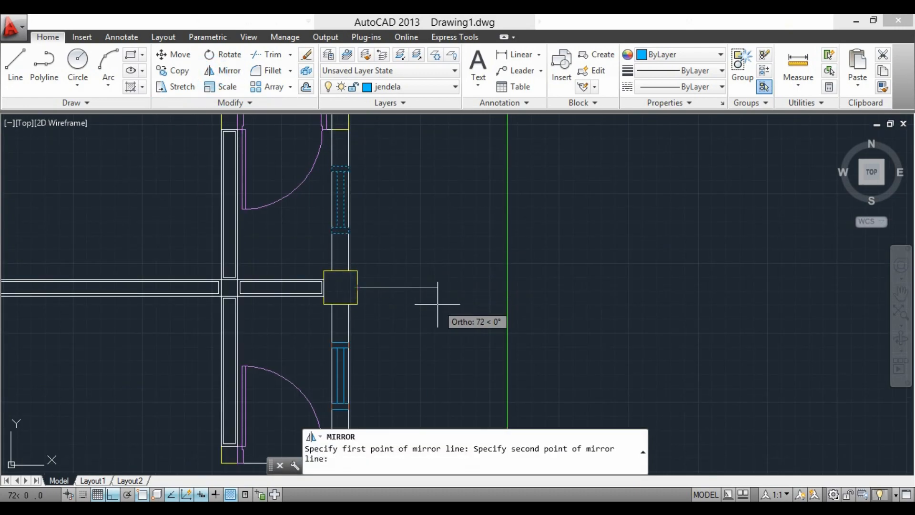
click(437, 304)
scroll(381, 298, down, 3)
scroll(383, 300, up, 5)
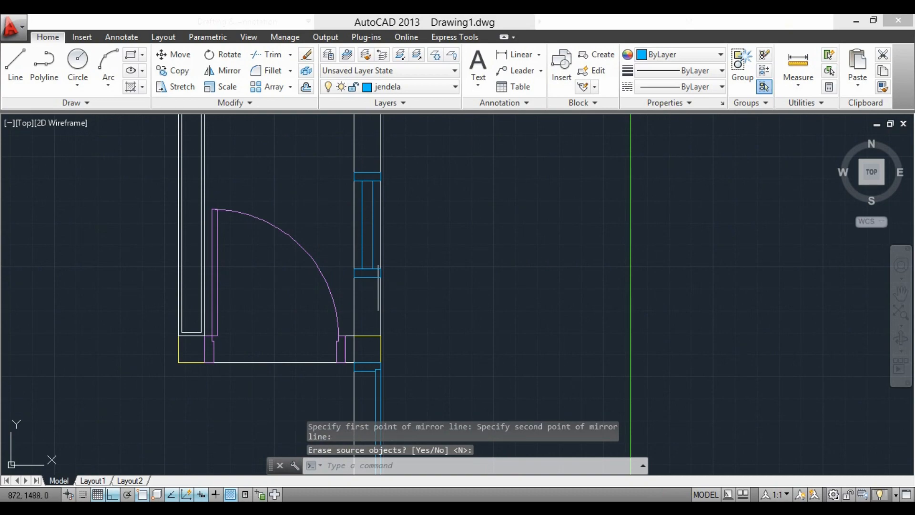
key(Return)
Mirror both small right-wall windows about the column between the second and third rooms, keeping the originals.
click(373, 280)
scroll(369, 285, down, 2)
click(360, 216)
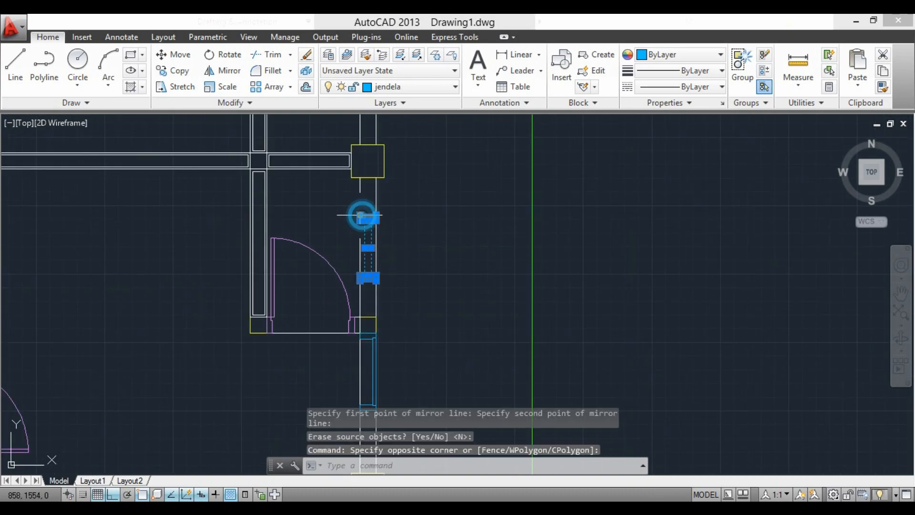
scroll(361, 216, down, 2)
scroll(362, 286, up, 3)
click(368, 308)
click(345, 190)
click(205, 71)
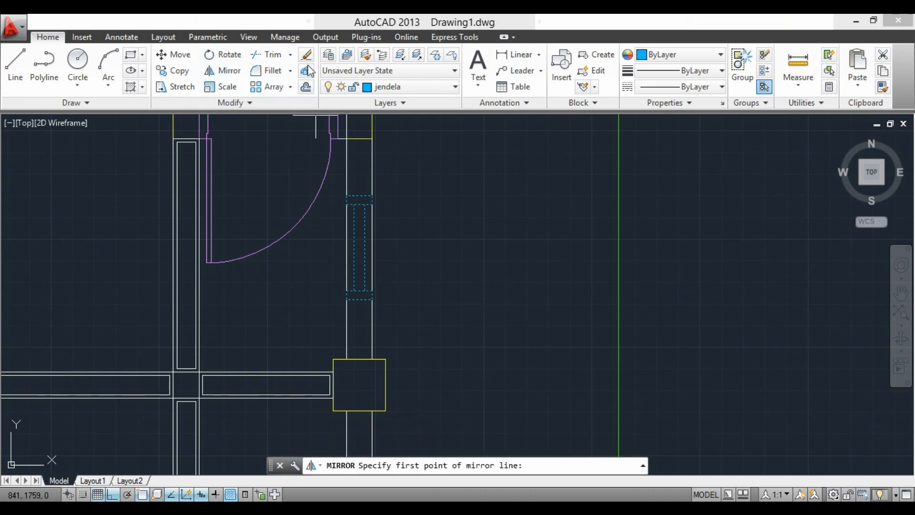
scroll(376, 193, down, 5)
scroll(353, 290, up, 4)
click(362, 268)
click(411, 275)
key(Return)
scroll(398, 170, down, 5)
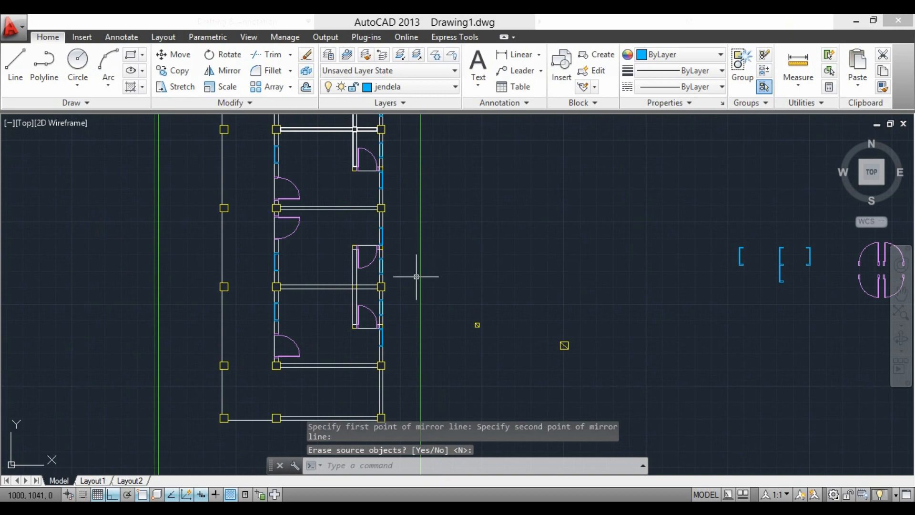
mouse_move(421, 234)
middle_down()
mouse_move(403, 262)
mouse_move(408, 285)
middle_up()
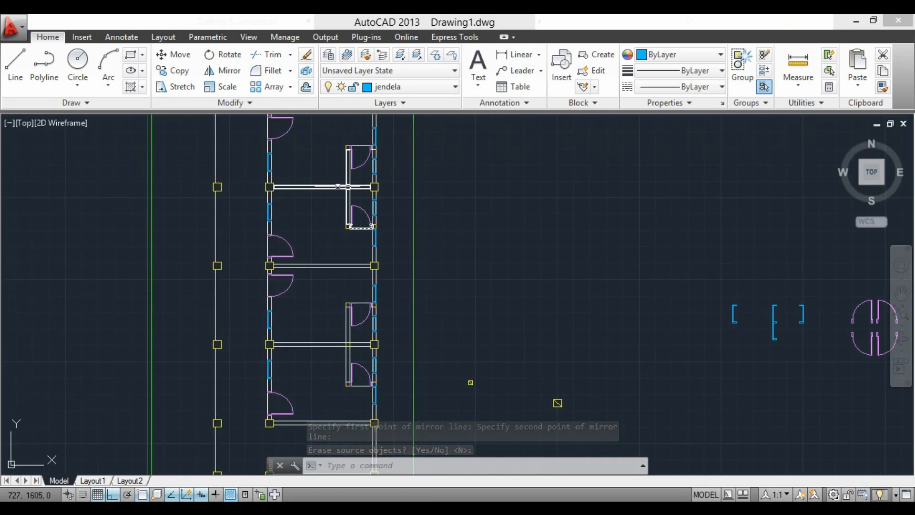
Make dinding the current layer.
click(401, 87)
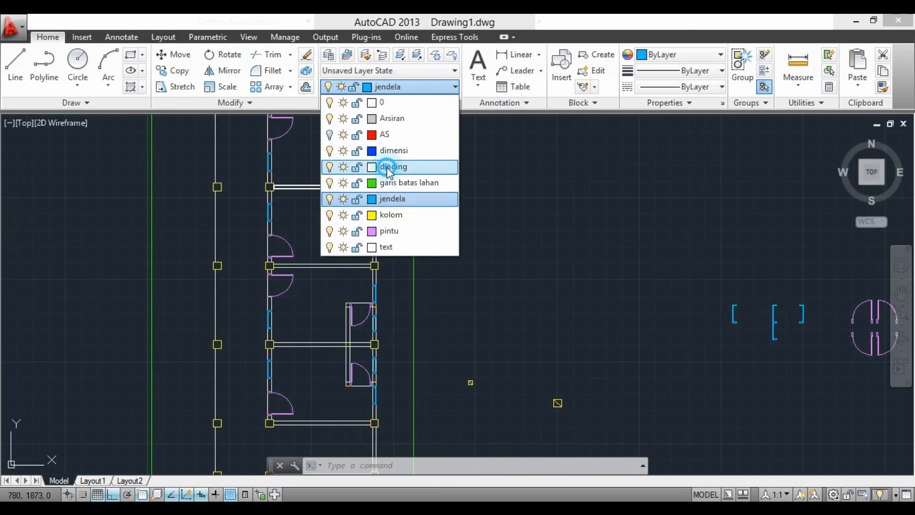
click(389, 168)
scroll(450, 257, down, 2)
scroll(329, 236, up, 8)
text(o)
key(Return)
click(329, 190)
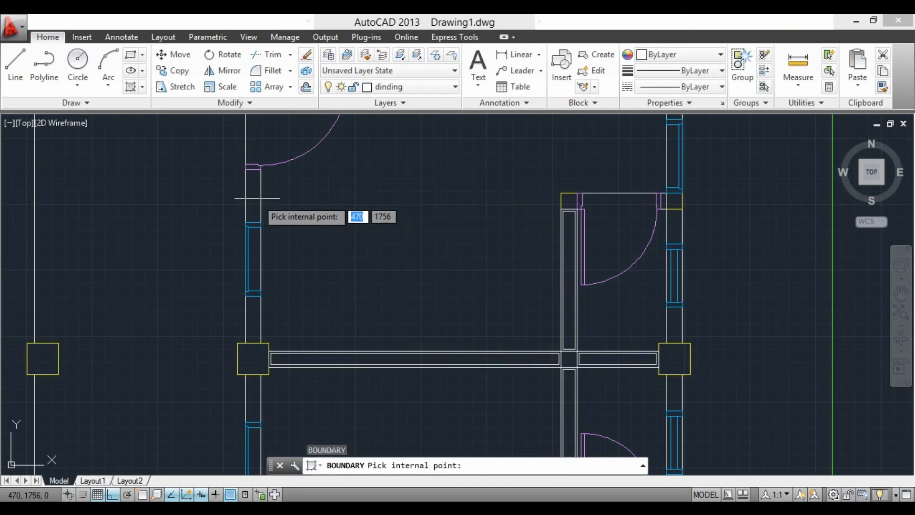
click(257, 198)
click(251, 310)
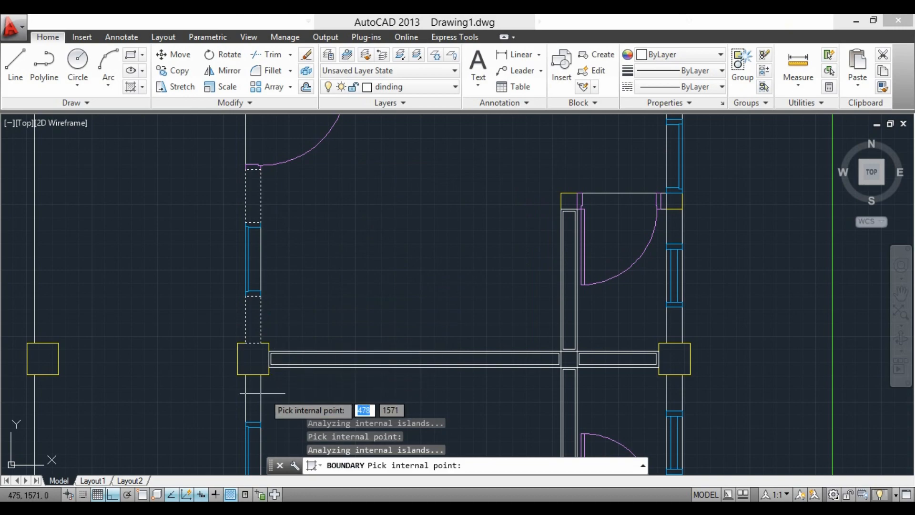
scroll(319, 363, down, 4)
scroll(294, 327, up, 4)
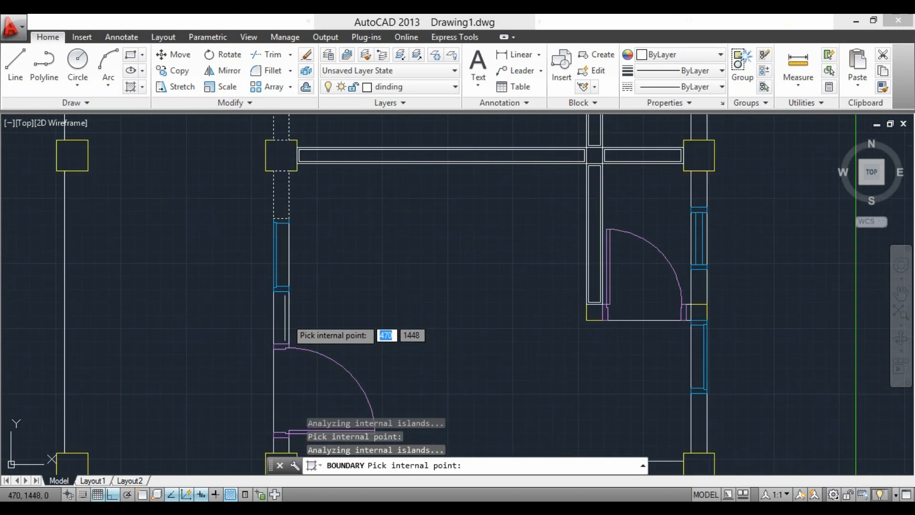
key(Escape)
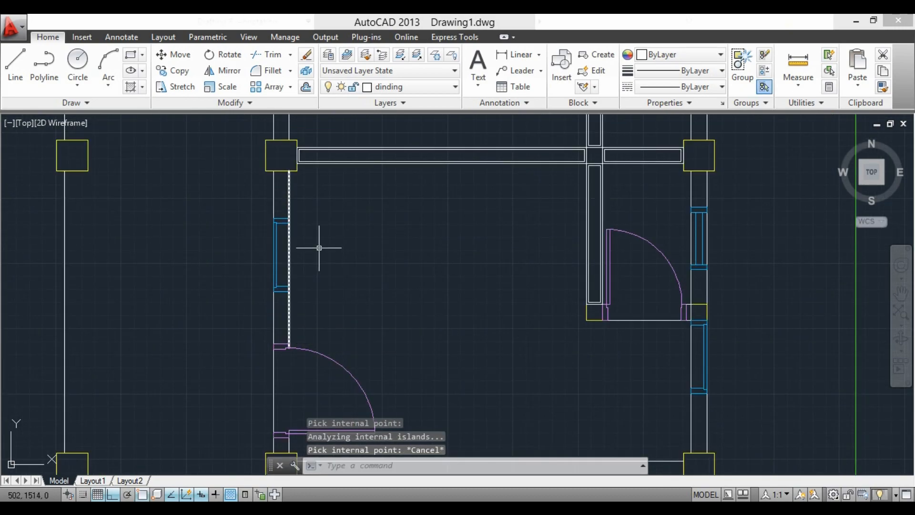
scroll(321, 243, down, 5)
middle_drag(334, 179, 303, 259)
scroll(273, 165, up, 4)
text(bo)
key(Return)
key(Return)
click(270, 206)
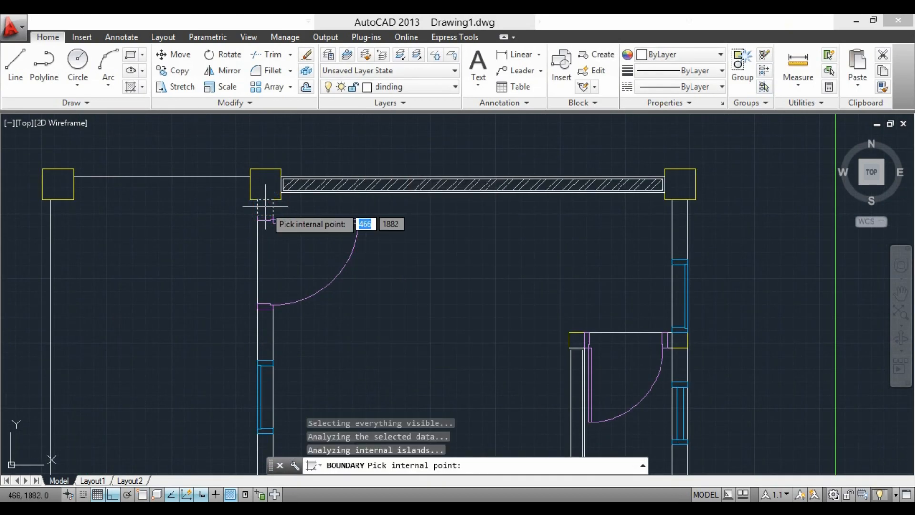
click(266, 326)
scroll(295, 250, down, 2)
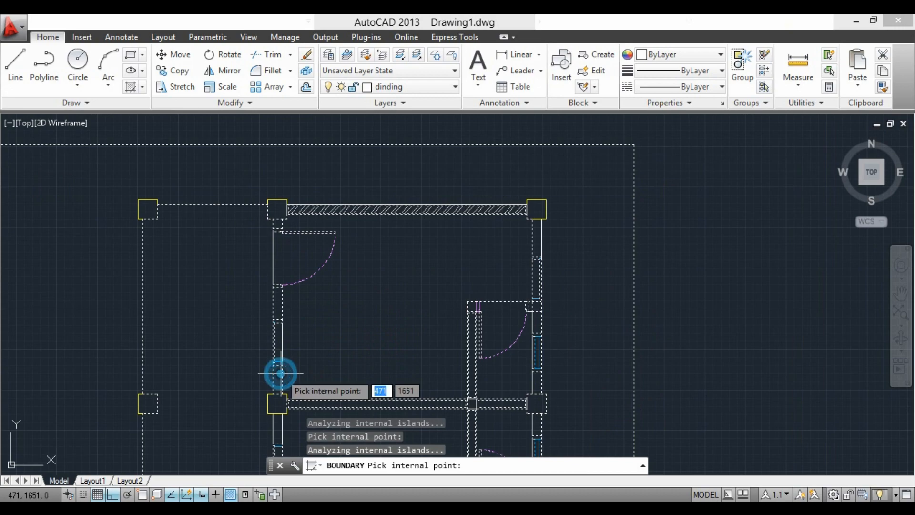
key(Escape)
Create boundary polylines for the inner-left wall pieces above and below the first room's door.
key(Return)
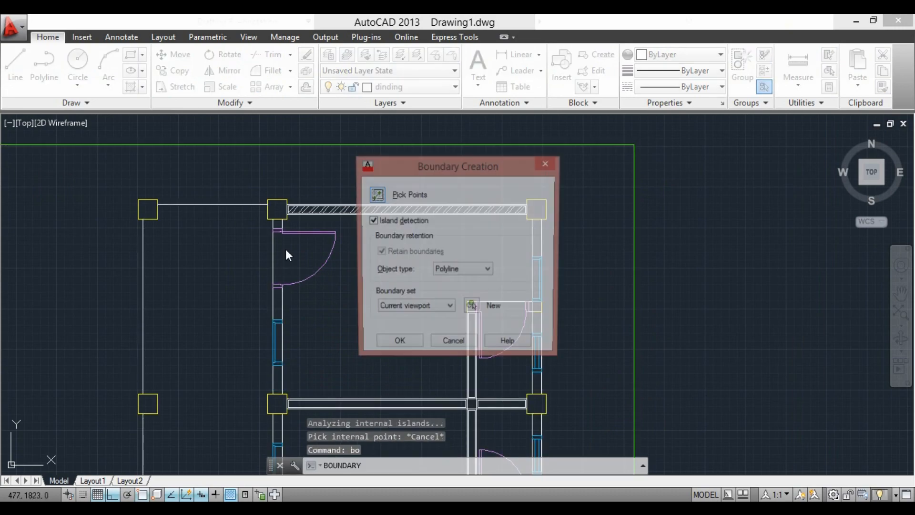
key(Return)
key(Return)
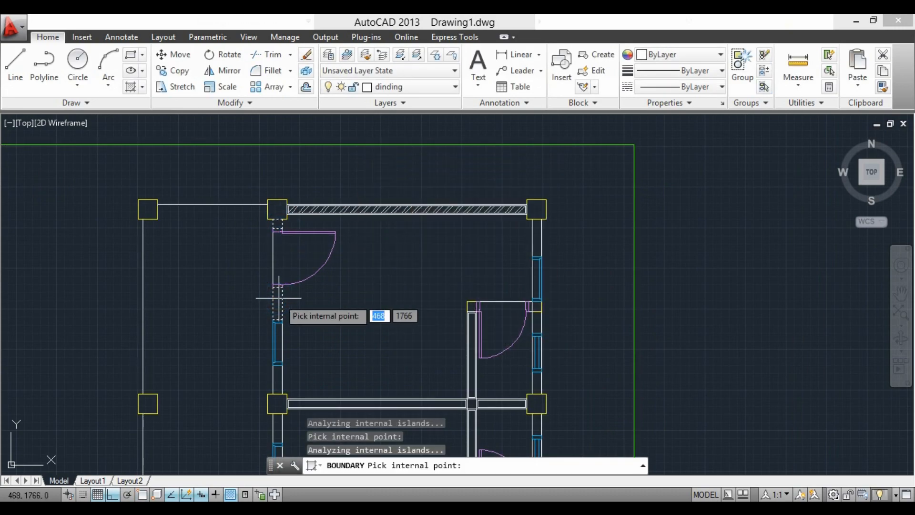
scroll(271, 405, up, 4)
key(Return)
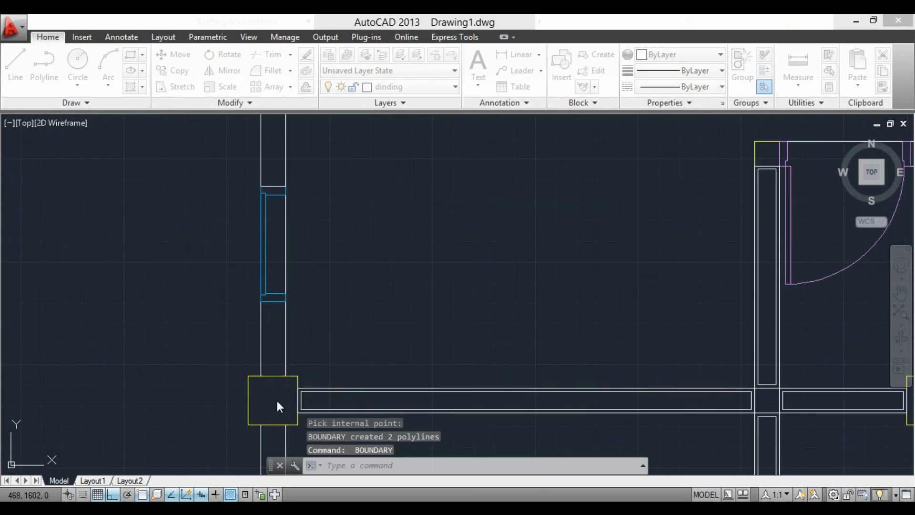
Create boundary polylines for the wall pieces directly above and below the column between the first and second rooms' left windows.
click(391, 345)
click(274, 316)
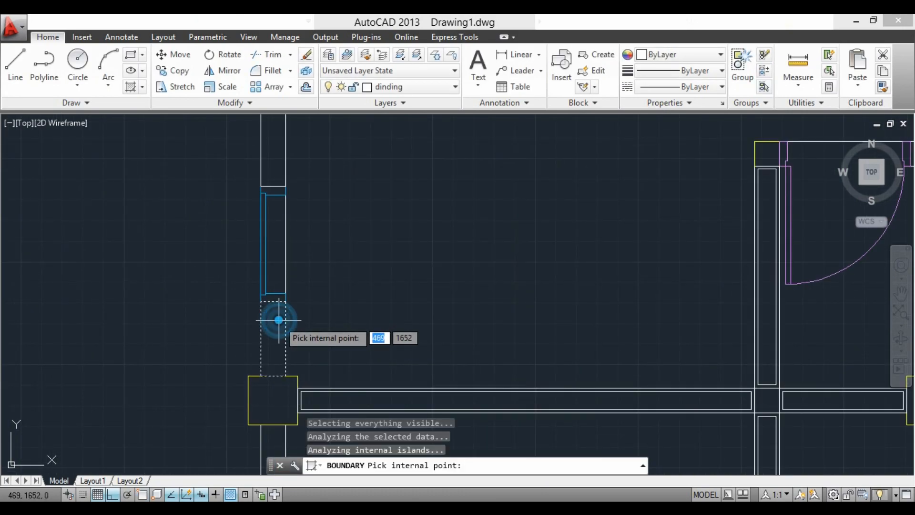
key(Return)
scroll(320, 219, down, 3)
scroll(308, 319, up, 3)
key(Return)
click(401, 345)
click(286, 302)
key(Return)
Create a boundary polyline for the wall piece between the second room's left window and its door.
scroll(323, 205, down, 4)
scroll(312, 327, up, 4)
key(Return)
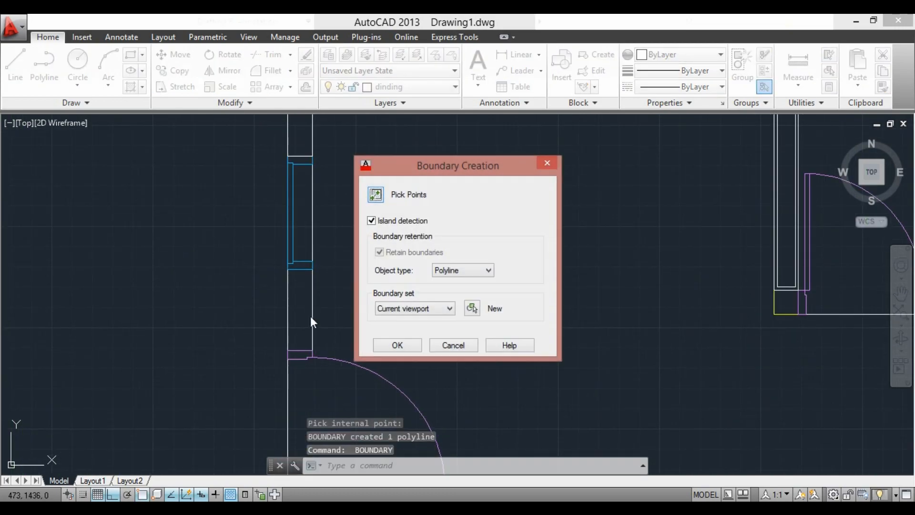
key(Return)
click(303, 308)
scroll(339, 198, down, 2)
click(316, 392)
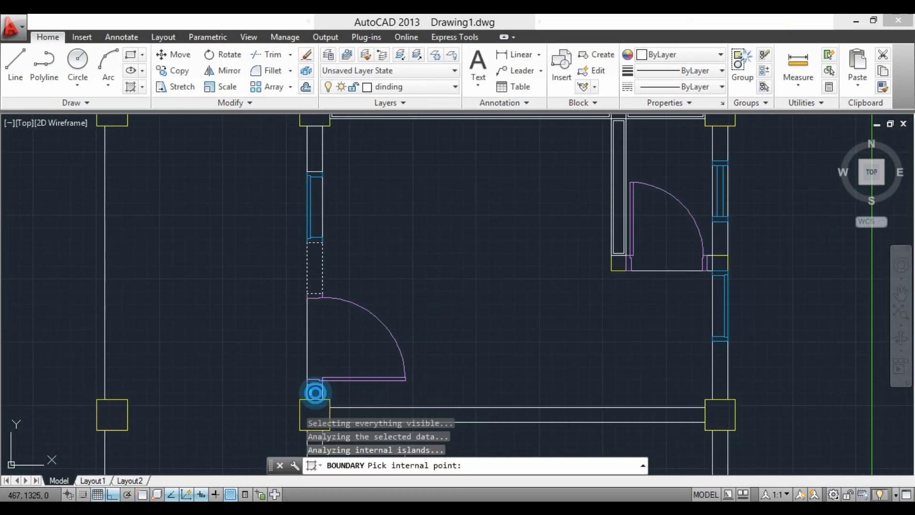
key(Return)
scroll(325, 403, up, 2)
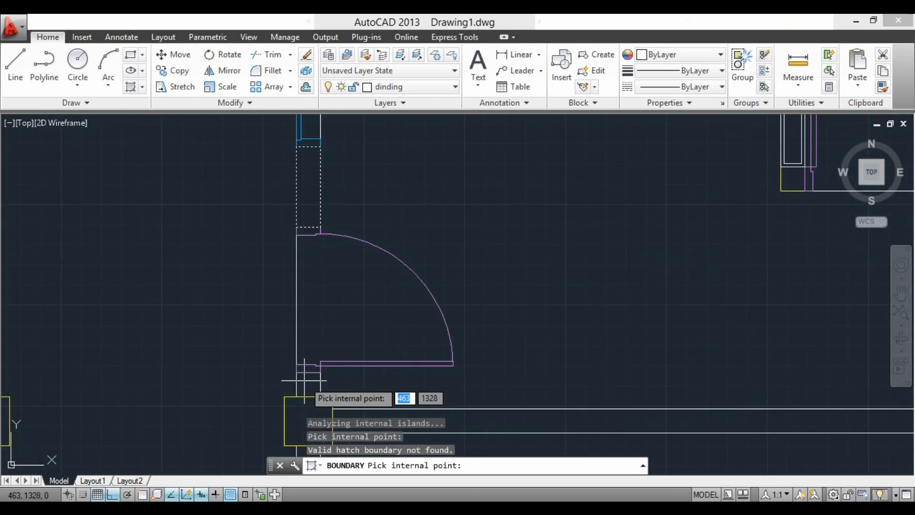
click(306, 381)
click(566, 281)
click(527, 310)
key(Return)
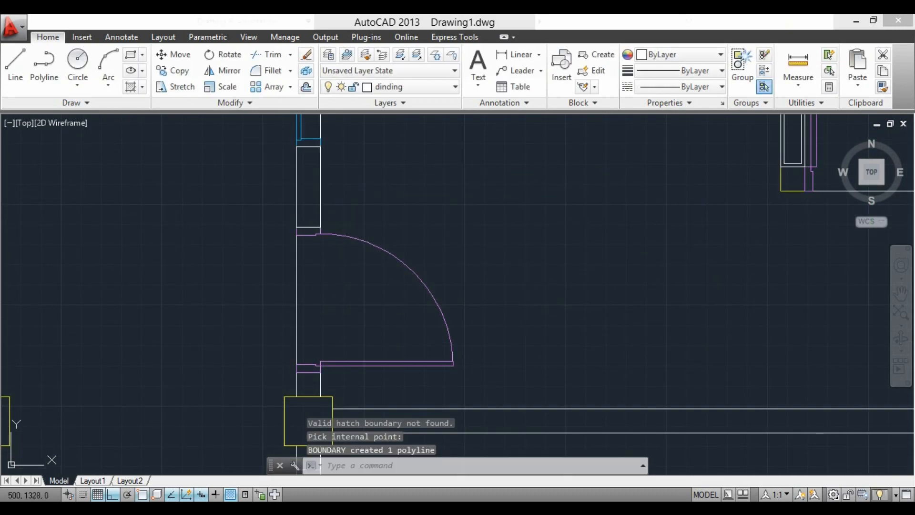
Create a boundary polyline for the short wall piece between the second room's door and the column below.
scroll(306, 374, up, 3)
key(Return)
key(Return)
click(225, 381)
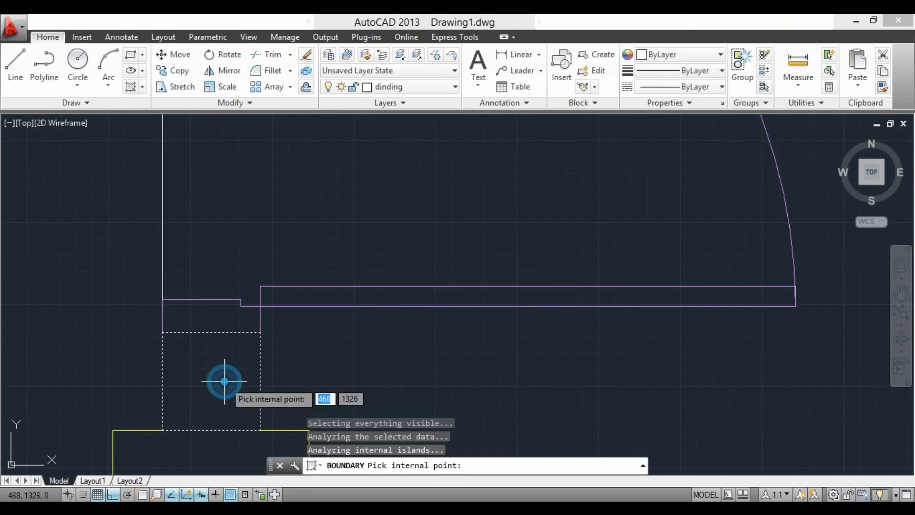
key(Return)
Create boundary polylines for the right-wall pieces above and below the second room's small window.
scroll(217, 217, down, 4)
key(Return)
key(Return)
scroll(257, 351, down, 2)
scroll(257, 351, down, 3)
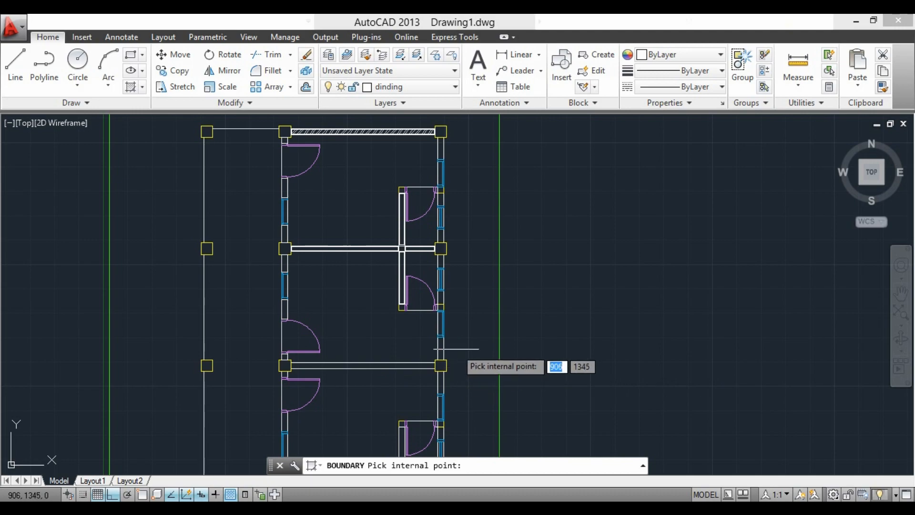
scroll(441, 351, up, 5)
scroll(432, 345, down, 2)
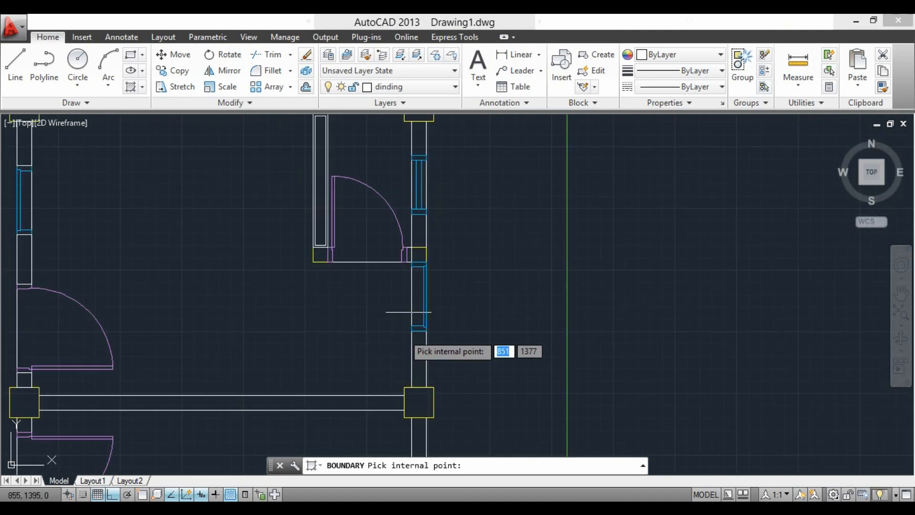
click(417, 138)
key(Return)
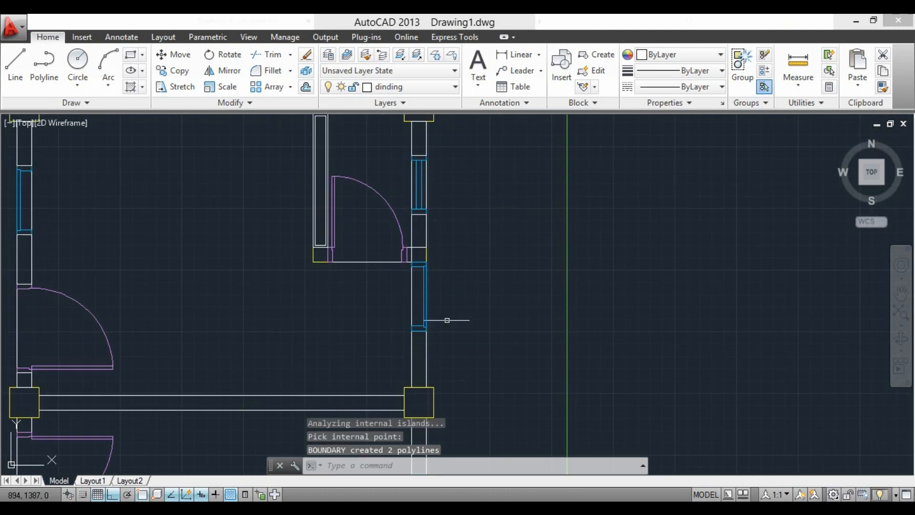
Create a boundary polyline for the right-wall piece between the second room's larger window and the column below.
scroll(432, 367, up, 2)
key(Return)
key(Return)
click(409, 347)
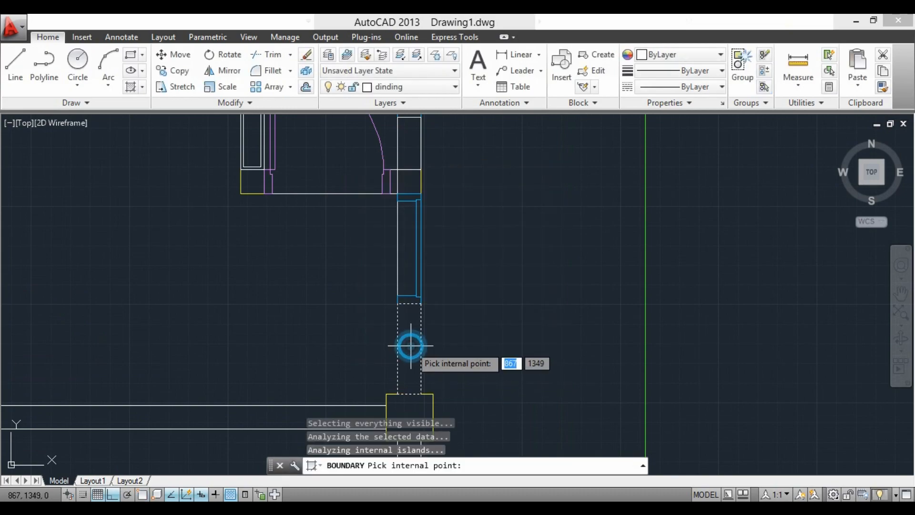
key(Return)
Make Arsiran the current layer.
scroll(471, 345, down, 2)
scroll(471, 345, down, 2)
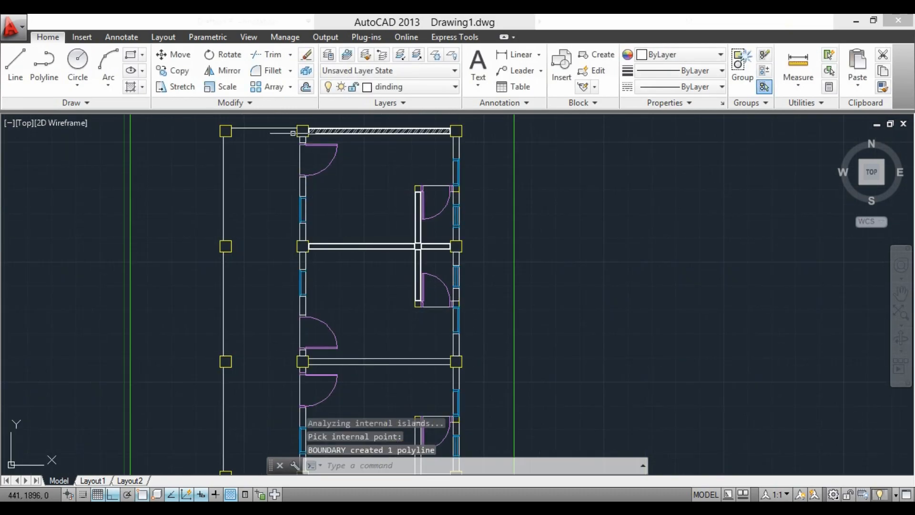
scroll(293, 132, up, 4)
click(393, 87)
click(394, 118)
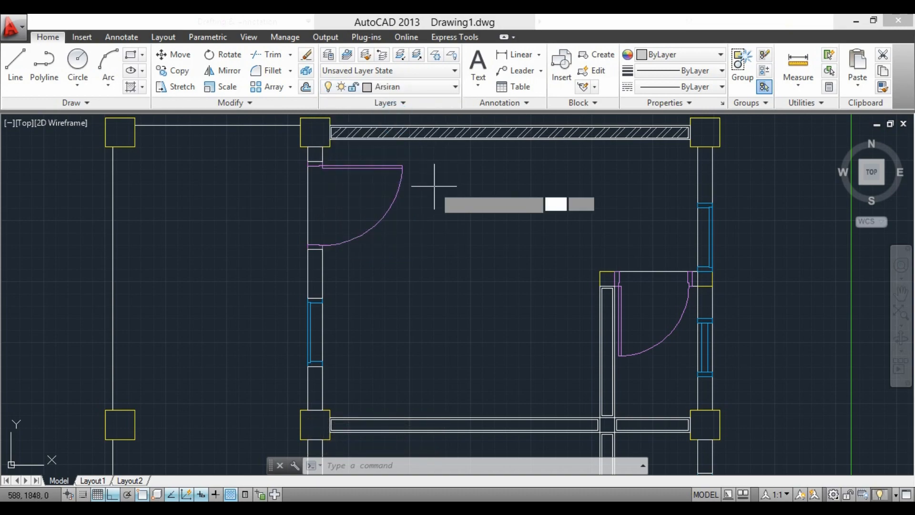
text(h)
key(Return)
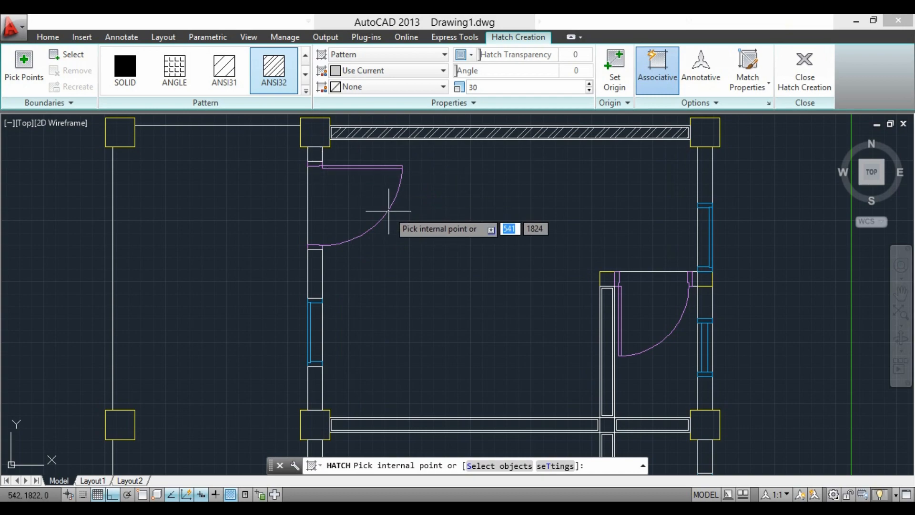
key(Escape)
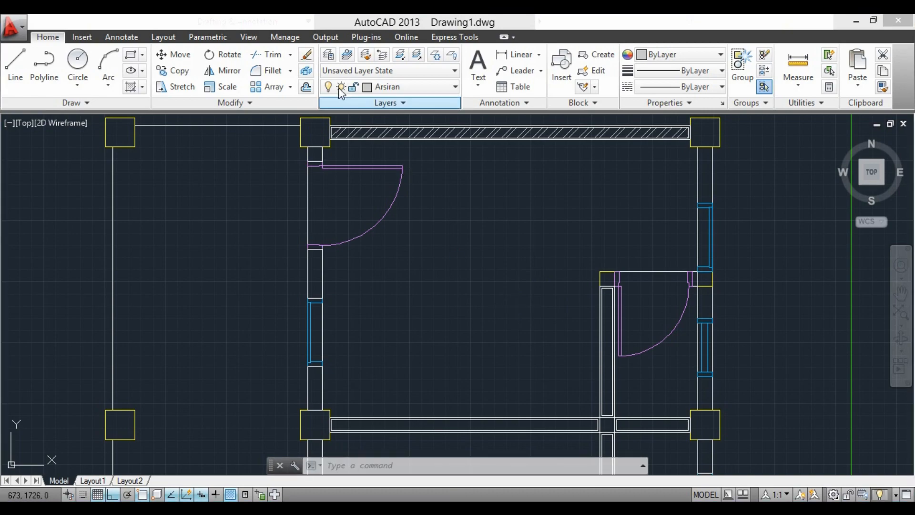
Offset the small wall outline above the first room's door 2 units inward.
click(306, 89)
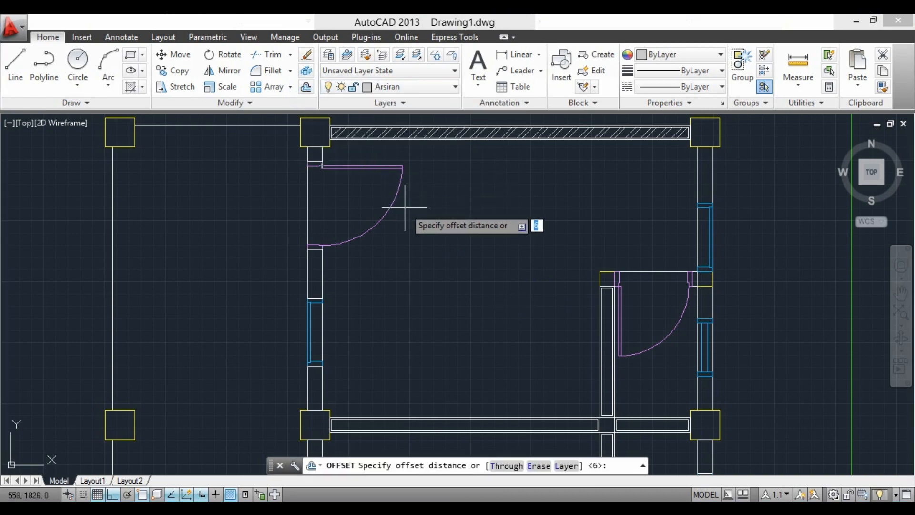
text(2)
key(Return)
scroll(328, 154, up, 3)
click(309, 155)
click(312, 158)
scroll(315, 160, down, 2)
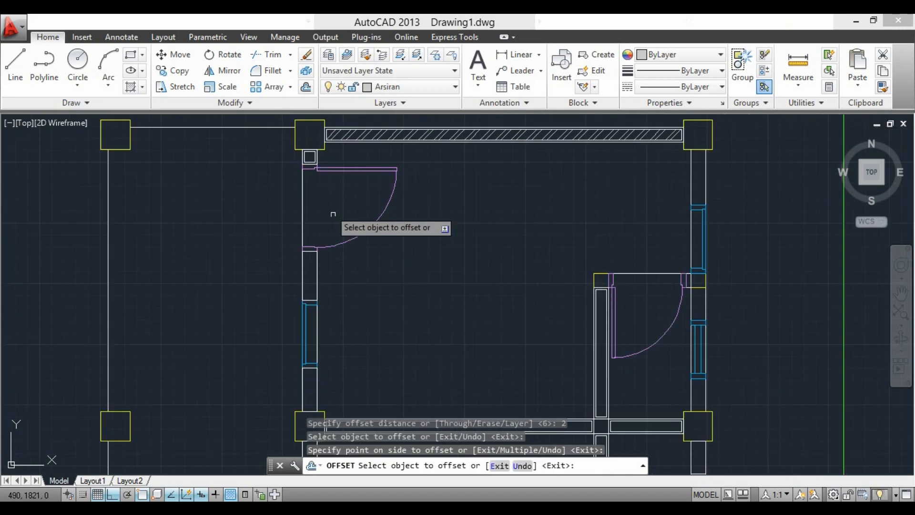
Try to offset the wall outline below the first room's door by 2 units, and undo that offset.
click(316, 264)
click(312, 266)
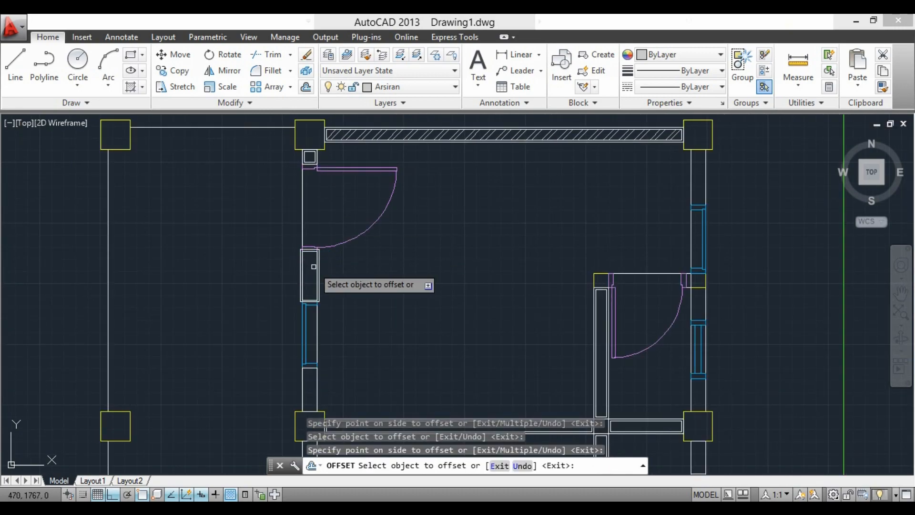
key(ctrl+z)
Offset the left-wall outlines above and below the first room's window 2 units inward.
scroll(314, 268, up, 4)
click(313, 265)
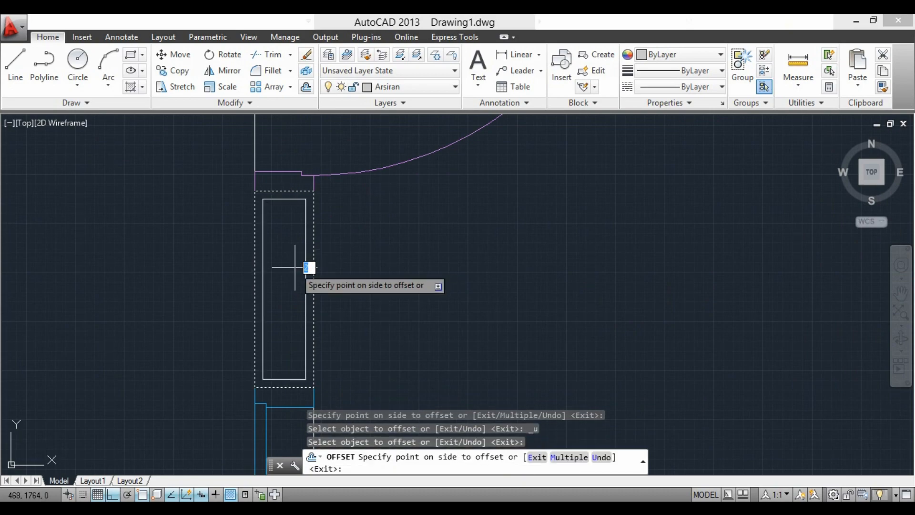
click(307, 266)
scroll(320, 191, down, 3)
scroll(310, 367, up, 4)
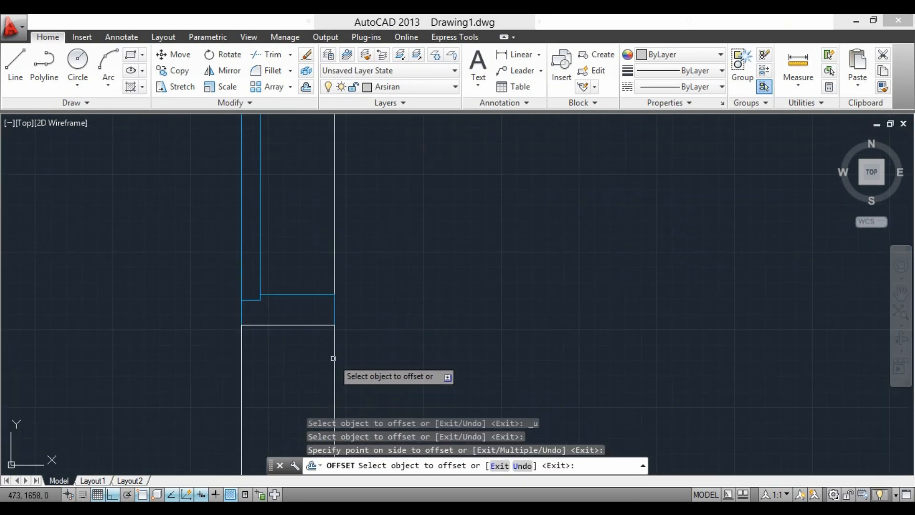
click(330, 357)
click(290, 368)
scroll(248, 333, down, 3)
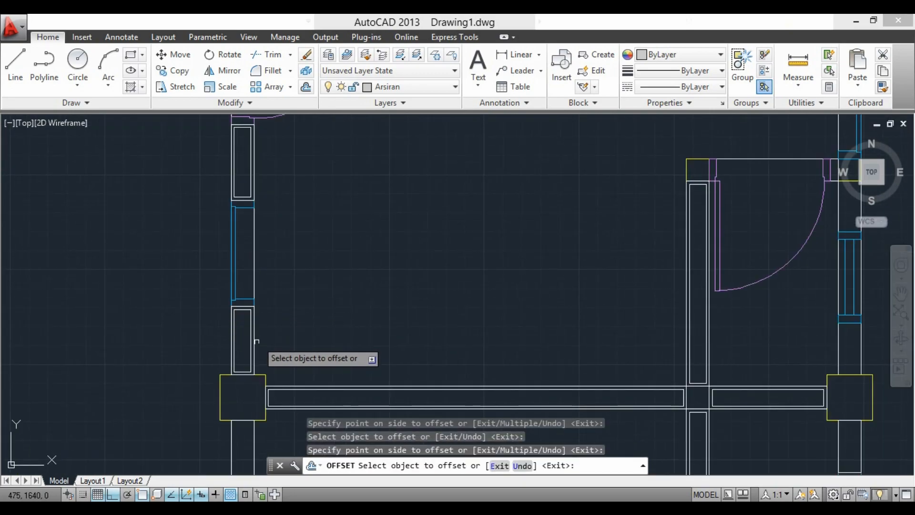
scroll(257, 342, down, 3)
scroll(478, 372, up, 3)
click(470, 274)
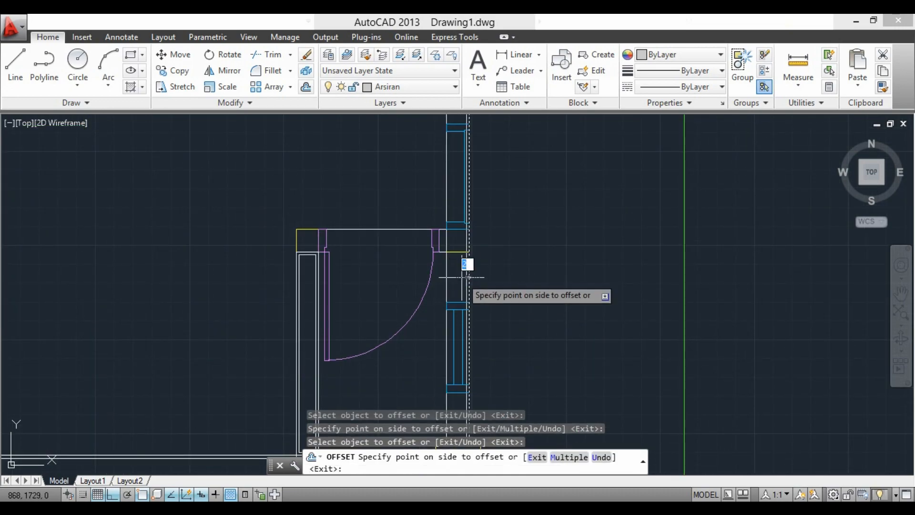
key(Escape)
scroll(506, 302, down, 2)
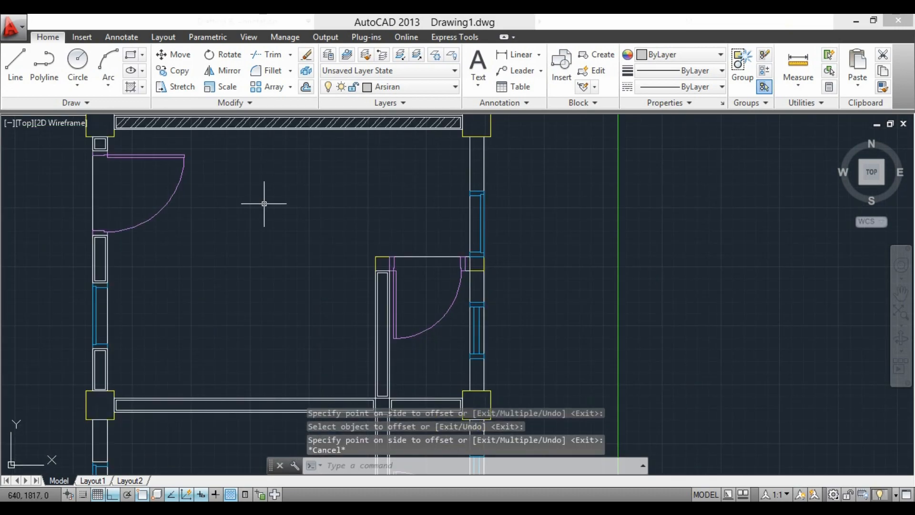
Create a boundary polyline for the right-wall piece between the top corner column and the first room's larger window.
scroll(460, 226, up, 4)
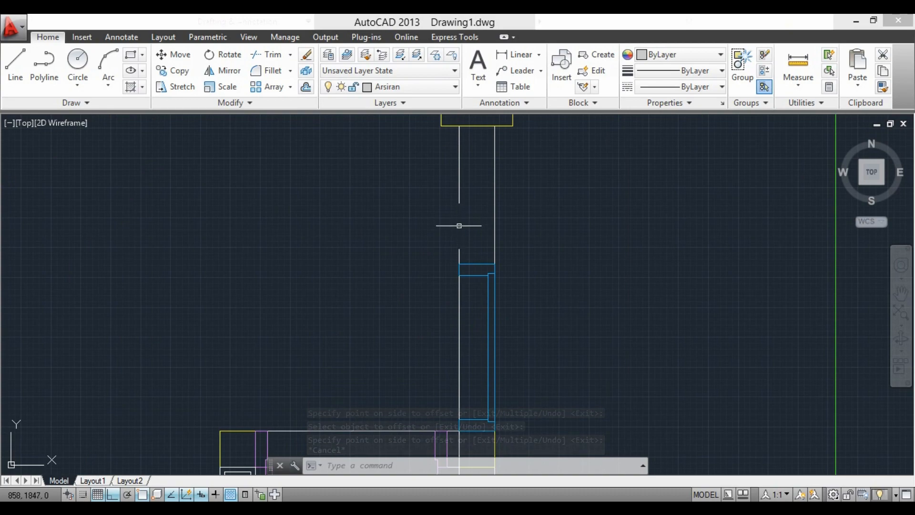
text(Bo)
key(Return)
click(376, 195)
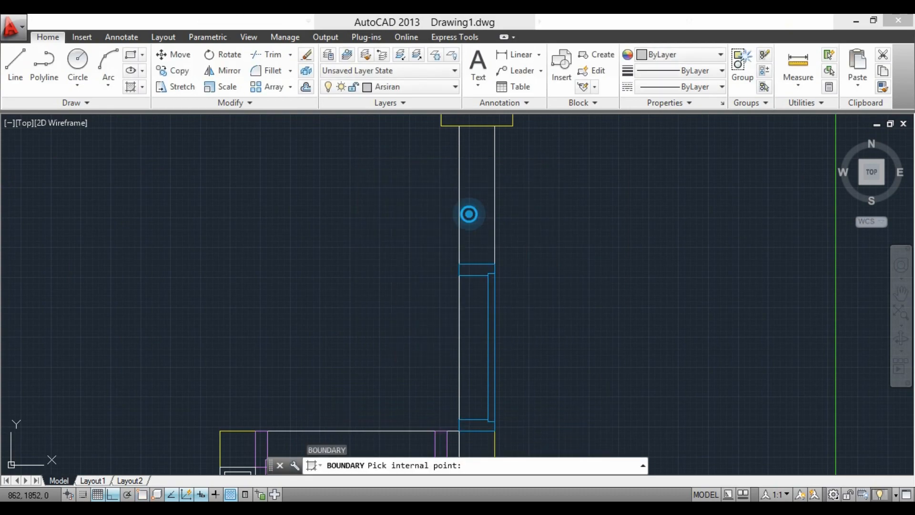
scroll(467, 207, down, 4)
key(Return)
Create a boundary polyline for the right-wall piece between the small column by the inner door and the first room's small window.
scroll(493, 329, up, 4)
key(Return)
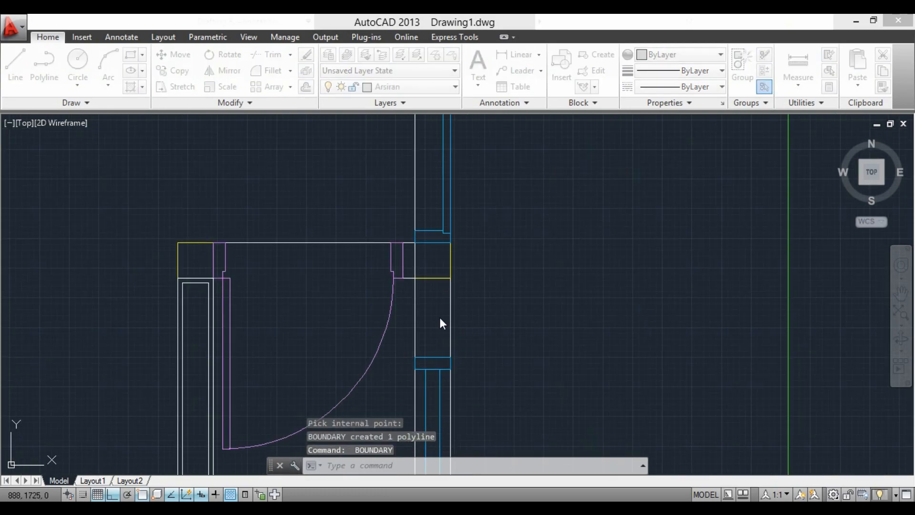
key(Return)
click(439, 317)
scroll(437, 234, down, 2)
middle_drag(470, 425, 454, 367)
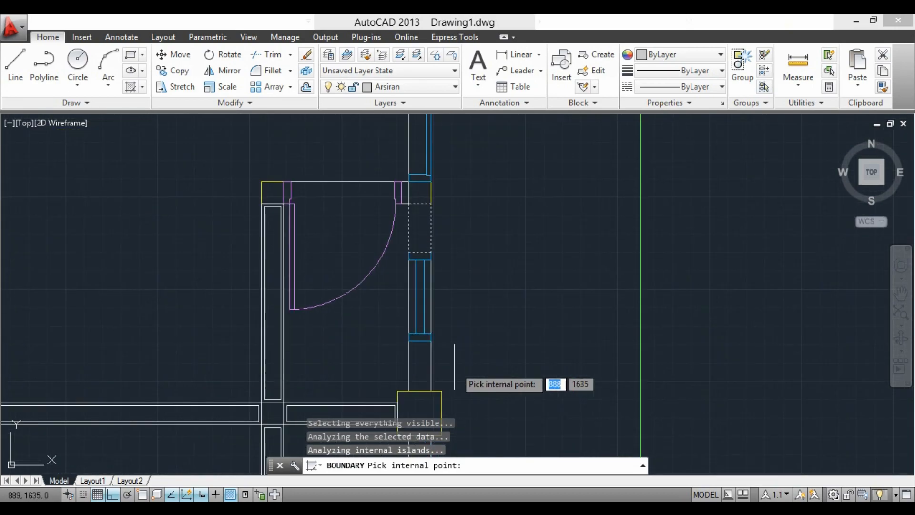
scroll(458, 367, up, 2)
key(Return)
key(Return)
key(Return)
key(Return)
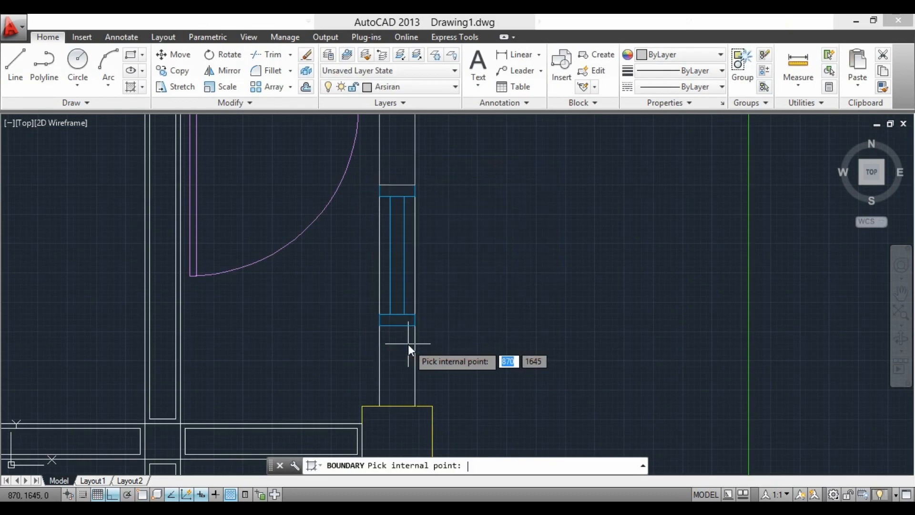
key(Escape)
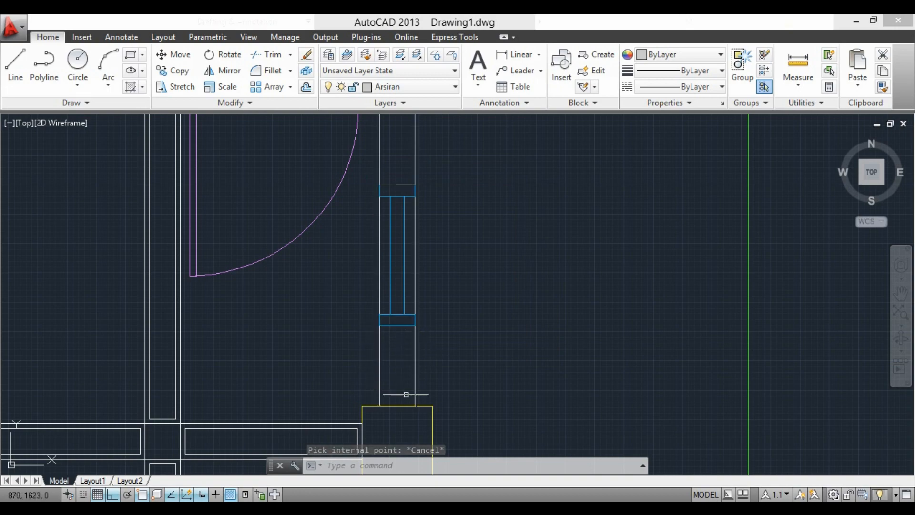
Create a boundary polyline for the right-wall piece between the first room's small window and the column below it.
text(bo)
key(Return)
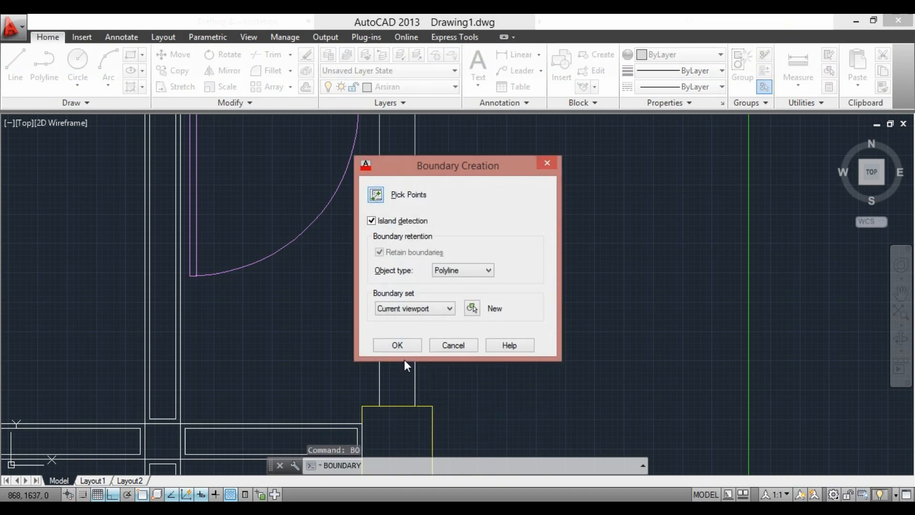
key(Return)
click(405, 359)
key(Return)
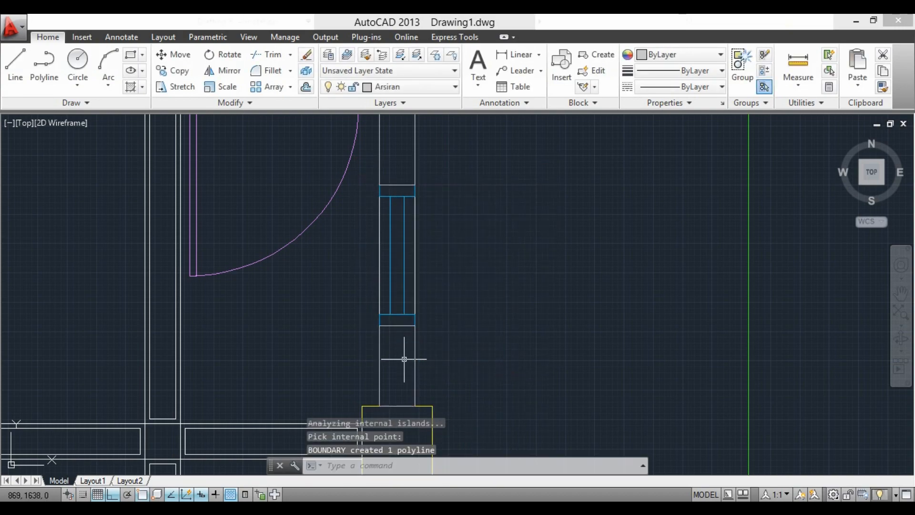
Offset the right-wall outlines below and above the first room's small window 2 units inward.
click(306, 87)
key(Return)
click(415, 343)
click(396, 357)
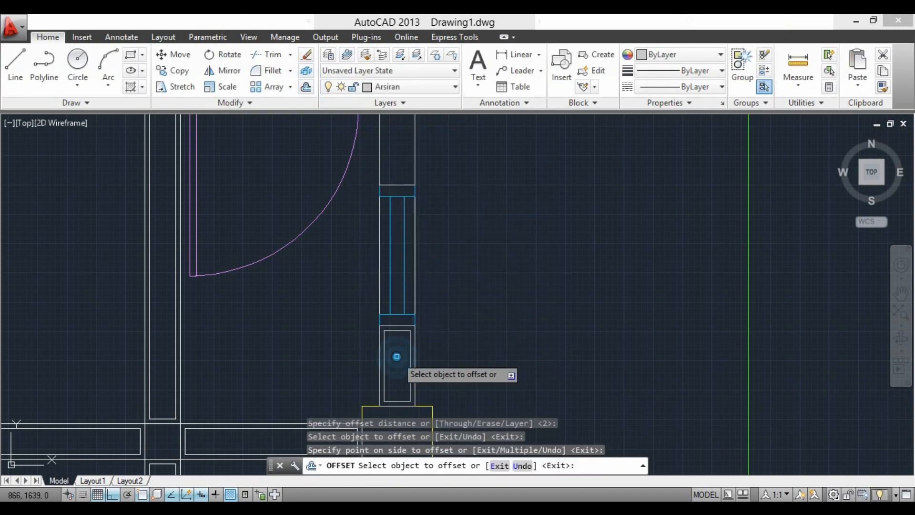
scroll(396, 357, down, 2)
scroll(401, 209, up, 2)
click(411, 215)
click(394, 221)
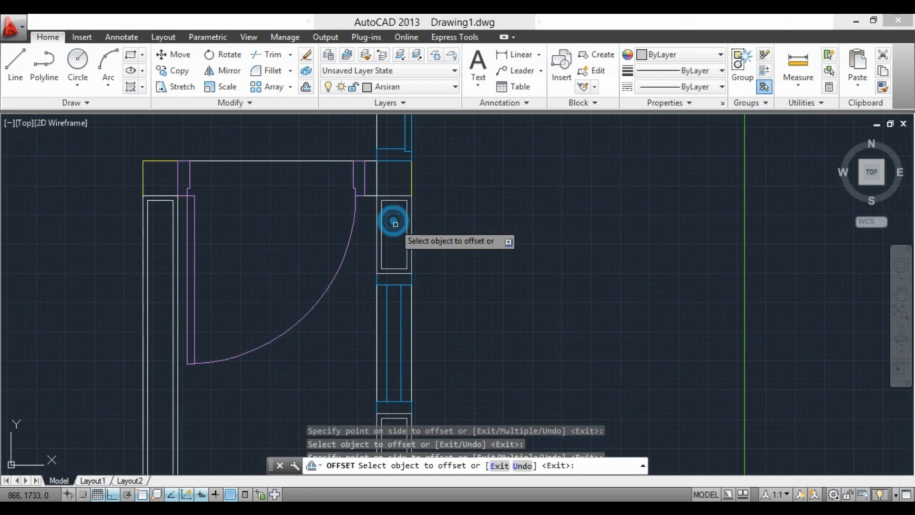
Offset the right-wall outline above the first room's larger window 2 units inward.
scroll(394, 222, down, 2)
scroll(400, 136, up, 2)
click(421, 159)
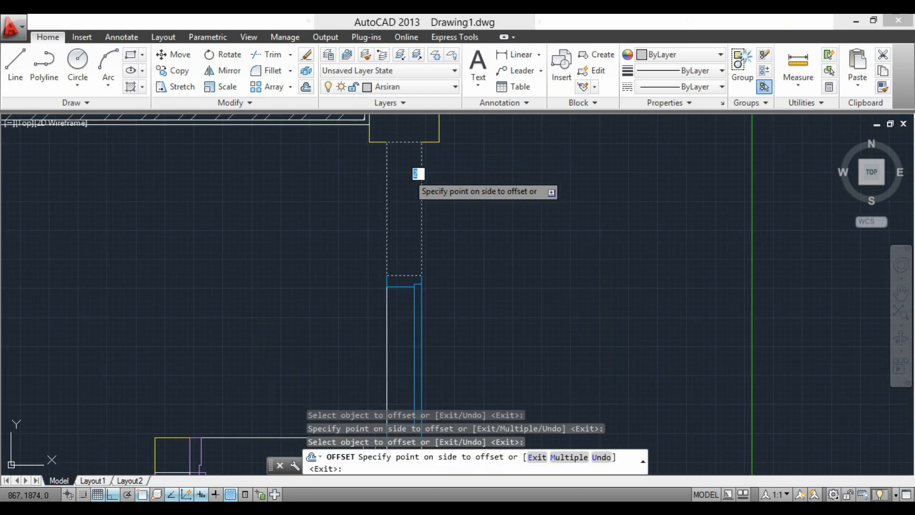
click(416, 174)
Offset the right-wall outlines below and above the second room's small window 2 units inward.
scroll(416, 173, down, 4)
scroll(437, 365, up, 2)
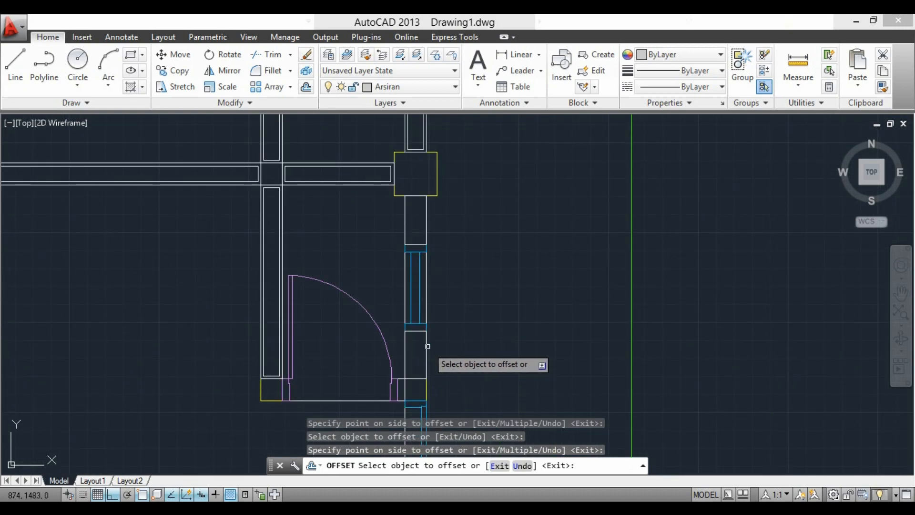
click(426, 346)
click(406, 352)
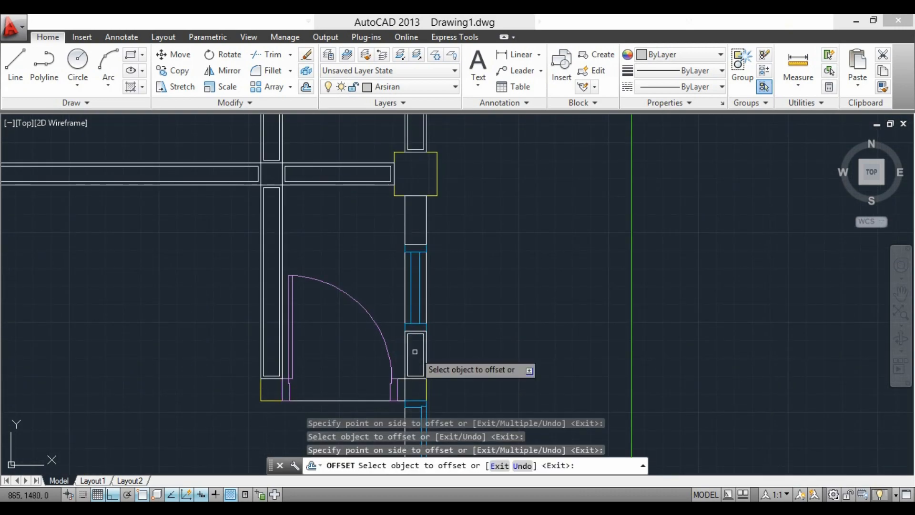
scroll(421, 203, up, 4)
click(428, 203)
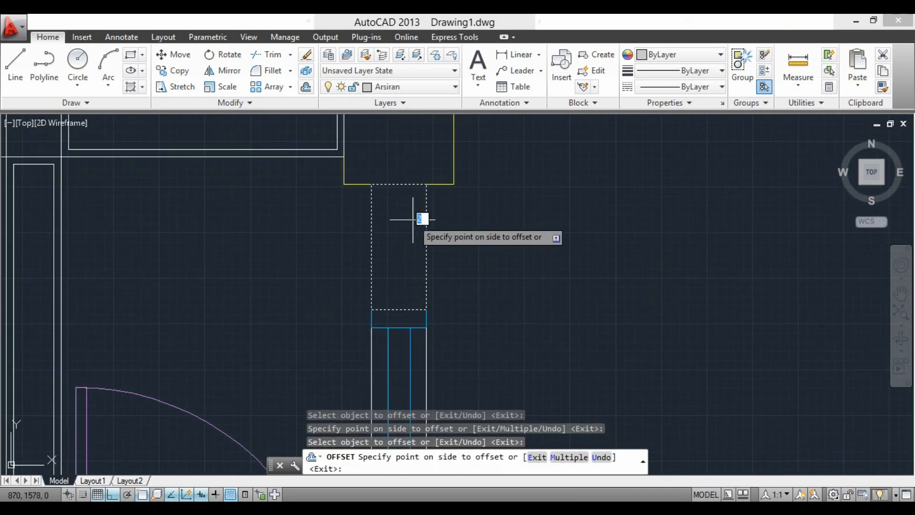
click(423, 214)
Offset the right-wall outline below the second room's larger window 2 units inward.
scroll(420, 215, down, 8)
scroll(417, 345, up, 5)
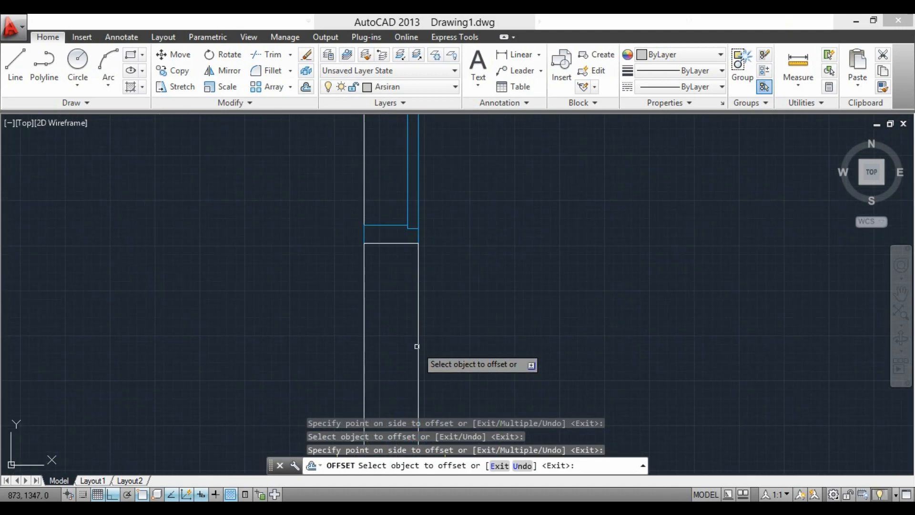
scroll(417, 352, down, 2)
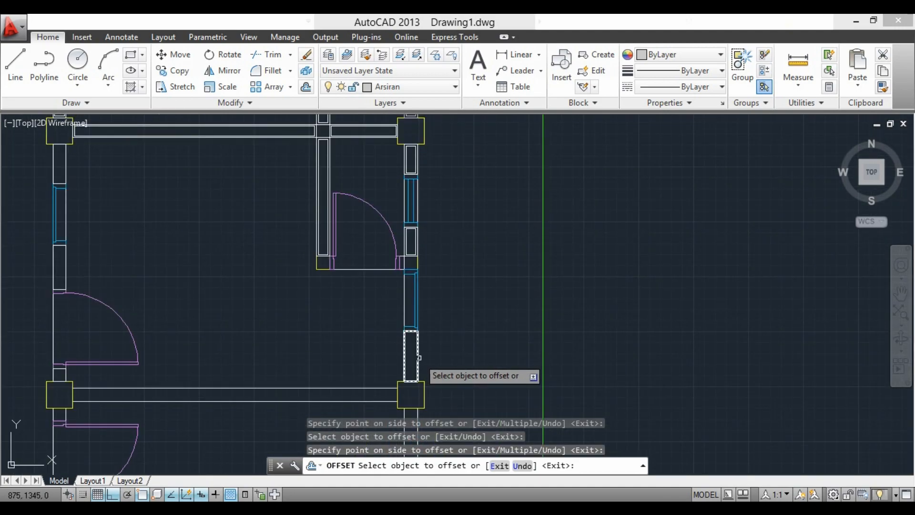
click(419, 358)
scroll(405, 357, up, 3)
click(384, 337)
Offset the left-wall outlines below and above the second room's window 2 units inward.
scroll(435, 261, down, 5)
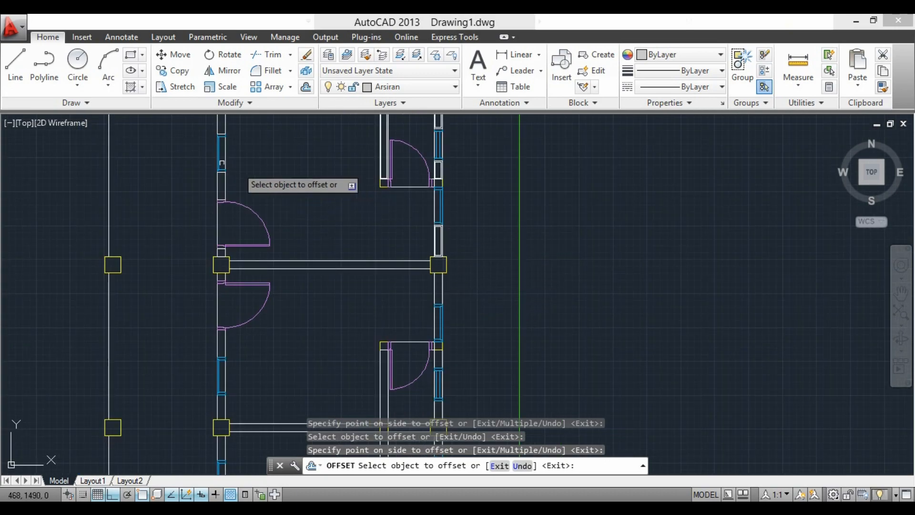
scroll(222, 163, up, 4)
click(235, 200)
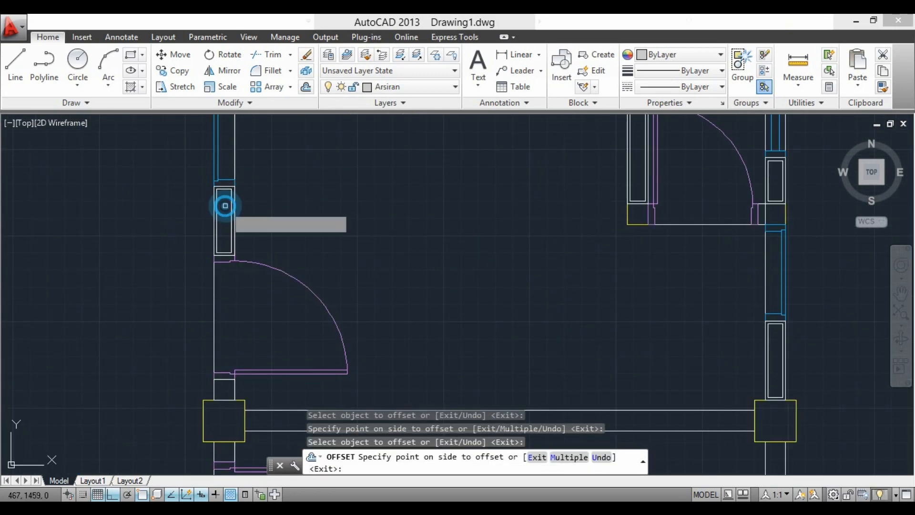
click(225, 205)
scroll(235, 210, down, 3)
scroll(235, 185, up, 3)
click(235, 186)
click(216, 182)
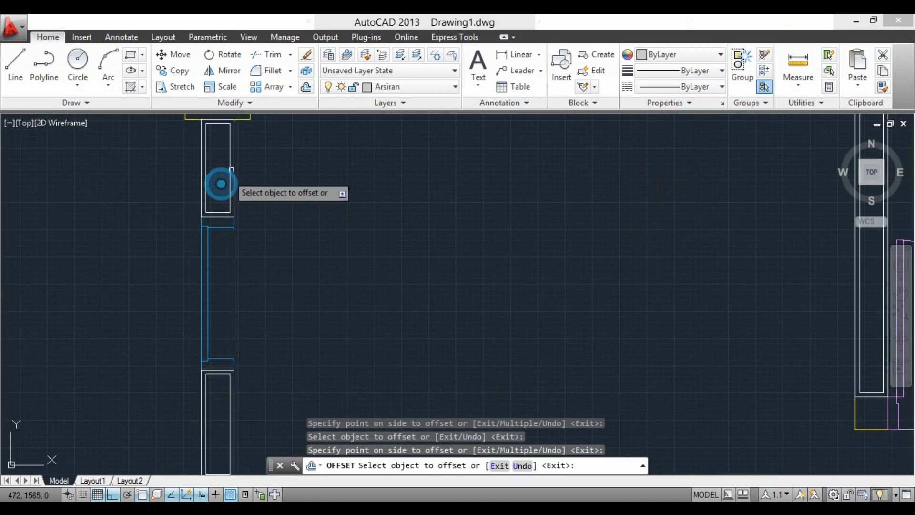
Offset the small left-wall outline between the second room's door and the column below it 2 units inward.
scroll(244, 253, down, 3)
scroll(238, 246, up, 4)
scroll(237, 246, up, 4)
click(214, 260)
click(207, 268)
scroll(200, 277, down, 3)
scroll(320, 313, down, 2)
key(Escape)
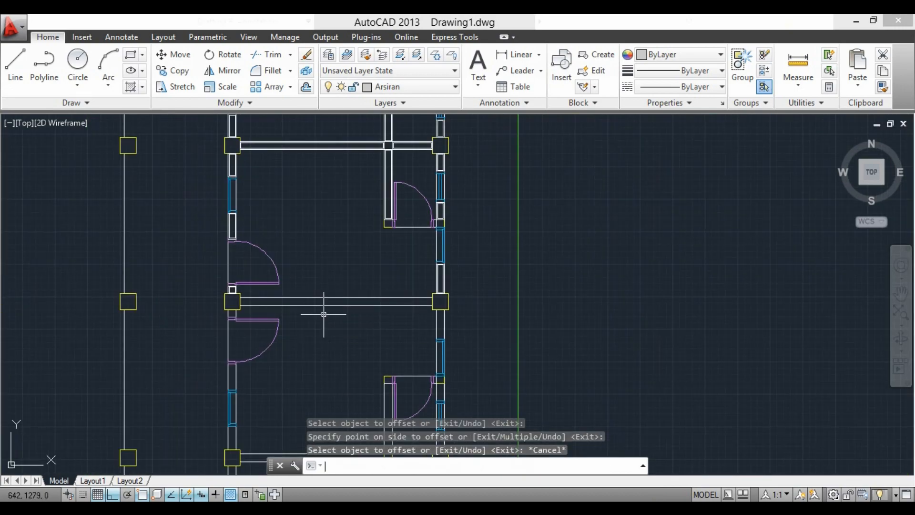
scroll(232, 215, up, 6)
click(230, 218)
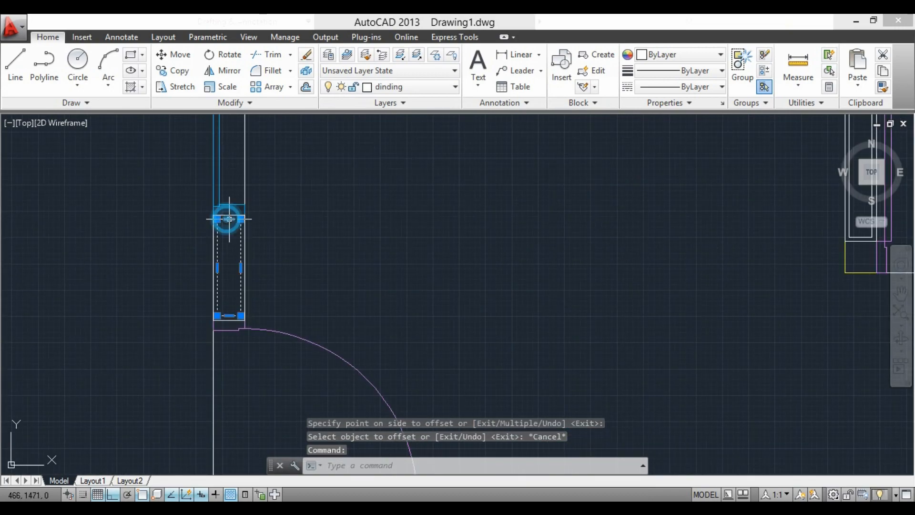
scroll(382, 167, down, 4)
key(Escape)
scroll(408, 124, down, 2)
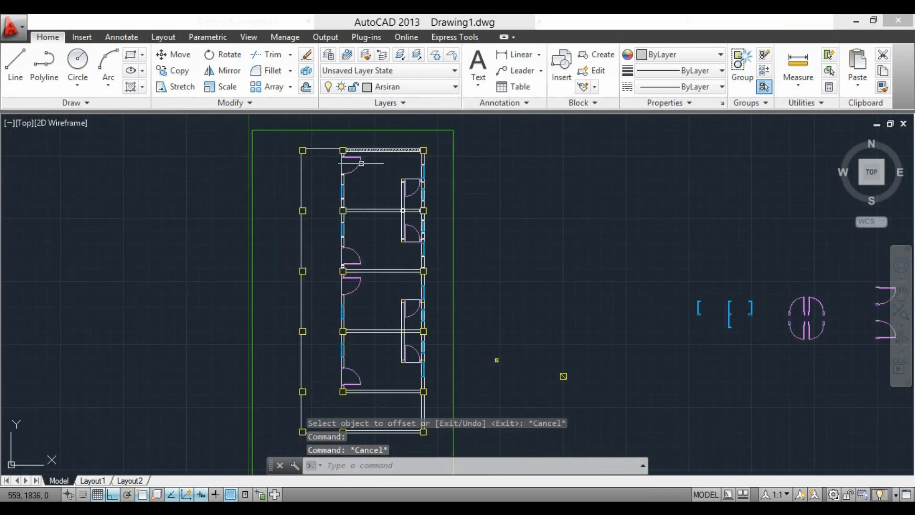
Hatch the inset of the small wall piece above the first room's door with ANSI32 at scale 30.
scroll(306, 187, up, 3)
text(HATc)
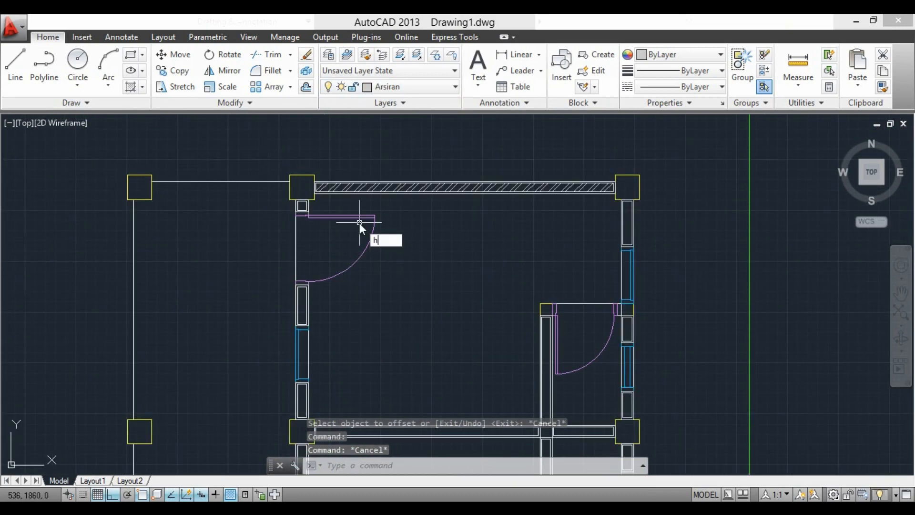
text(h)
key(Return)
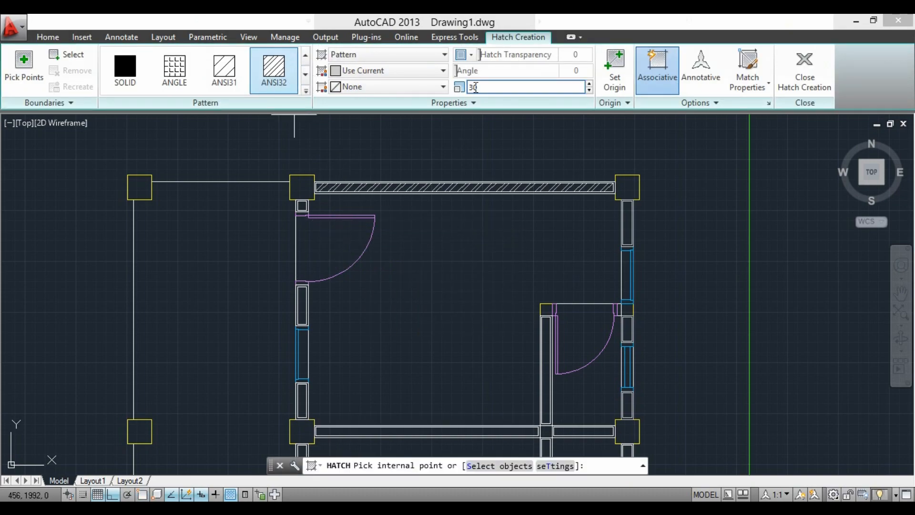
scroll(295, 211, up, 5)
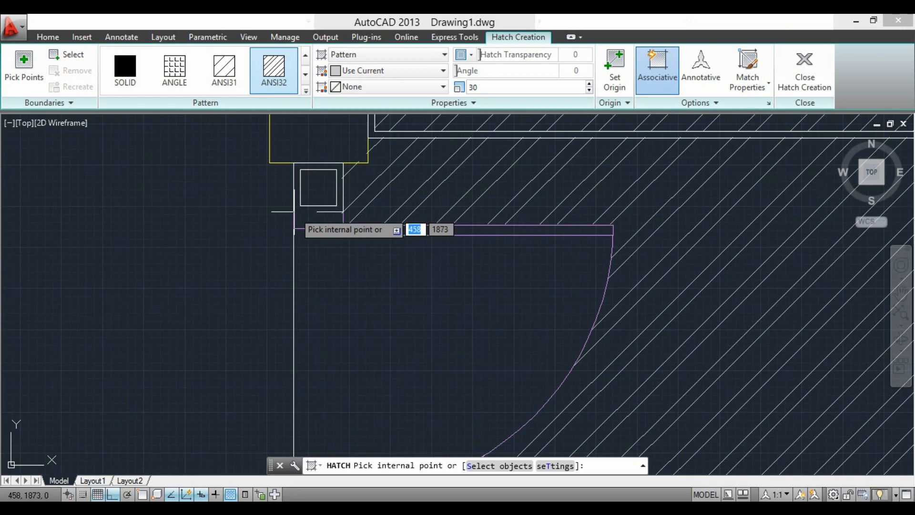
click(306, 190)
key(Return)
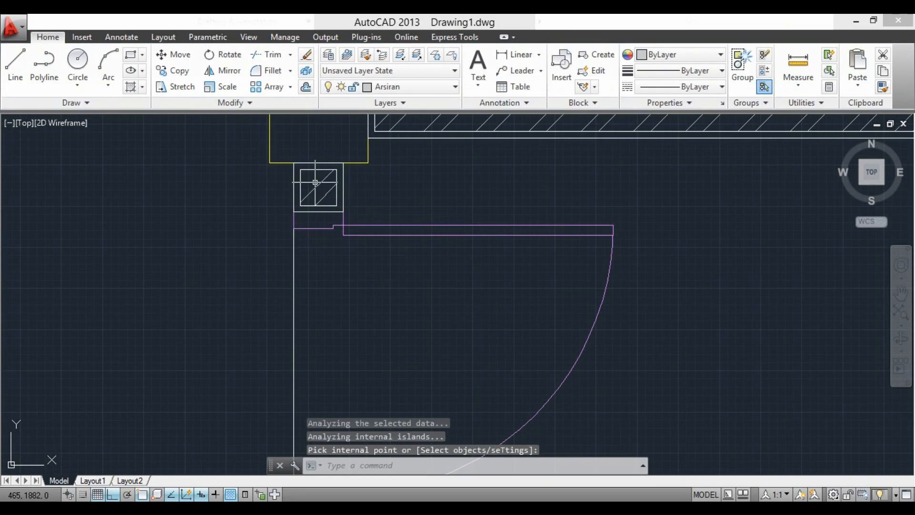
Hatch the left-wall insets above and below the first room's window with ANSI32 at scale 30.
scroll(315, 182, down, 5)
scroll(309, 273, up, 2)
scroll(352, 277, down, 2)
middle_drag(361, 280, 353, 238)
scroll(332, 241, up, 2)
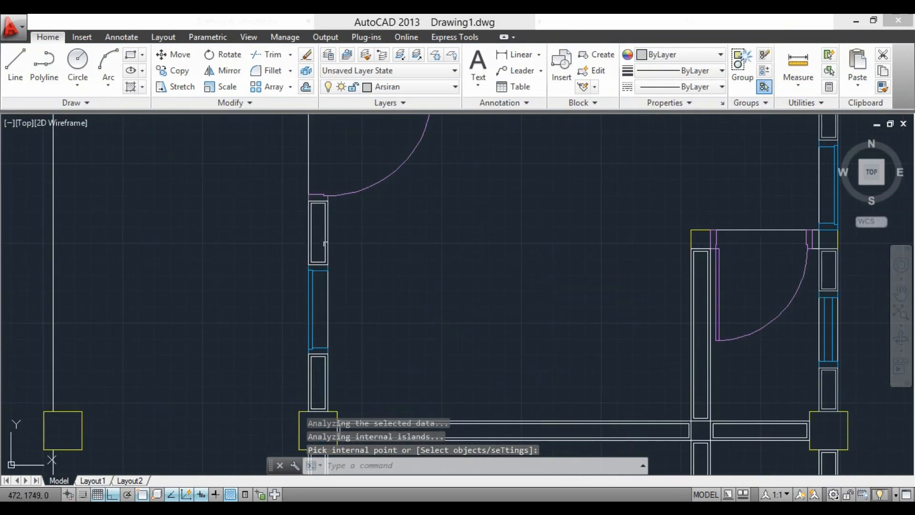
key(Return)
click(320, 238)
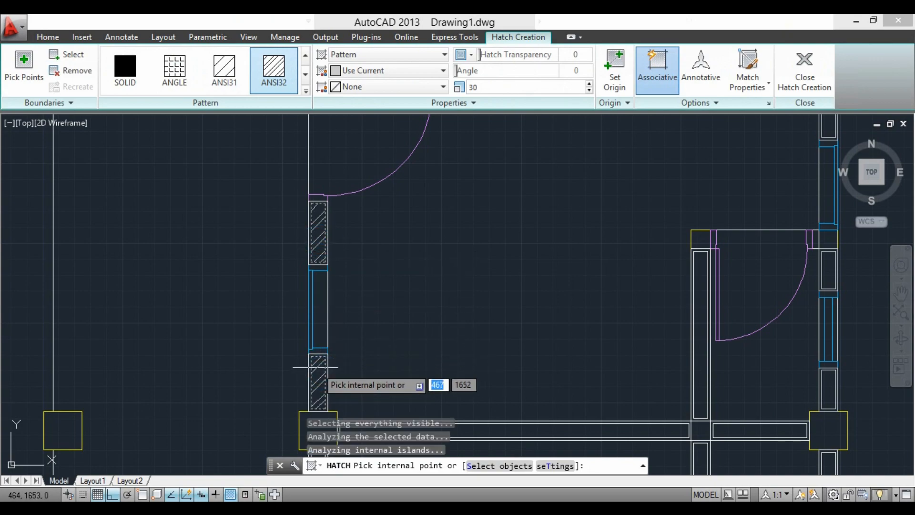
key(Return)
Hatch the right-wall inset above the first room's larger window with the same ANSI32 pattern.
scroll(279, 321, down, 3)
scroll(516, 214, up, 3)
key(Return)
click(451, 266)
scroll(453, 263, down, 2)
key(Return)
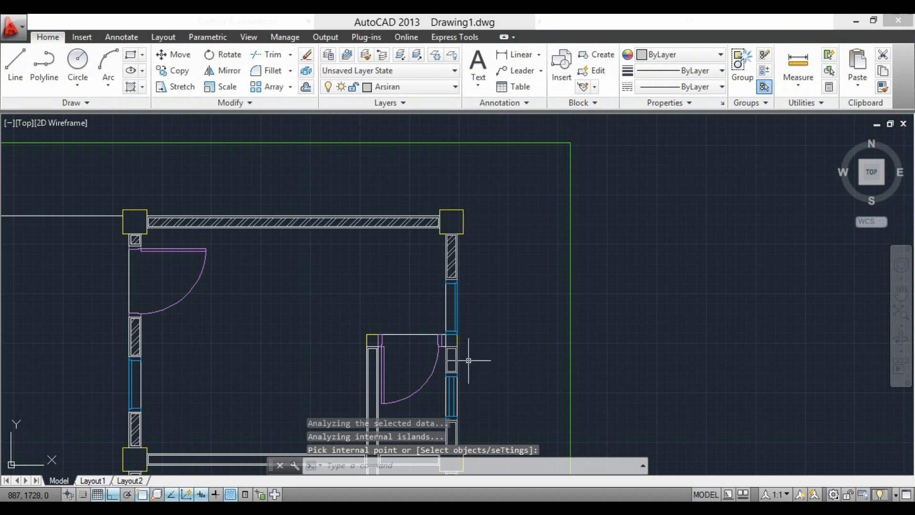
Hatch the first bathroom's partition inset and the right-wall insets above and below its small window with ANSI32 at scale 30.
middle_drag(469, 360, 460, 280)
scroll(420, 342, up, 2)
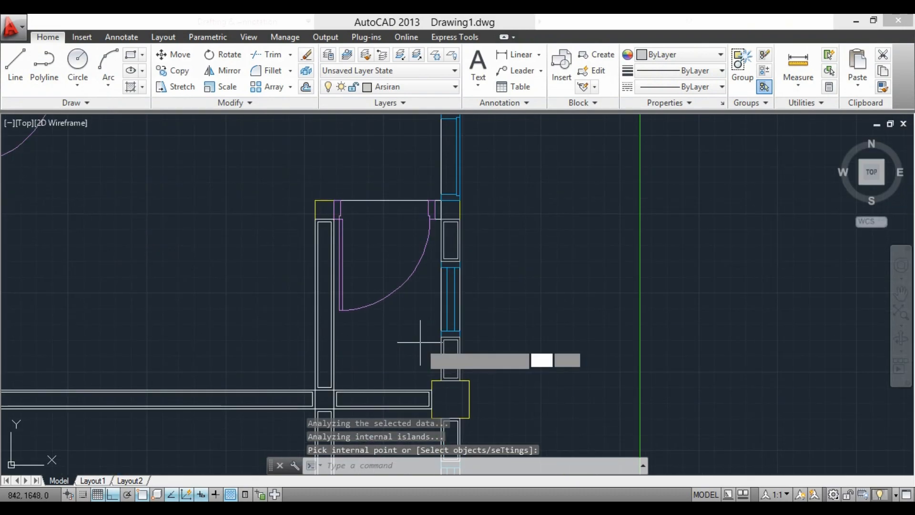
key(Return)
click(323, 269)
click(453, 247)
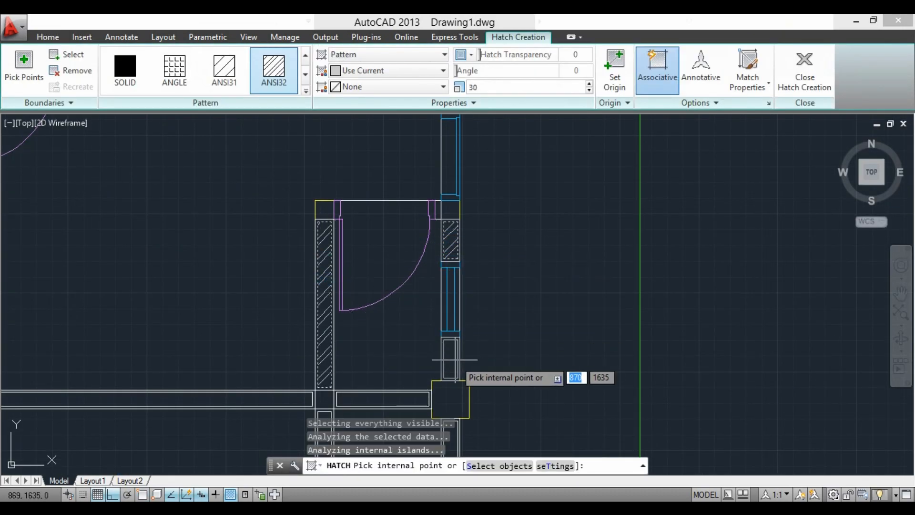
key(Return)
Hatch the insets of the wall between the first and second rooms on both sides of the partition with ANSI32 at scale 30.
scroll(508, 260, down, 4)
scroll(389, 318, up, 2)
key(Return)
click(393, 311)
click(486, 313)
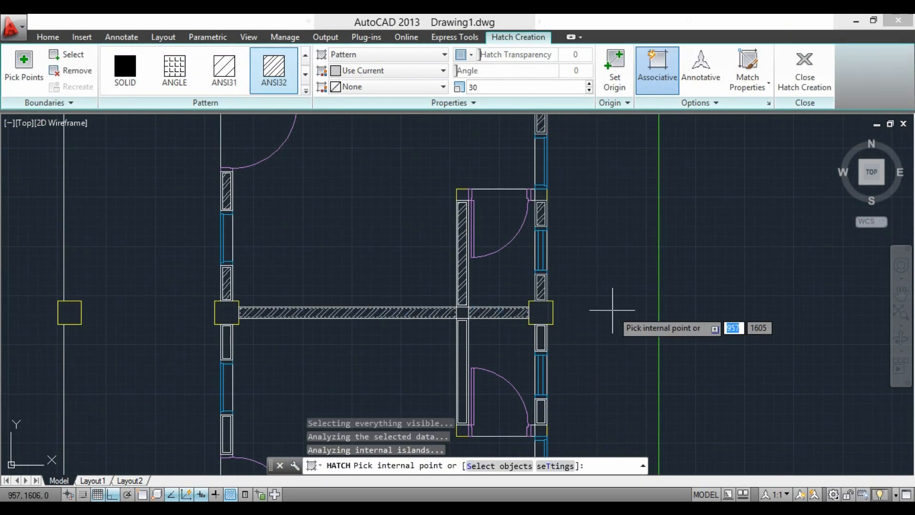
key(Return)
Hatch the second bathroom's partition inset and the right-wall insets above and below its small window with ANSI32 at scale 30.
mouse_move(522, 365)
middle_down()
mouse_move(468, 278)
mouse_move(435, 249)
middle_up()
key(Return)
click(374, 240)
click(501, 236)
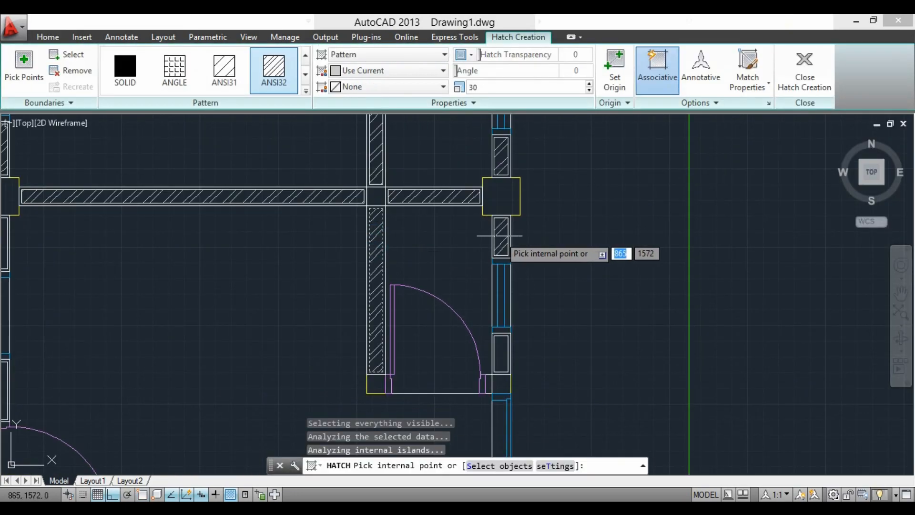
click(501, 353)
key(Return)
Hatch the left-wall insets above and below the second room's window with ANSI32 at scale 30.
scroll(561, 294, down, 2)
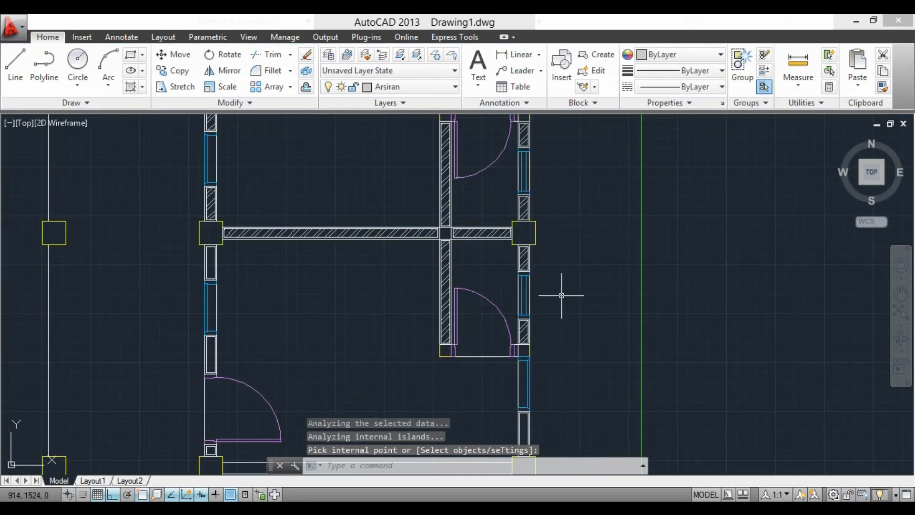
key(Return)
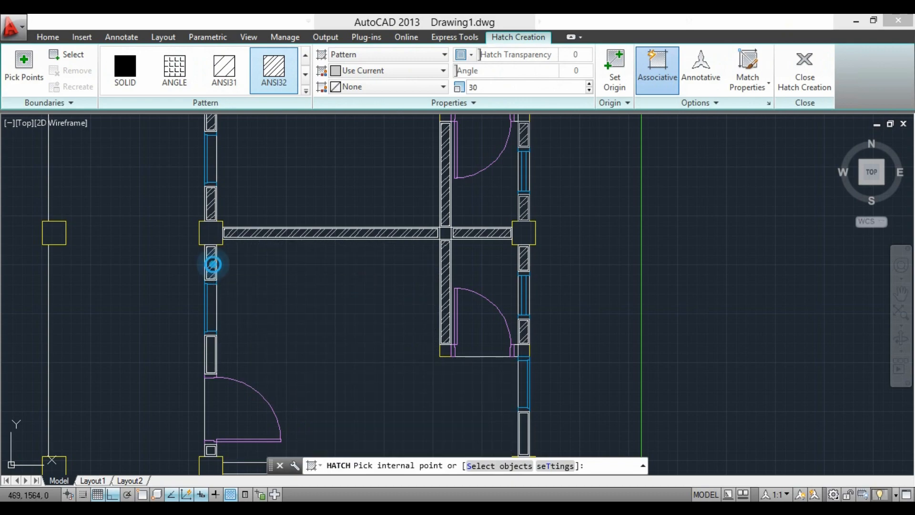
click(213, 264)
click(211, 353)
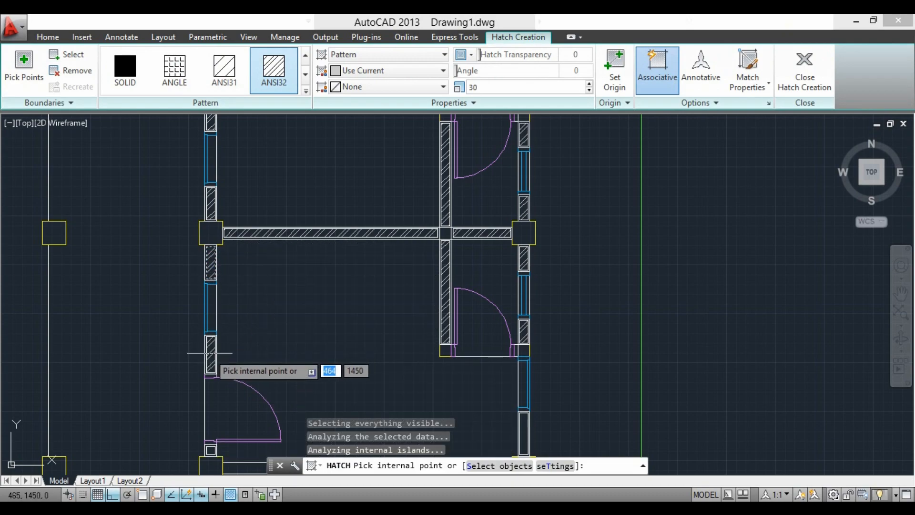
key(Return)
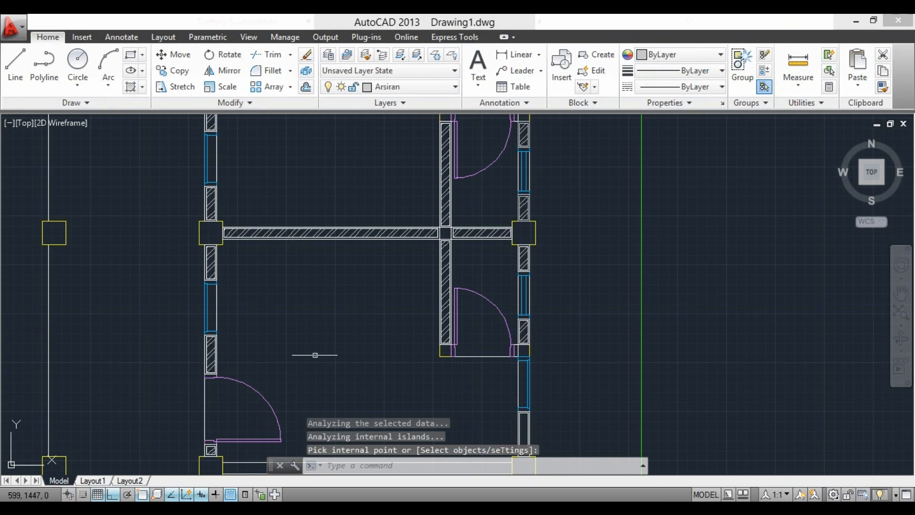
Hatch the right-wall inset below the second room's larger window with ANSI32 at scale 30.
scroll(365, 335, down, 2)
middle_drag(472, 394, 425, 347)
scroll(424, 347, up, 6)
key(Return)
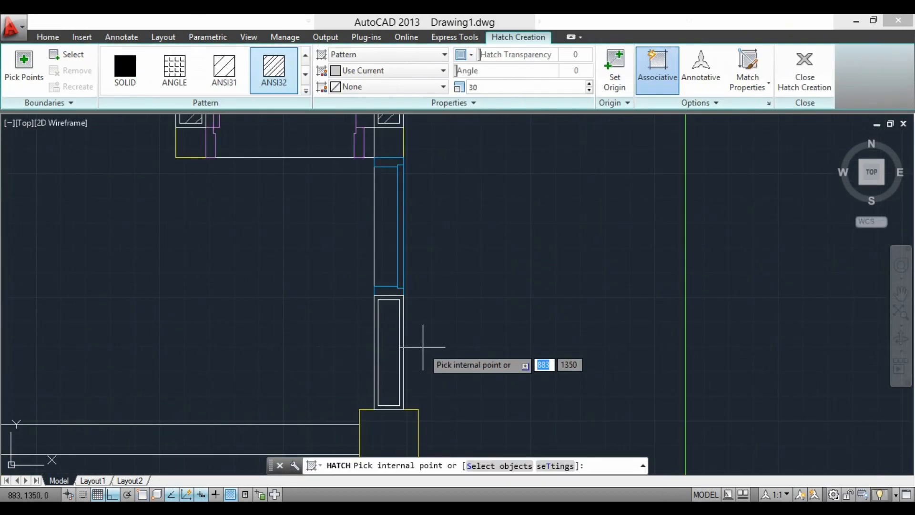
click(385, 338)
key(Return)
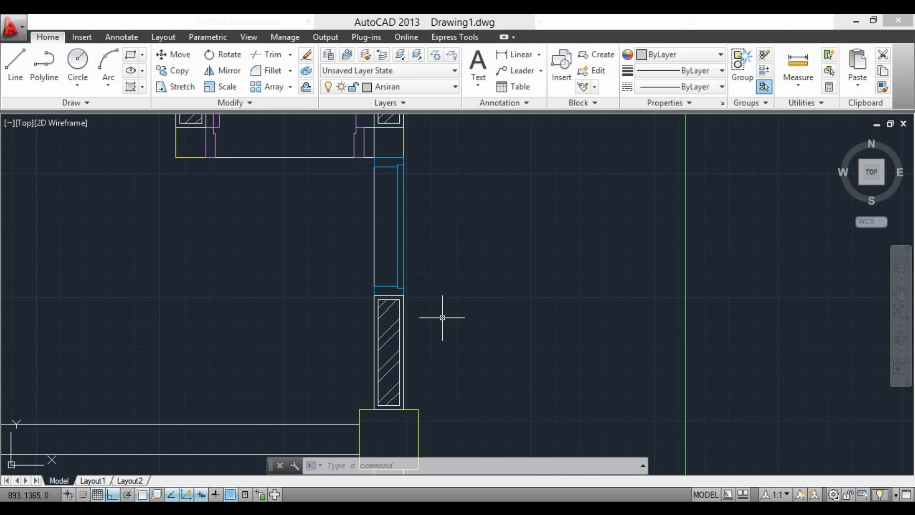
scroll(424, 324, down, 8)
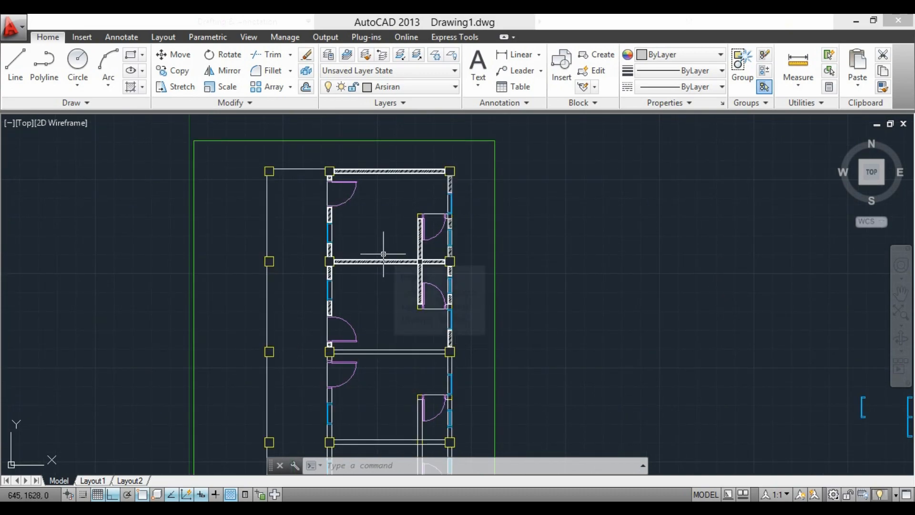
scroll(393, 240, down, 2)
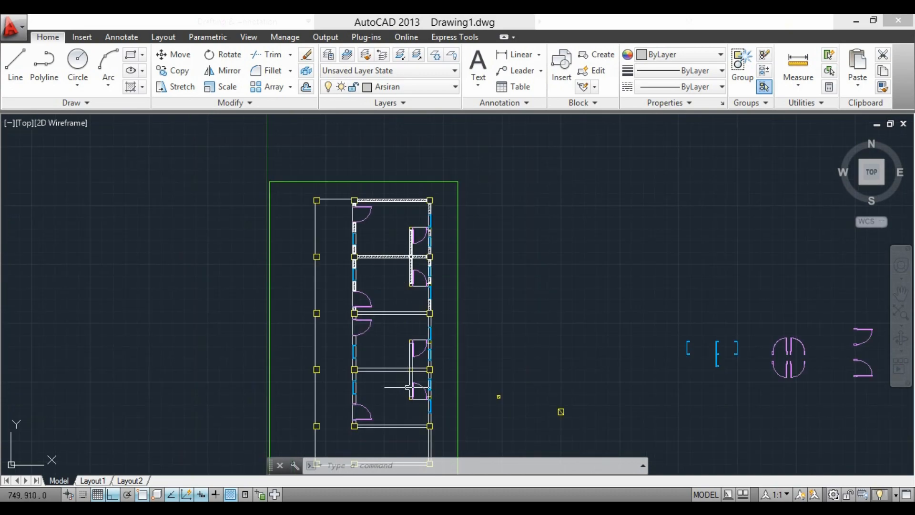
scroll(416, 182, up, 10)
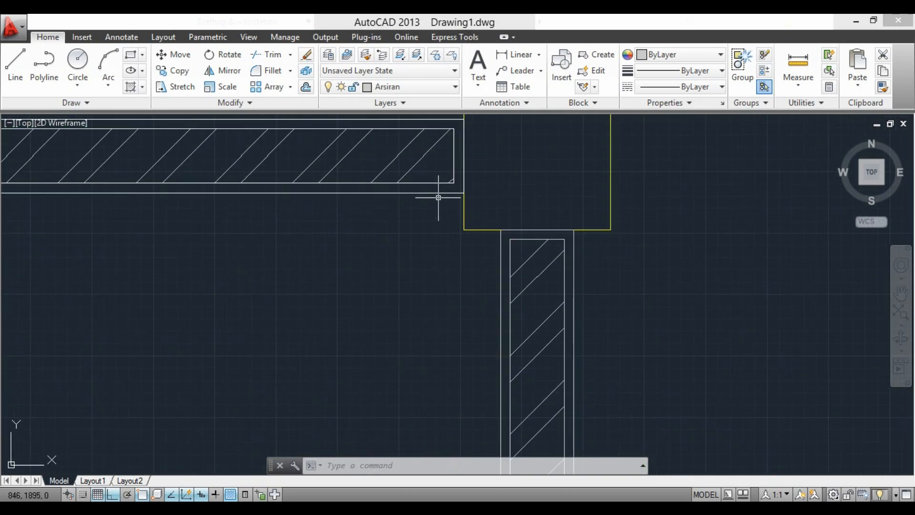
click(457, 190)
click(405, 129)
scroll(565, 254, up, 4)
click(571, 263)
click(482, 216)
scroll(482, 215, down, 5)
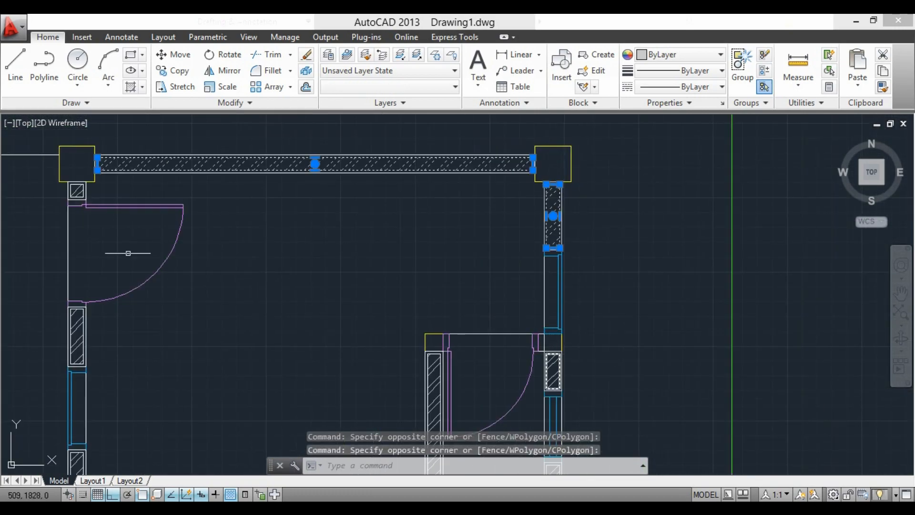
scroll(95, 214, up, 8)
click(215, 271)
click(119, 177)
scroll(231, 269, down, 8)
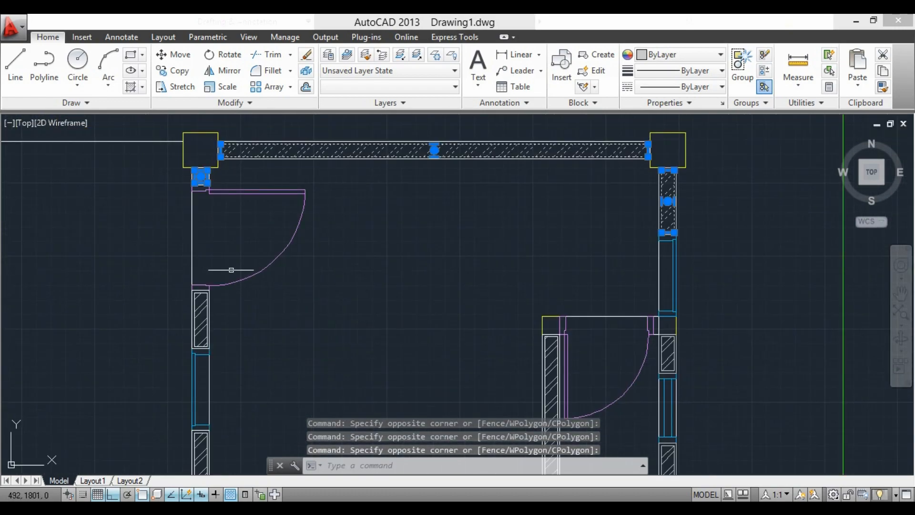
key(Escape)
Outline the left-wall pieces above and below the third room's door with boundary polylines.
scroll(201, 309, down, 5)
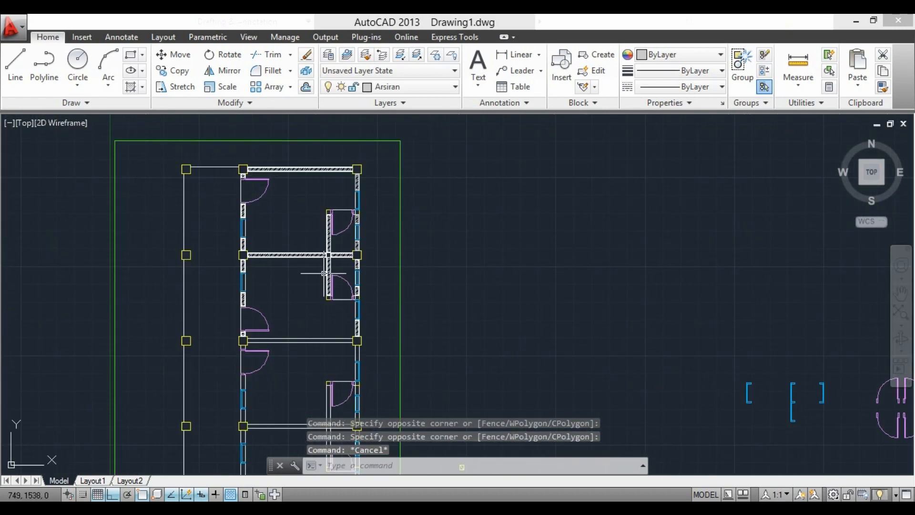
scroll(282, 288, up, 4)
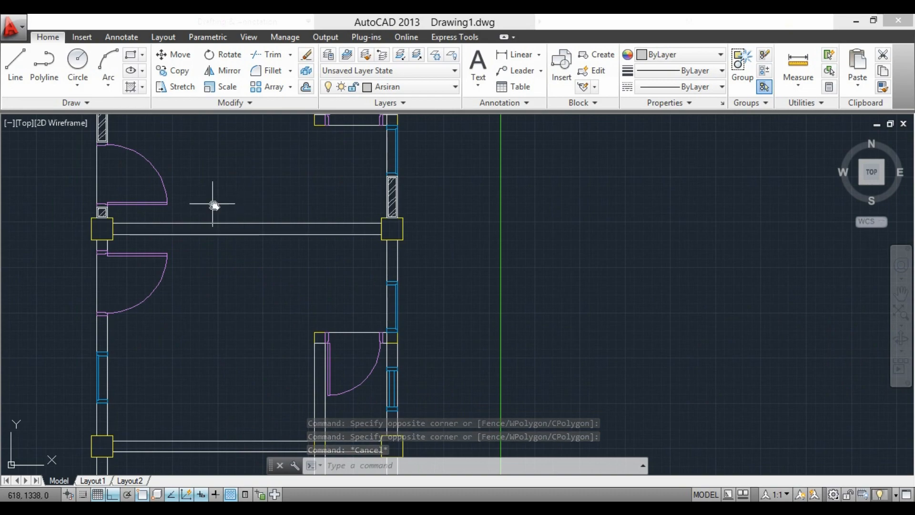
scroll(305, 226, up, 4)
text(BO)
key(Return)
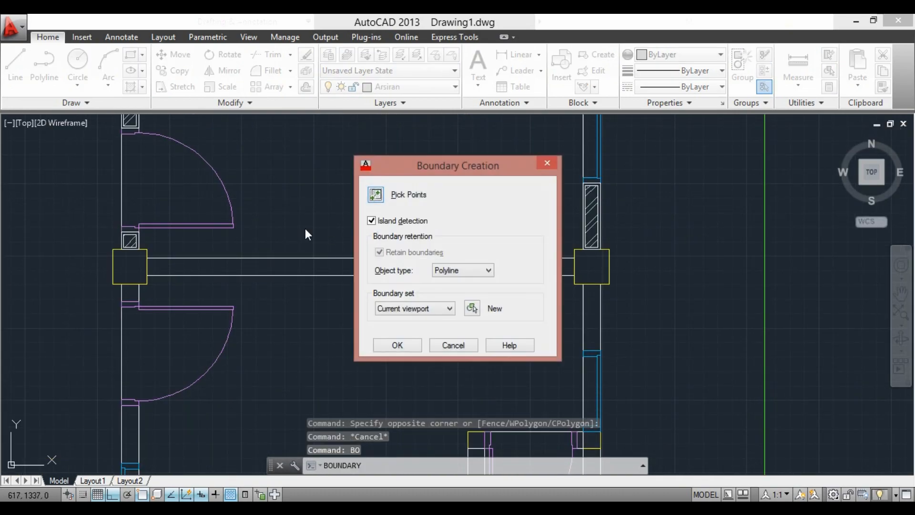
key(alt+p)
click(129, 293)
key(Return)
key(Return)
key(alt+p)
click(131, 293)
key(Return)
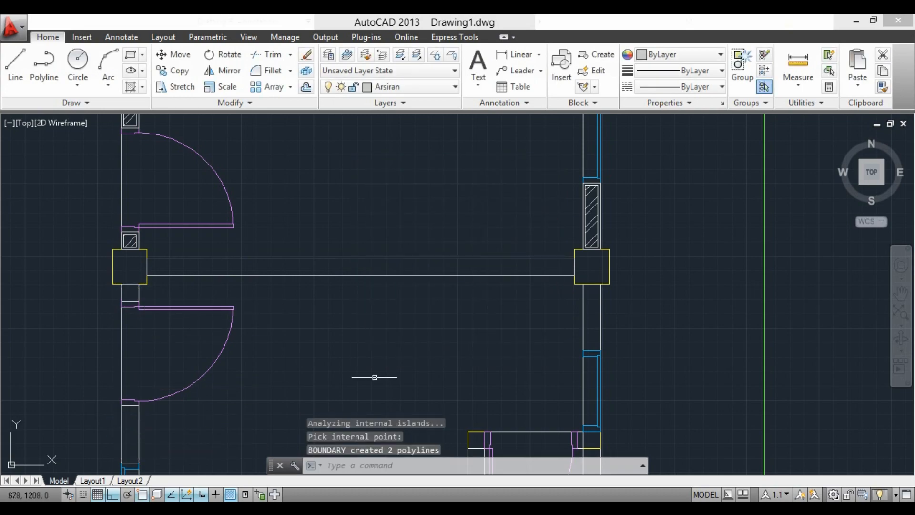
key(Return)
key(alt+p)
scroll(593, 311, down, 2)
scroll(548, 362, up, 5)
click(555, 394)
key(Escape)
scroll(527, 334, down, 2)
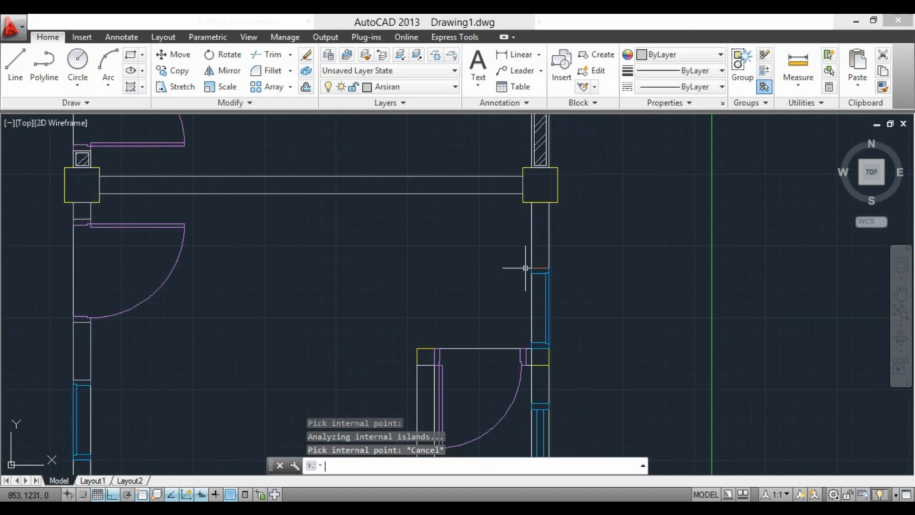
Outline the right-wall piece between the column and the third room's larger window with a boundary polyline.
key(Return)
click(398, 345)
click(539, 247)
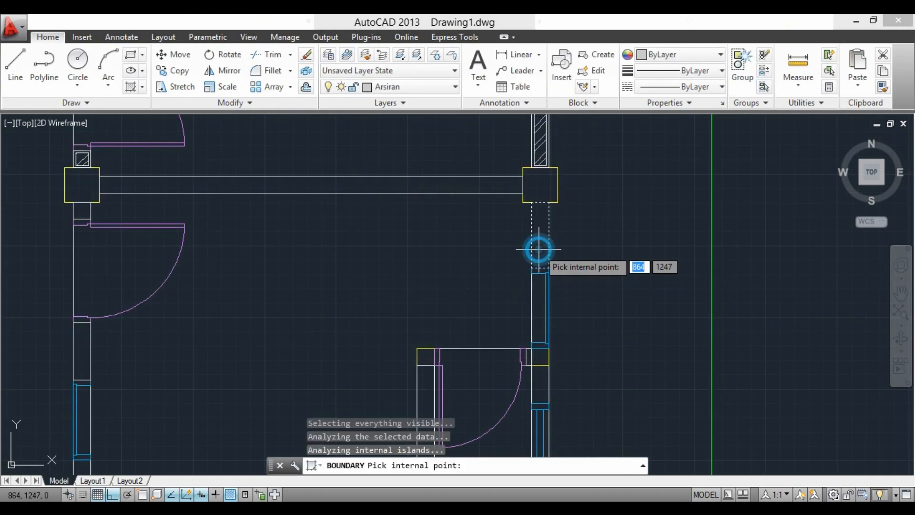
key(Return)
click(543, 385)
key(Escape)
Outline the third room's bathroom partition and the right-wall pieces above and below its small window with boundary polylines.
middle_drag(511, 313, 496, 239)
scroll(500, 248, up, 2)
key(Return)
key(Return)
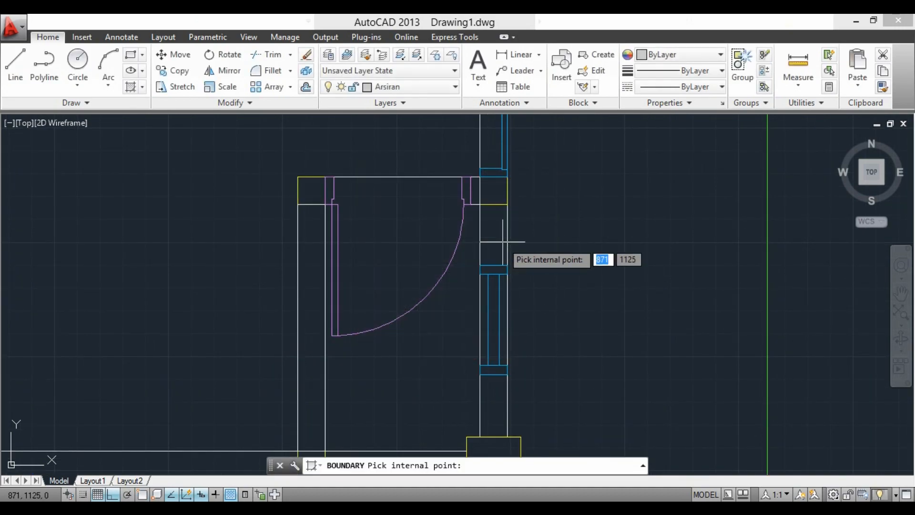
click(498, 242)
click(311, 281)
click(490, 388)
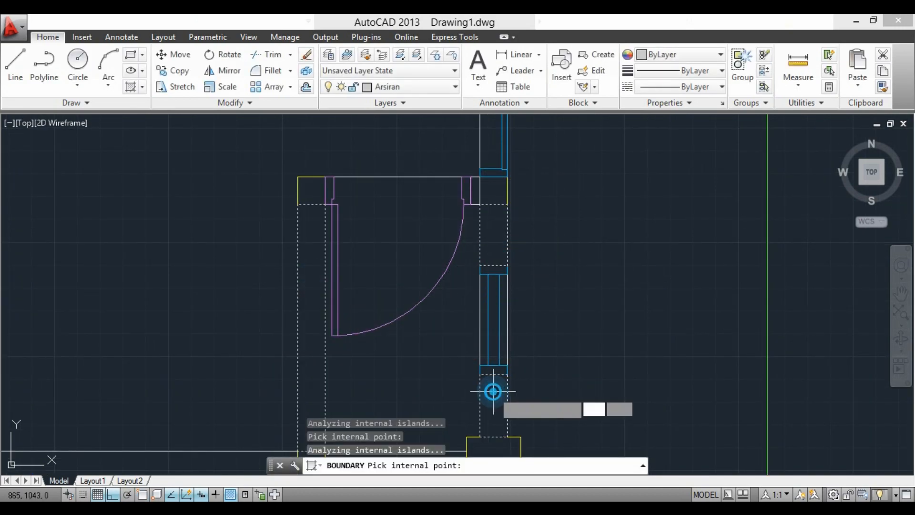
key(Return)
Outline the left-wall piece between the third room's window and the column below it with a boundary polyline.
scroll(526, 290, down, 2)
middle_drag(358, 363, 424, 343)
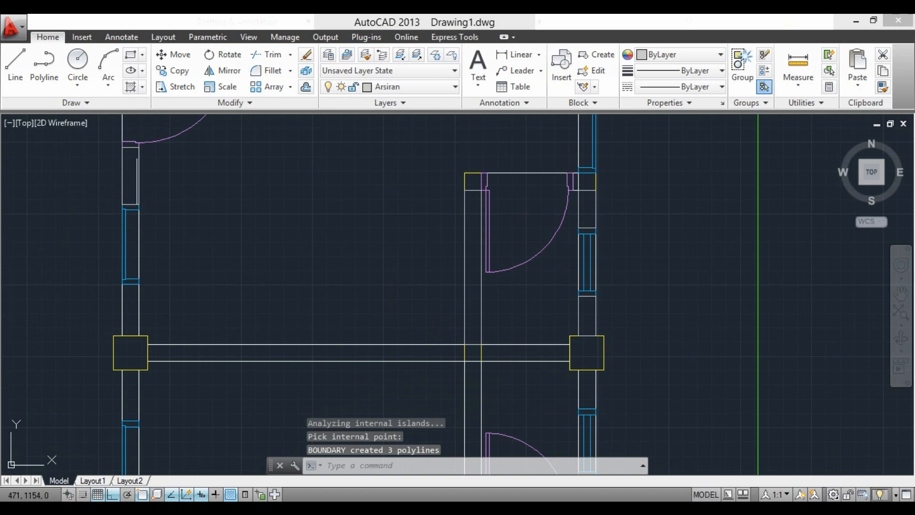
key(Return)
key(Return)
click(194, 352)
key(Return)
Outline the wall between the third and fourth rooms on both sides of the partition with boundary polylines.
key(Return)
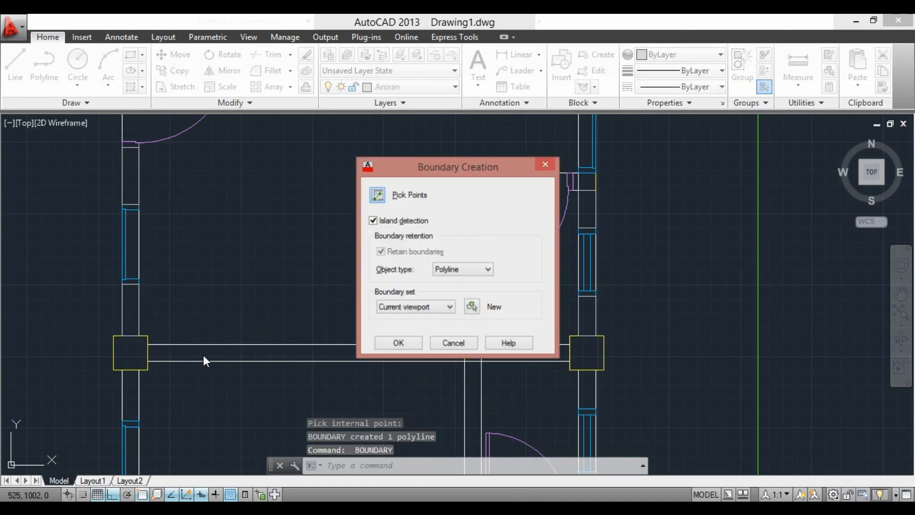
key(Return)
click(204, 352)
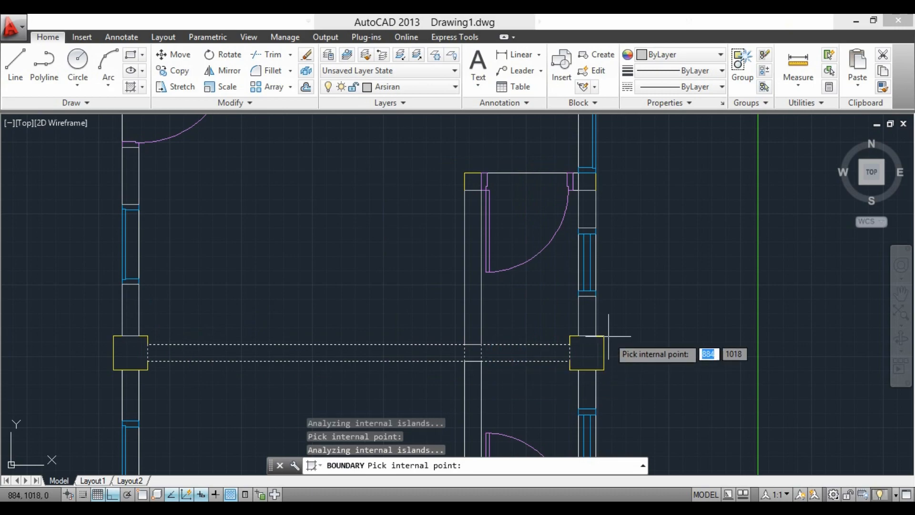
key(Return)
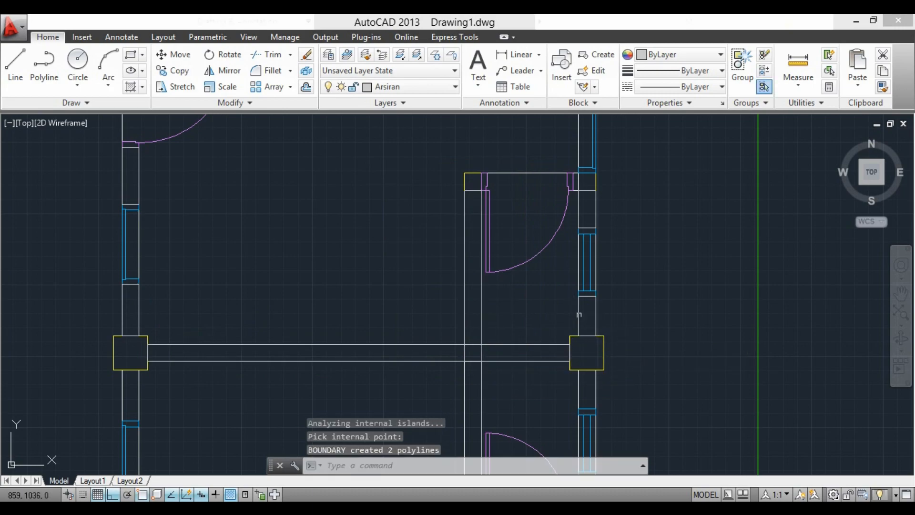
Outline the fourth room's bathroom partition and the right-wall pieces above and below its small window with boundary polylines.
scroll(529, 312, down, 2)
scroll(525, 286, up, 4)
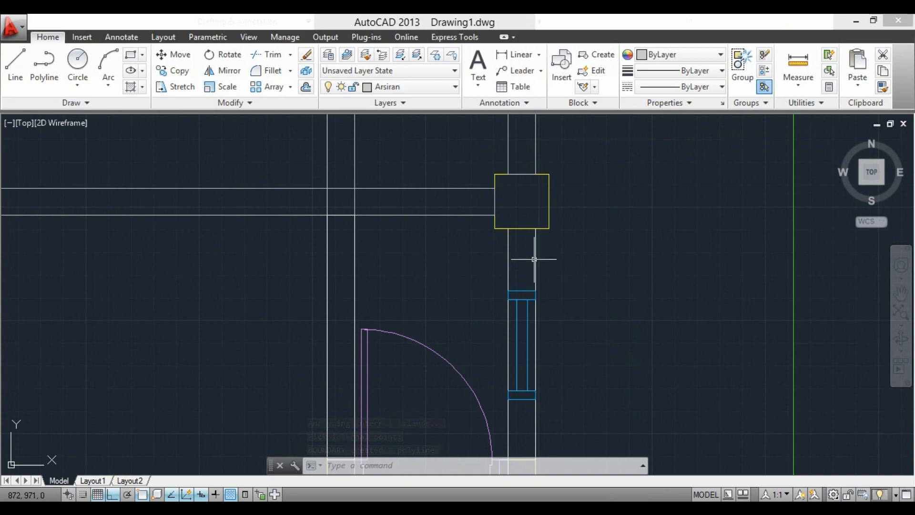
key(Return)
key(Return)
click(329, 257)
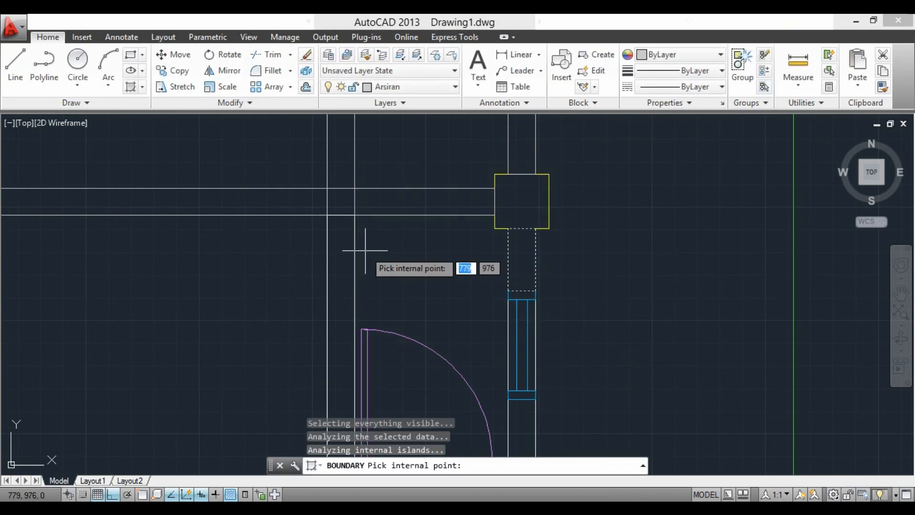
scroll(342, 254, down, 2)
click(346, 286)
key(Return)
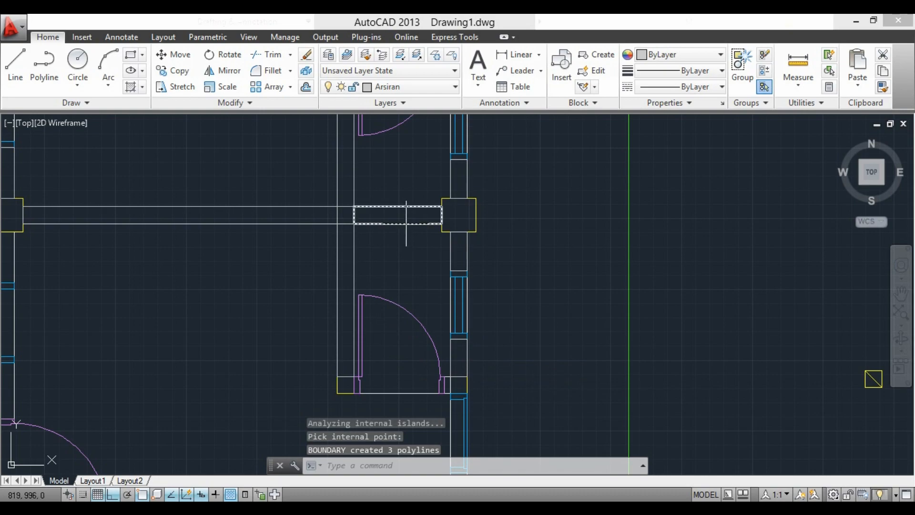
Outline the fourth room's left-wall pieces above and below the window and below the door with boundary polylines.
scroll(173, 282, down, 2)
scroll(250, 286, up, 1)
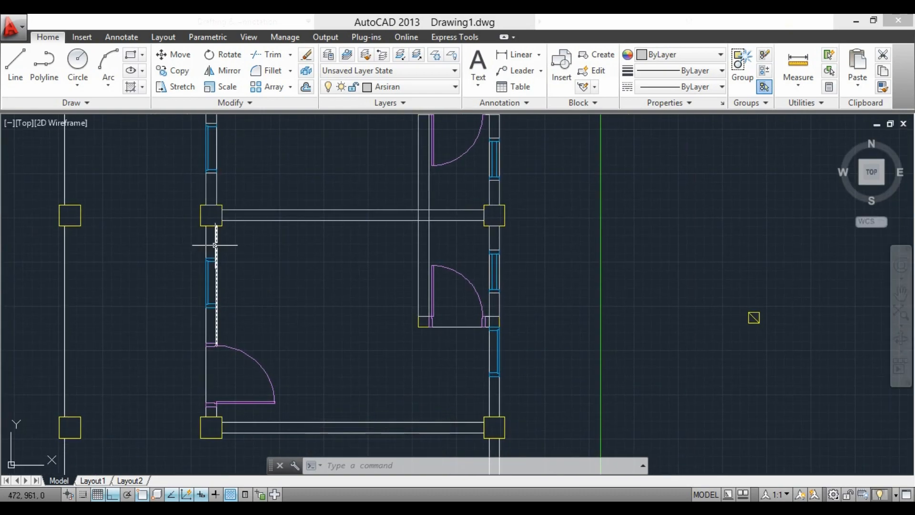
key(Return)
key(Return)
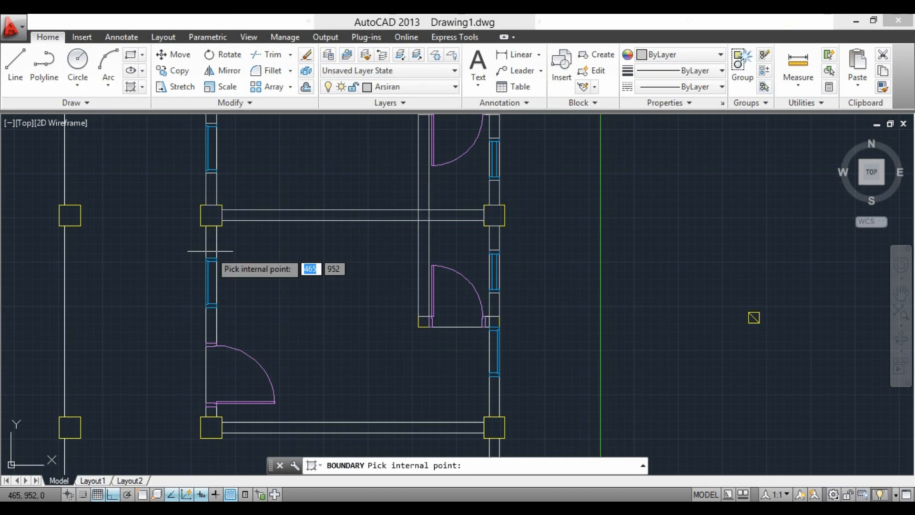
click(210, 248)
click(209, 322)
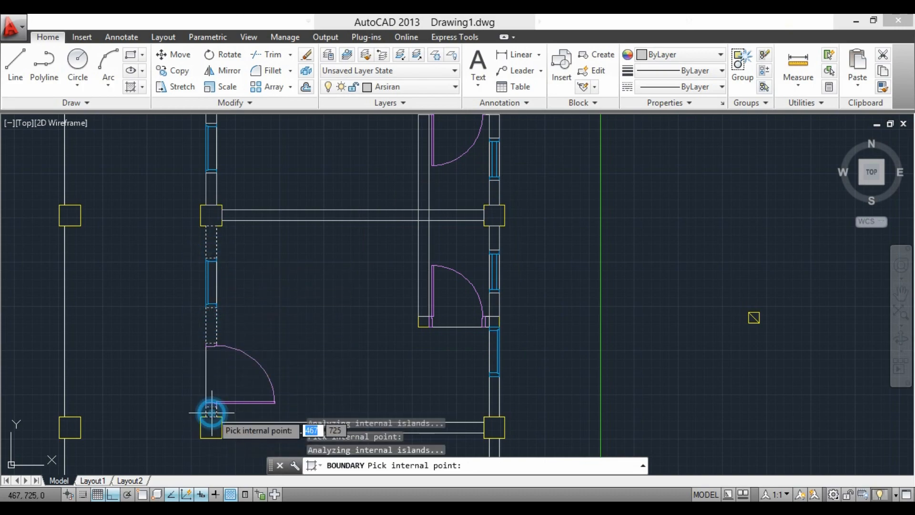
key(Return)
Outline the fourth room's bottom wall and the right-wall piece below its larger window with boundary polylines.
middle_drag(361, 424, 339, 375)
key(Return)
key(Return)
click(339, 376)
key(Return)
key(Return)
key(Return)
click(473, 273)
key(Return)
Make dinding the current layer and offset the outline of the wall between the second and third rooms 2 units inward.
scroll(419, 336, down, 2)
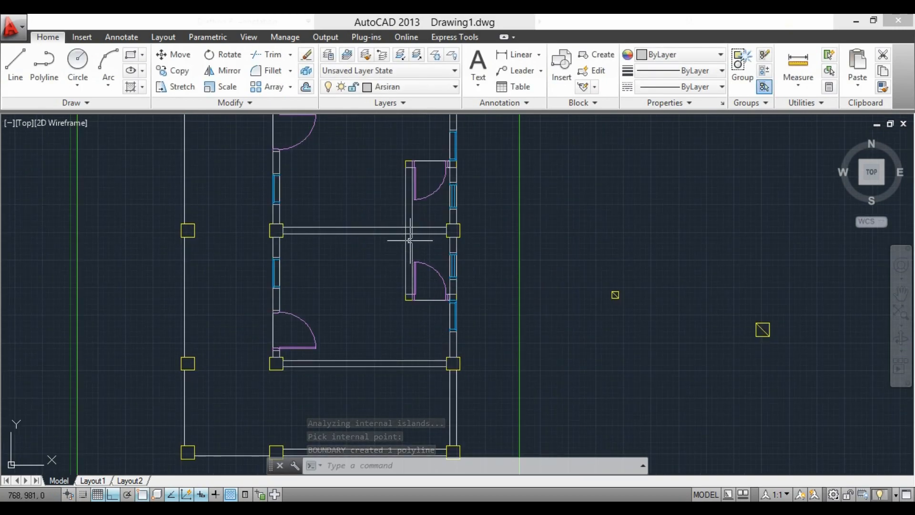
scroll(410, 241, down, 5)
scroll(368, 241, up, 7)
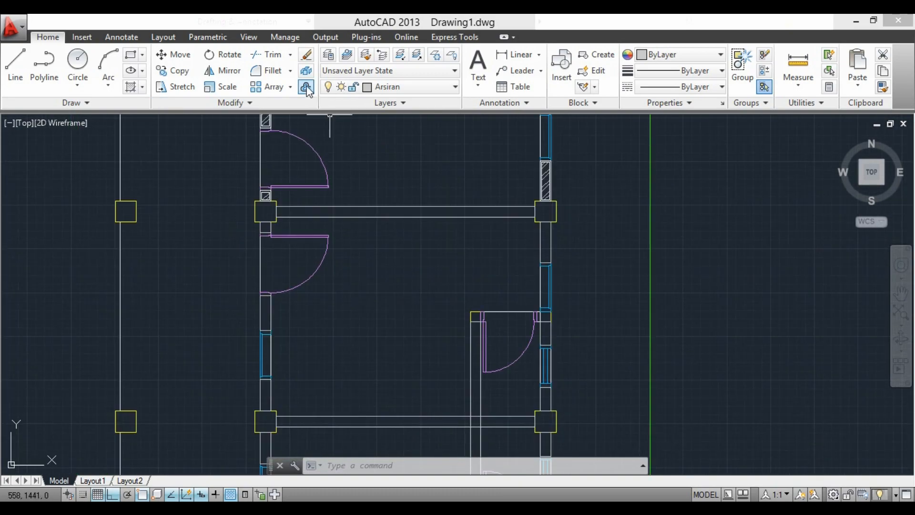
click(391, 90)
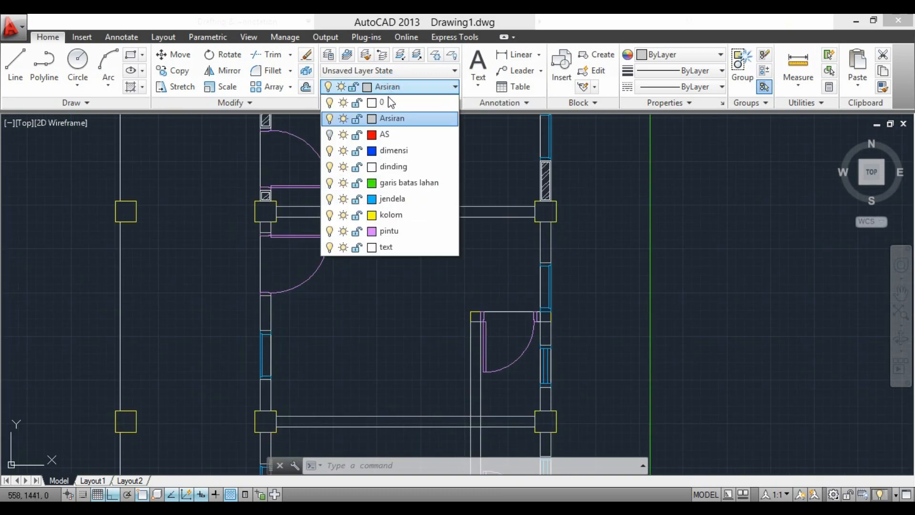
click(386, 166)
click(306, 88)
scroll(368, 205, up, 4)
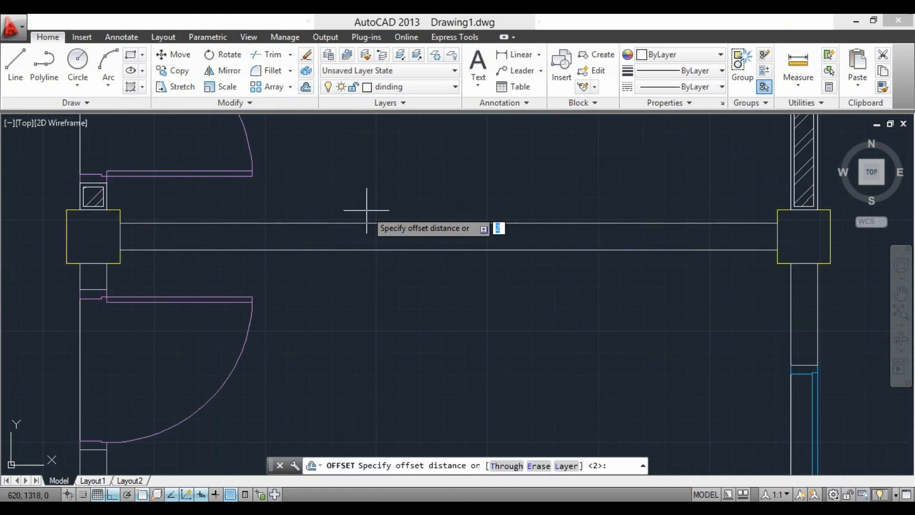
key(Return)
click(367, 223)
click(87, 319)
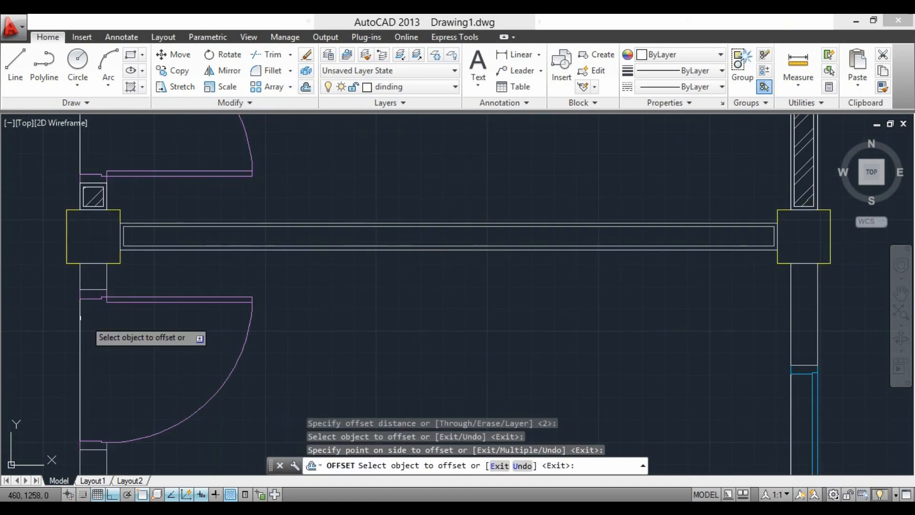
Offset the third room's left-wall outlines above and below the door 2 units inward.
scroll(100, 274, up, 5)
click(119, 263)
click(123, 261)
scroll(172, 233, down, 5)
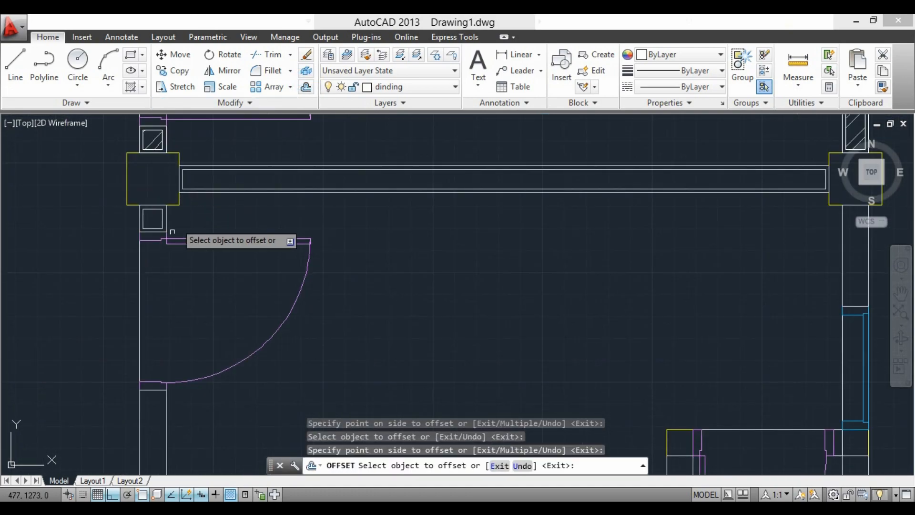
click(165, 415)
click(151, 417)
scroll(151, 416, down, 4)
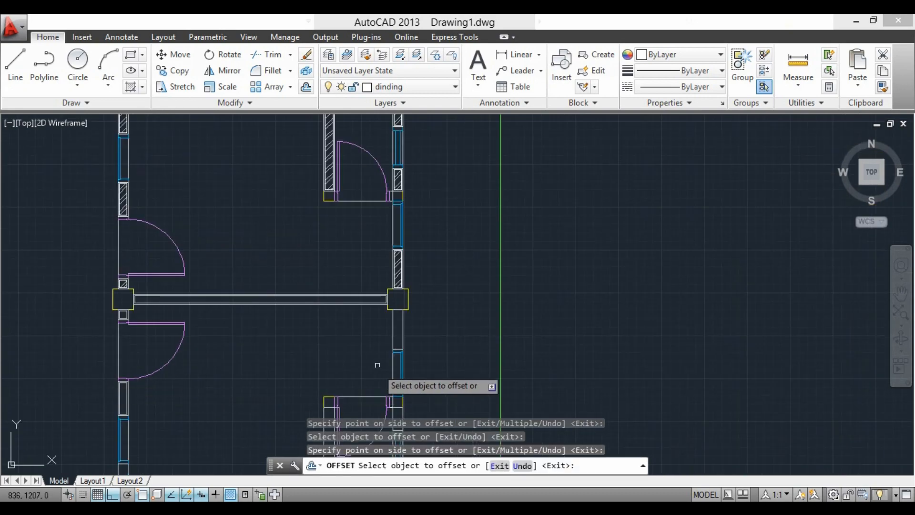
Offset the third room's right-wall outlines above the larger window and above the small bathroom window 2 units inward.
scroll(404, 322, up, 4)
click(401, 312)
scroll(381, 324, up, 4)
click(373, 327)
scroll(388, 272, down, 4)
scroll(384, 371, up, 3)
click(370, 344)
click(340, 349)
scroll(446, 228, down, 3)
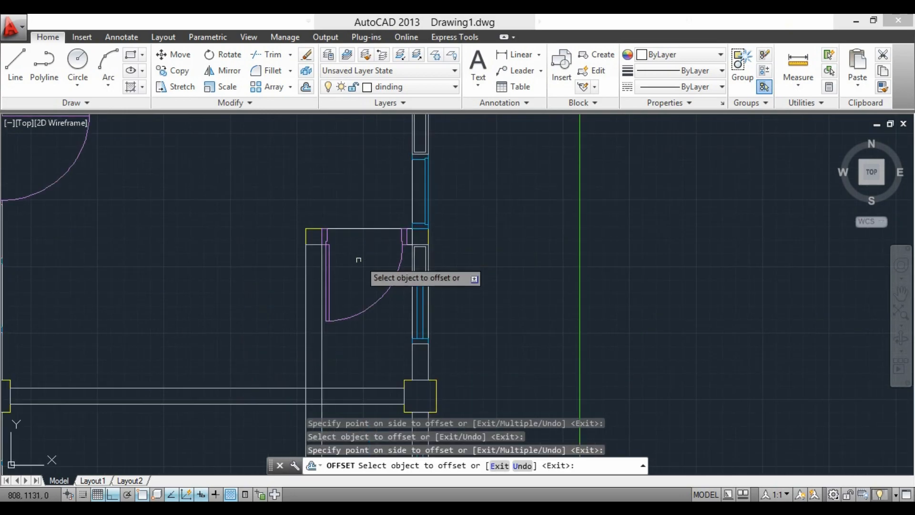
Offset the outlines of the third room's bathroom partition and the right-wall piece below its small window 2 units inward.
scroll(328, 262, up, 2)
click(310, 258)
click(271, 252)
scroll(302, 210, down, 3)
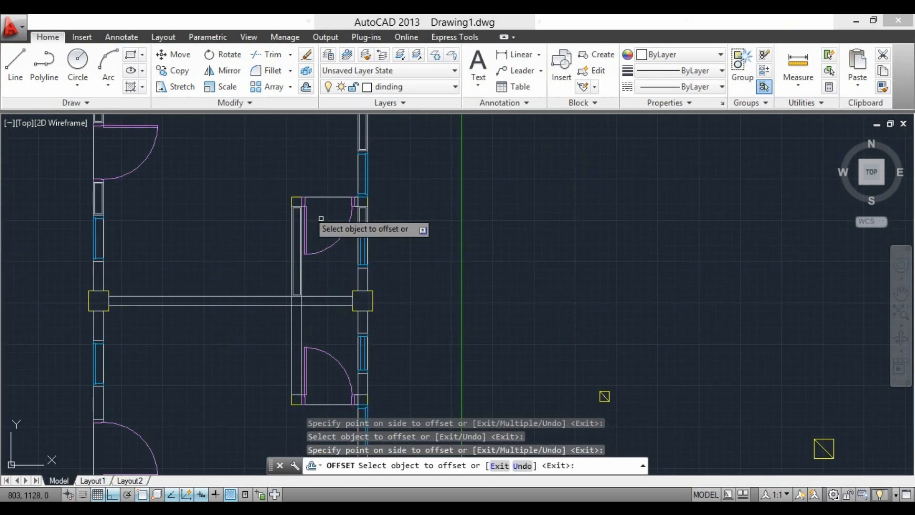
scroll(373, 279, up, 3)
click(389, 280)
click(404, 290)
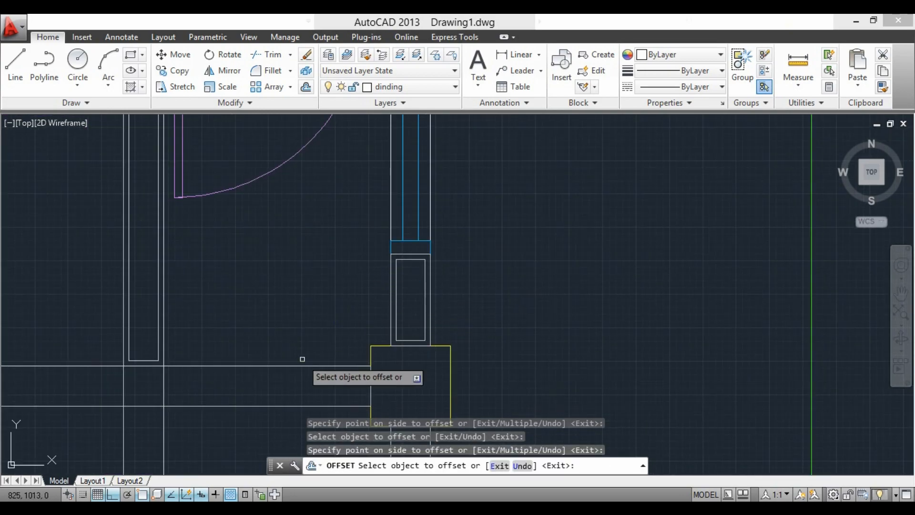
Offset the outlines of the wall between the third and fourth rooms 2 units inward on both sides of the partition.
click(304, 367)
click(302, 373)
scroll(301, 353, down, 3)
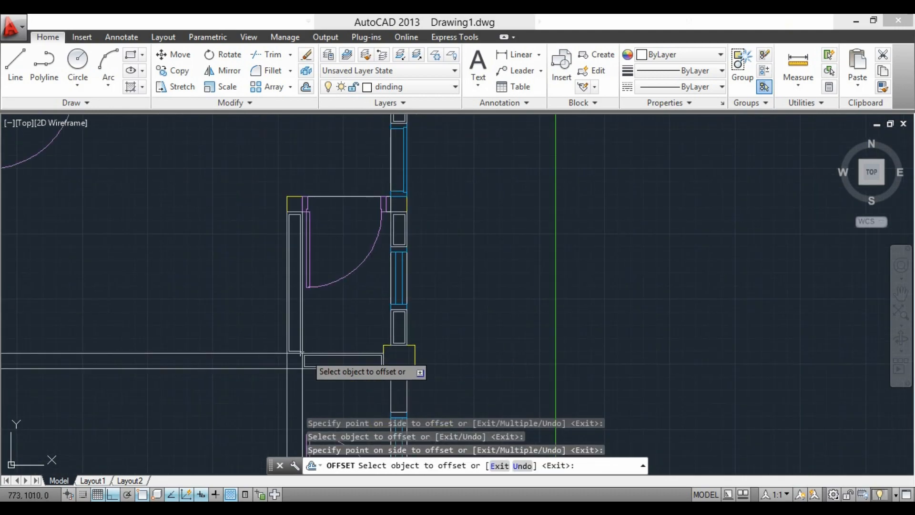
click(271, 354)
scroll(270, 356, up, 3)
click(269, 358)
scroll(294, 236, down, 3)
Offset the outlines of the fourth room's bathroom partition and the right-wall pieces above and below its small window 2 units inward.
scroll(322, 294, up, 2)
click(311, 289)
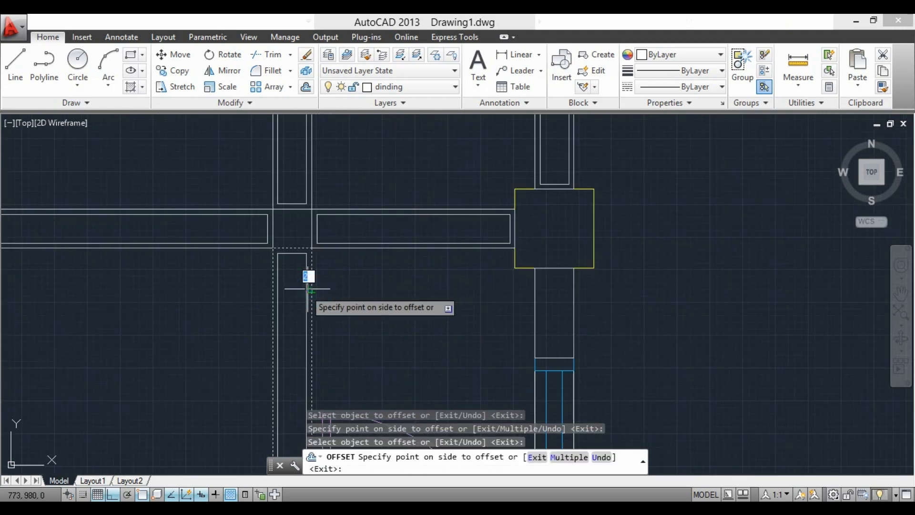
click(304, 289)
scroll(359, 232, down, 2)
scroll(429, 258, up, 2)
click(421, 258)
click(434, 263)
scroll(477, 193, down, 1)
scroll(446, 307, up, 2)
scroll(504, 310, down, 2)
scroll(506, 324, down, 2)
scroll(480, 327, up, 2)
scroll(337, 276, down, 1)
scroll(255, 257, up, 1)
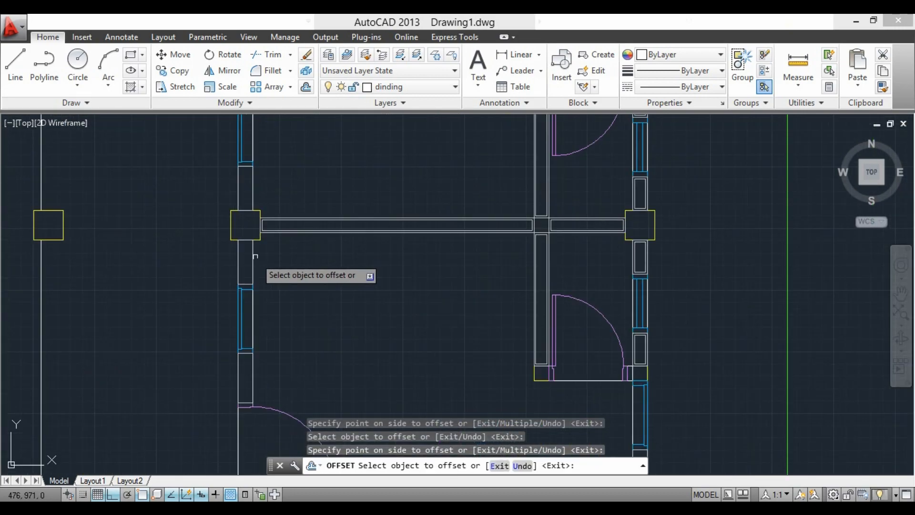
Offset the left-wall outlines above the fourth room's window and below the third room's window 2 units inward.
scroll(258, 256, up, 1)
click(247, 253)
click(250, 254)
click(238, 259)
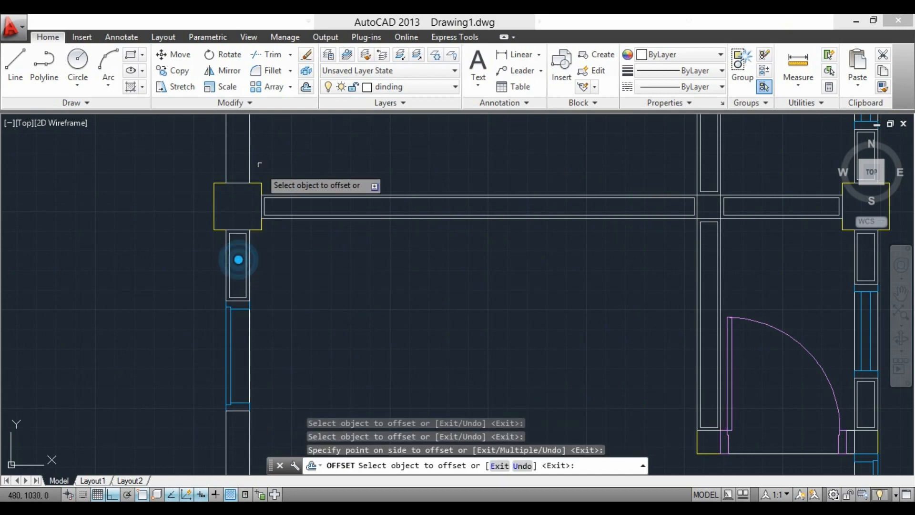
click(249, 159)
click(239, 153)
Offset the fourth room's left-wall outlines below the window and below the door 2 units inward.
scroll(238, 153, down, 2)
scroll(256, 296, up, 2)
click(244, 232)
click(249, 233)
scroll(245, 343, up, 3)
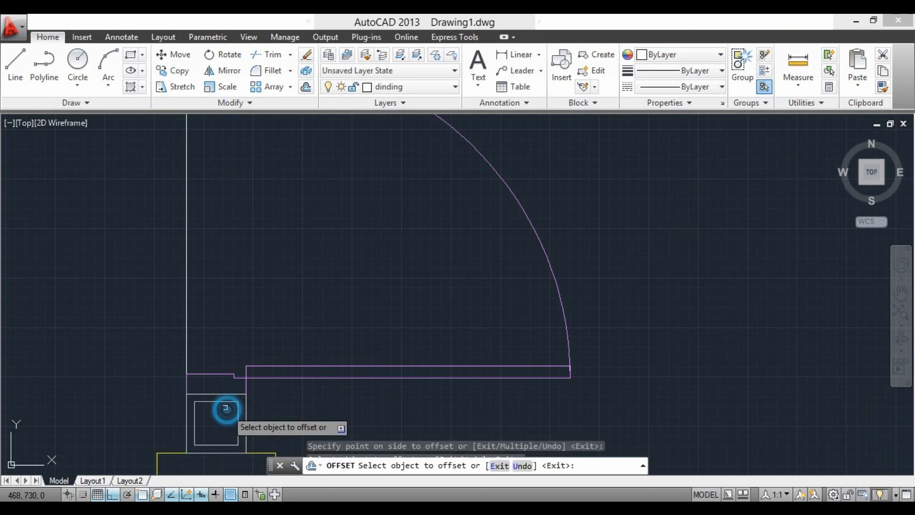
Offset the outlines of the fourth room's bottom wall and the right-wall piece below its larger window 2 units inward.
scroll(225, 408, down, 5)
click(348, 316)
scroll(347, 316, up, 4)
click(341, 327)
scroll(262, 390, down, 6)
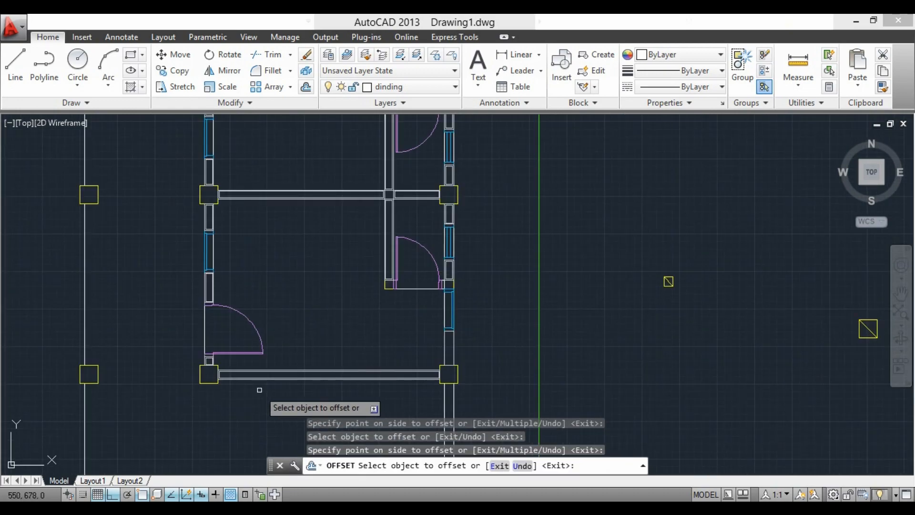
scroll(451, 345, up, 6)
click(449, 341)
click(435, 342)
scroll(450, 233, down, 4)
scroll(443, 230, down, 4)
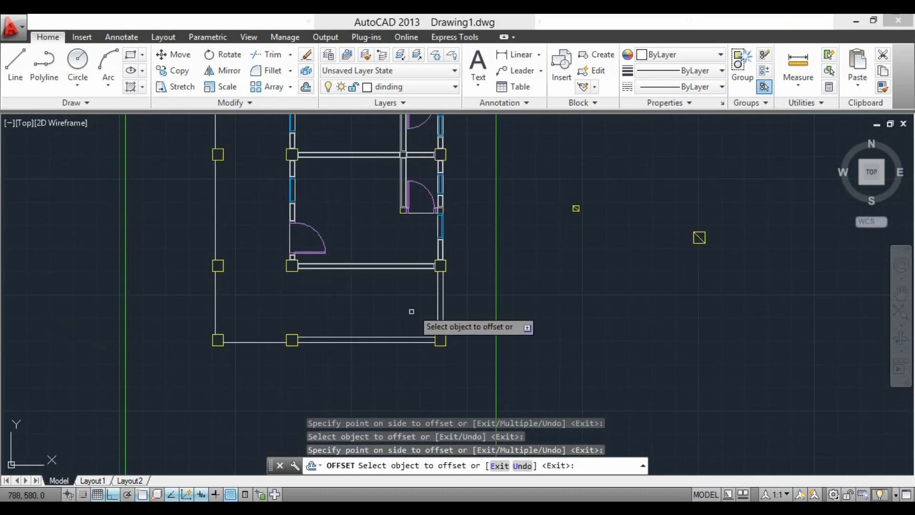
key(Escape)
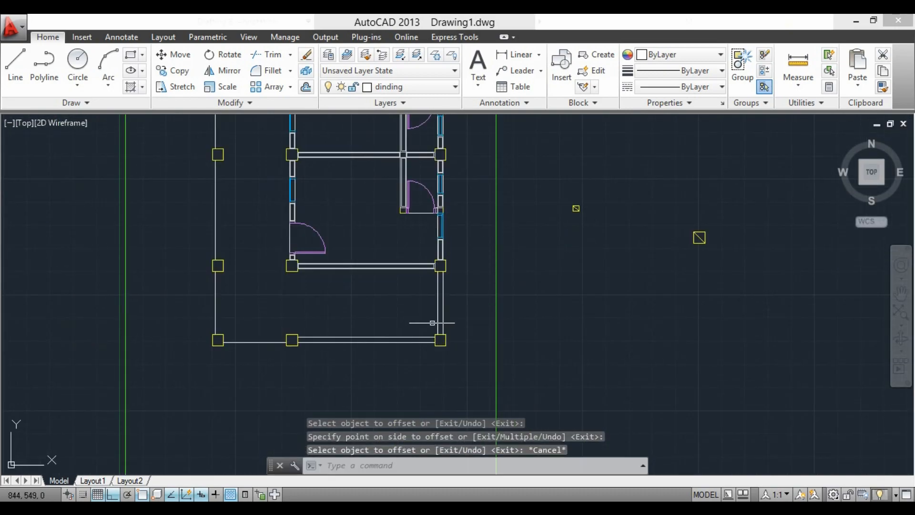
Make Arsiran the current layer and hatch the wall between the second and third rooms with ANSI32 at scale 30.
scroll(432, 323, up, 4)
scroll(329, 422, down, 3)
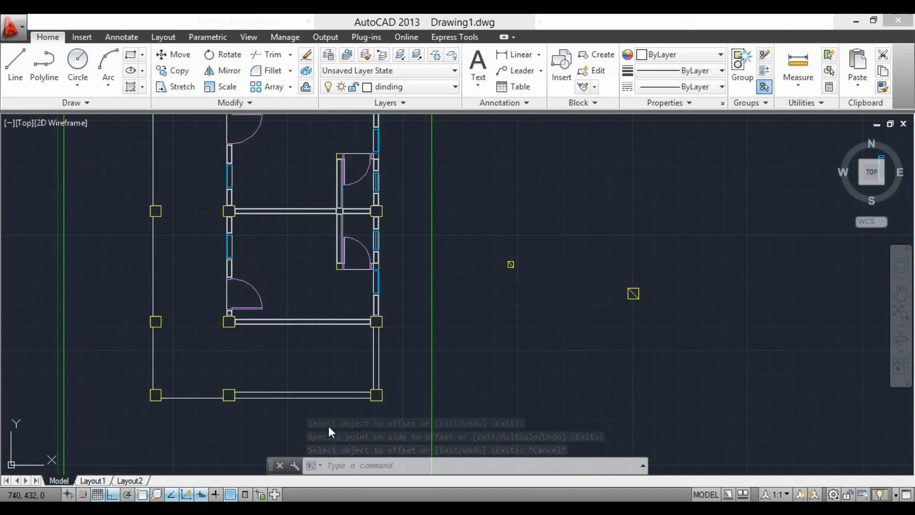
scroll(318, 314, down, 2)
middle_drag(305, 166, 335, 301)
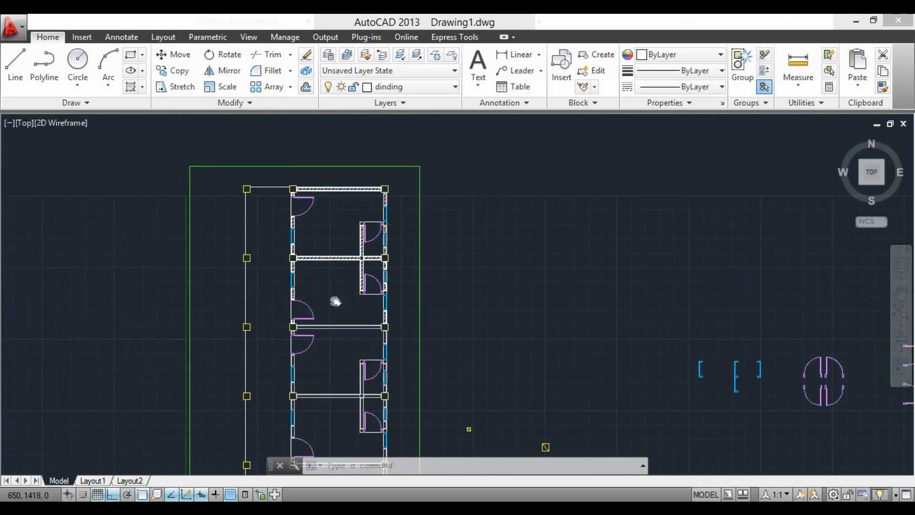
scroll(338, 343, up, 5)
click(393, 87)
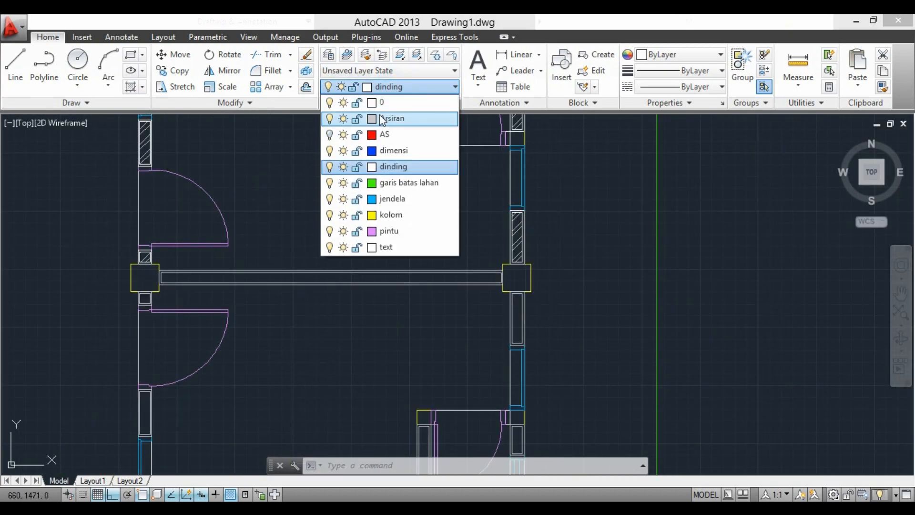
click(382, 135)
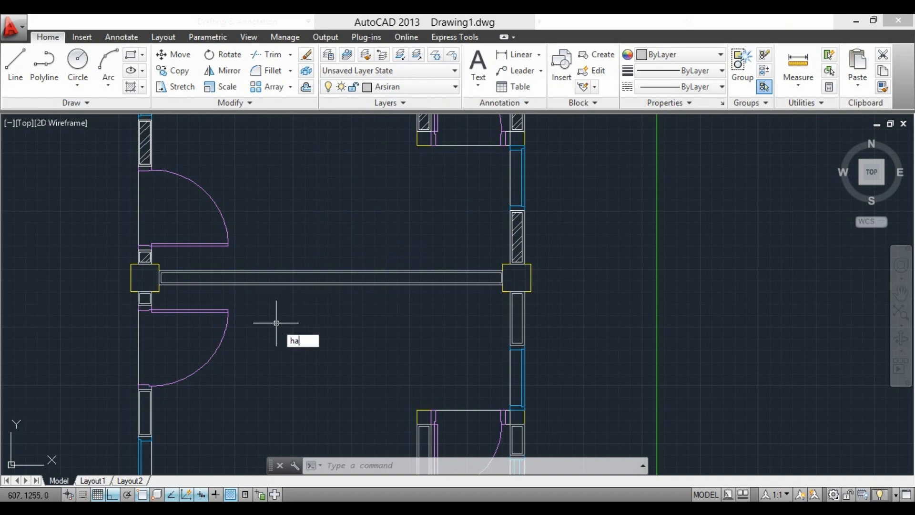
key(Return)
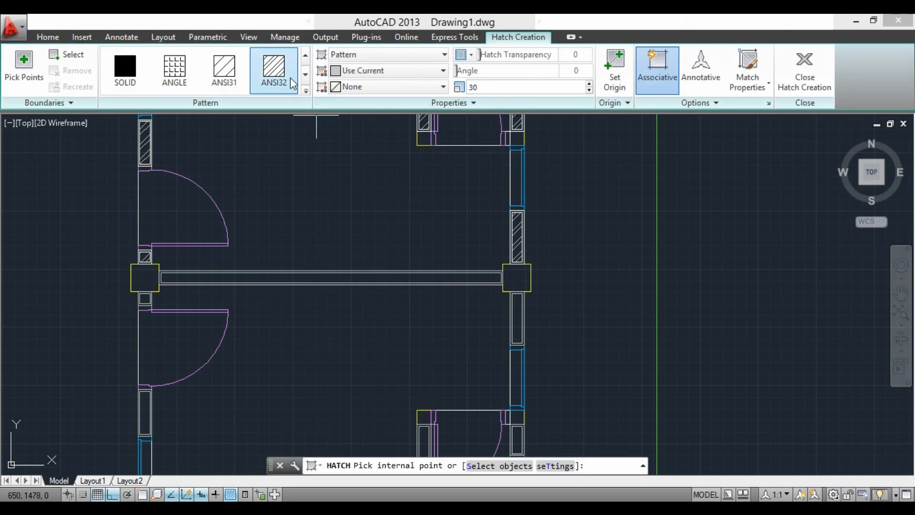
click(362, 278)
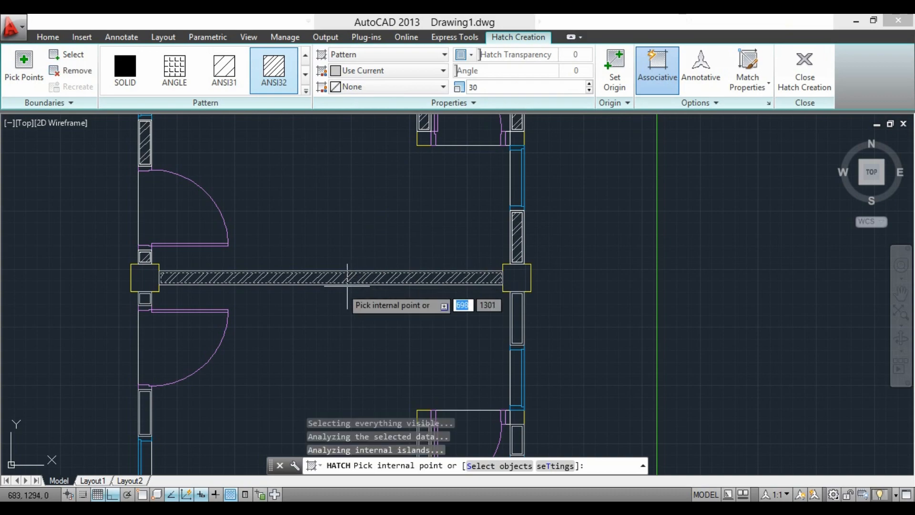
Hatch the third room's left-wall pieces above and below the door and its right-wall piece above the larger window with ANSI32.
click(145, 301)
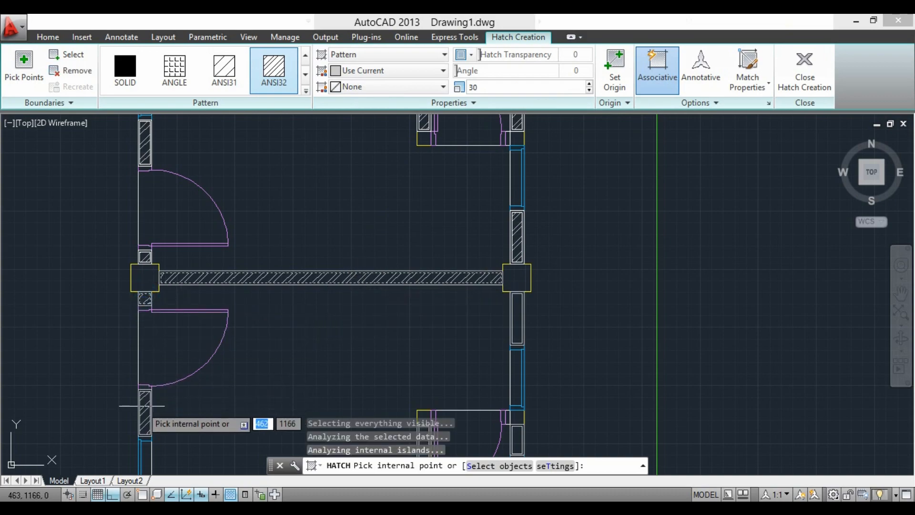
click(519, 321)
scroll(521, 258, down, 2)
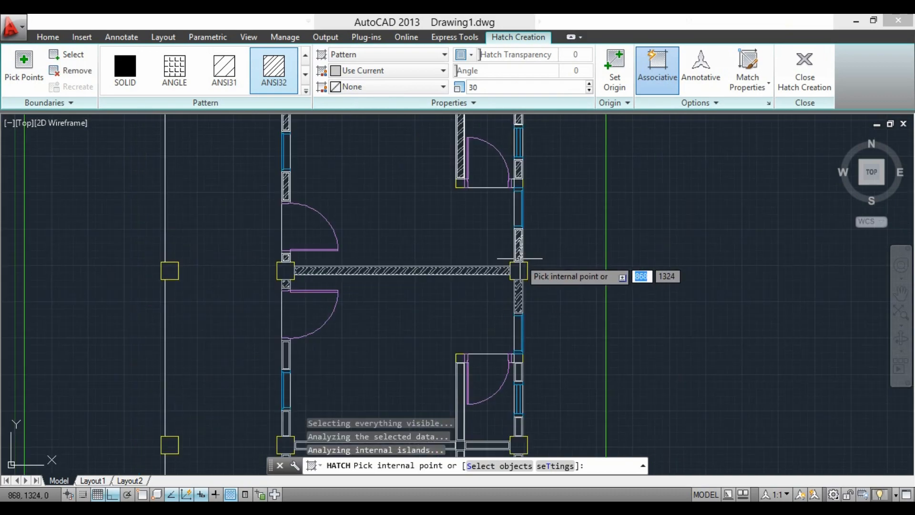
scroll(289, 363, up, 2)
click(283, 353)
key(Return)
Hatch the third room's left-wall piece below the window and the long part of its wall to the fourth room with ANSI32.
middle_drag(433, 319, 407, 261)
key(Return)
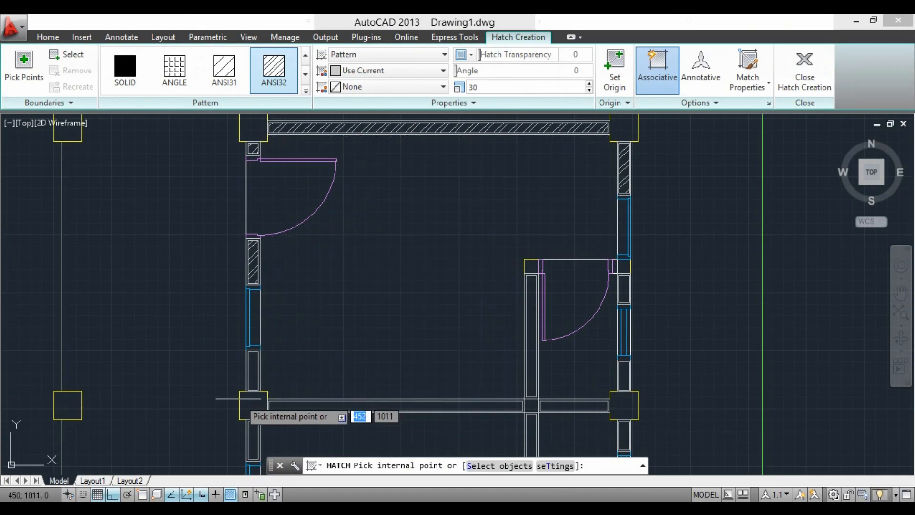
click(253, 377)
click(303, 406)
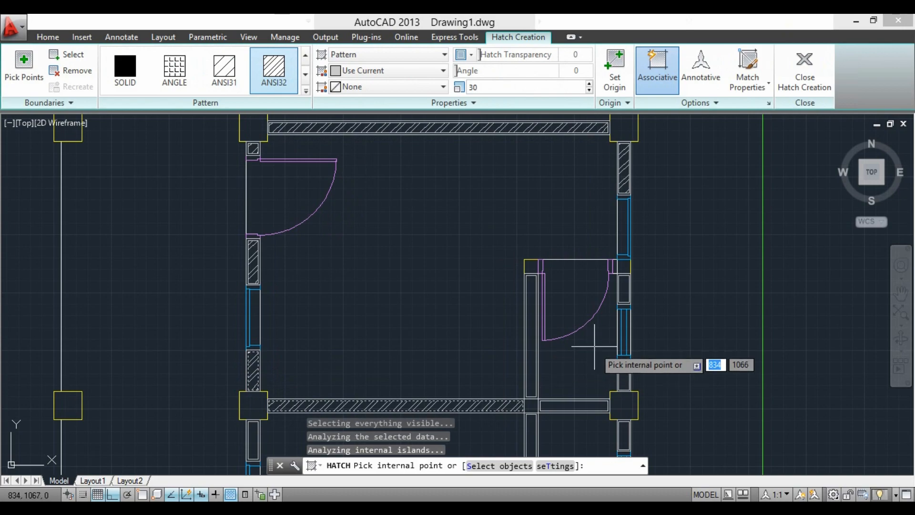
Hatch the third room's bathroom partition, the short dividing wall beside it and the right-wall pieces around the small window with ANSI32.
click(532, 355)
click(560, 405)
click(624, 377)
click(625, 289)
key(Return)
Hatch the fourth room's bathroom partition and the right-wall pieces above and below its small window with ANSI32.
scroll(462, 187, down, 3)
middle_drag(613, 268, 574, 188)
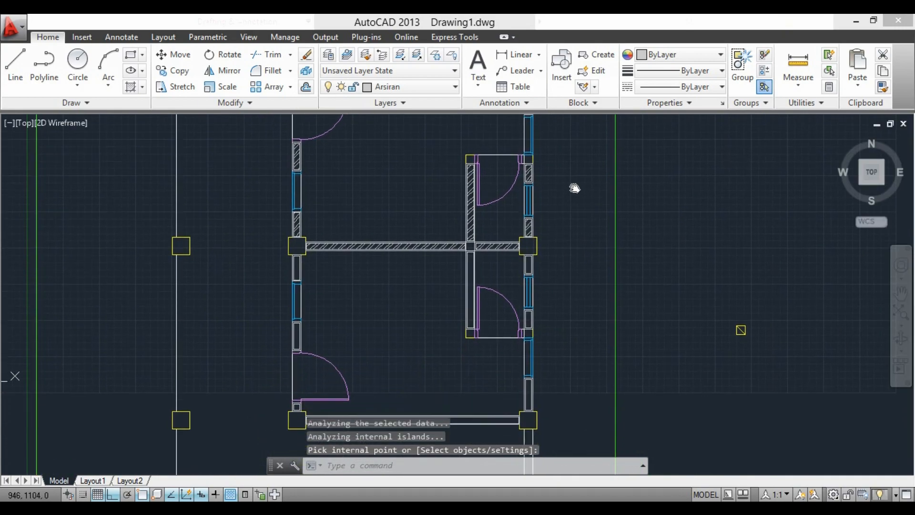
scroll(502, 291, up, 2)
key(Return)
key(Return)
key(Return)
key(Return)
click(453, 251)
click(547, 248)
click(549, 336)
key(Return)
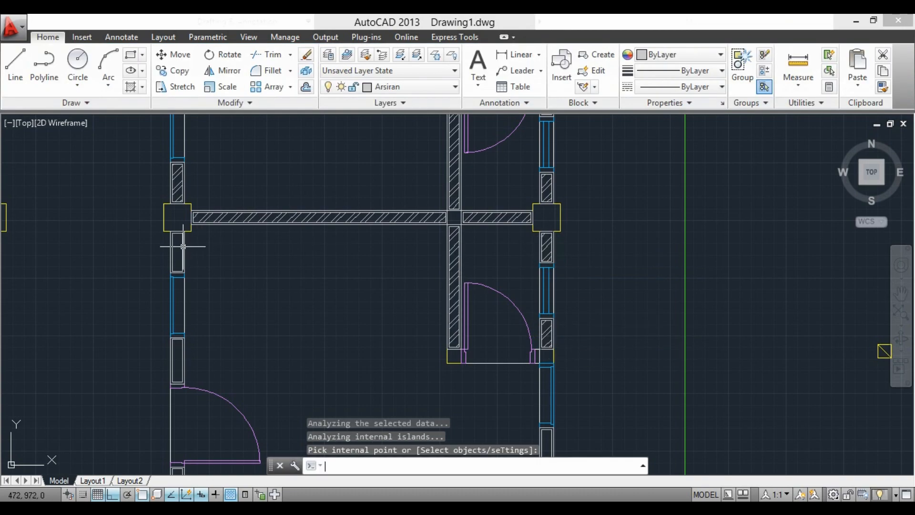
Hatch the fourth room's left-wall pieces above and below the window with ANSI32.
key(Return)
click(174, 249)
click(176, 358)
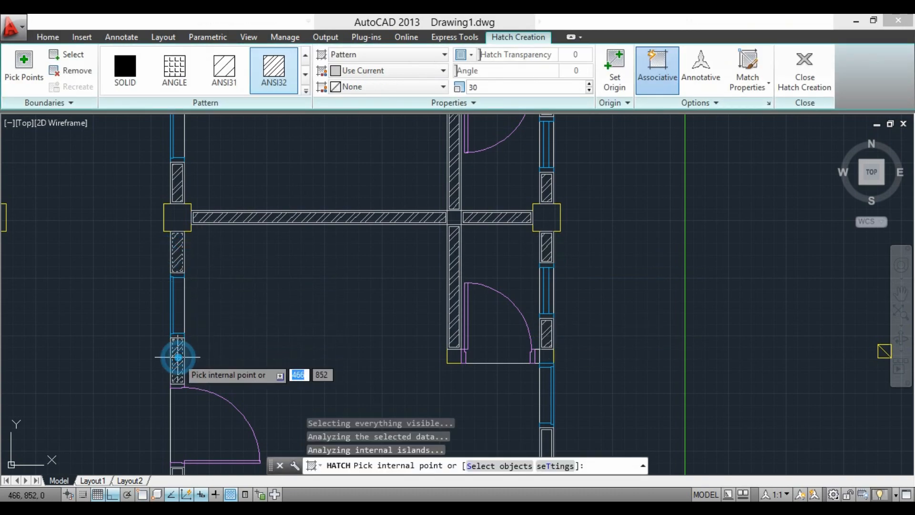
key(Return)
Hatch the fourth room's right-wall piece below the larger window, its bottom wall and the left-wall piece below the door with ANSI32.
middle_drag(472, 424, 462, 284)
scroll(580, 317, up, 2)
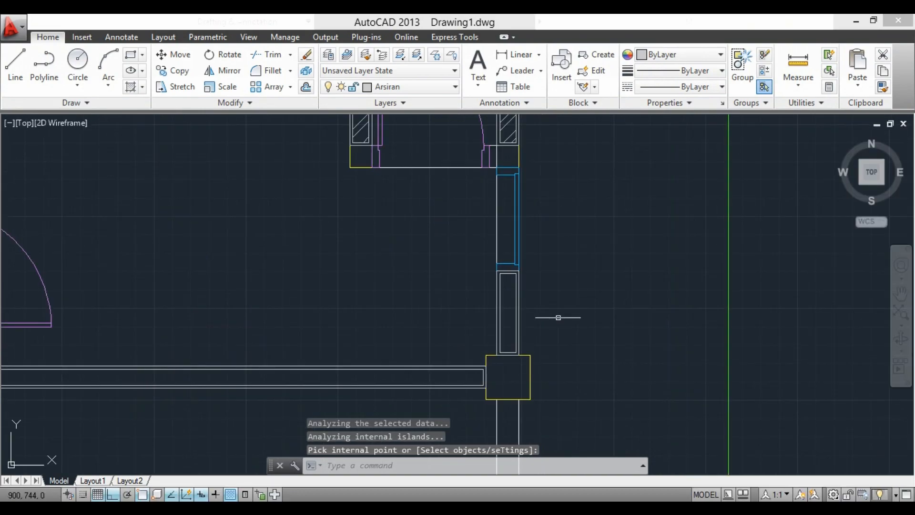
key(Return)
click(509, 303)
scroll(553, 312, down, 2)
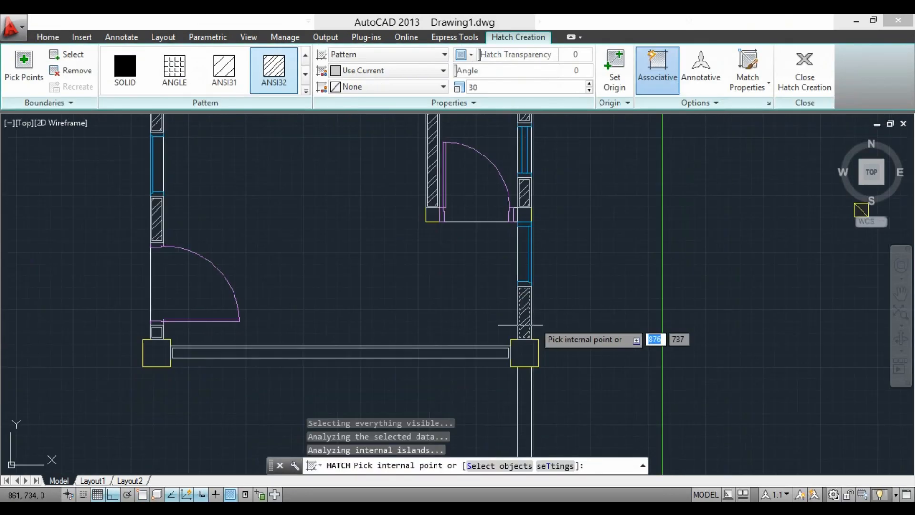
click(429, 352)
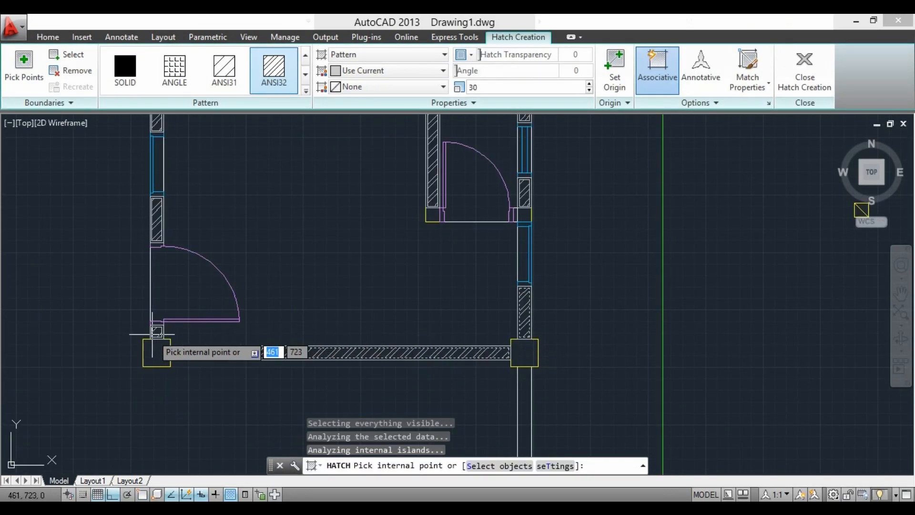
key(Return)
scroll(579, 299, down, 3)
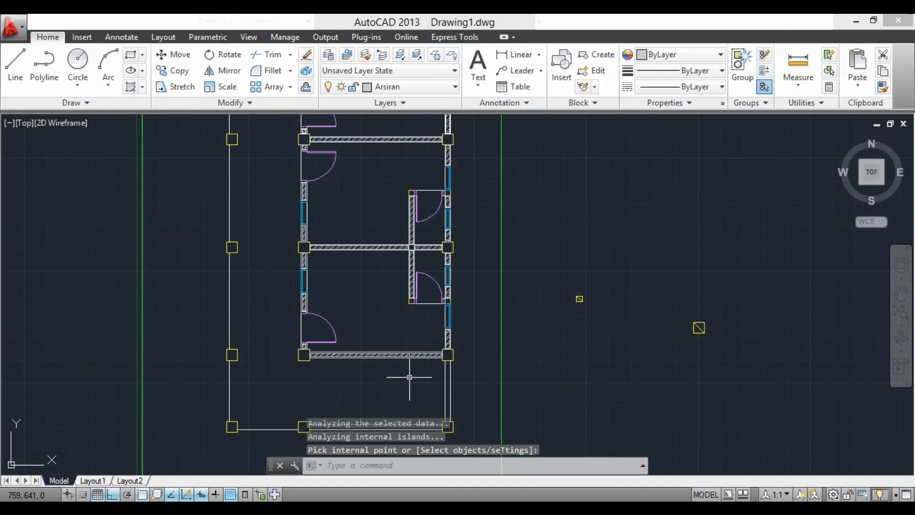
Make kolom the current layer.
scroll(410, 378, down, 2)
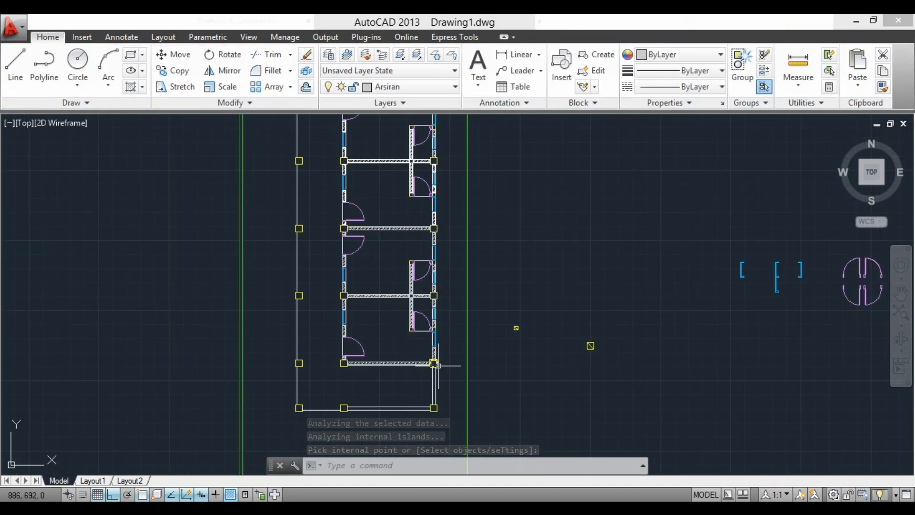
scroll(412, 381, down, 1)
scroll(364, 205, up, 5)
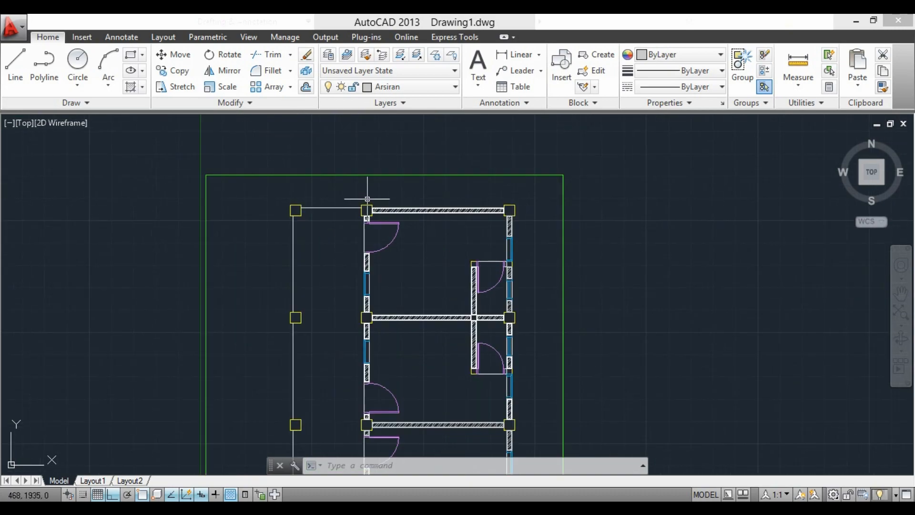
click(383, 90)
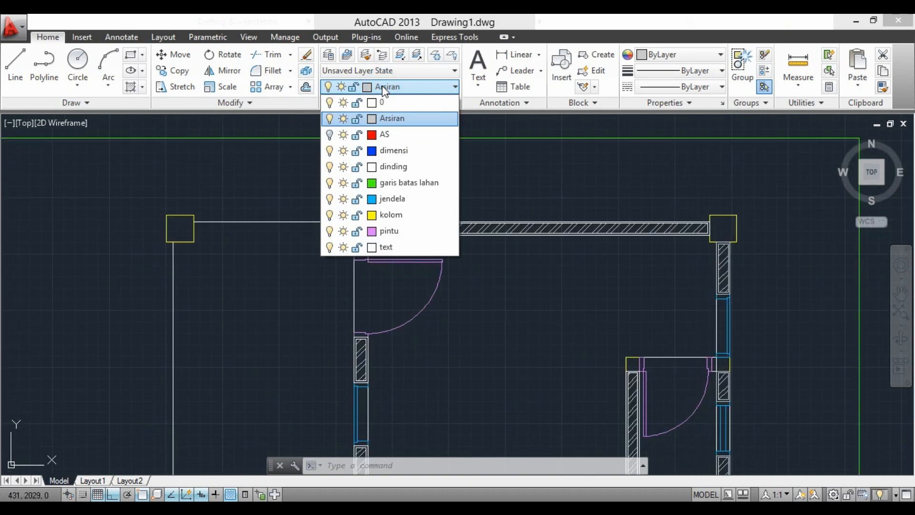
click(381, 215)
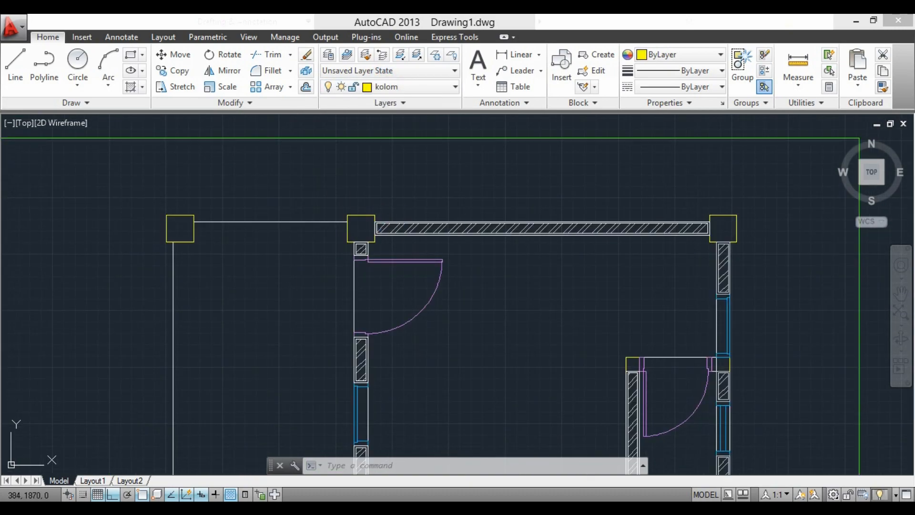
Fill the large columns in the top two rows of the floor plan with the SOLID hatch pattern.
text(h)
key(Return)
click(139, 84)
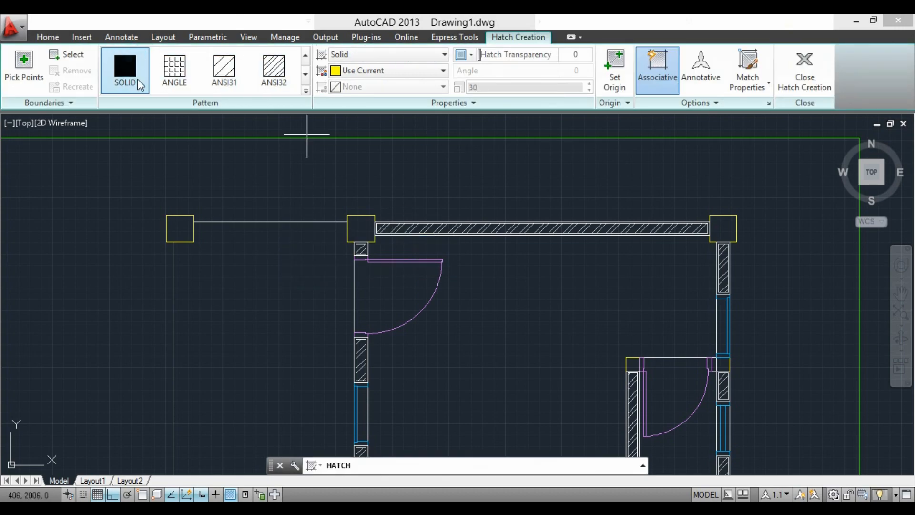
click(188, 222)
click(723, 223)
scroll(434, 215, down, 3)
click(406, 327)
Fill the large columns in the third and fourth rows with the SOLID pattern.
scroll(463, 212, down, 2)
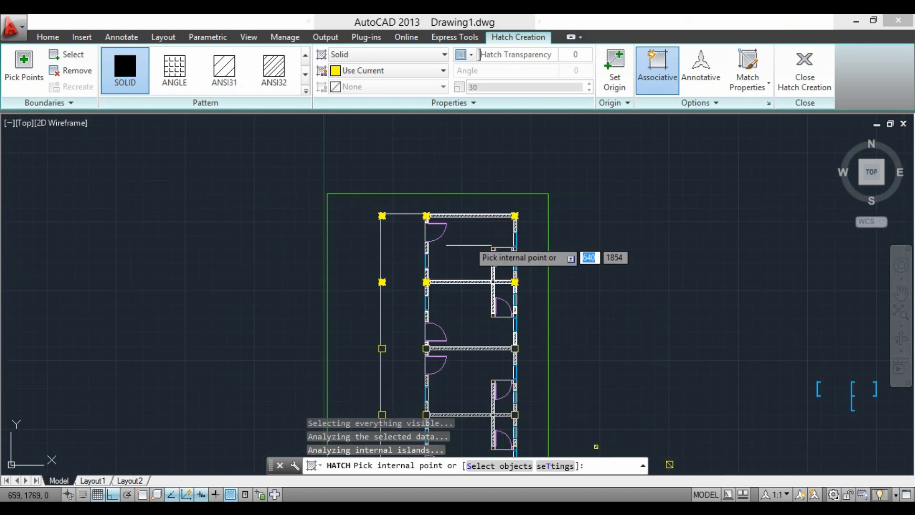
scroll(438, 353, up, 2)
click(347, 347)
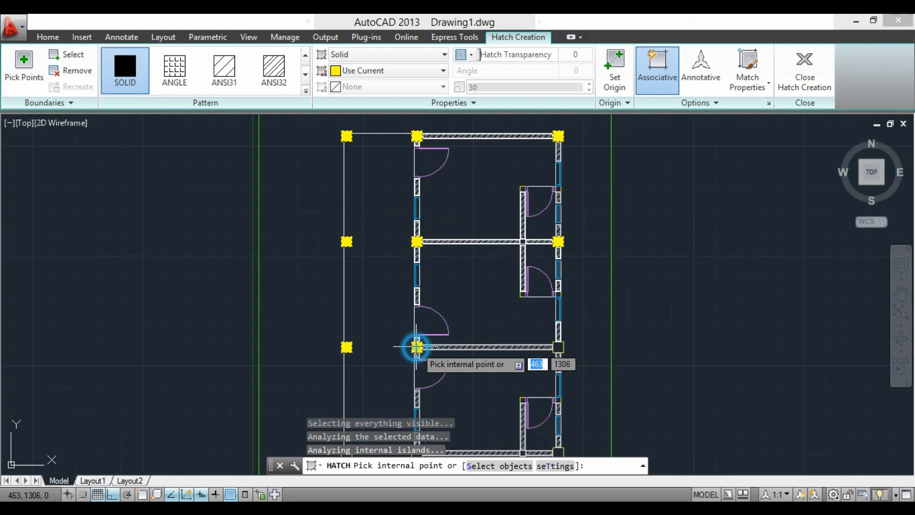
scroll(558, 347, down, 3)
scroll(360, 320, up, 3)
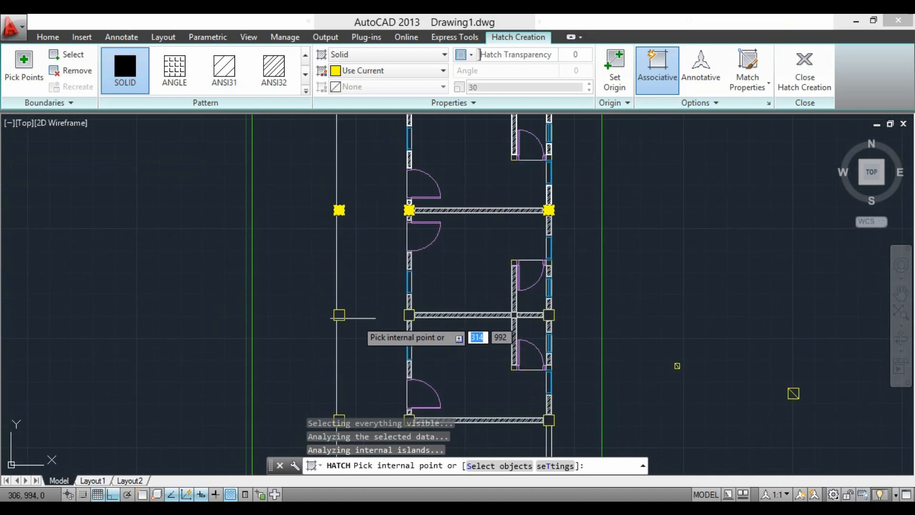
click(409, 315)
click(550, 315)
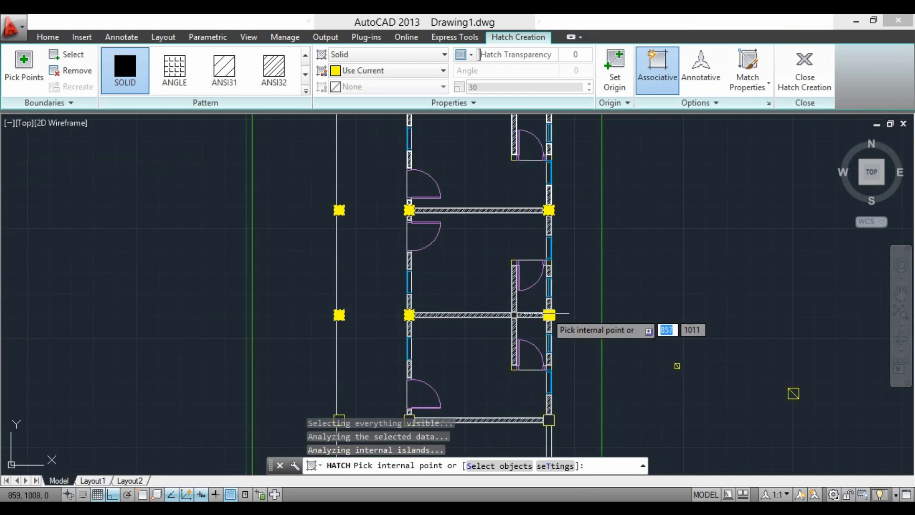
Fill the large columns in the bottom two rows with the SOLID pattern and finish the hatch.
scroll(525, 305, down, 3)
scroll(507, 316, up, 3)
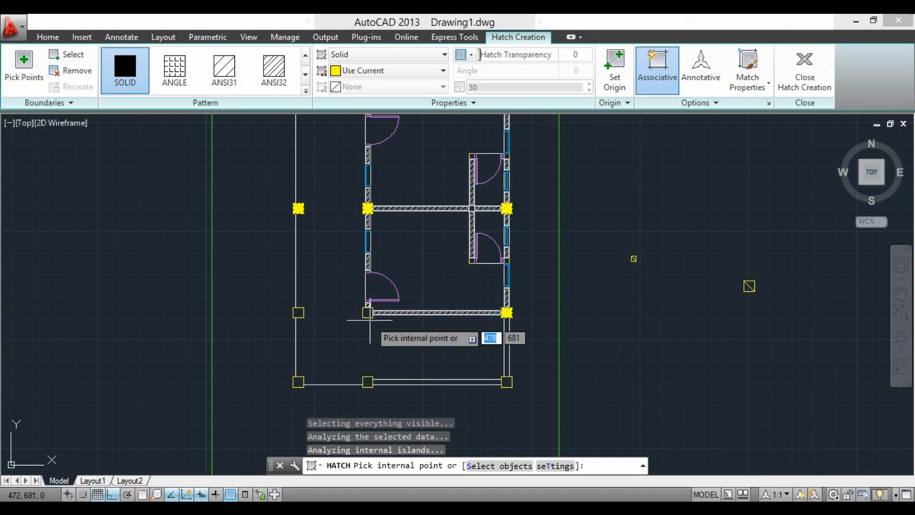
click(297, 381)
click(506, 382)
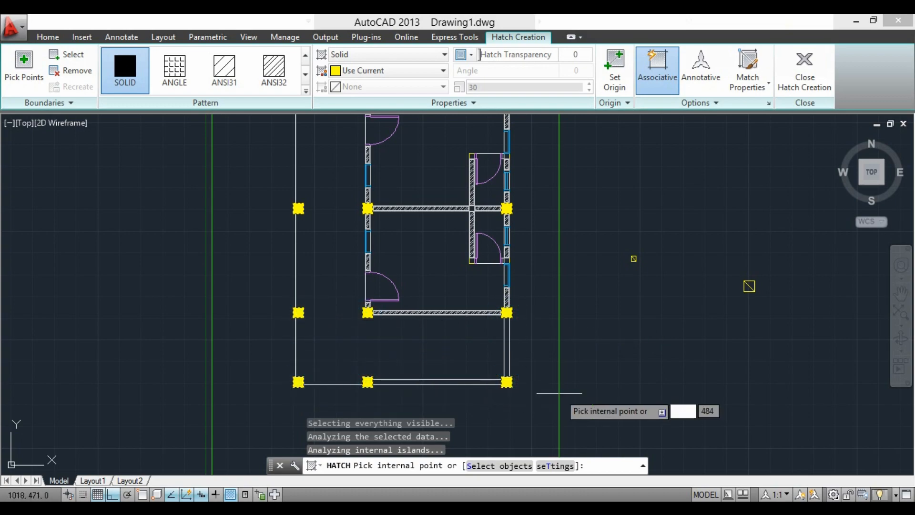
key(Return)
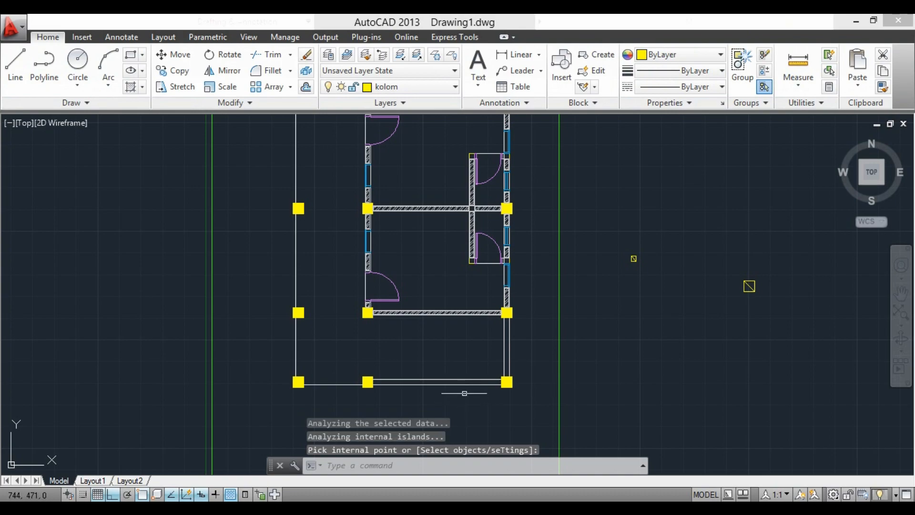
Hatch the first room's two small bathroom columns and the wall crossing below them with the SOLID pattern.
scroll(464, 393, down, 2)
scroll(515, 347, up, 4)
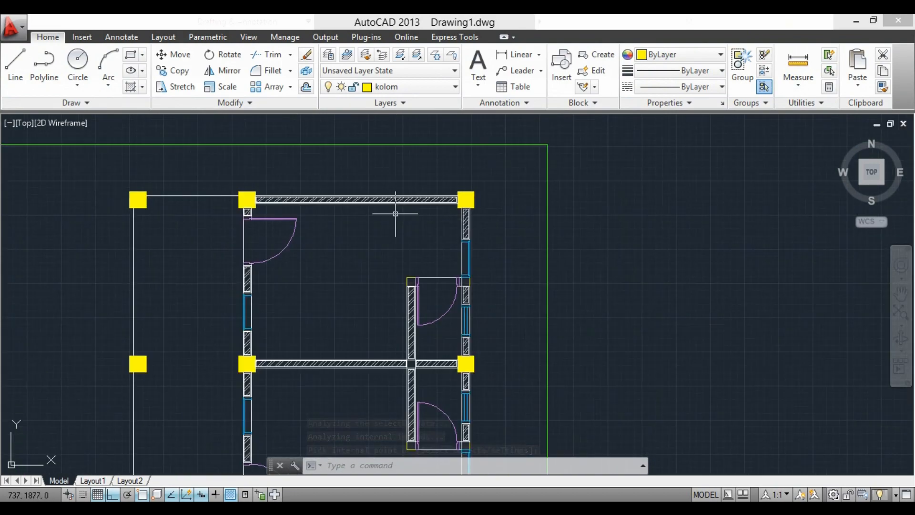
scroll(491, 295, up, 2)
text(h)
key(Return)
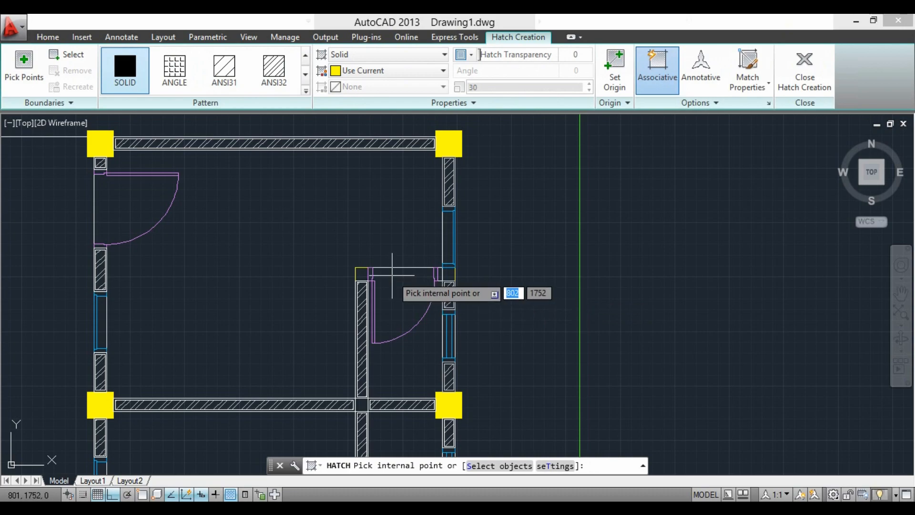
click(360, 274)
click(449, 274)
click(362, 405)
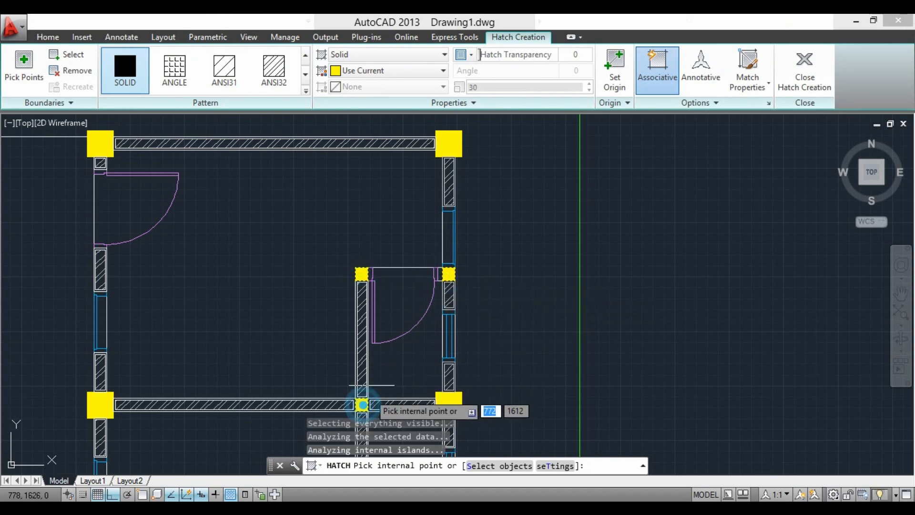
Fill the second room's small bathroom columns with the SOLID pattern.
scroll(417, 350, down, 1)
scroll(419, 355, down, 3)
scroll(426, 334, up, 5)
click(336, 324)
Fill the third and fourth rooms' small bathroom columns and the wall crossing between them with SOLID, completing the hatch.
scroll(336, 323, down, 3)
scroll(310, 270, up, 4)
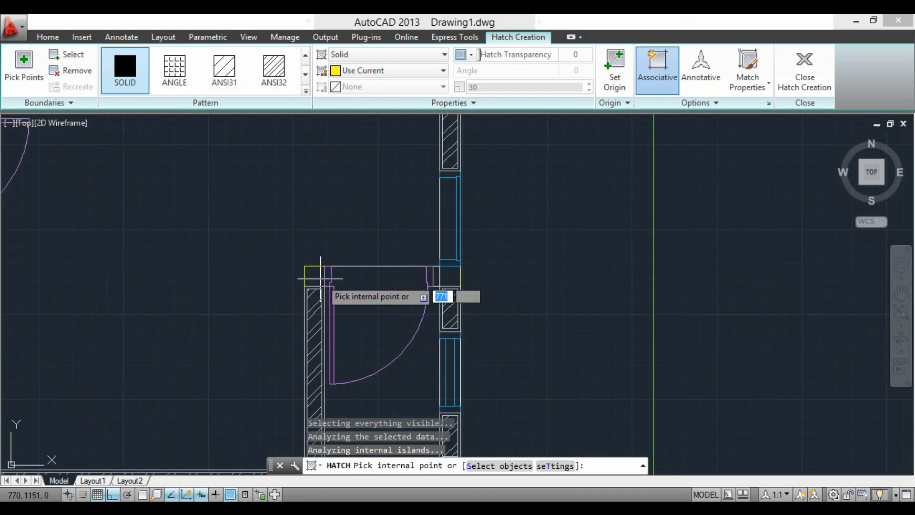
scroll(431, 205, down, 4)
scroll(381, 317, up, 2)
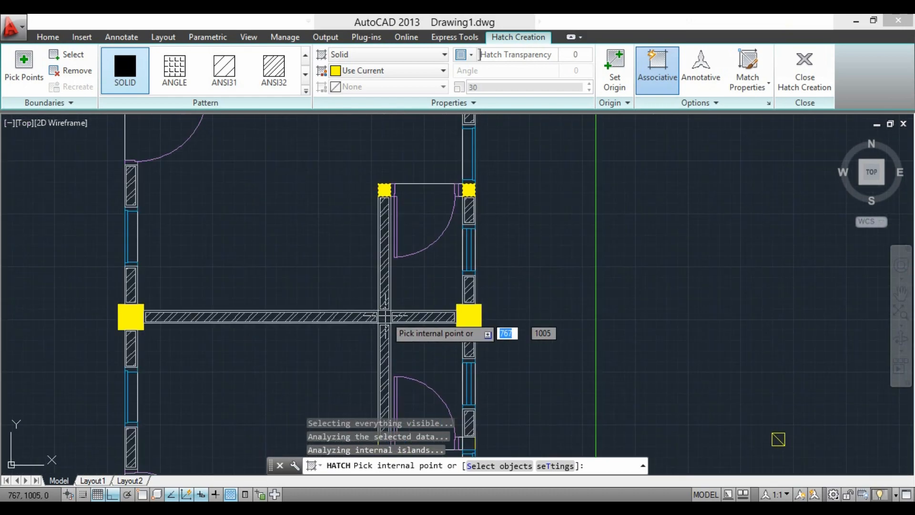
scroll(389, 246, down, 2)
scroll(394, 367, up, 4)
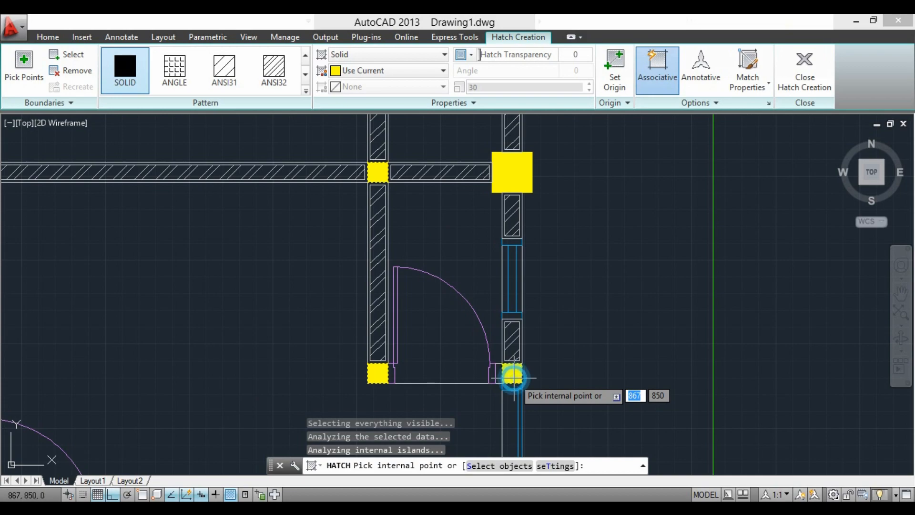
scroll(513, 377, down, 4)
key(Return)
scroll(448, 286, down, 5)
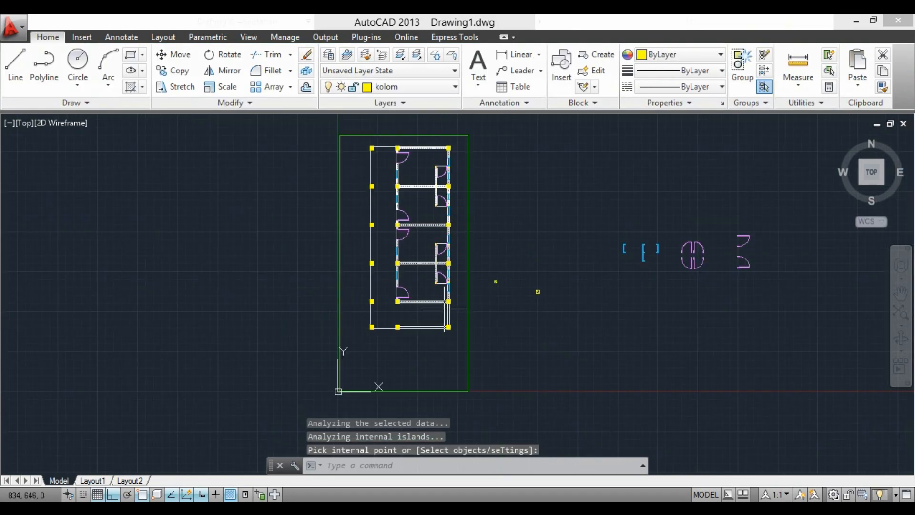
scroll(439, 187, up, 4)
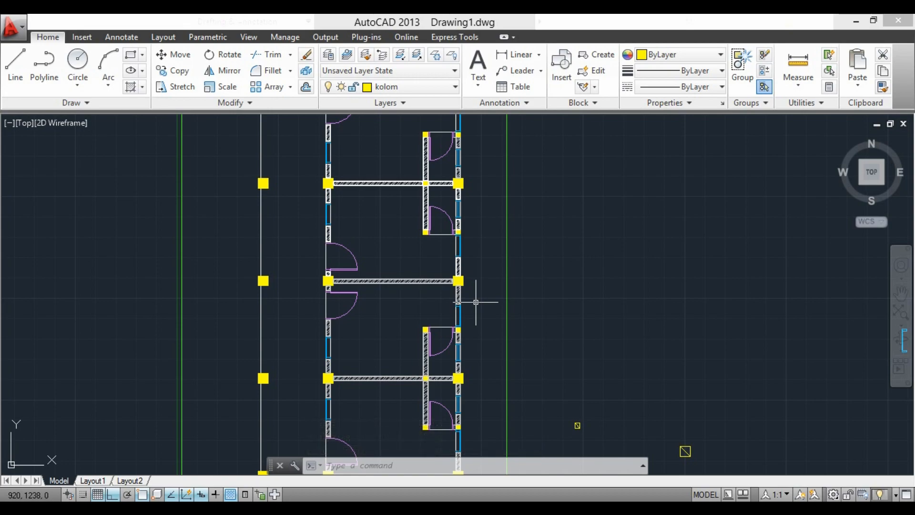
scroll(499, 289, down, 2)
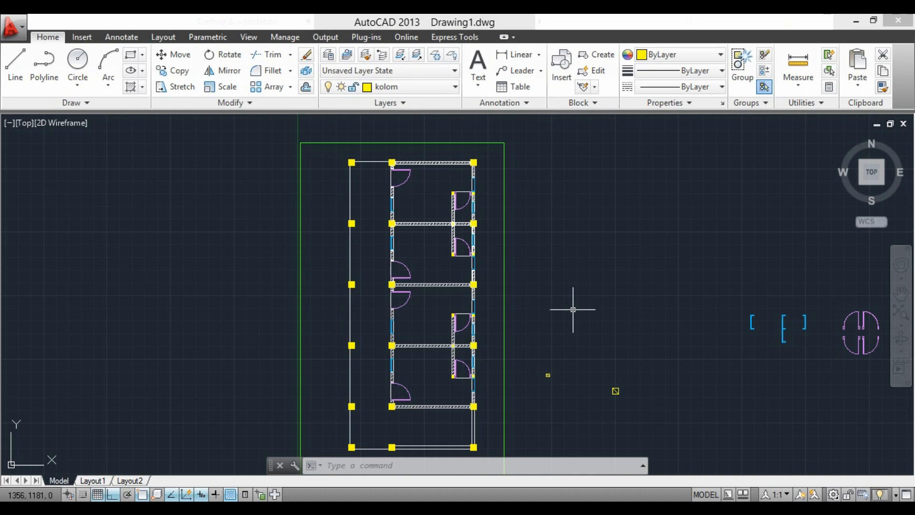
middle_drag(451, 378, 434, 358)
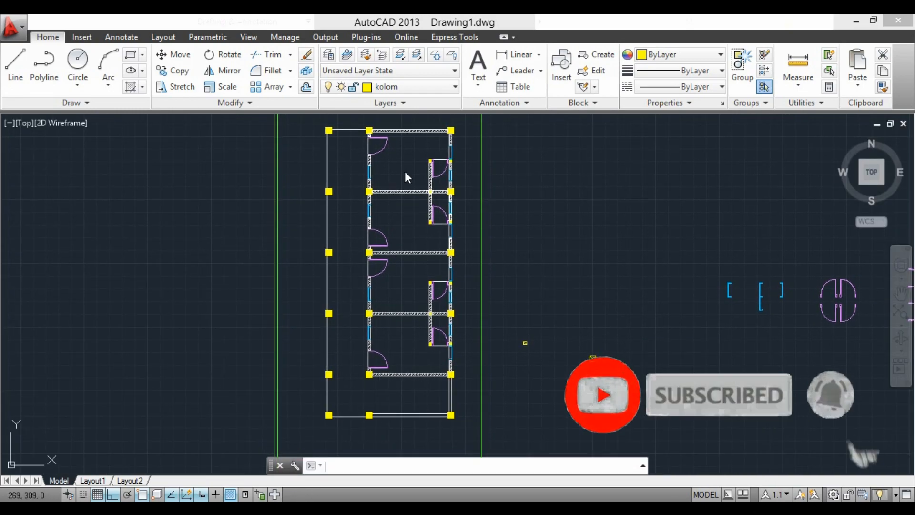